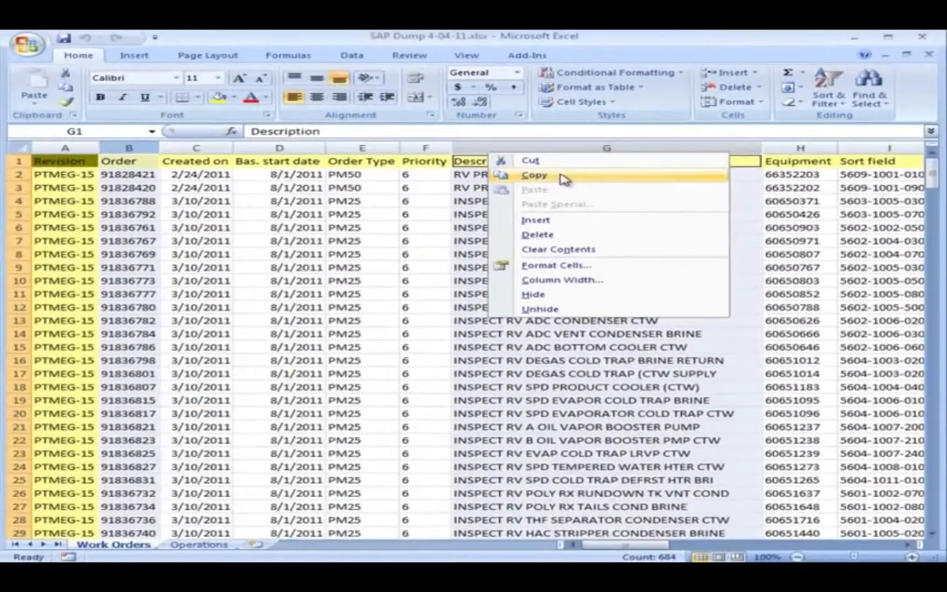
Copy the Order and Description columns into a new blank workbook, starting at cell A1.
click(339, 212)
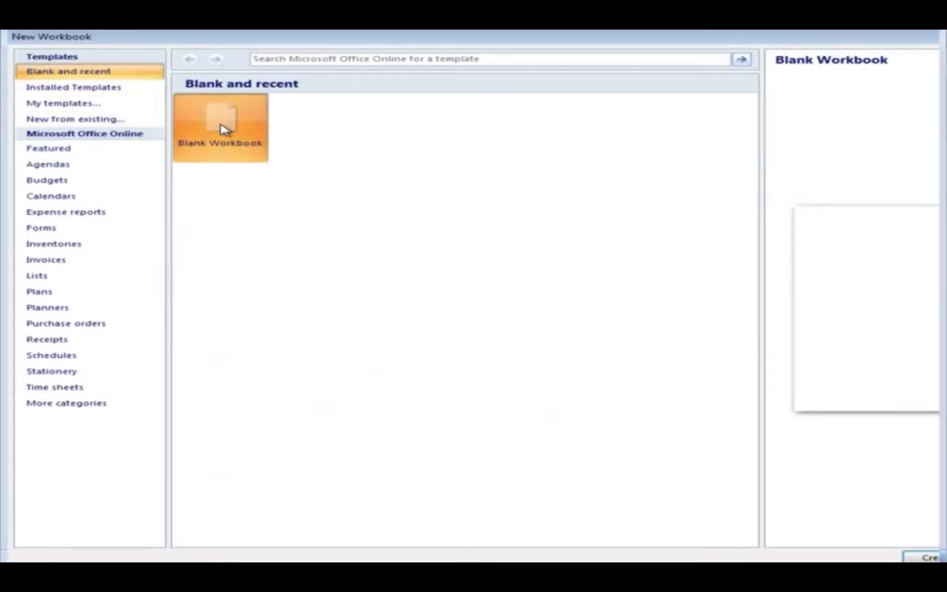
double_click(225, 129)
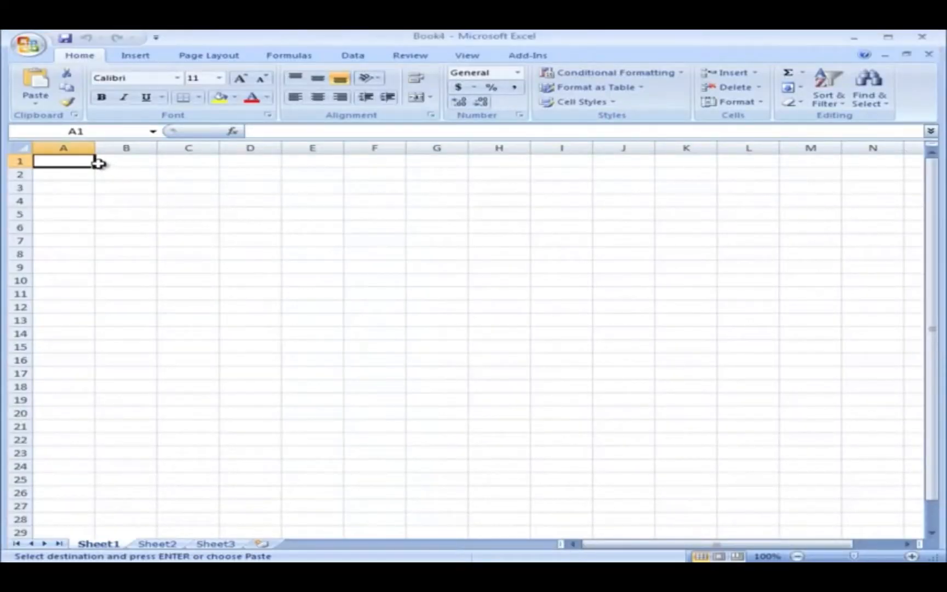
right_click(80, 162)
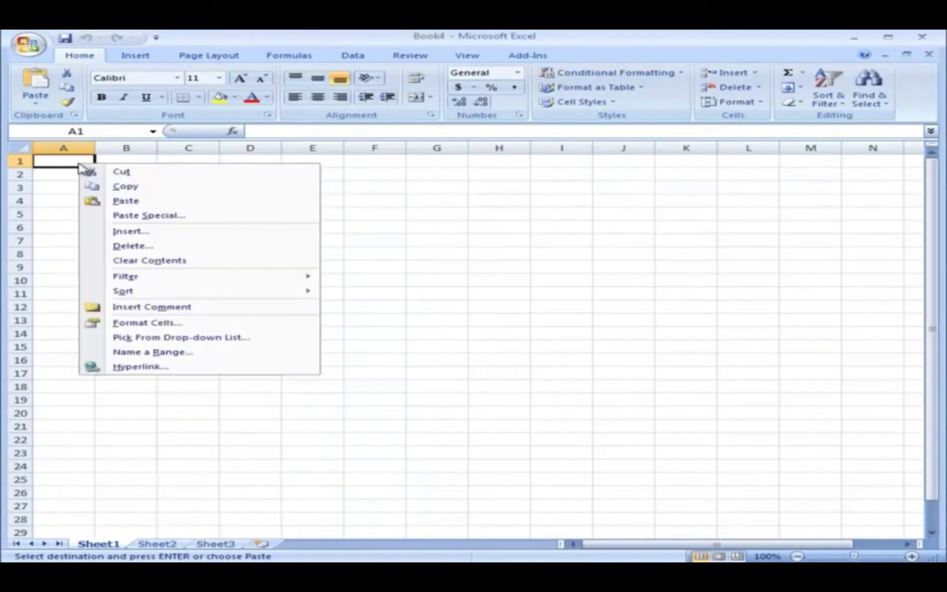
click(109, 202)
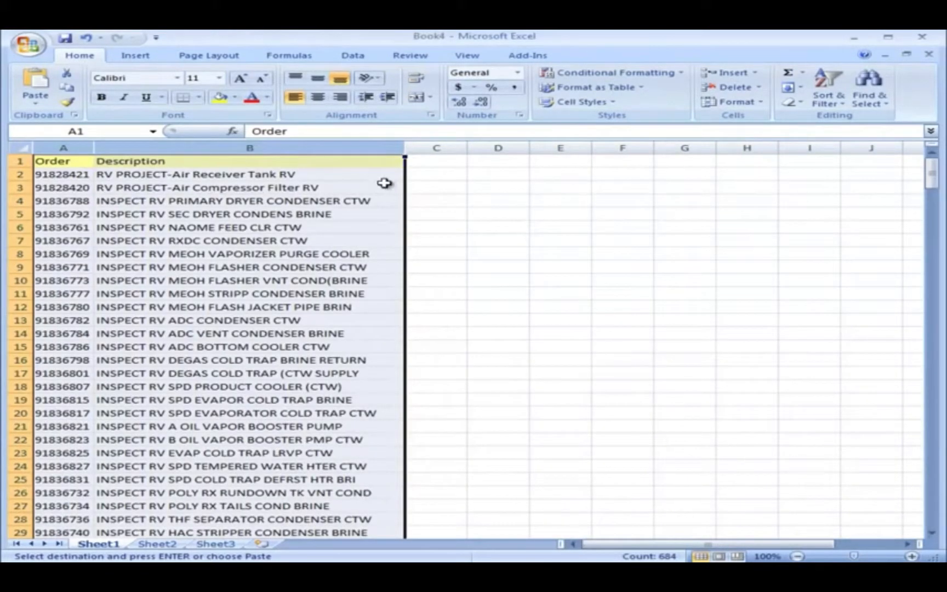
Enter =PROPER(B2) in cell C2 and fit column C's width to its content.
click(410, 174)
text(=prop)
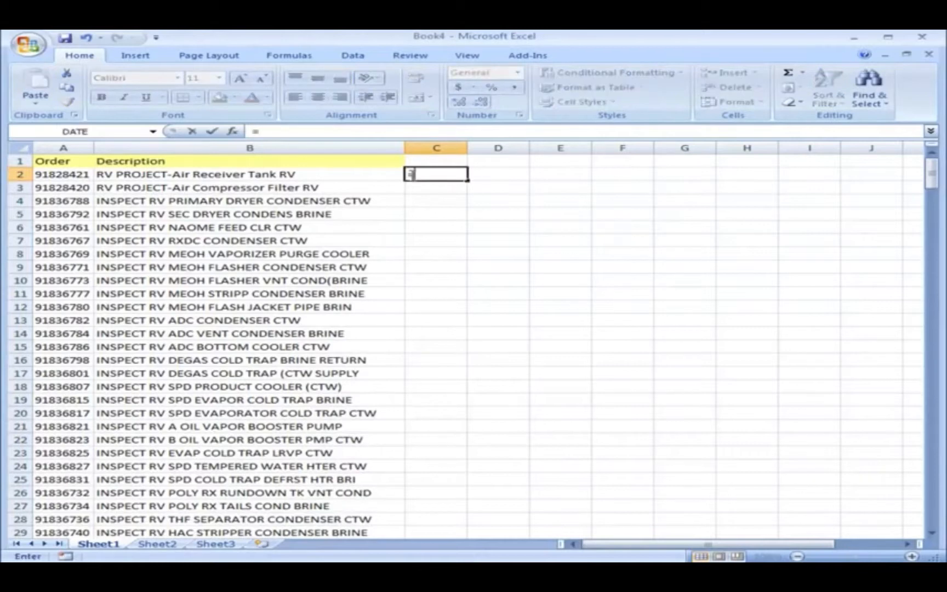
text(er()
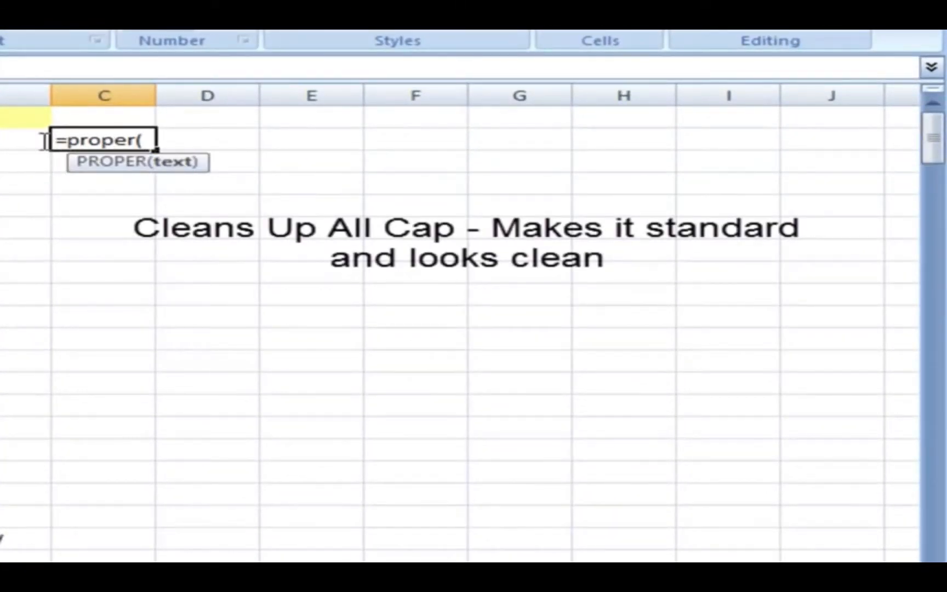
click(16, 140)
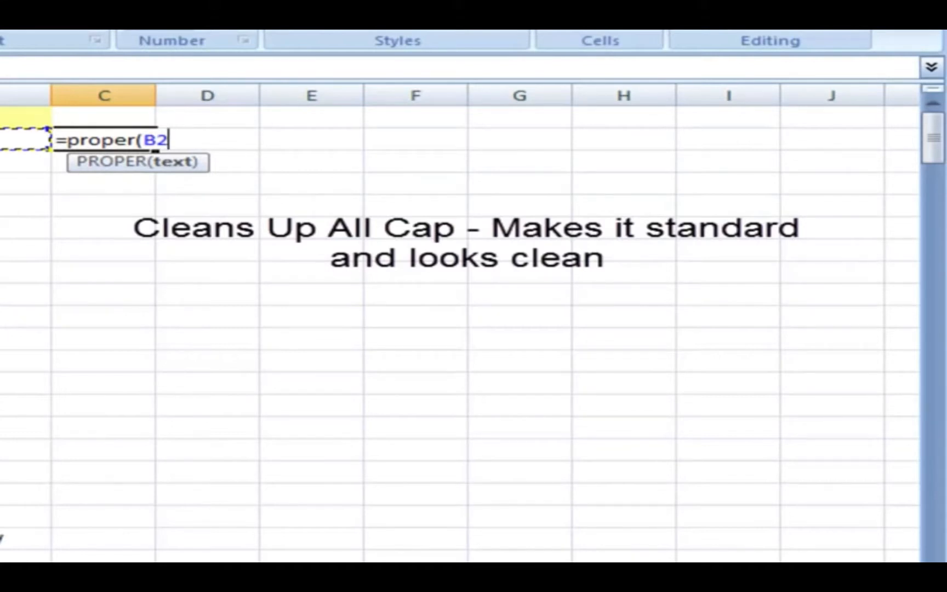
key(Return)
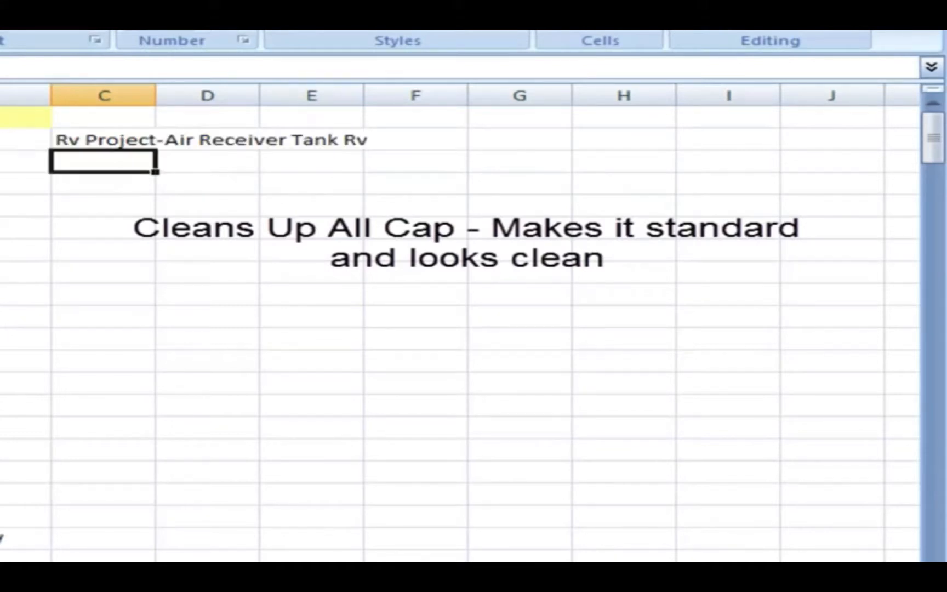
double_click(156, 96)
Fill the PROPER formula from C2 down to C342, the last data row.
click(217, 141)
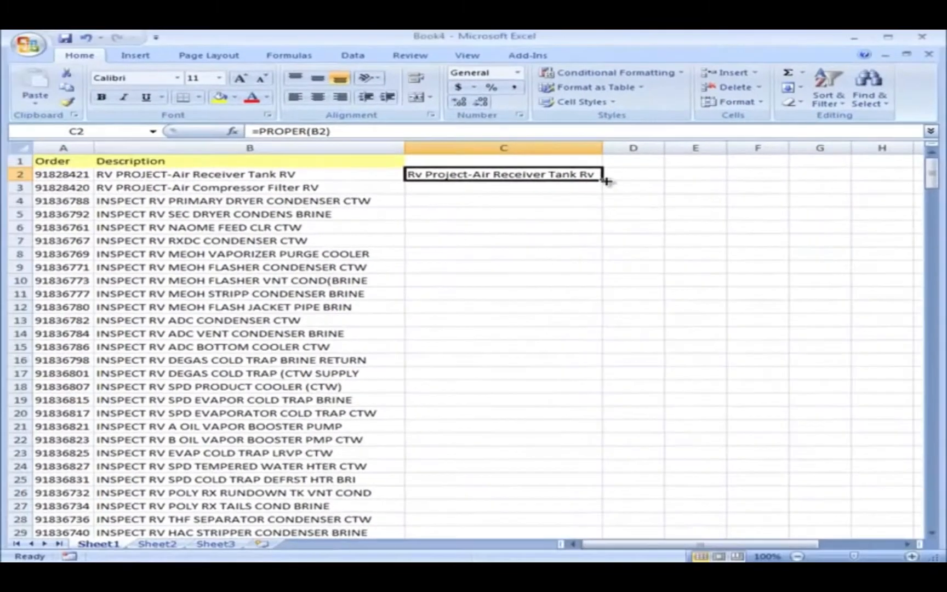
drag(382, 150, 383, 591)
drag(604, 541, 594, 523)
Copy the PROPER results in C2:C342 and paste them as values over the Description column, starting at B2.
right_click(460, 226)
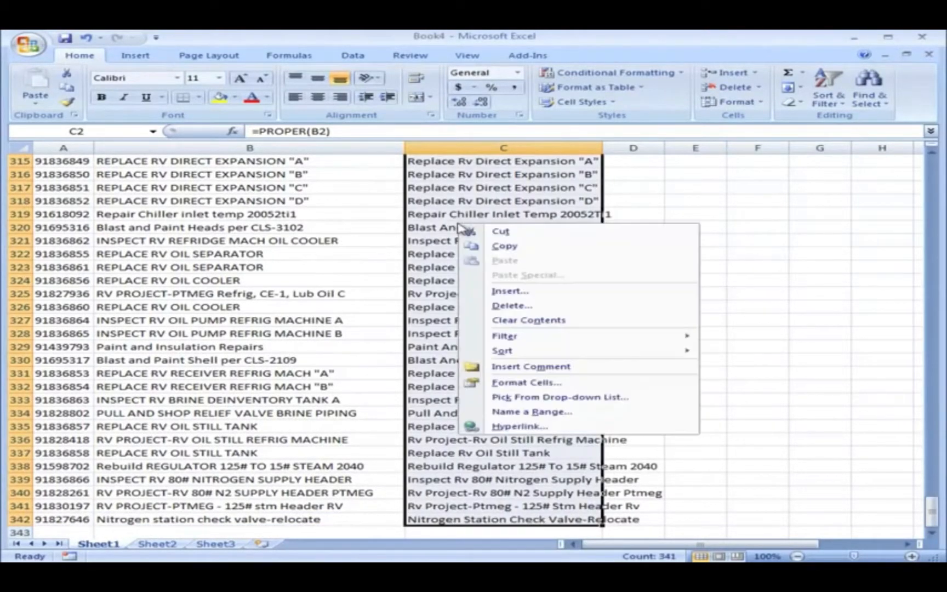
click(504, 246)
key(ctrl+BackSpace)
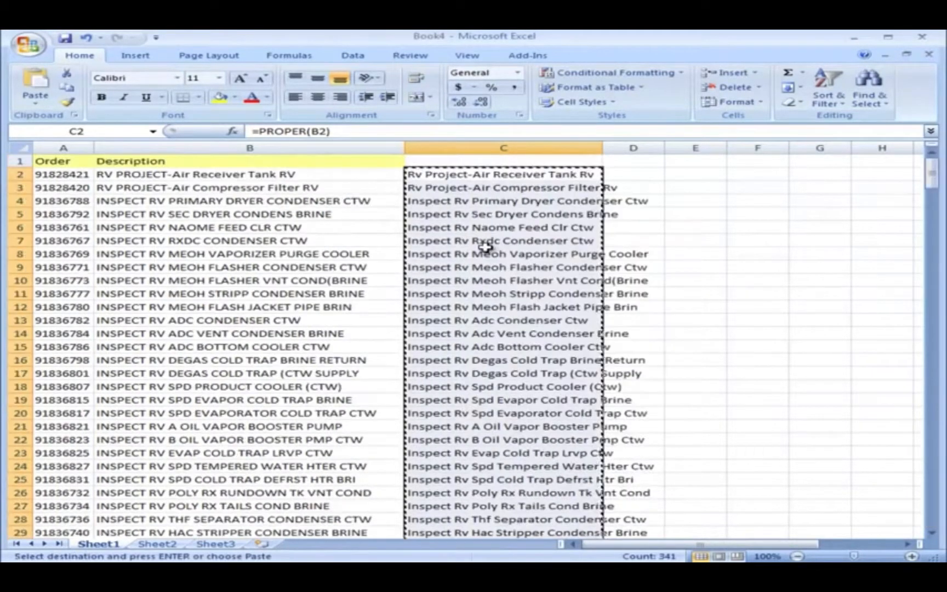
click(316, 175)
right_click(318, 177)
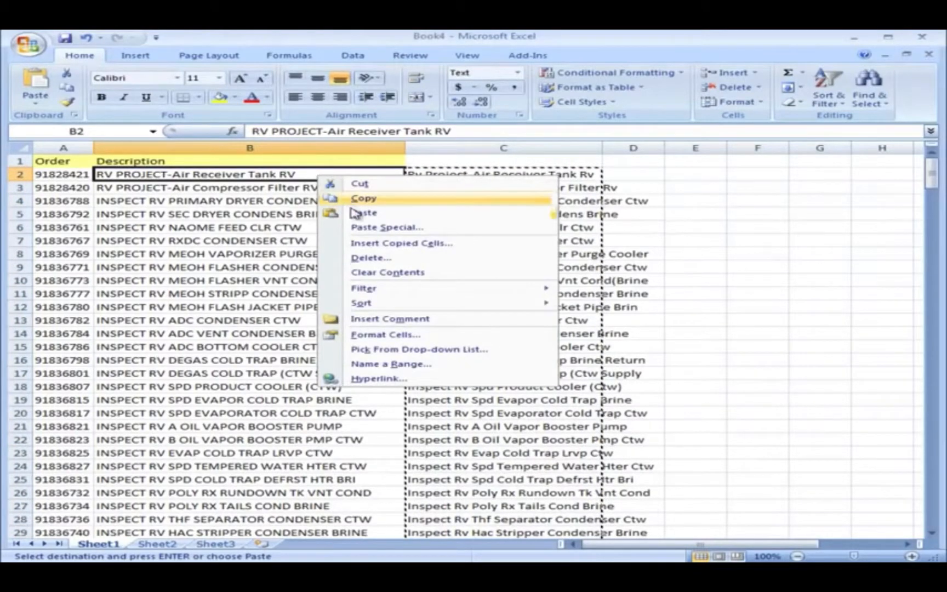
click(451, 230)
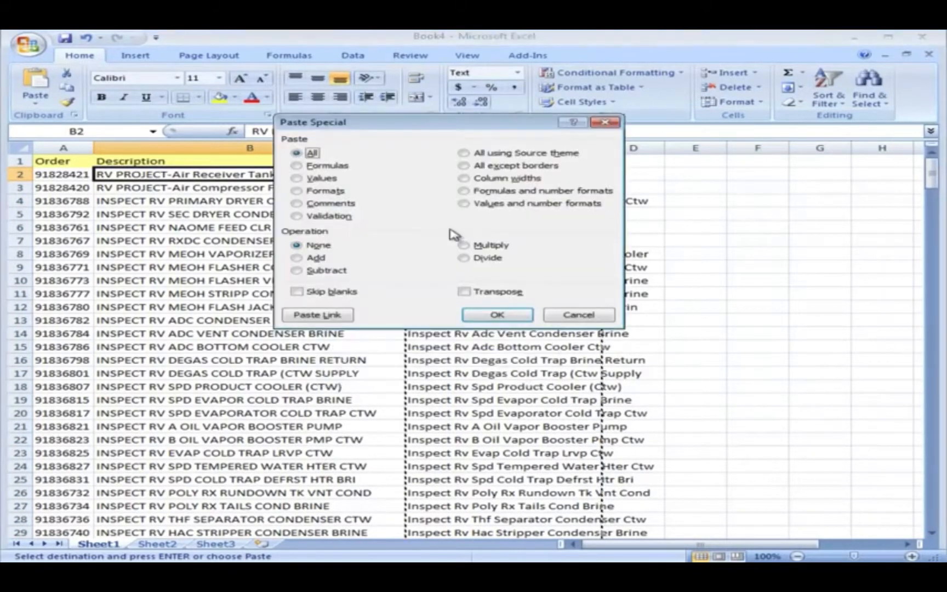
click(300, 179)
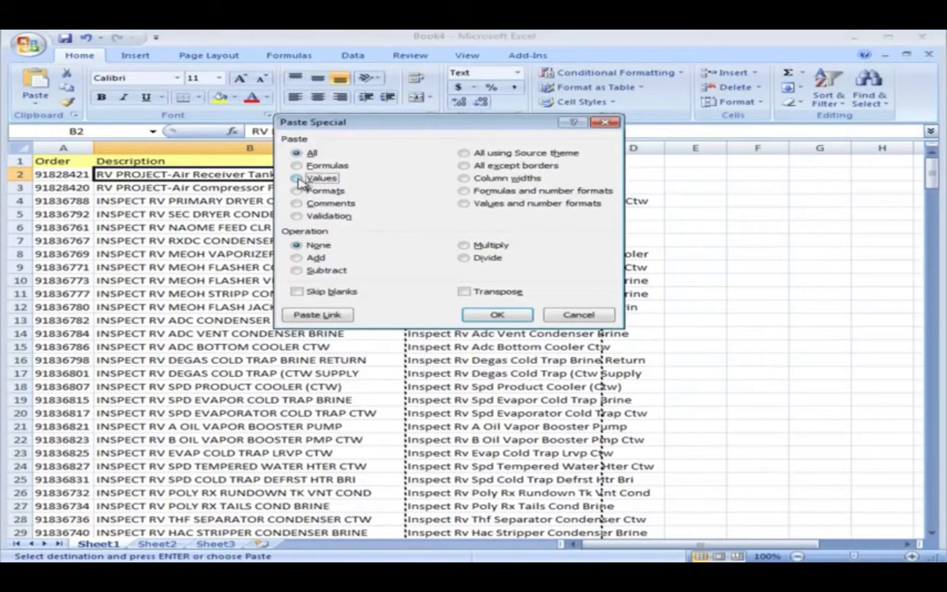
click(497, 317)
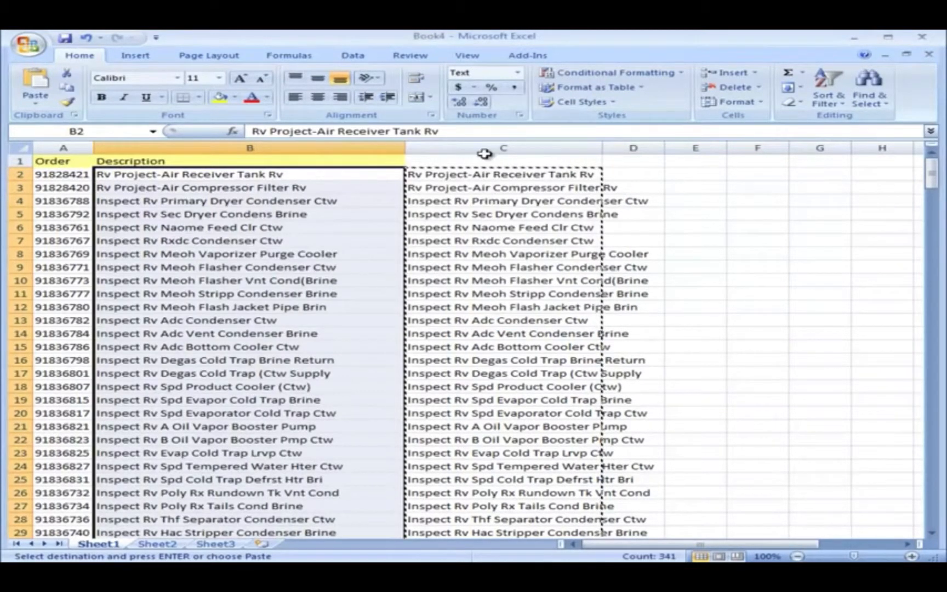
Delete helper column C with the PROPER formulas.
click(484, 153)
right_click(484, 153)
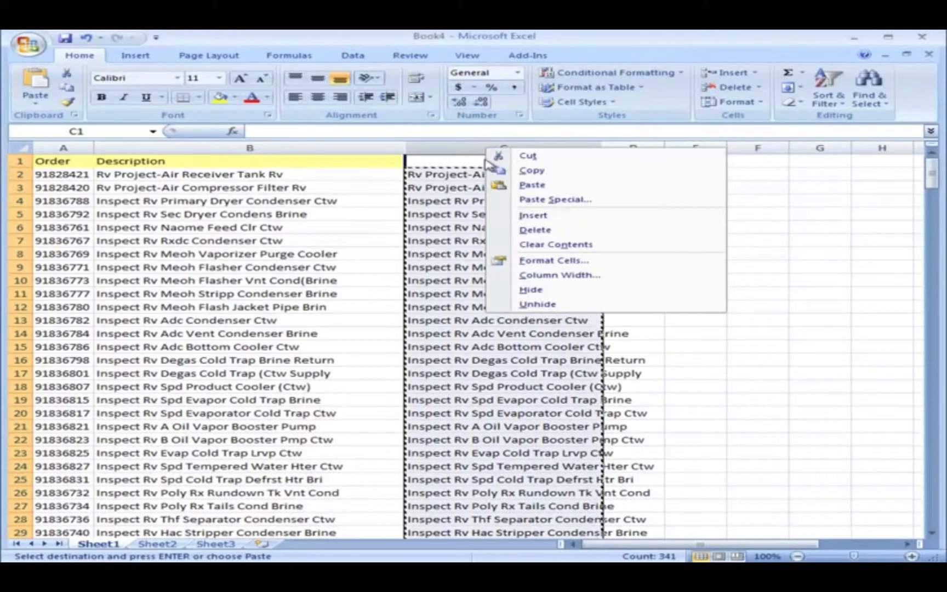
click(526, 229)
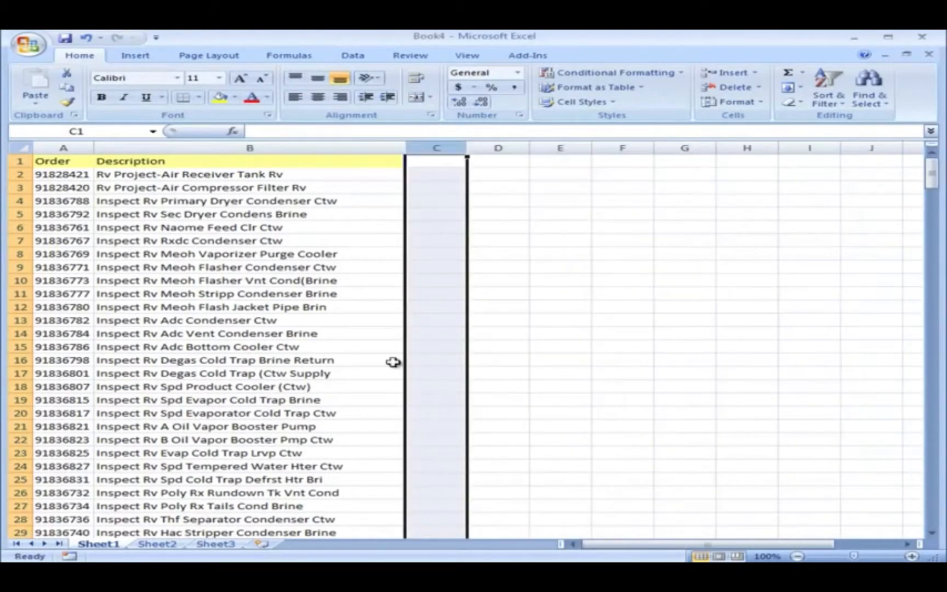
Rename Sheet1 as Work Orders and Sheet2 as Equipment.
double_click(108, 547)
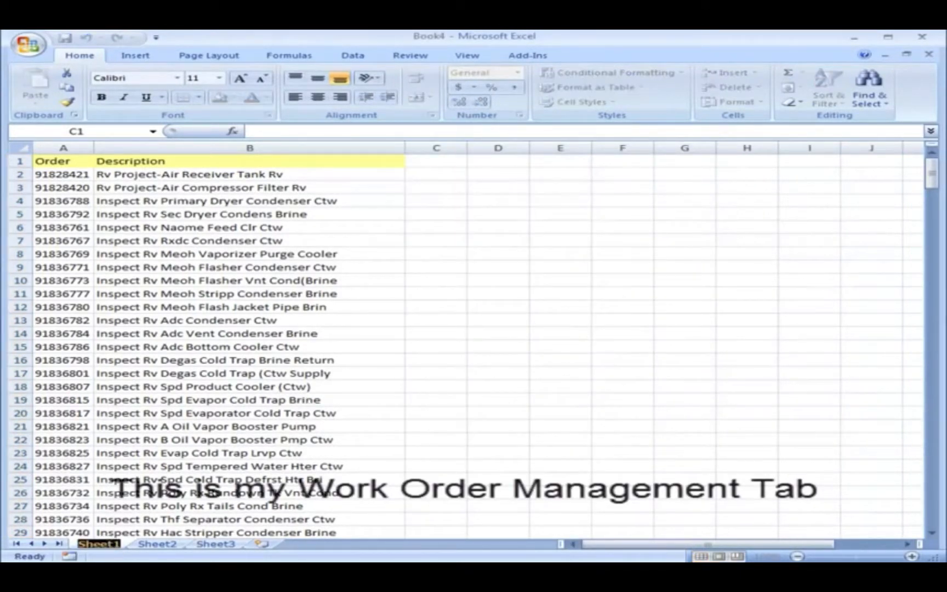
text(Work Orders)
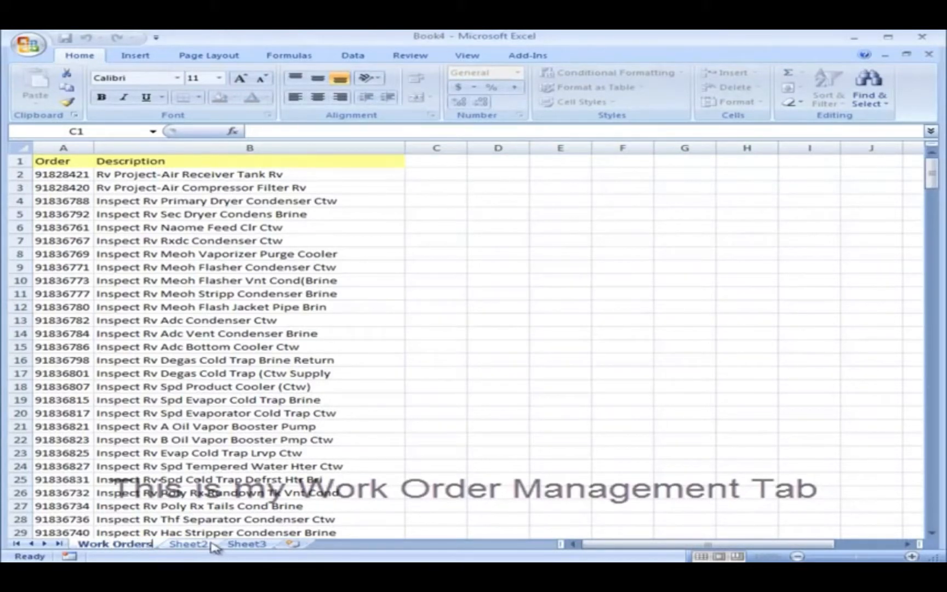
click(192, 544)
double_click(202, 545)
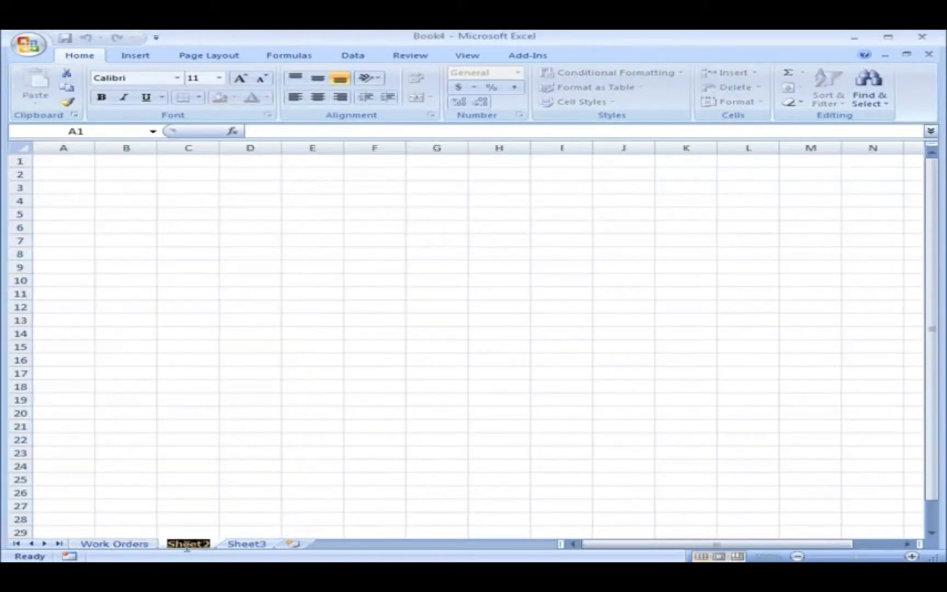
text(Equipme)
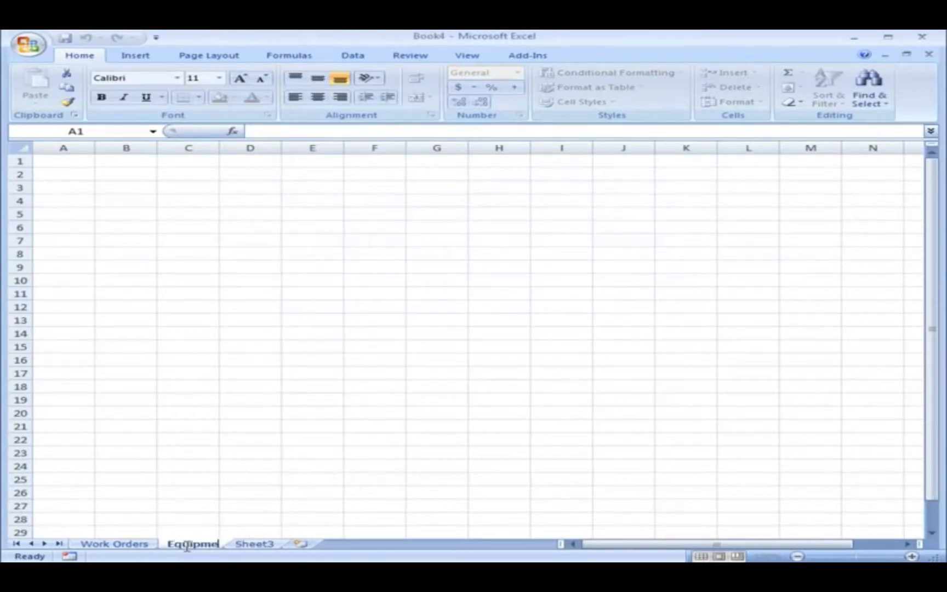
text(nt)
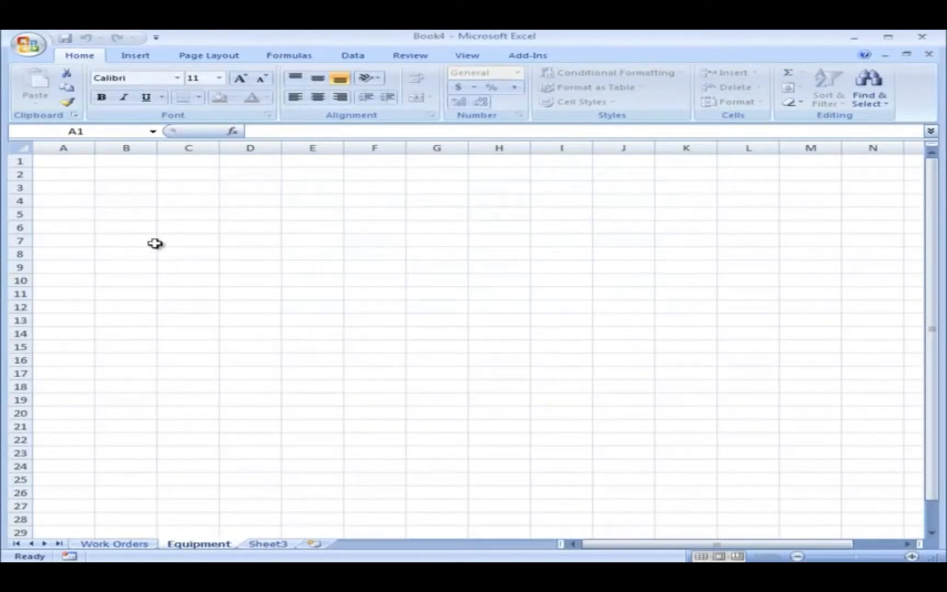
click(77, 164)
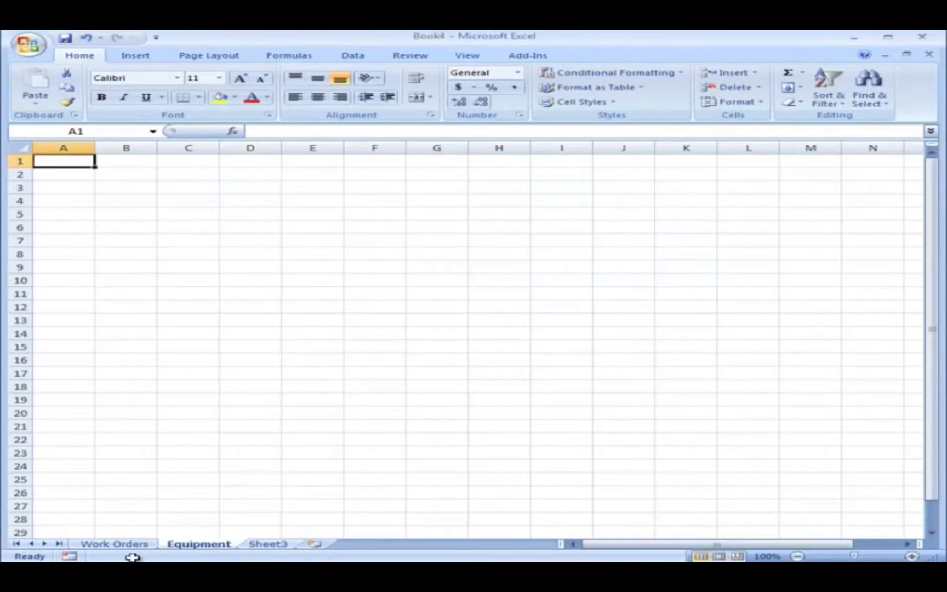
Copy the Sort field and Description8 columns from SAP Dump 4-04-11.xlsx into the Equipment sheet of the new workbook at A1.
key(alt+Tab)
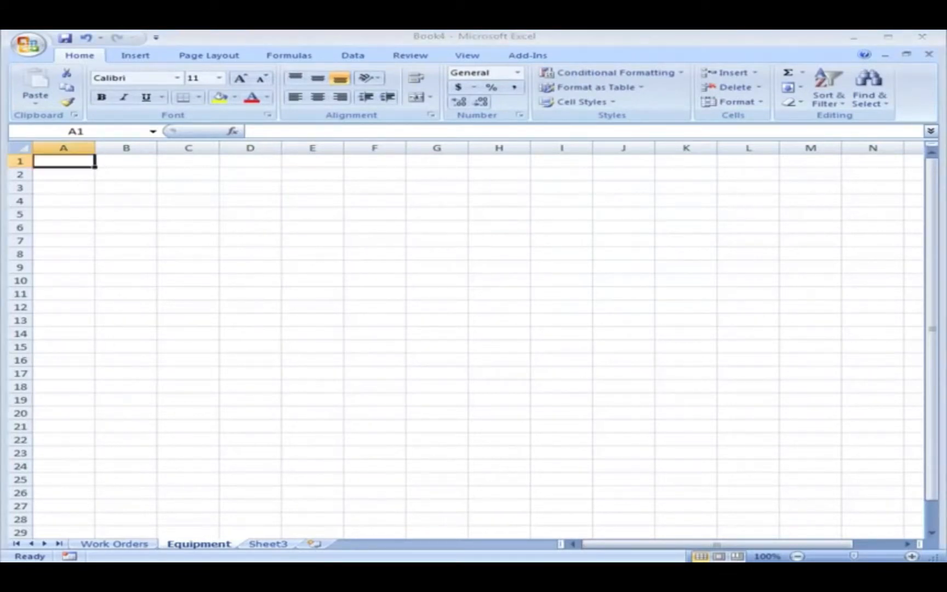
key(alt+Tab)
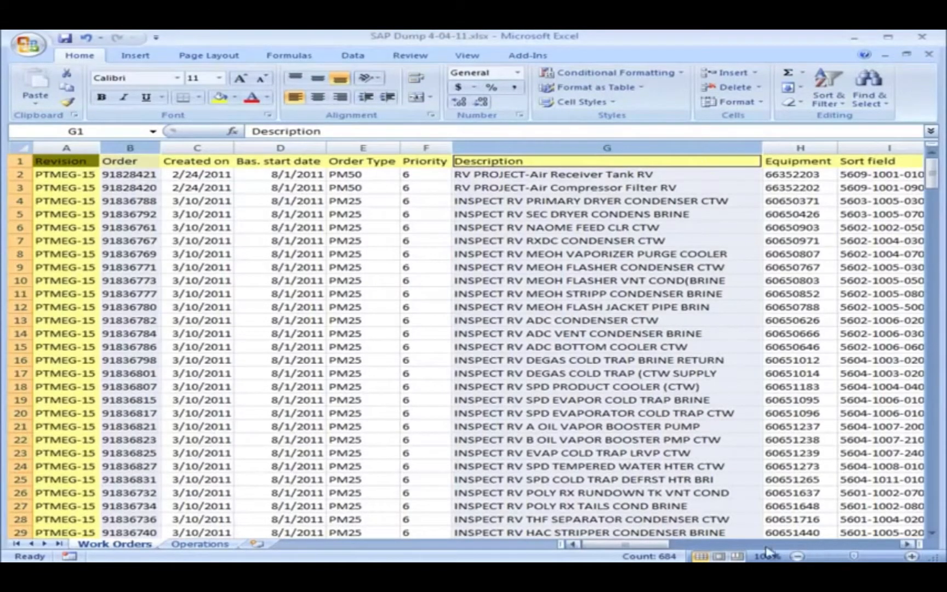
click(907, 544)
click(907, 544)
click(907, 544)
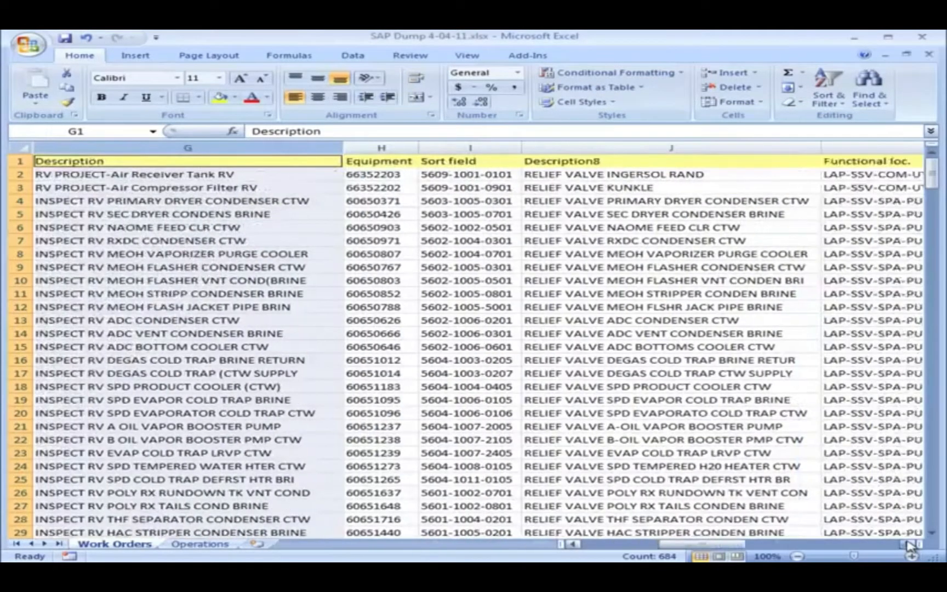
click(474, 148)
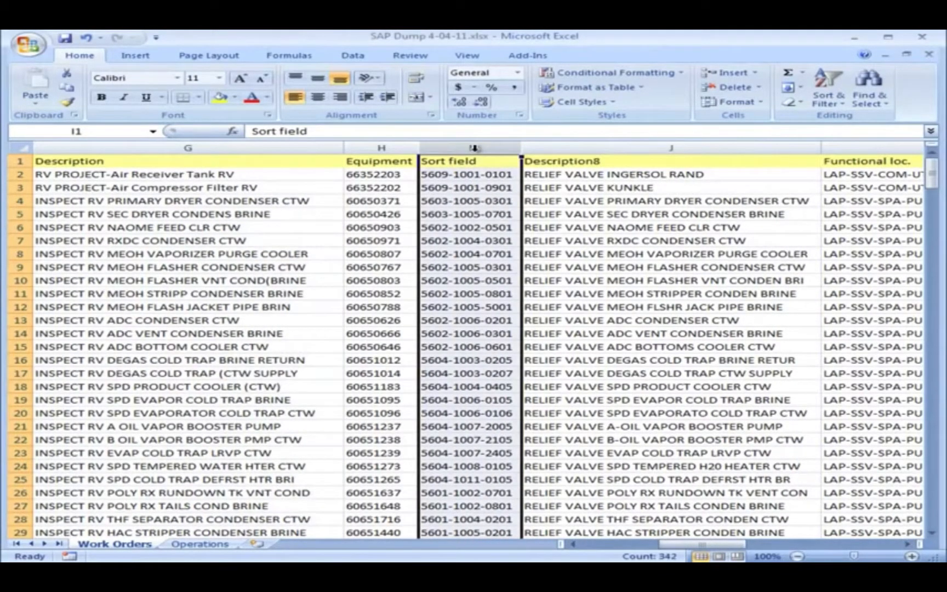
ctrl+click(608, 148)
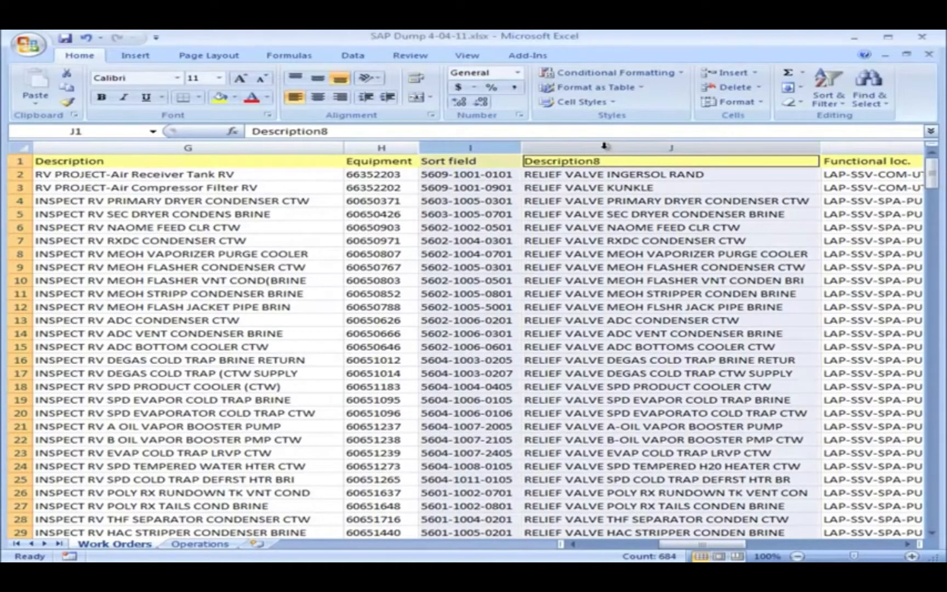
key(ctrl+c)
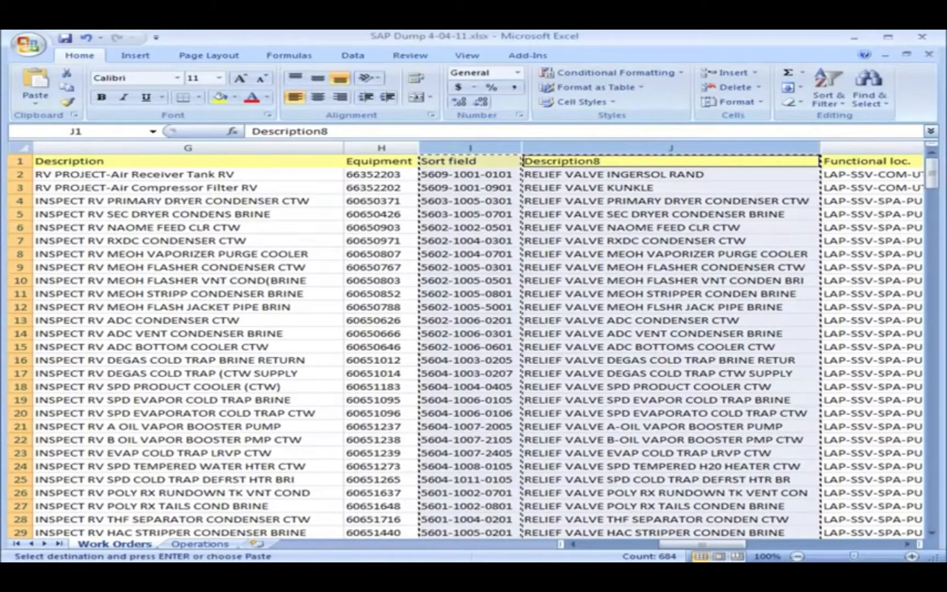
key(alt+Tab)
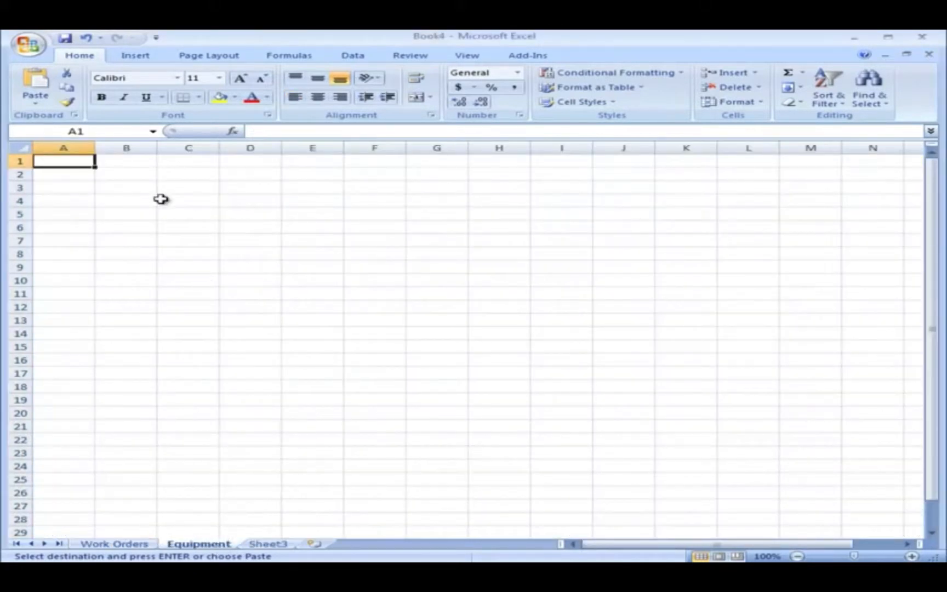
right_click(88, 162)
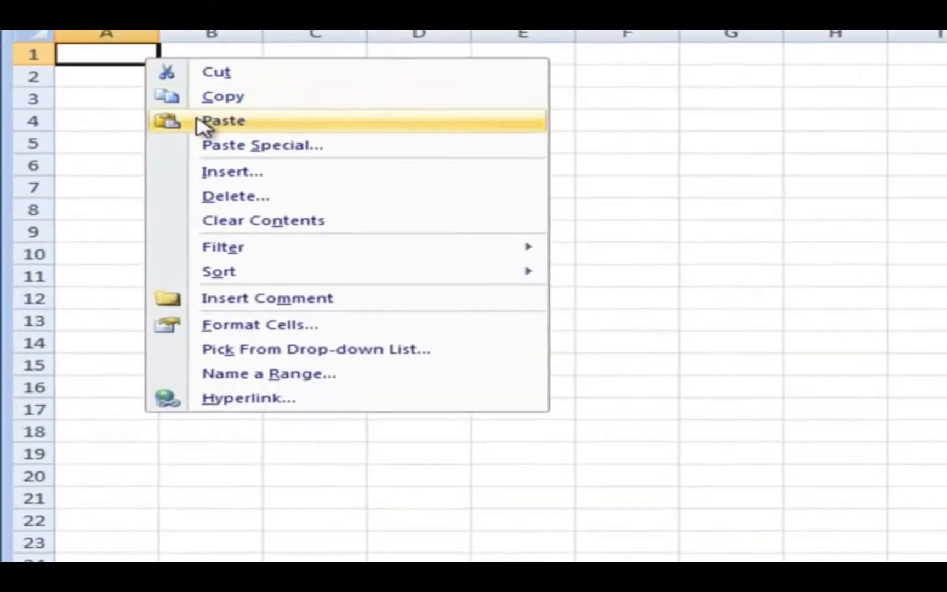
click(176, 155)
Enter =PROPER(B2) in cell C2 of the Equipment sheet to convert the first equipment description.
click(787, 84)
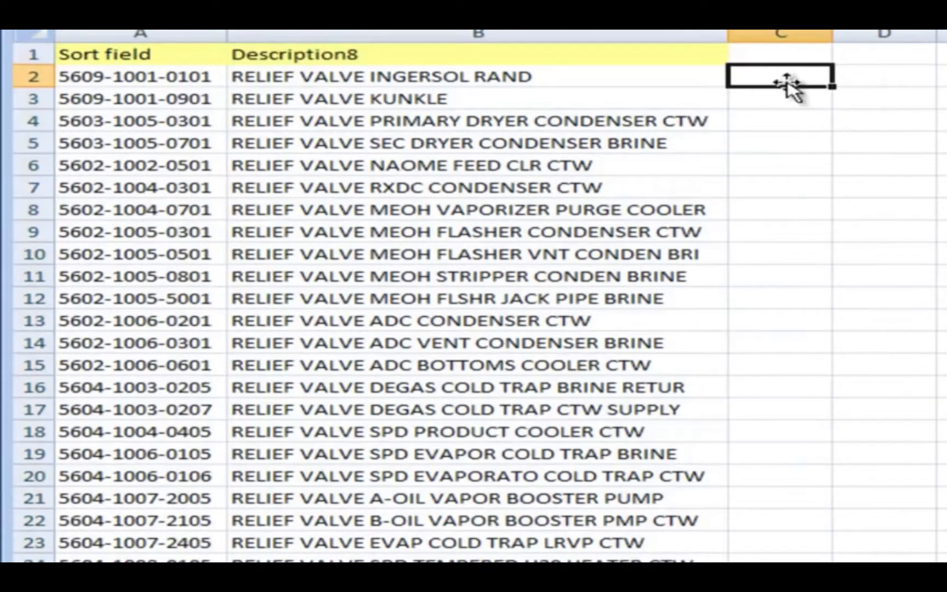
text(=proper)
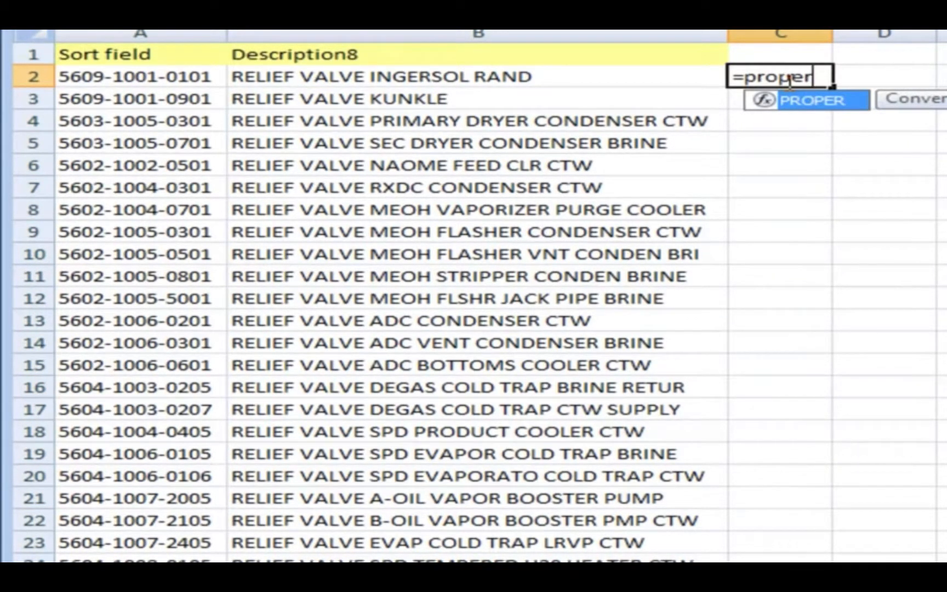
text(()
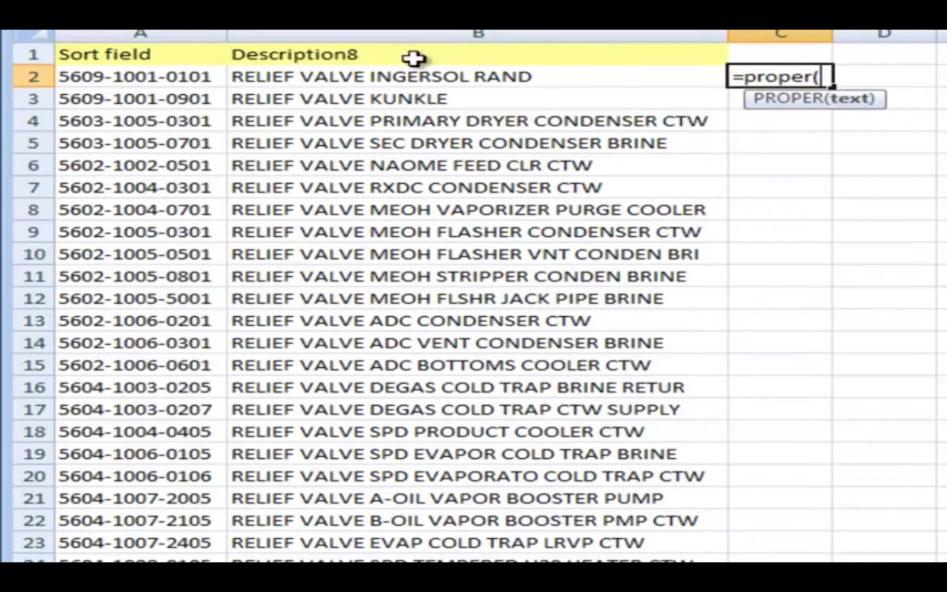
click(391, 75)
key(Return)
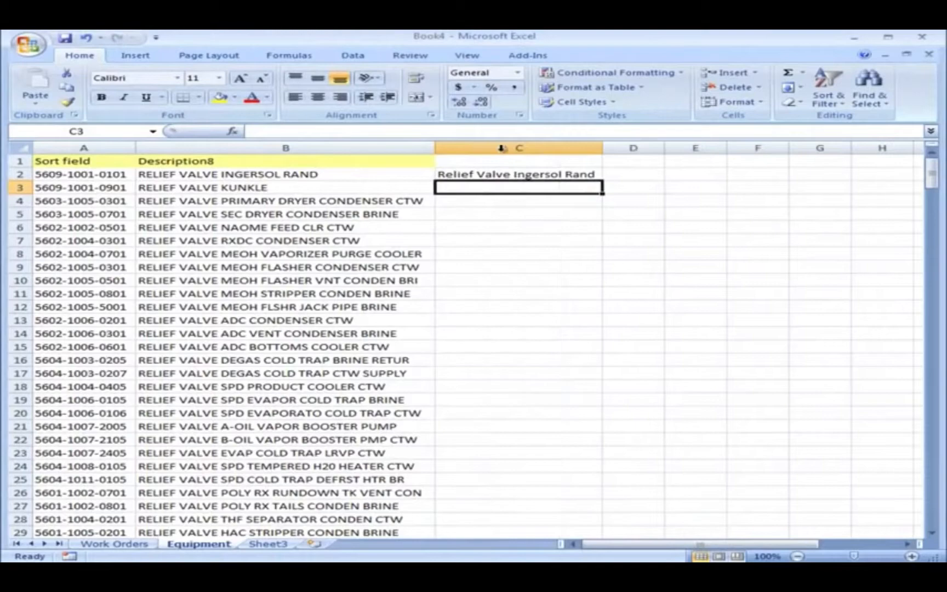
Fill the PROPER formula from C2 down to C341 on the Equipment sheet and copy the filled range.
click(538, 174)
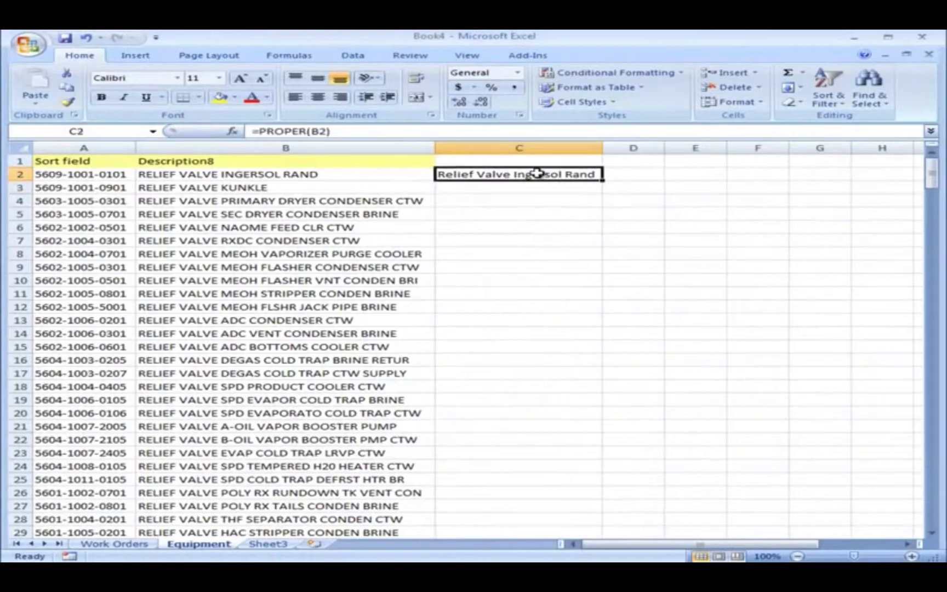
drag(603, 180, 570, 485)
right_click(540, 408)
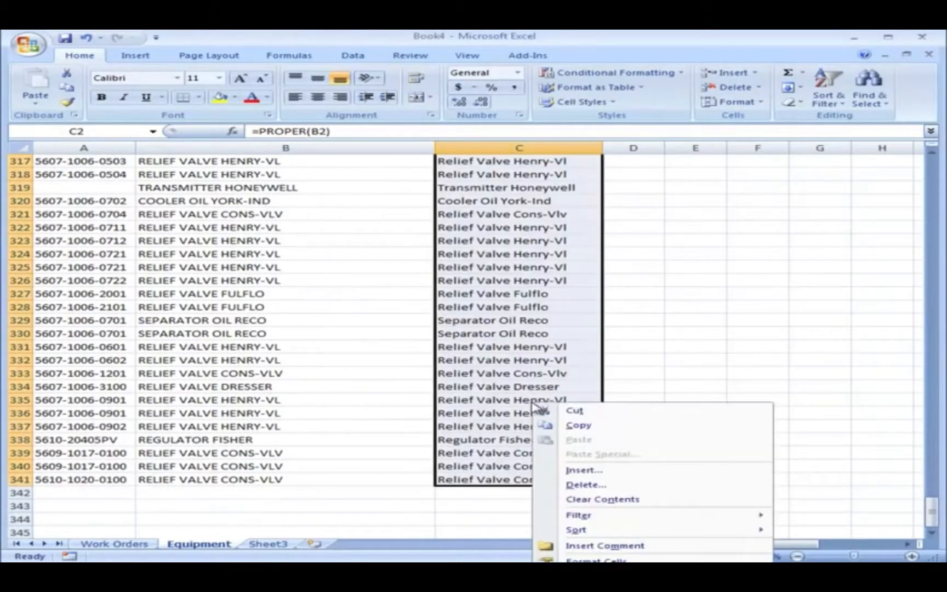
click(589, 425)
Paste the copied proper-case descriptions as values only over the Description8 column, starting at B2.
key(ctrl+BackSpace)
click(296, 176)
right_click(301, 175)
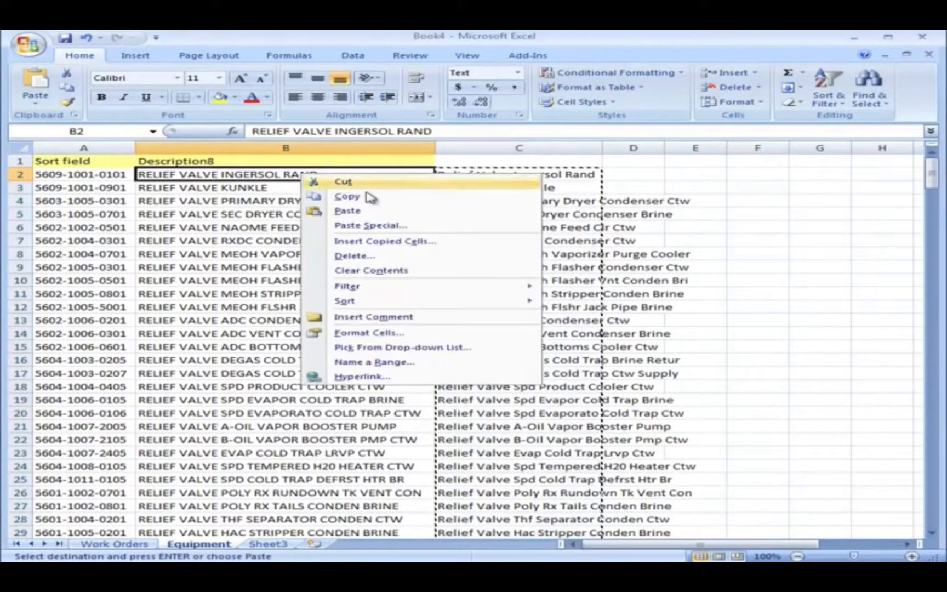
click(461, 227)
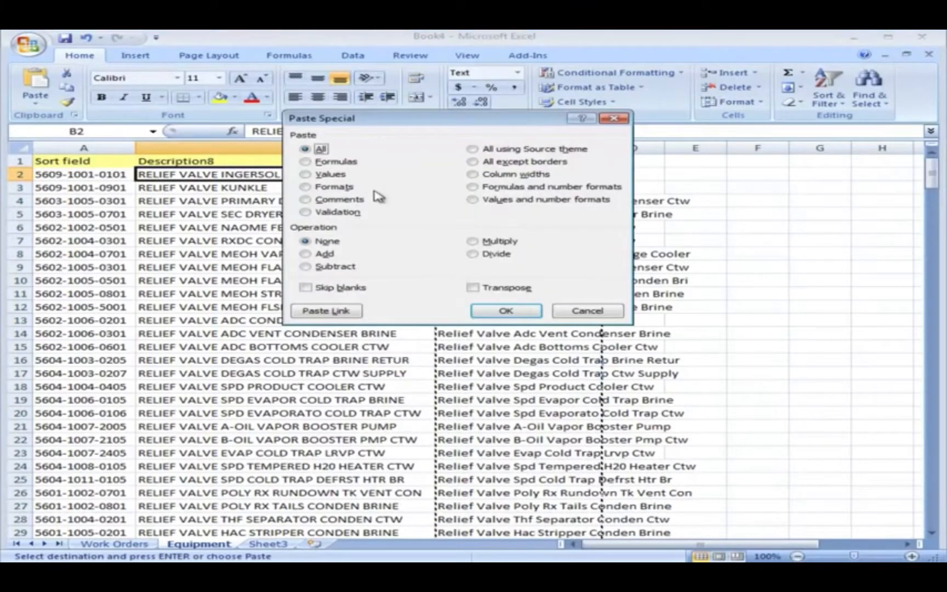
click(331, 175)
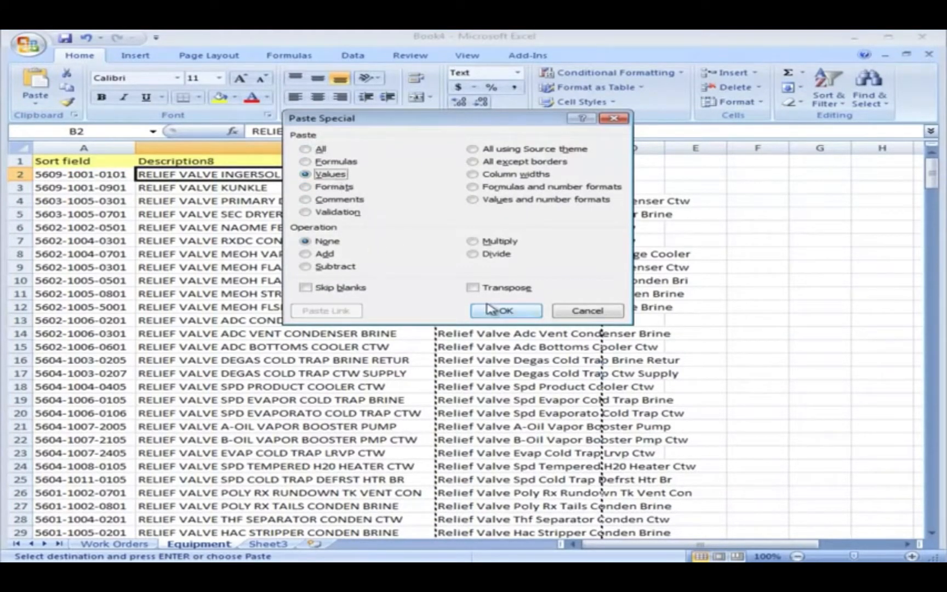
click(504, 310)
Delete helper column C from the Equipment sheet and check the Work Orders sheet against it.
click(498, 147)
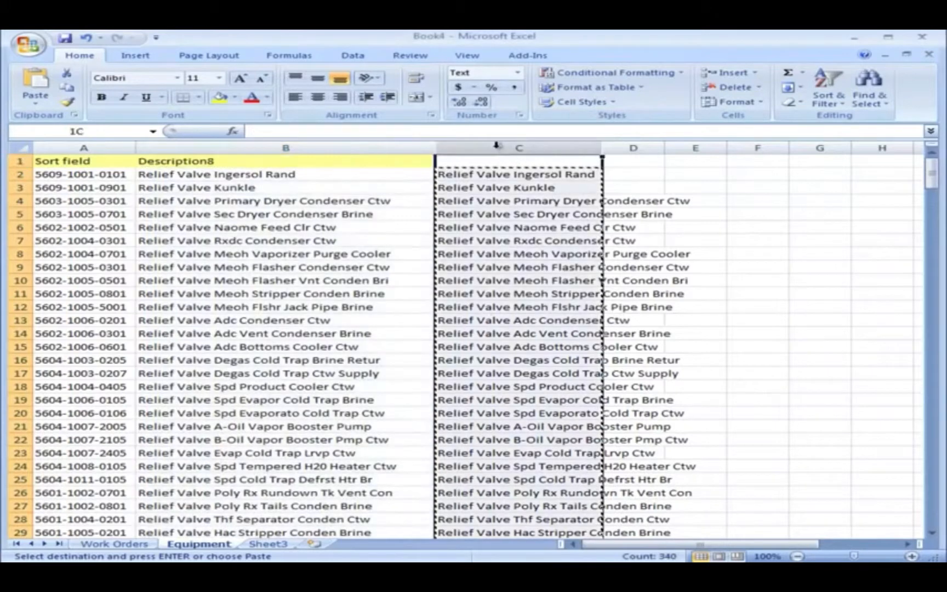
right_click(499, 151)
click(543, 231)
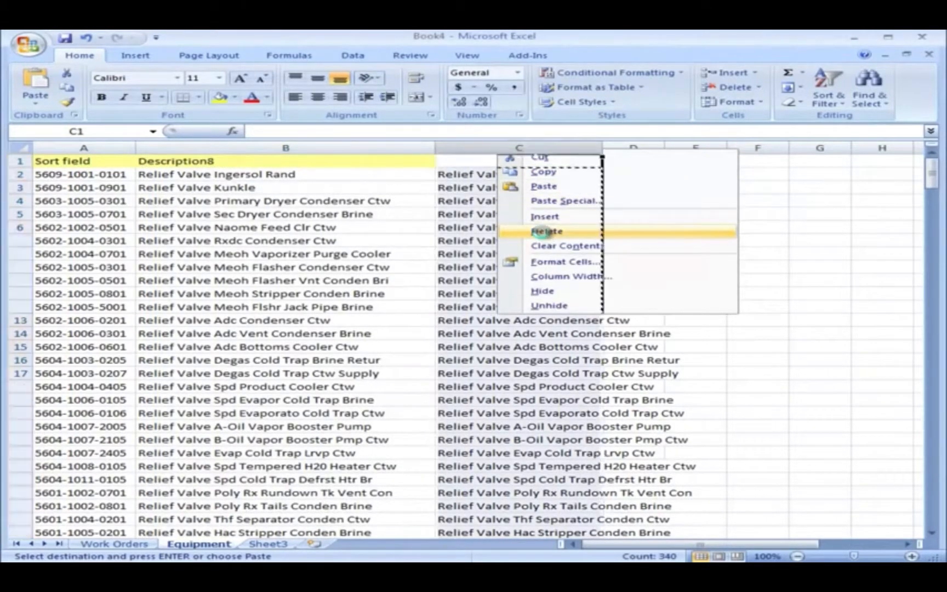
click(121, 544)
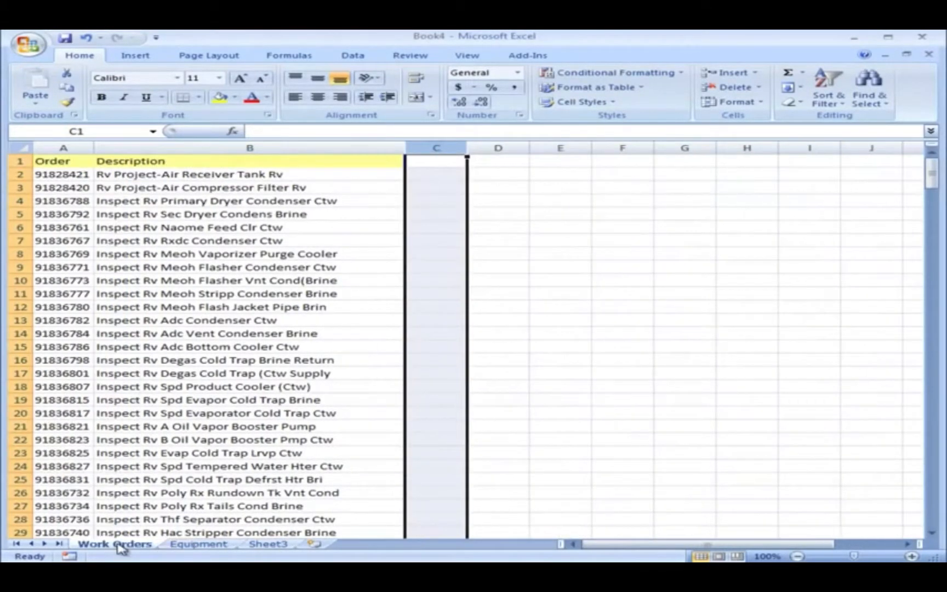
click(197, 544)
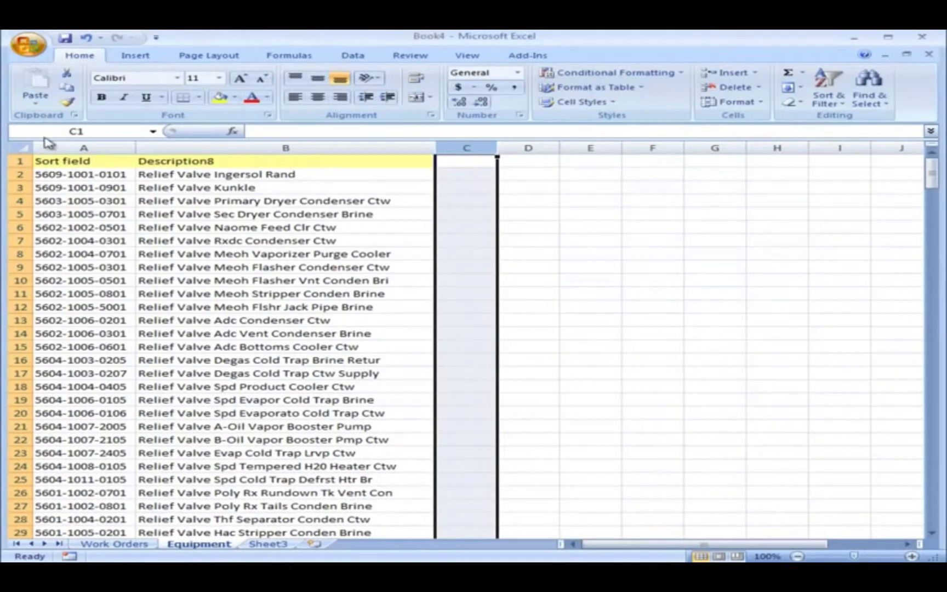
Save the workbook to the Documents library as Primavera Dictionary Files.xlsx, replacing the existing file of that name.
key(ctrl+s)
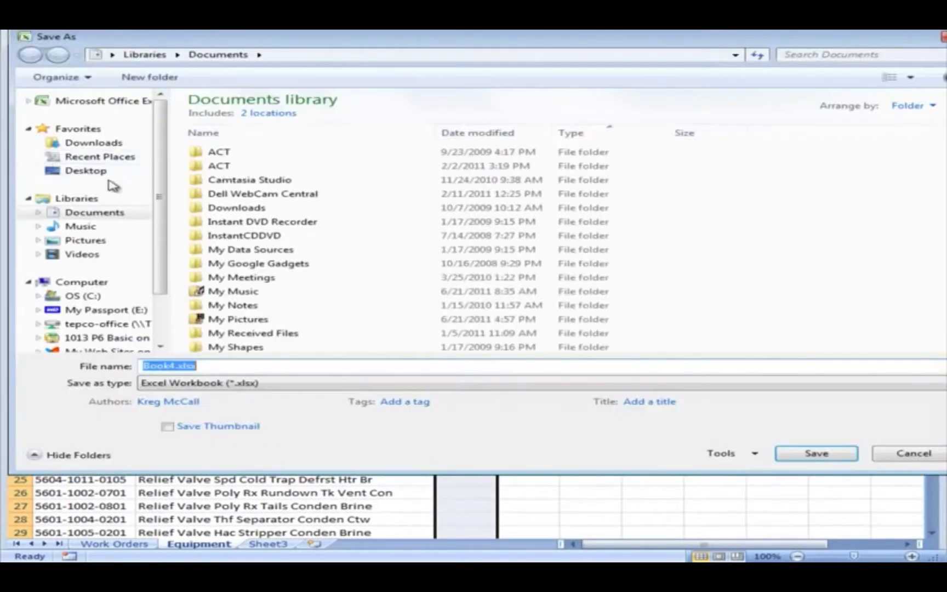
click(98, 214)
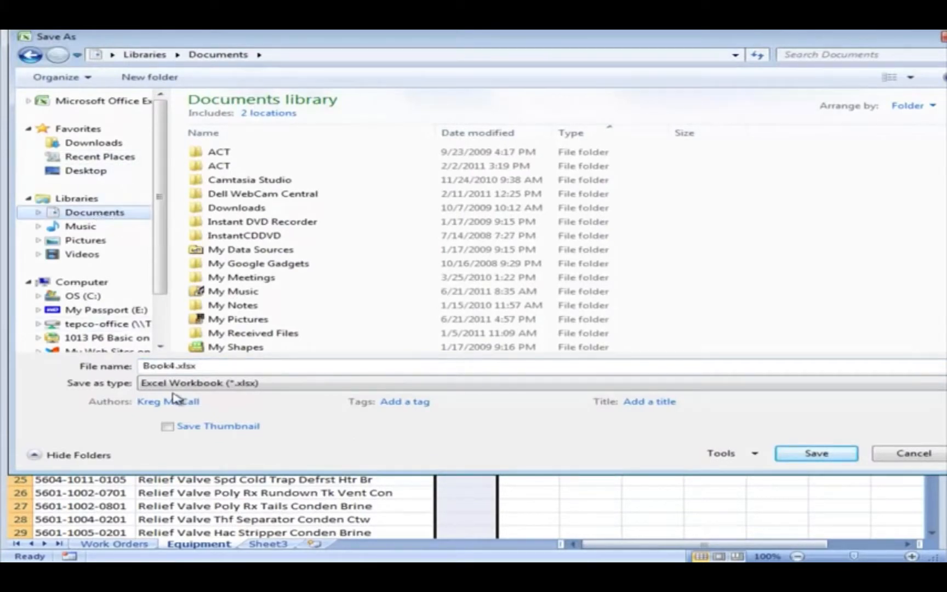
drag(215, 367, 84, 367)
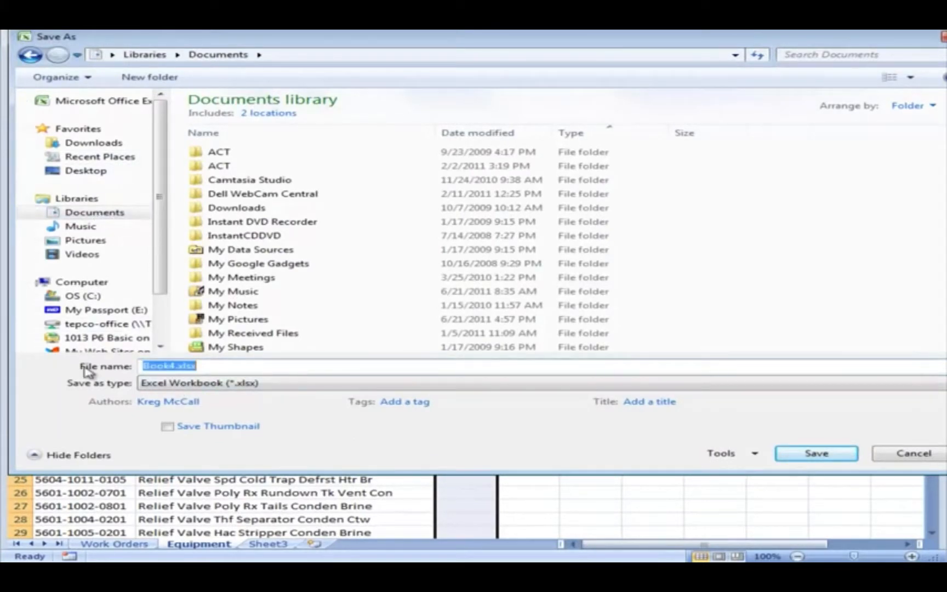
text(Primavera )
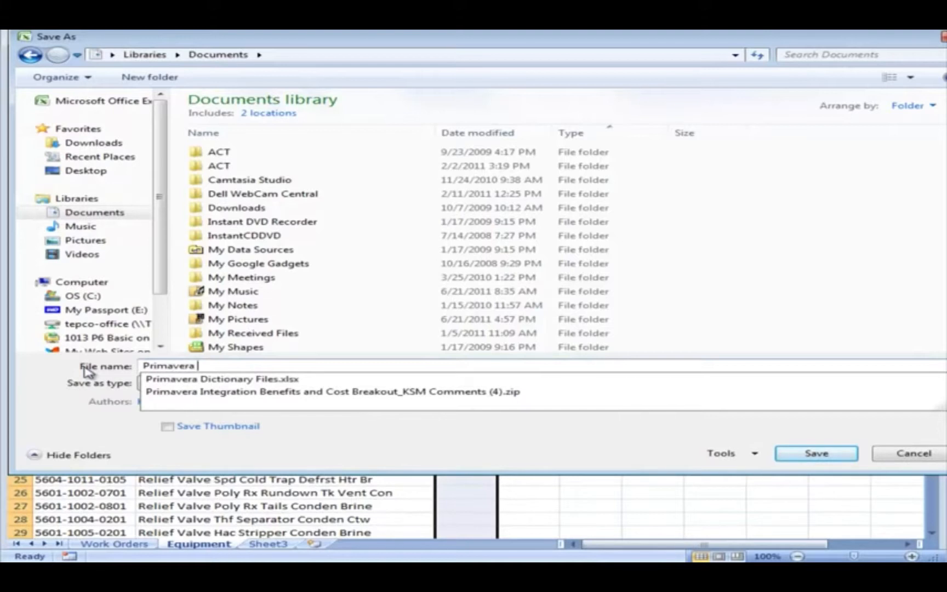
text(Dictin)
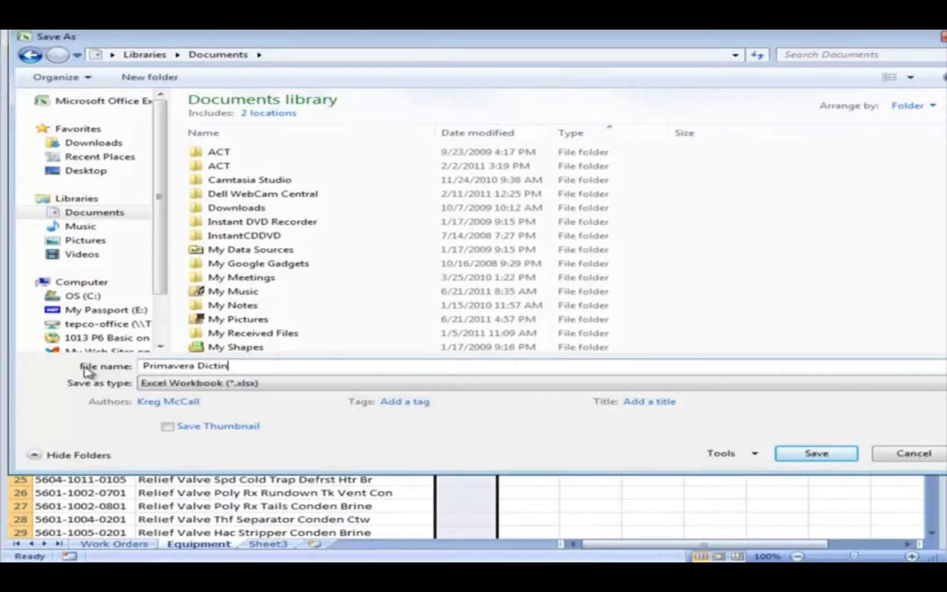
text(a)
key(BackSpace)
key(BackSpace)
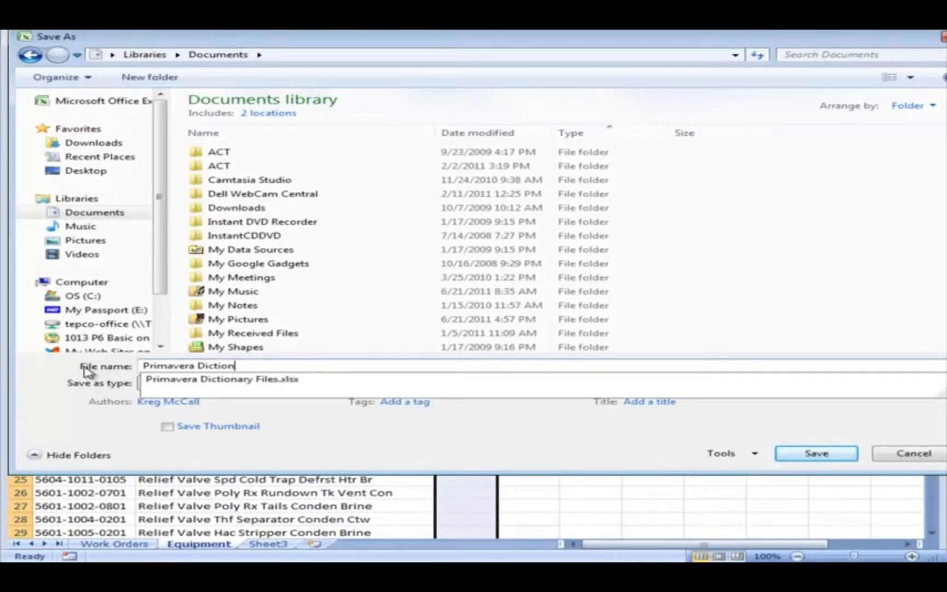
click(262, 384)
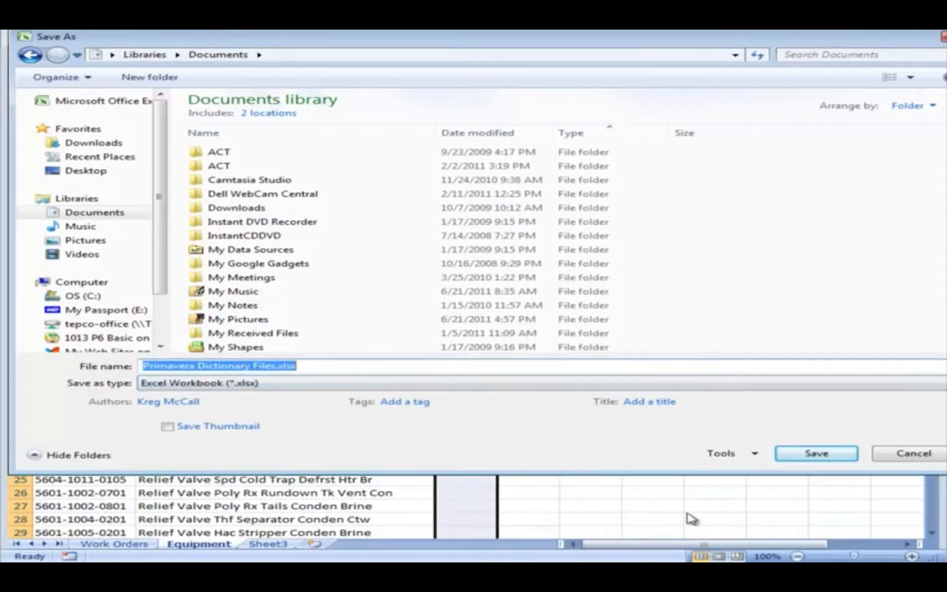
click(816, 454)
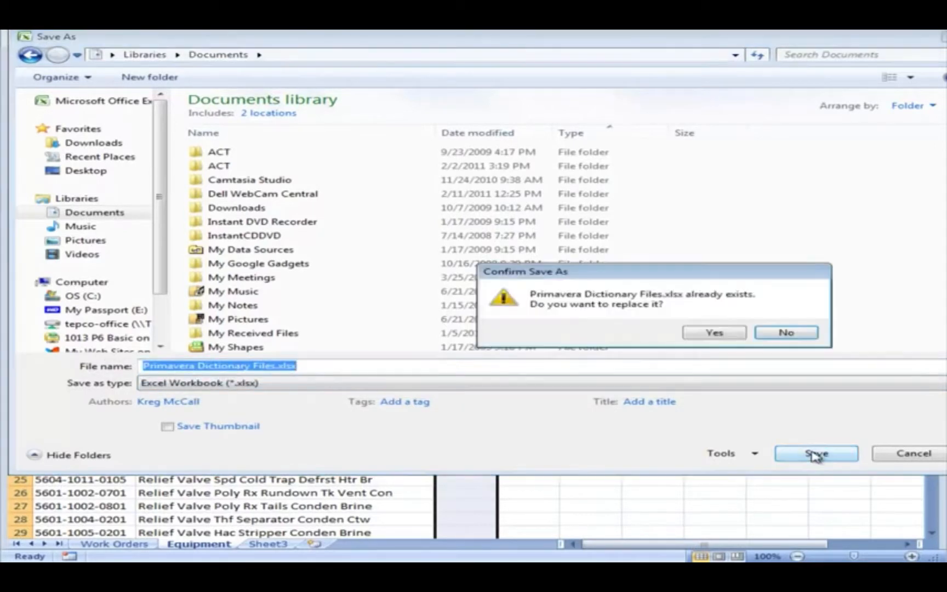
click(719, 333)
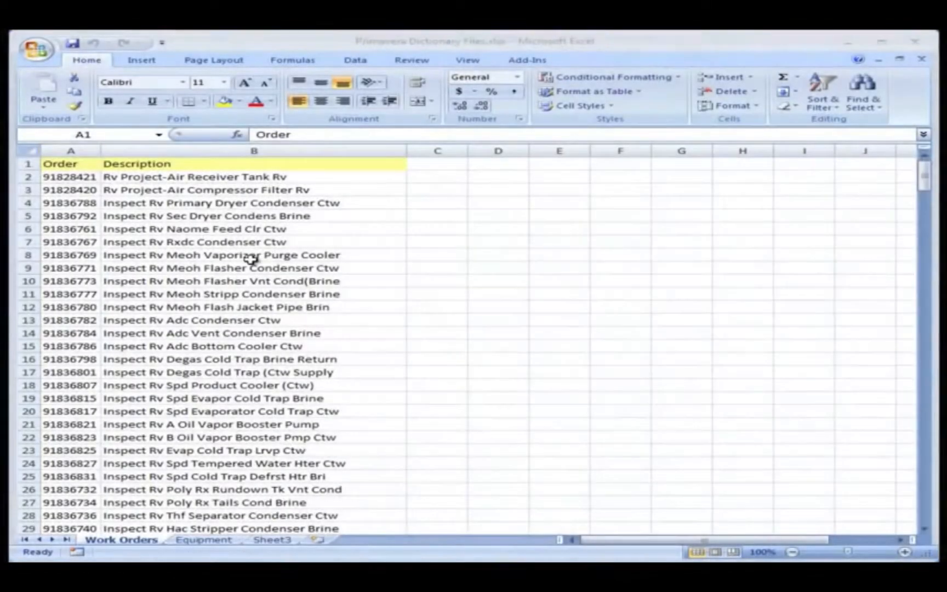
Enable the blocked macros and ActiveX content in Dictionary60.xls and update its project list.
click(219, 242)
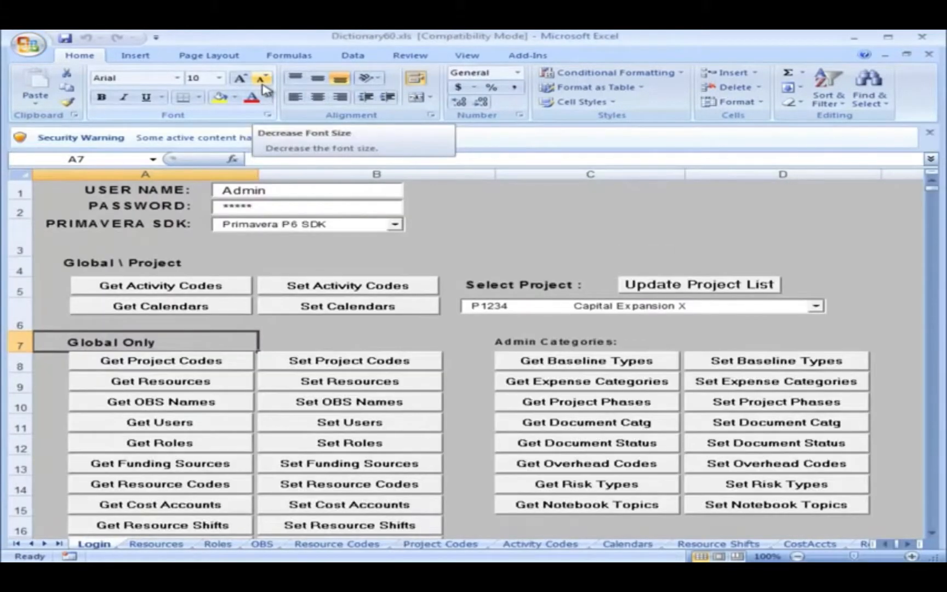
click(386, 138)
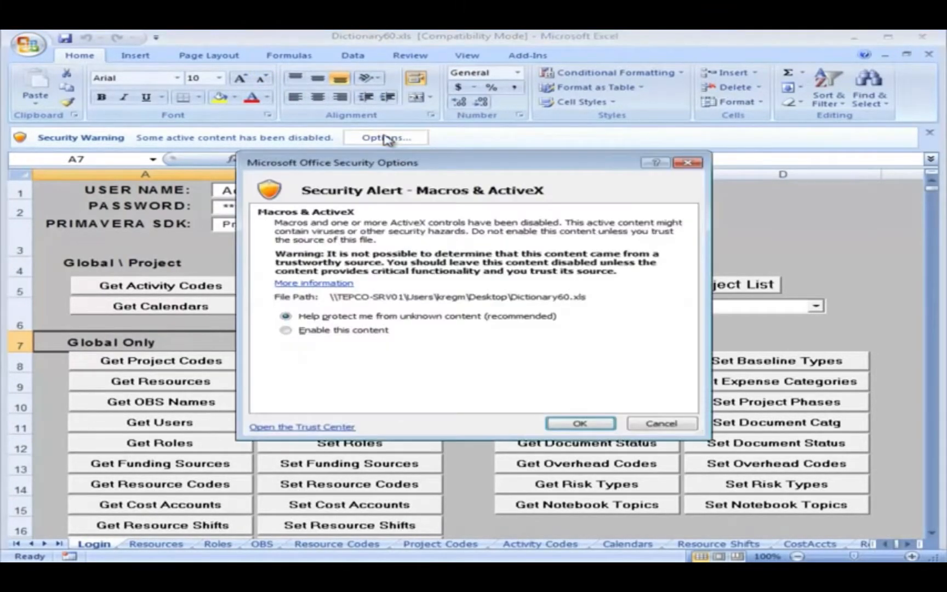
click(285, 331)
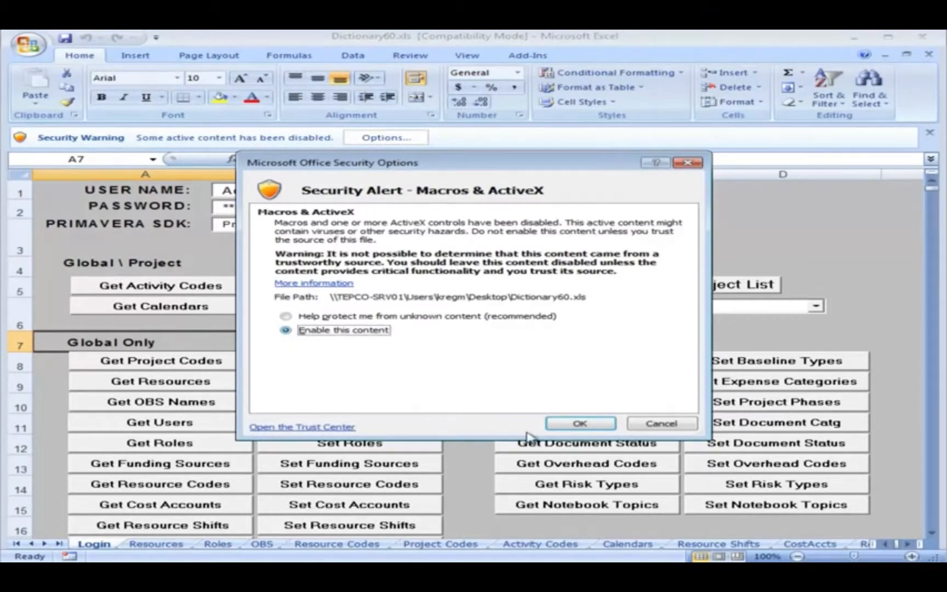
click(580, 423)
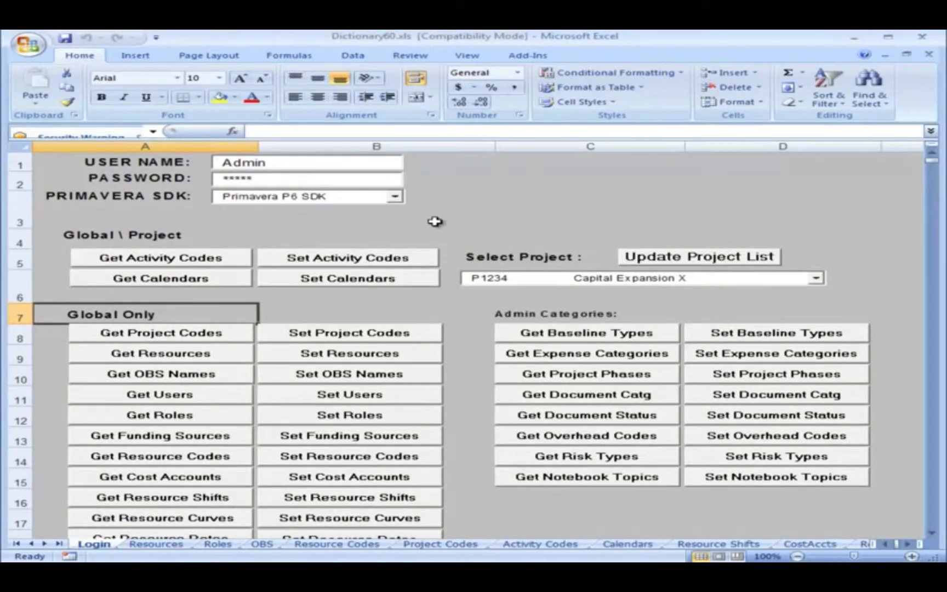
click(260, 183)
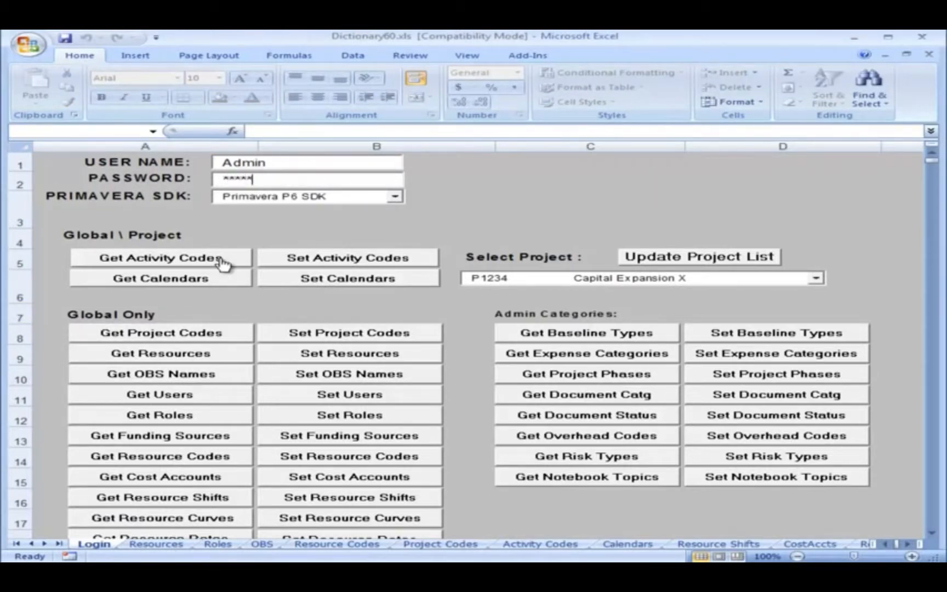
click(650, 262)
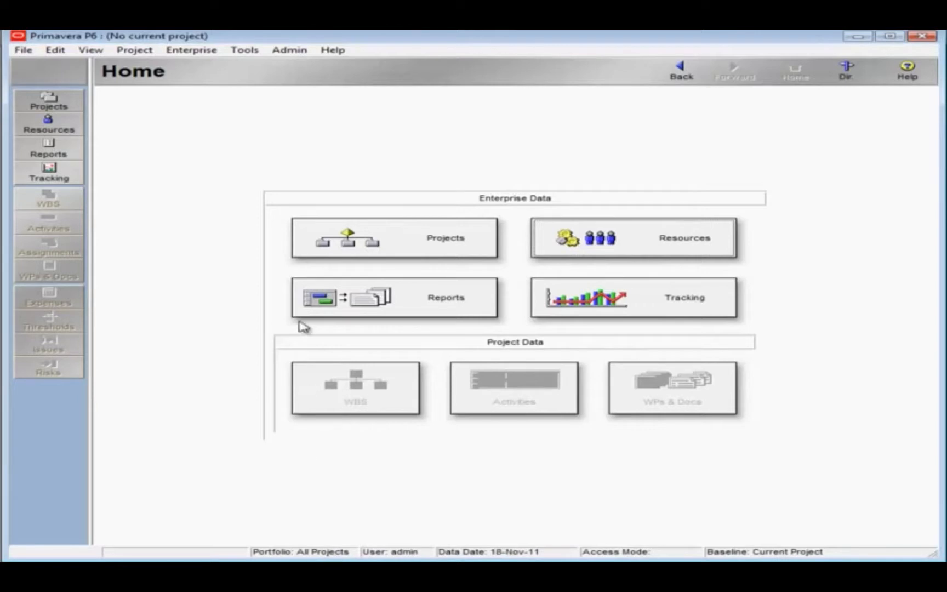
Switch to Primavera P6 and open the Cost Accounts dictionary, filtered to All Cost Accounts.
click(194, 50)
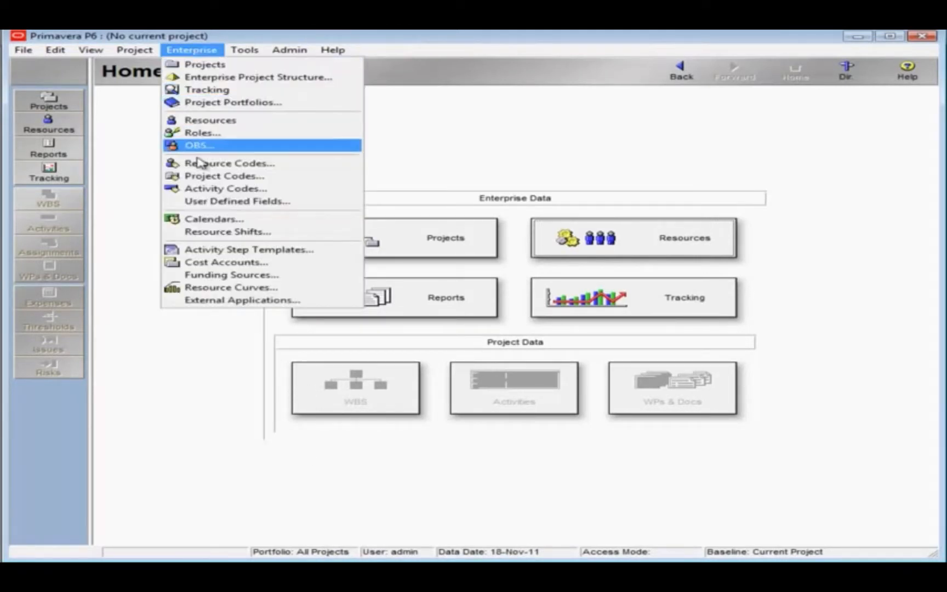
click(204, 263)
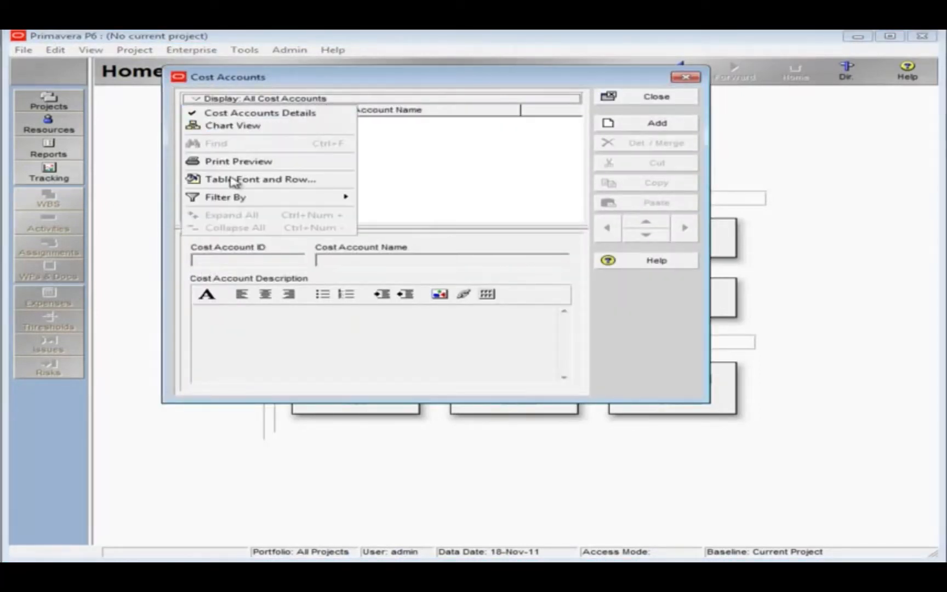
mouse_move(235, 197)
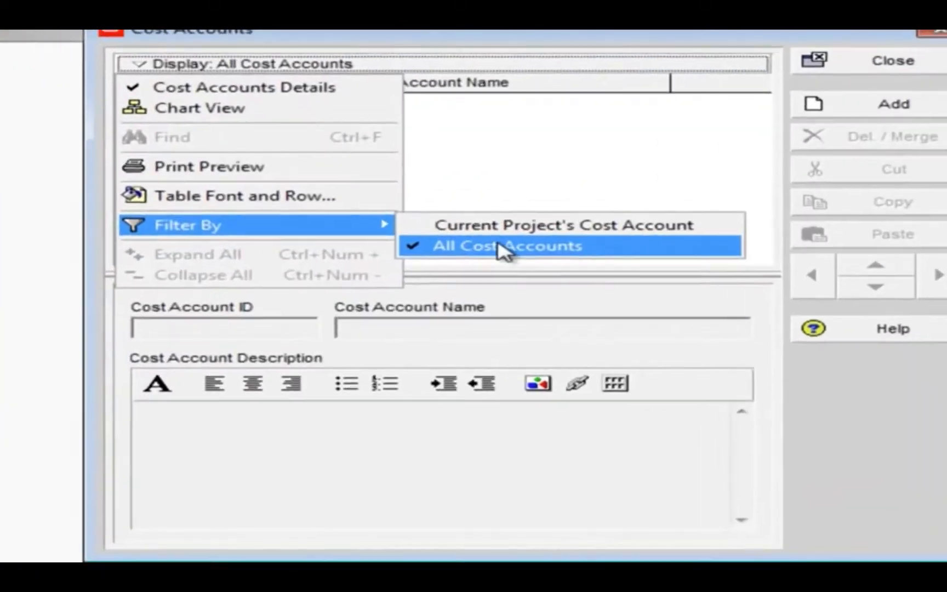
click(425, 221)
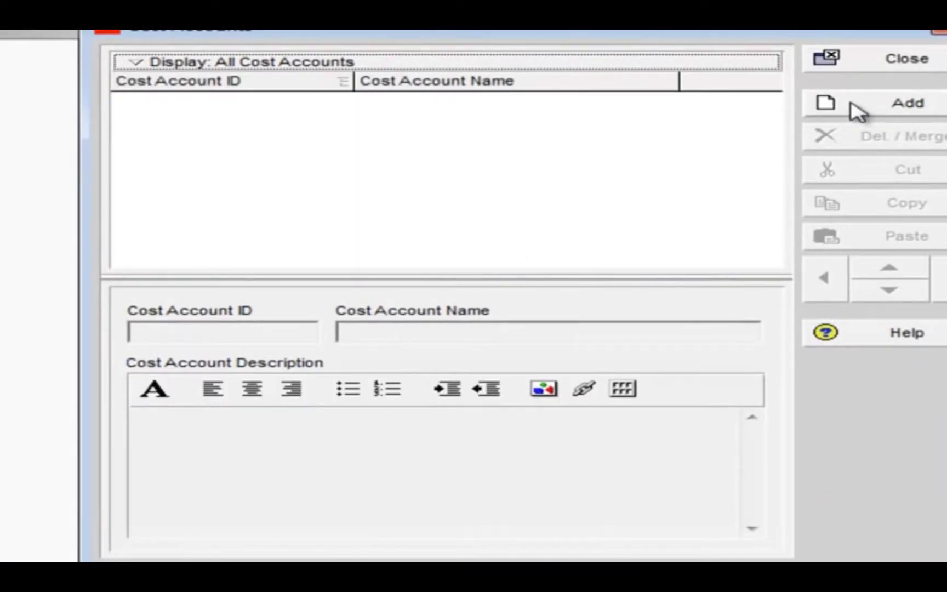
Add a cost account with ID 12TA and the name 2012 Turnaround.
click(856, 109)
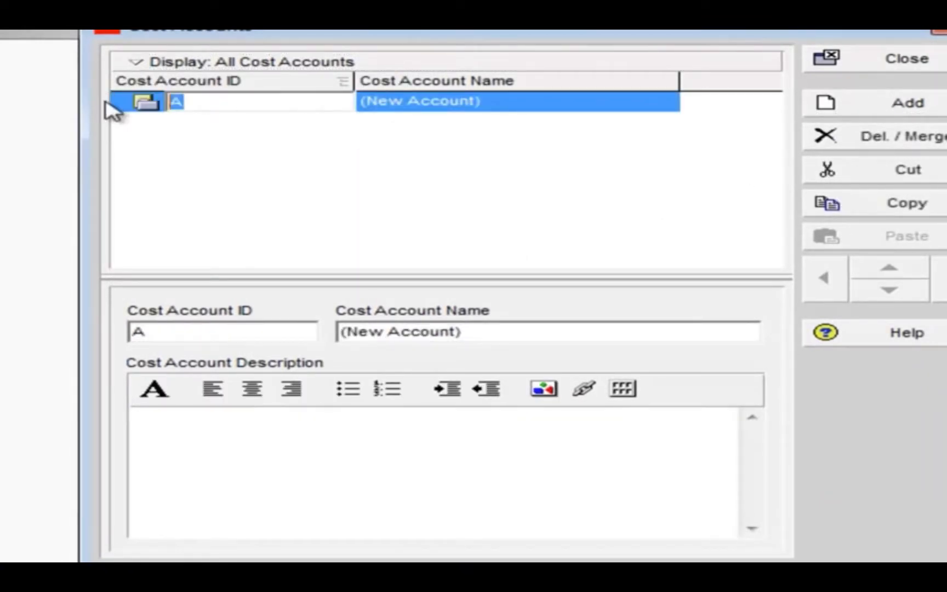
text(12T)
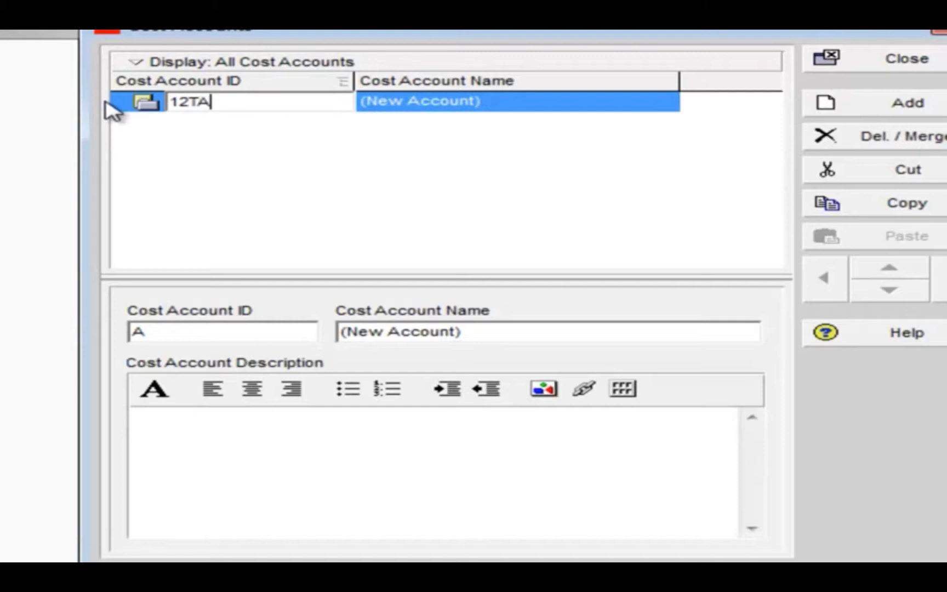
click(509, 107)
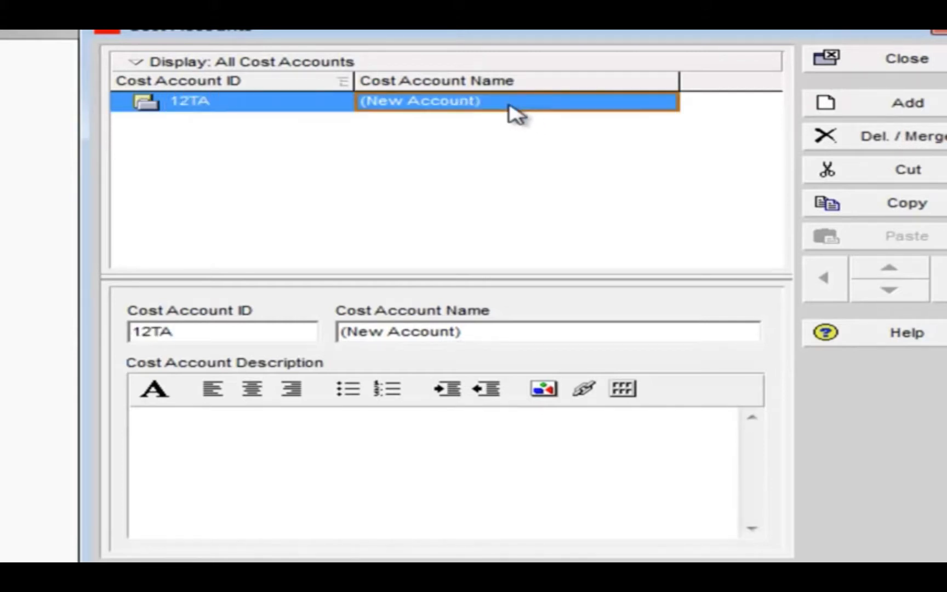
click(511, 106)
text(2012 Turnaround)
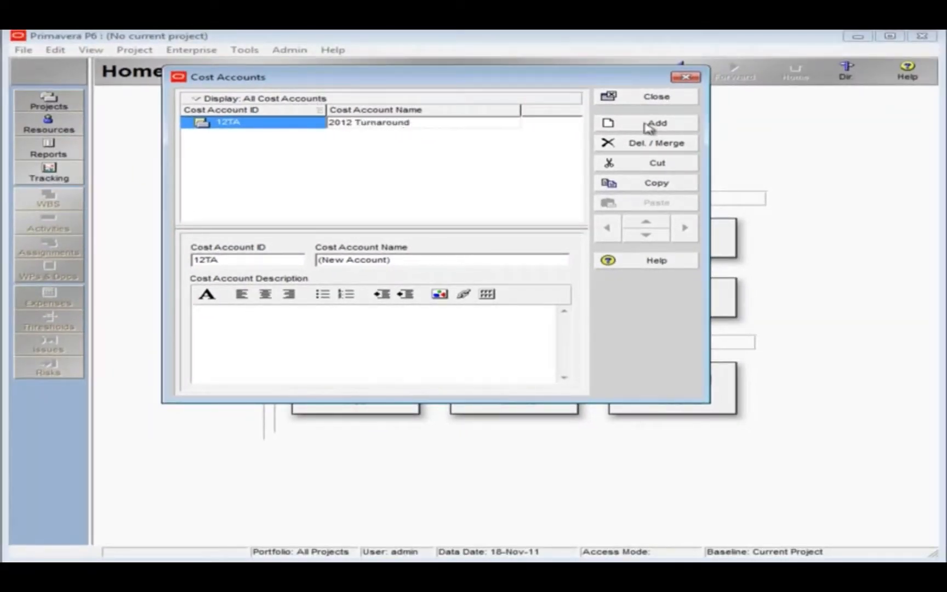
Add a cost account one level below 12TA and give it the ID 12345678.
click(683, 130)
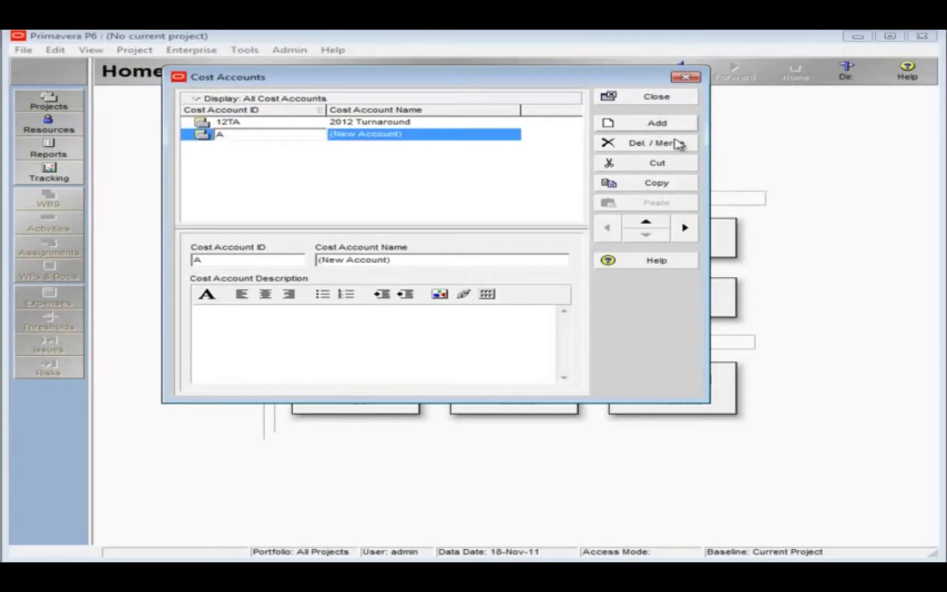
click(686, 228)
click(276, 136)
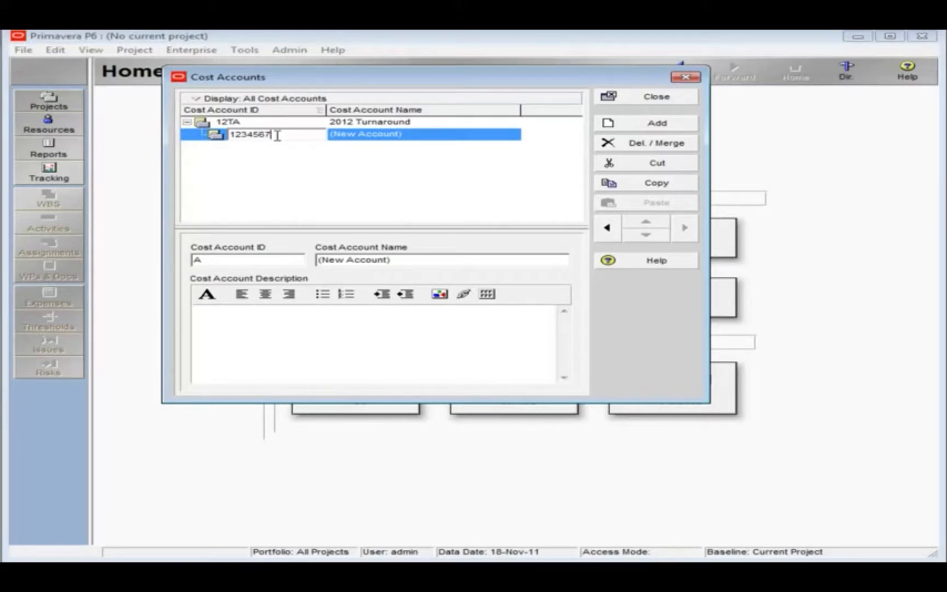
text(12345678)
click(373, 141)
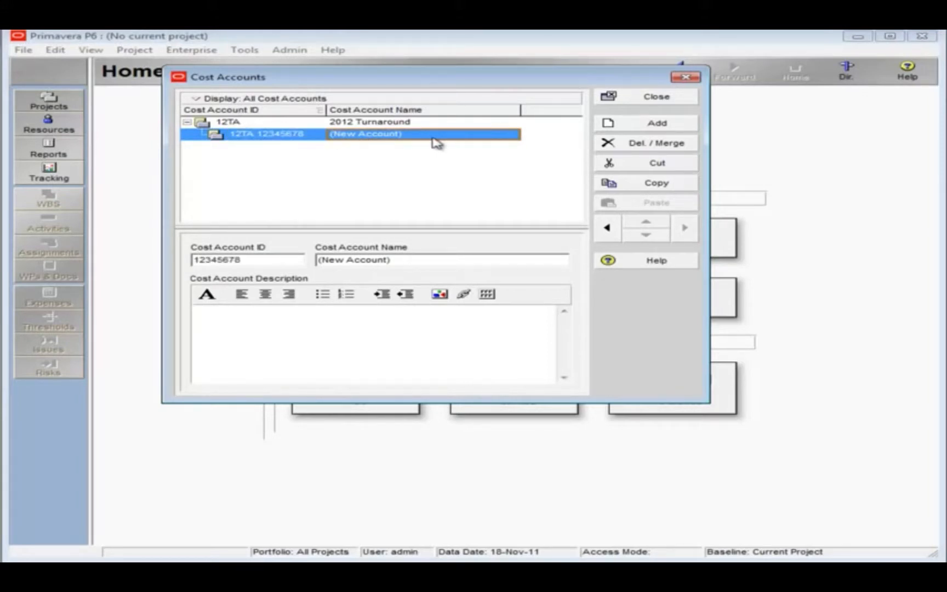
Name the cost account 12TA.12345678 as Test Work order and close the Cost Accounts dictionary.
click(434, 137)
text(Test Work order)
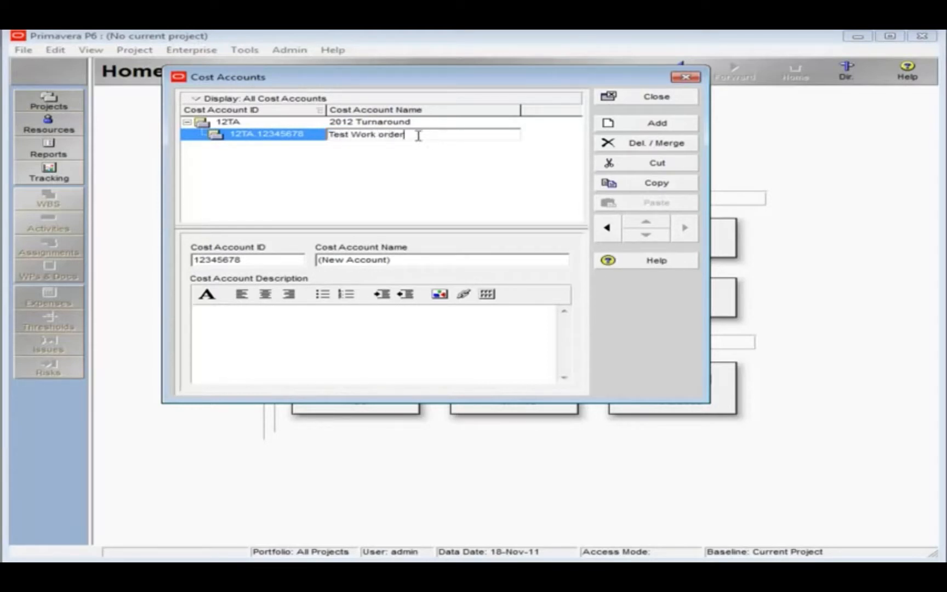
click(303, 142)
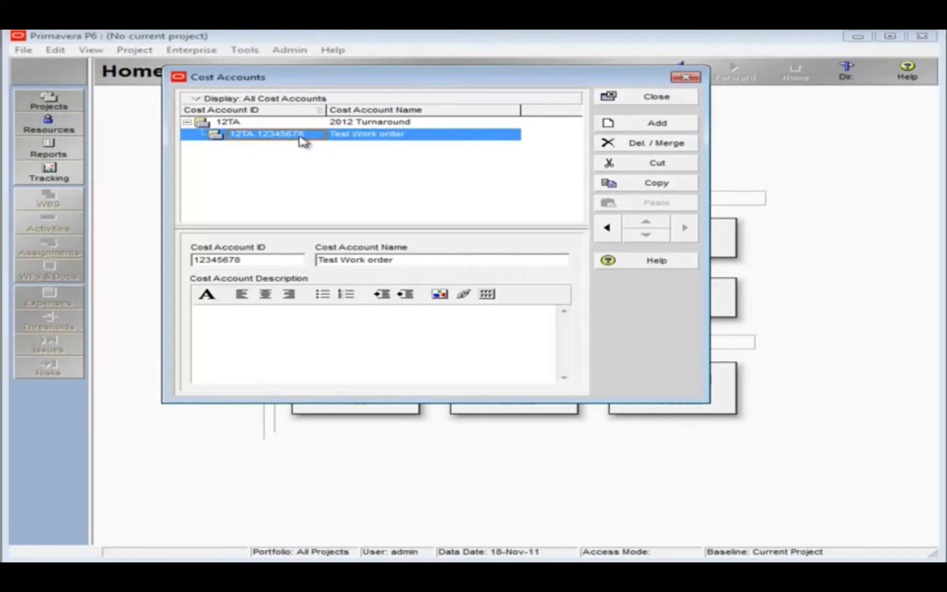
click(615, 100)
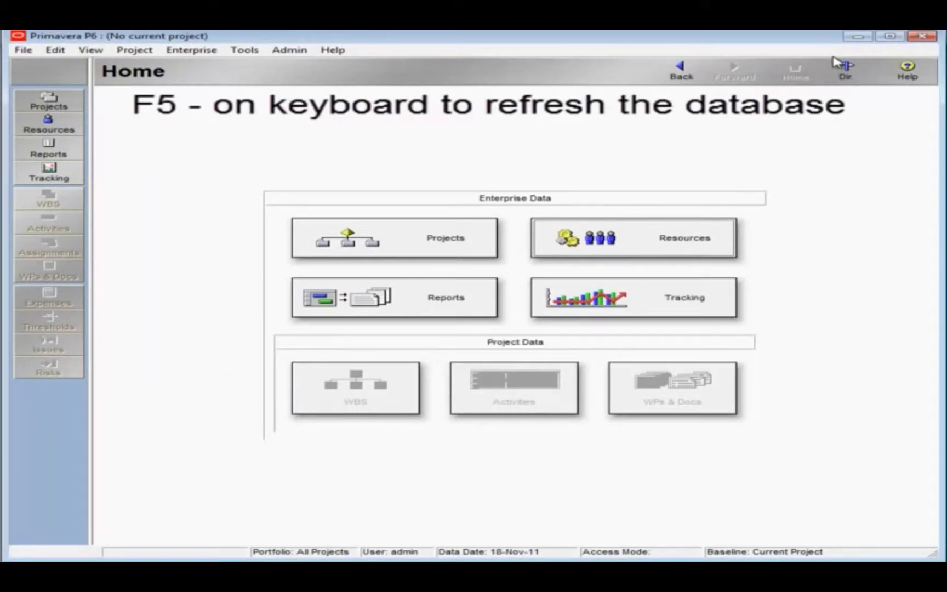
Switch to Dictionary60.xls in Excel, get the cost accounts from Primavera, and check the Parent Account ID, Cost Account ID and Cost Account Name columns.
click(856, 36)
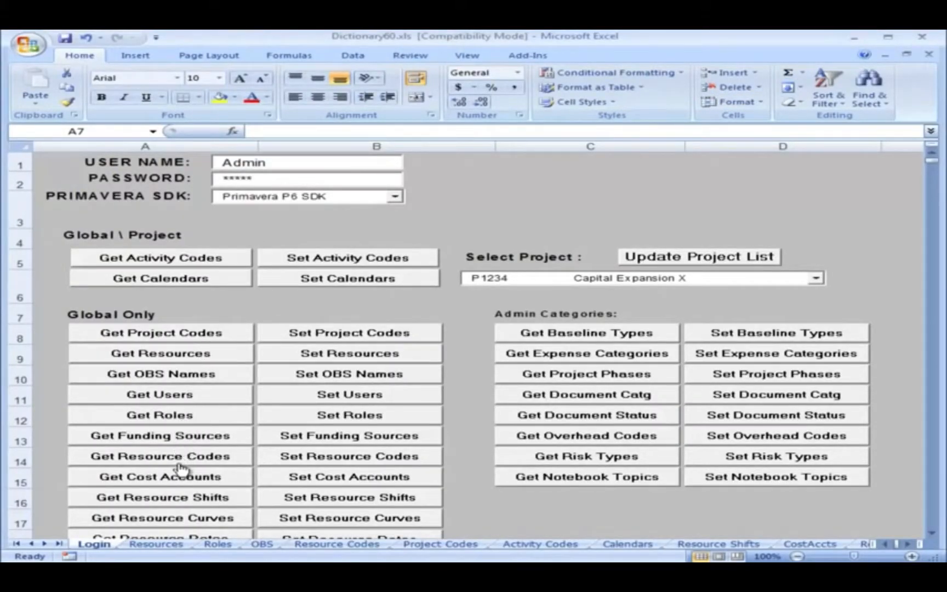
click(181, 481)
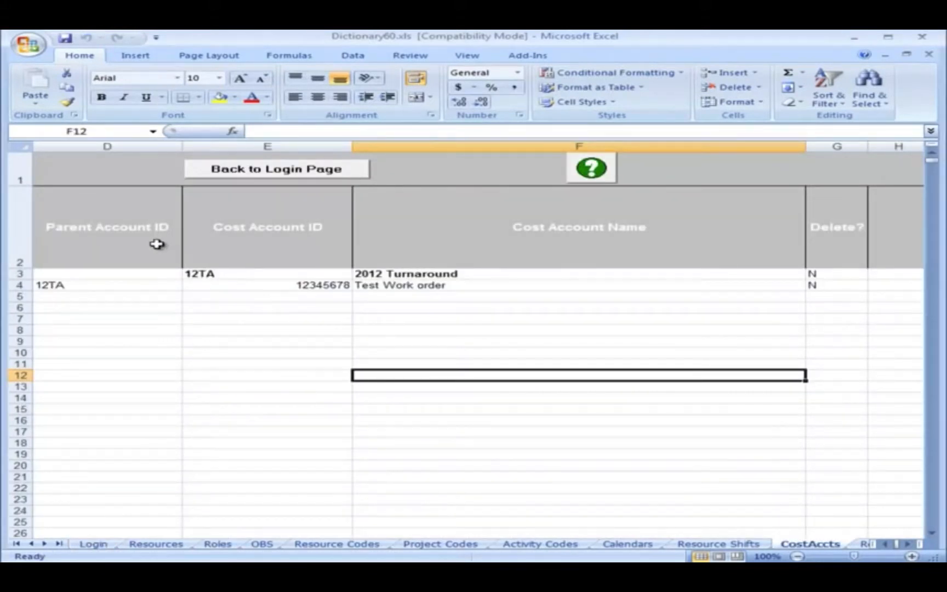
click(120, 226)
click(55, 286)
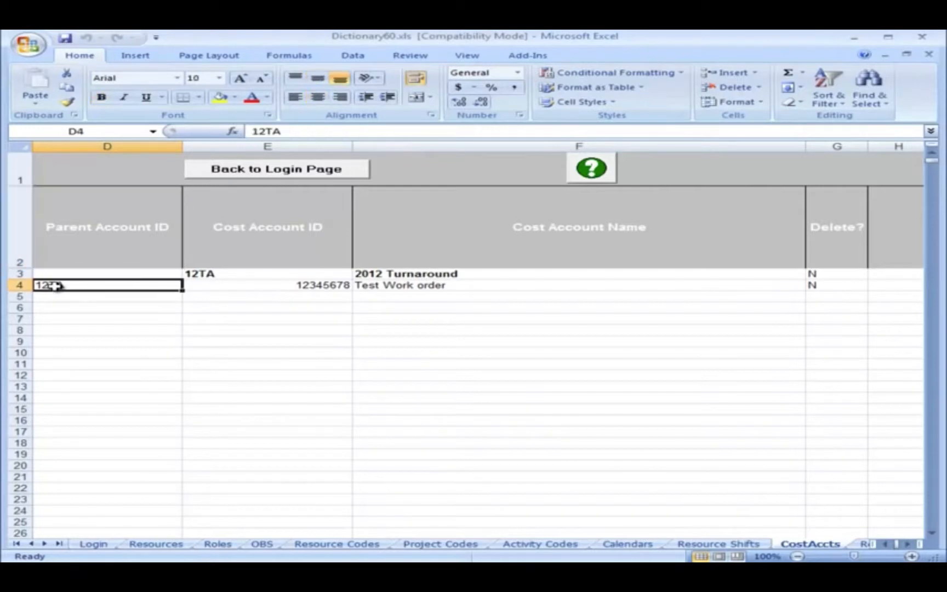
click(260, 221)
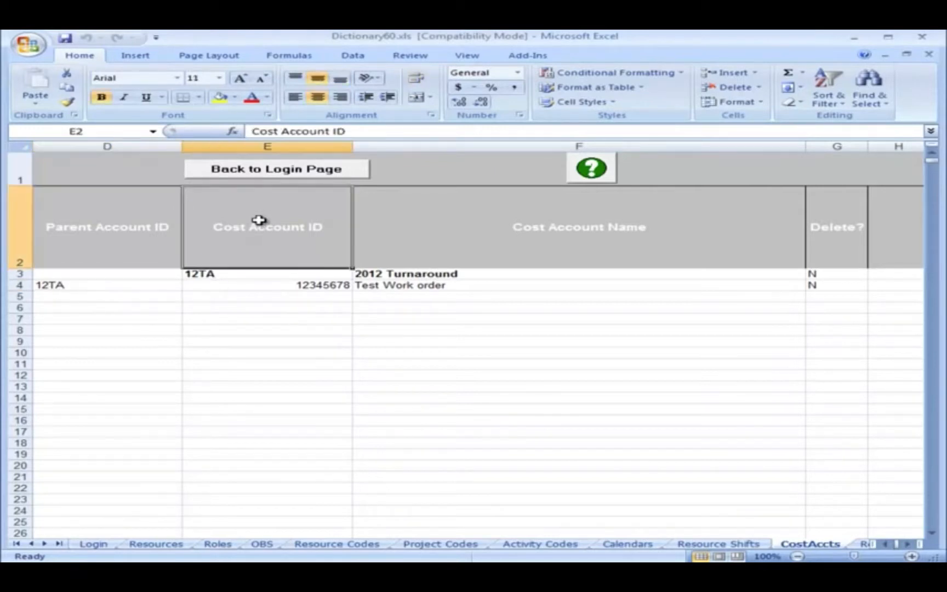
click(322, 286)
click(600, 230)
click(478, 285)
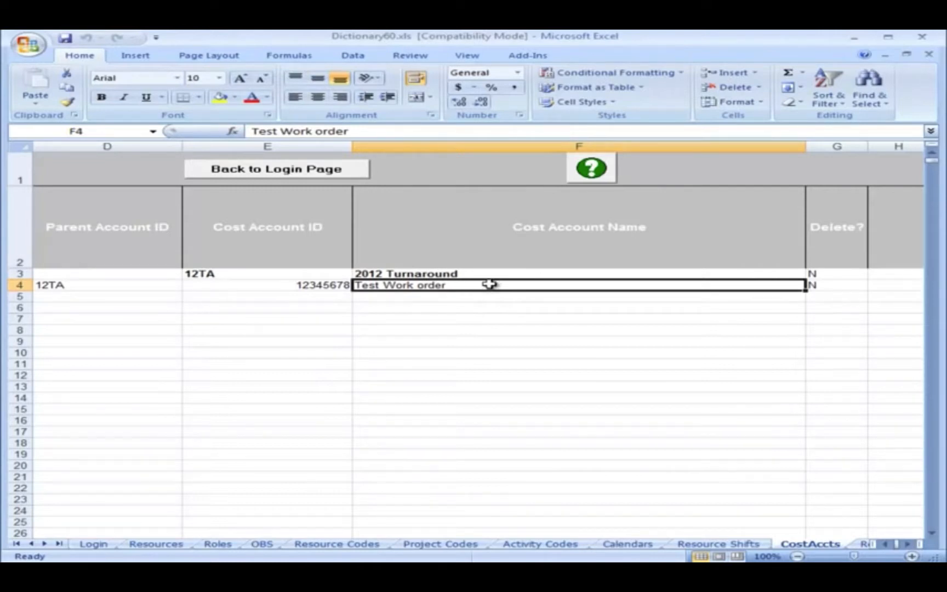
Copy all order numbers and descriptions, A2:B342, from the Work Orders sheet of Primavera Dictionary Files.xlsx.
click(884, 55)
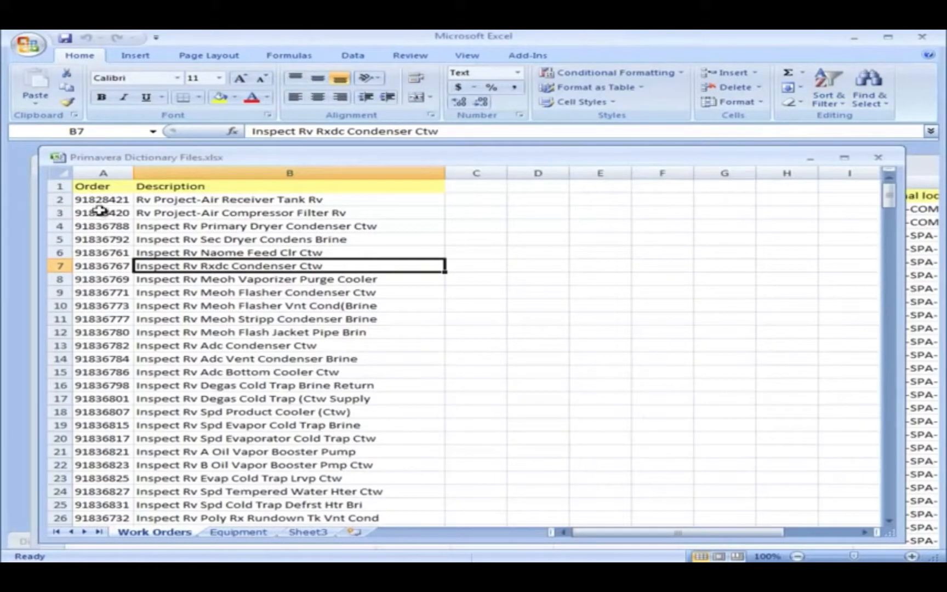
drag(101, 199, 144, 198)
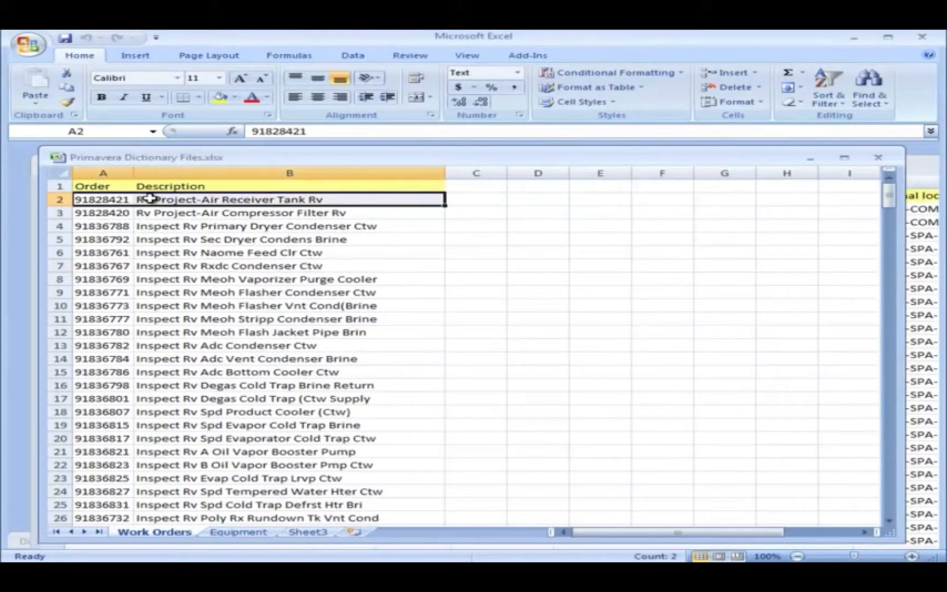
key(ctrl+shift+Down)
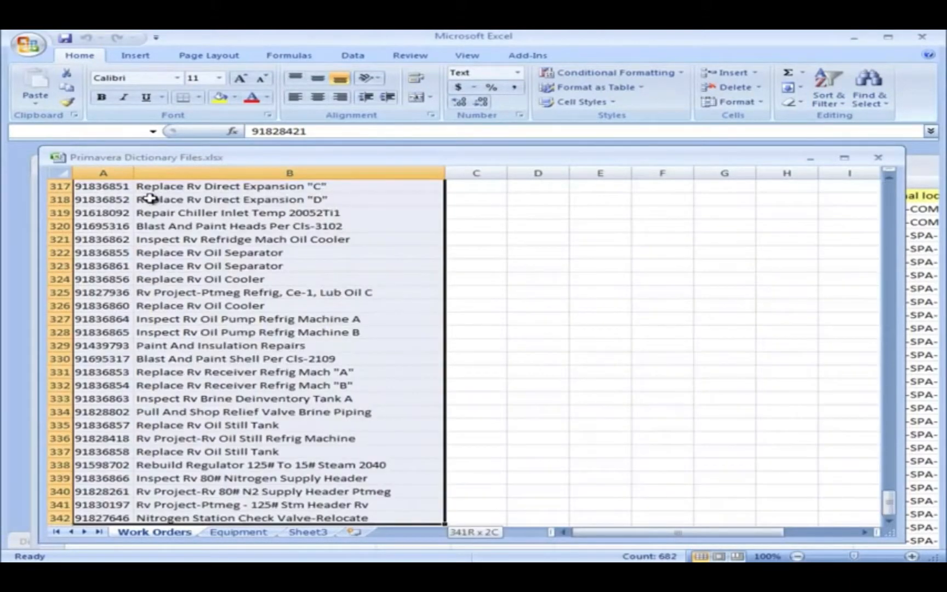
scroll(164, 263, down, 1)
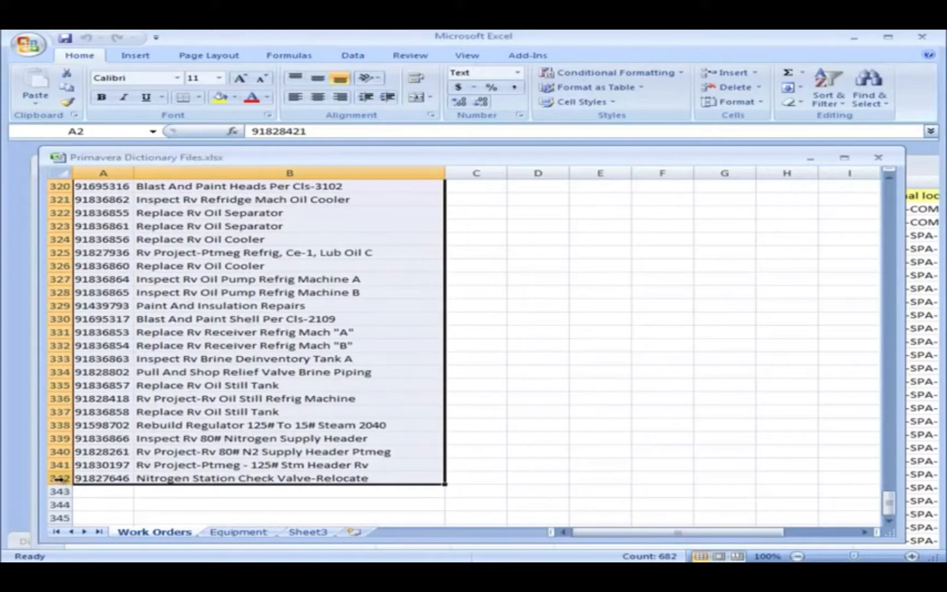
right_click(182, 355)
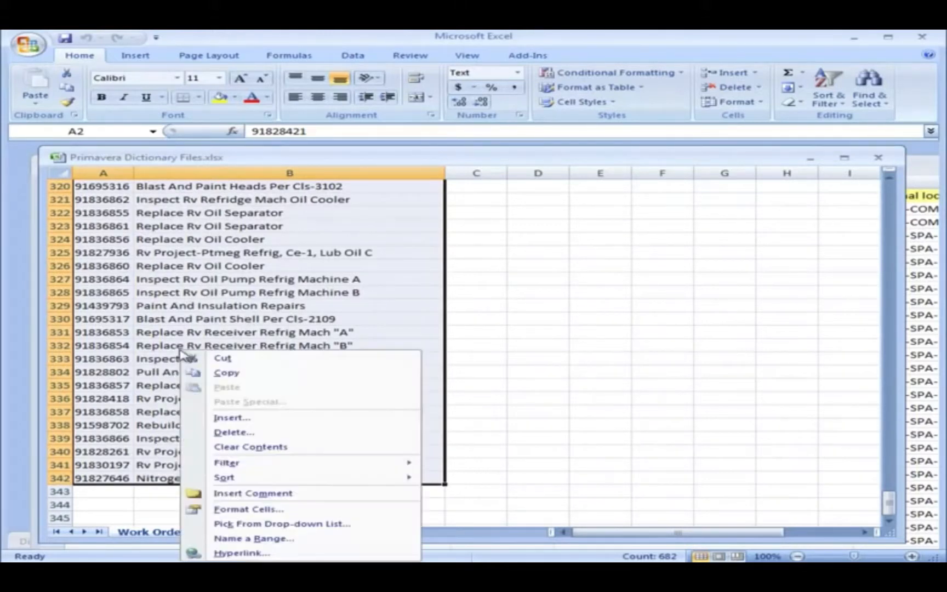
click(204, 370)
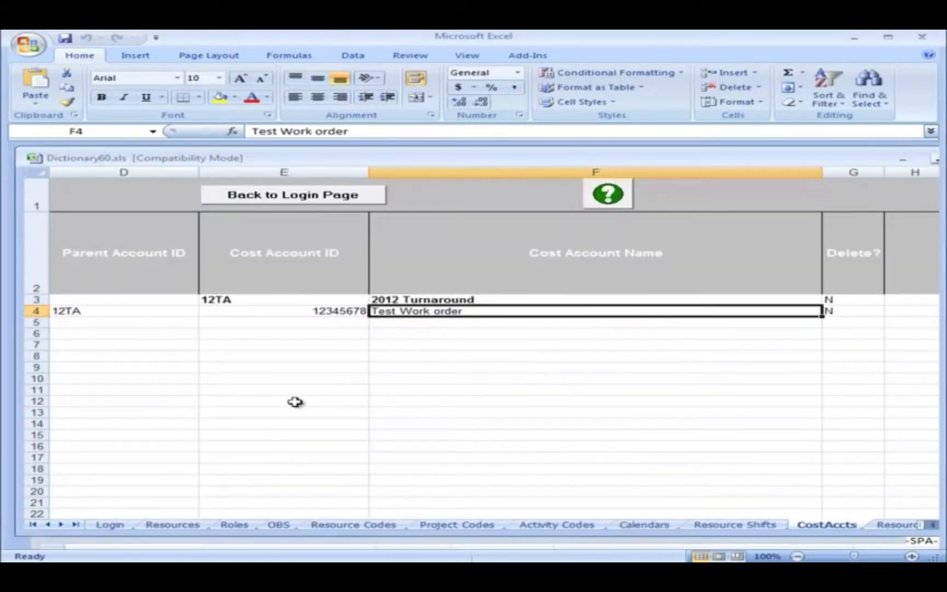
Paste the copied work orders into the CostAccts sheet of Dictionary60.xls, starting at cell E5.
click(314, 322)
right_click(314, 322)
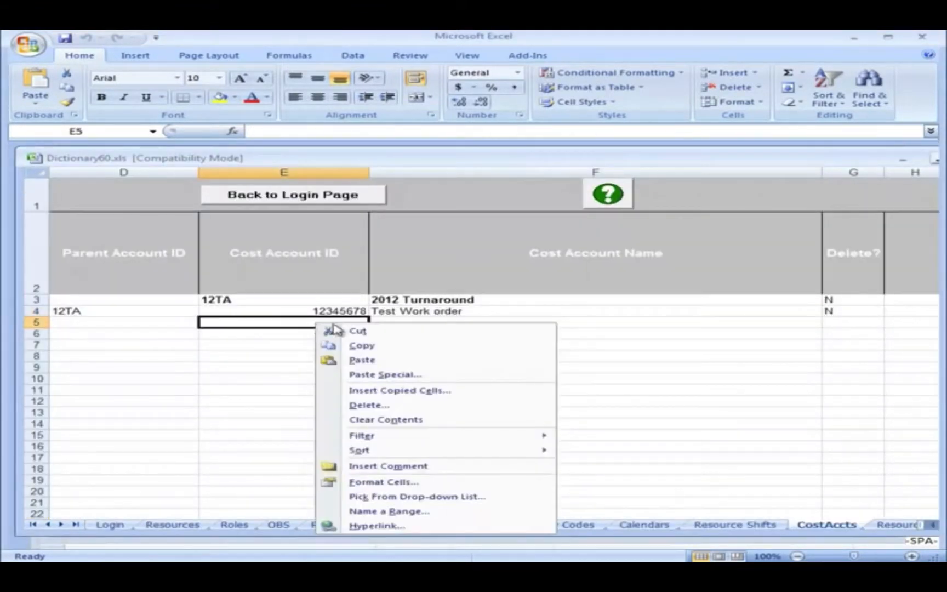
click(367, 359)
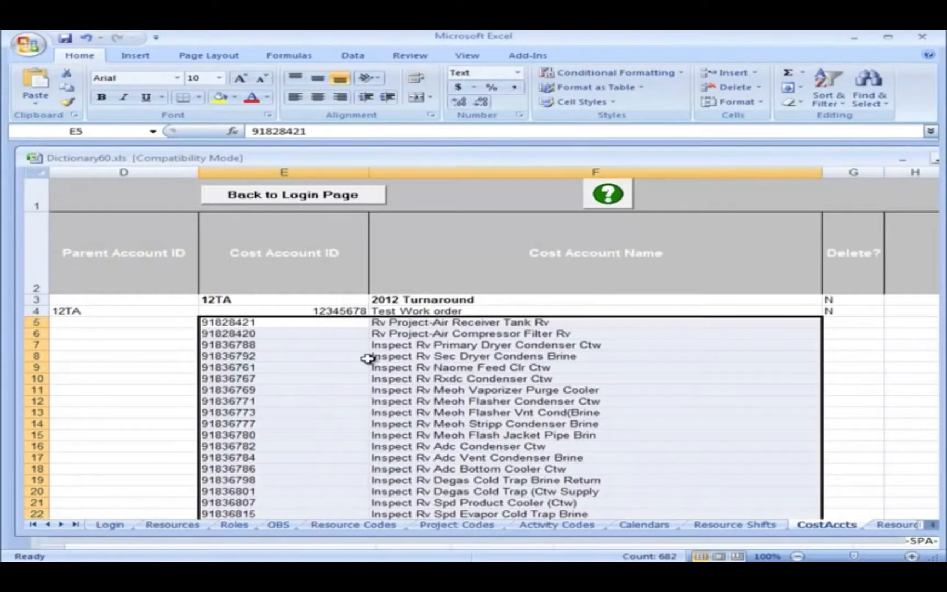
Copy the parent account ID 12TA from D4 into D5:D345 for all pasted work orders.
click(152, 311)
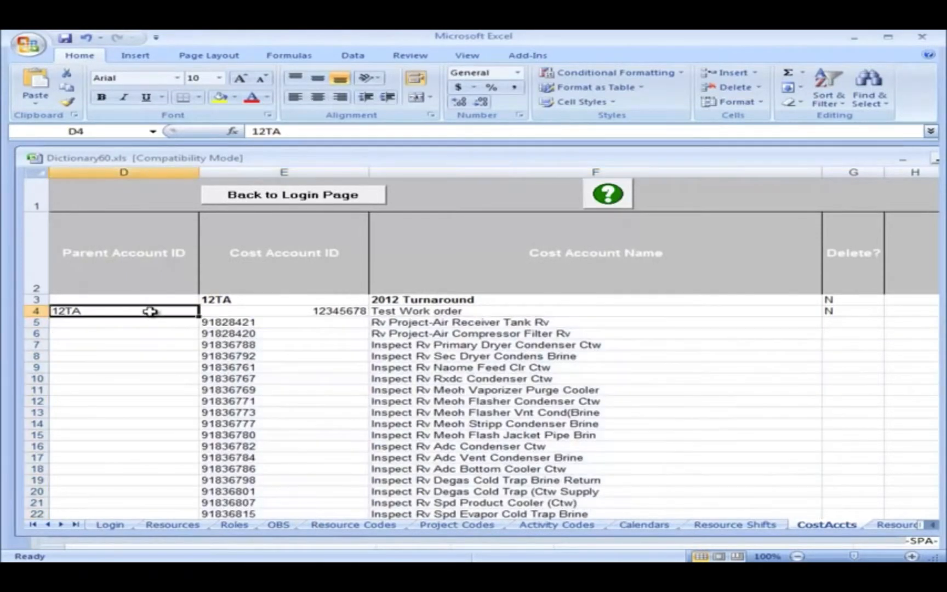
right_click(152, 313)
click(170, 335)
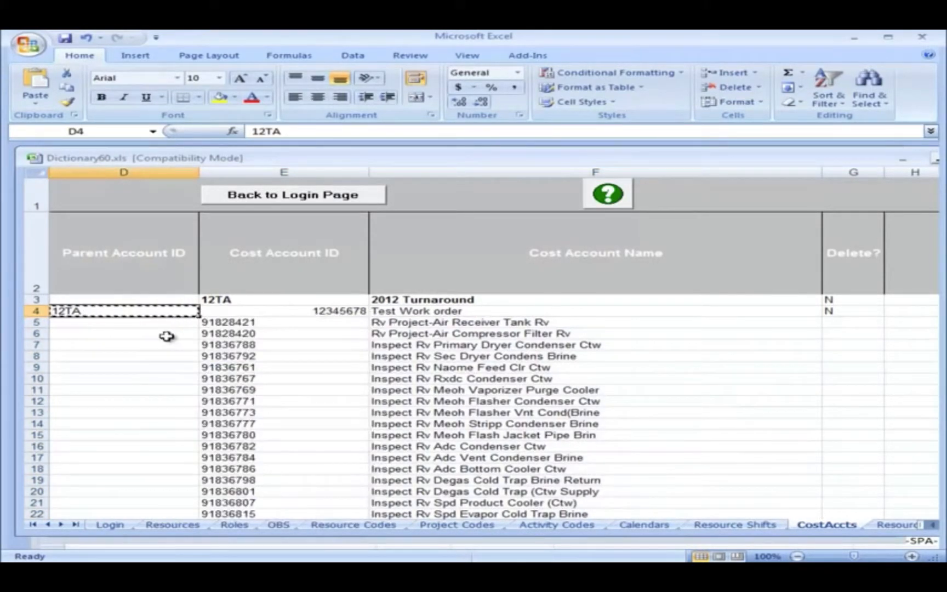
drag(155, 326, 203, 394)
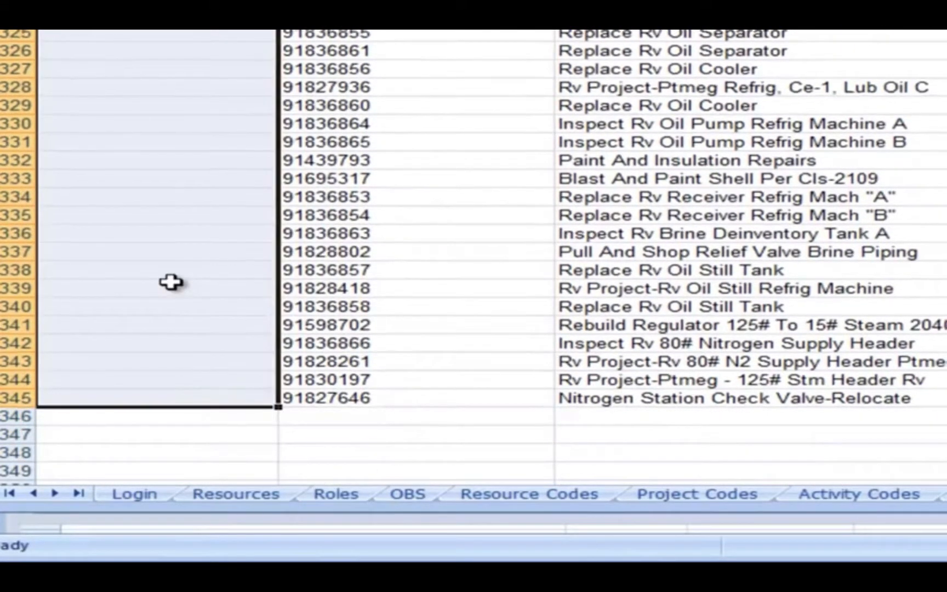
right_click(170, 282)
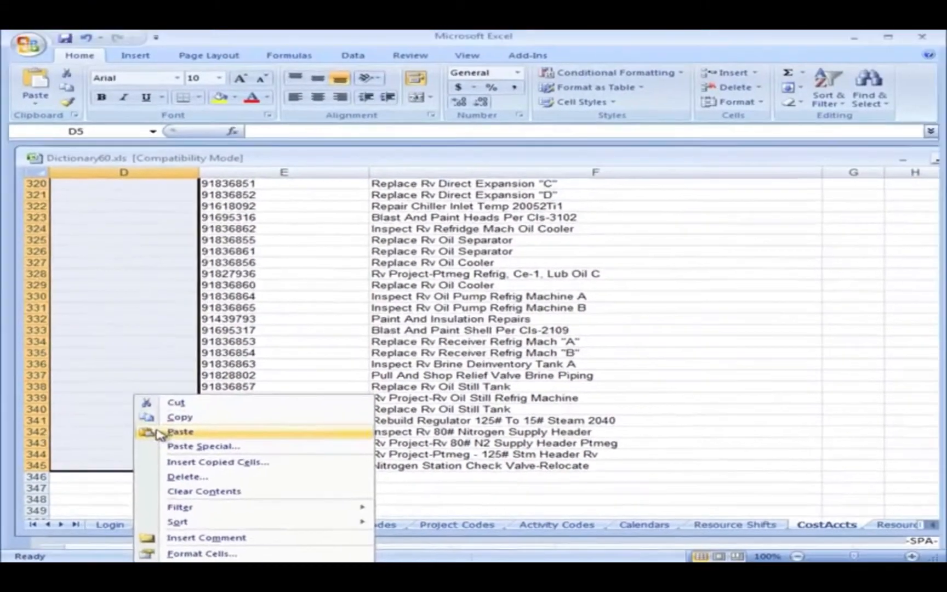
click(159, 434)
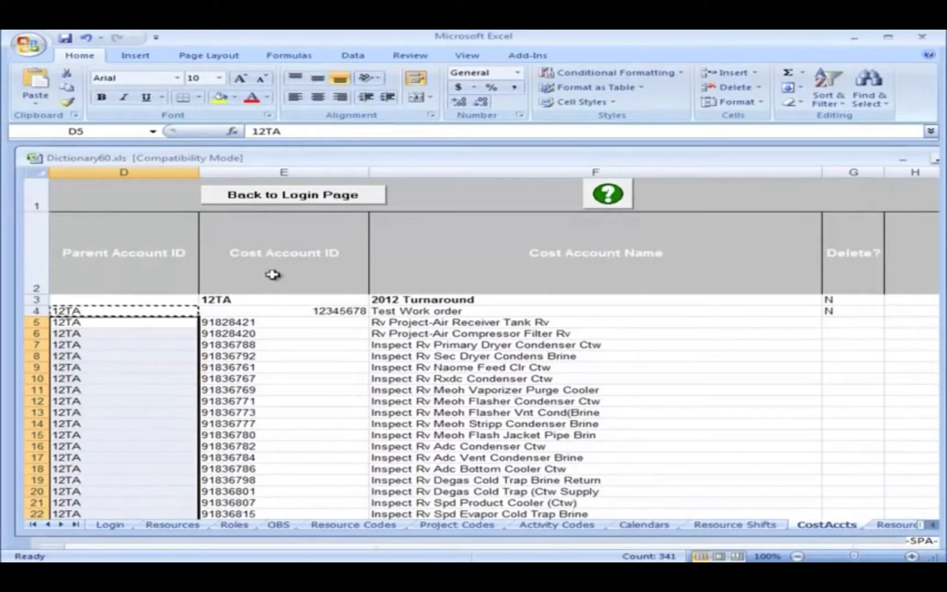
Return to the login page of Dictionary60.xls and write the cost accounts to Primavera with Set Cost Accounts.
click(289, 199)
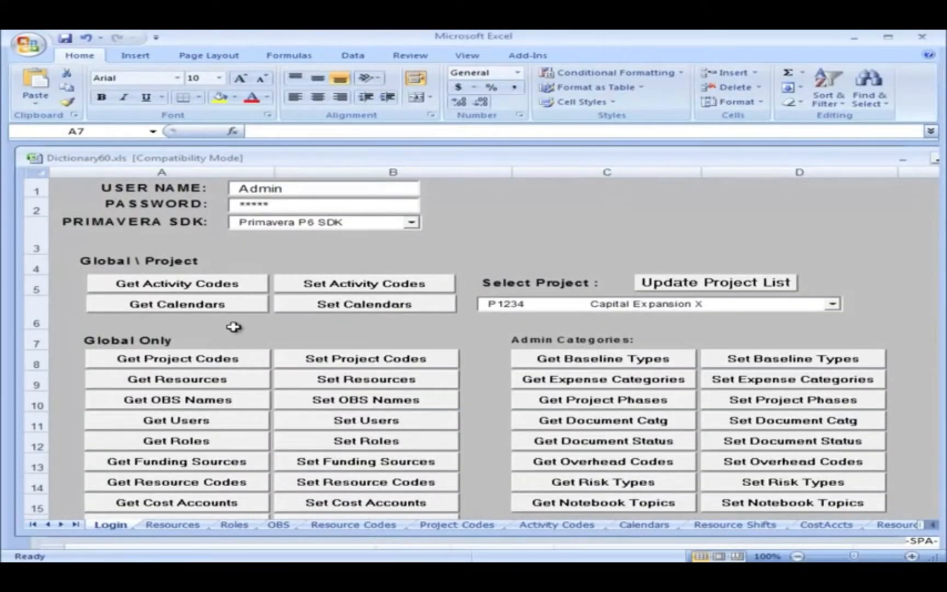
scroll(236, 328, down, 3)
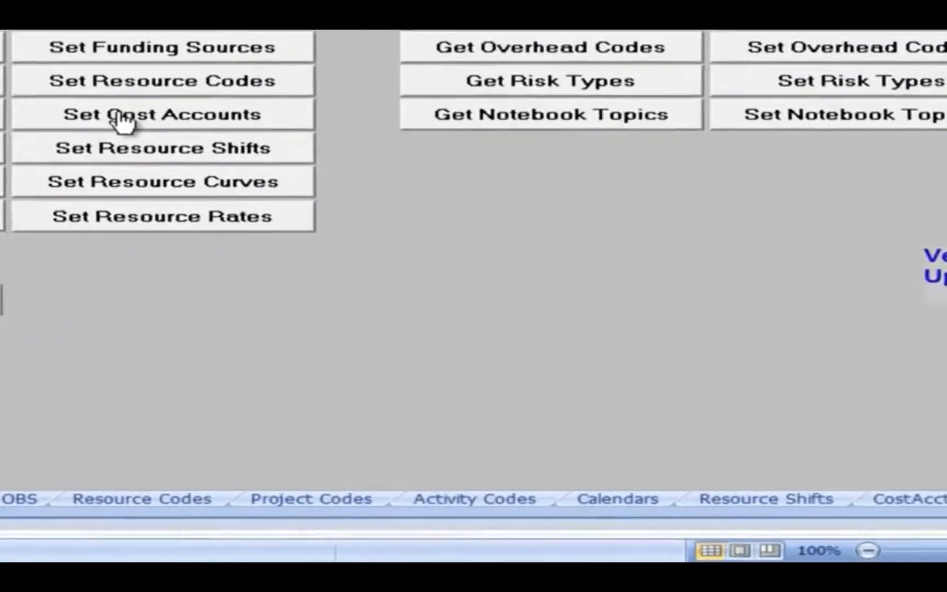
click(295, 259)
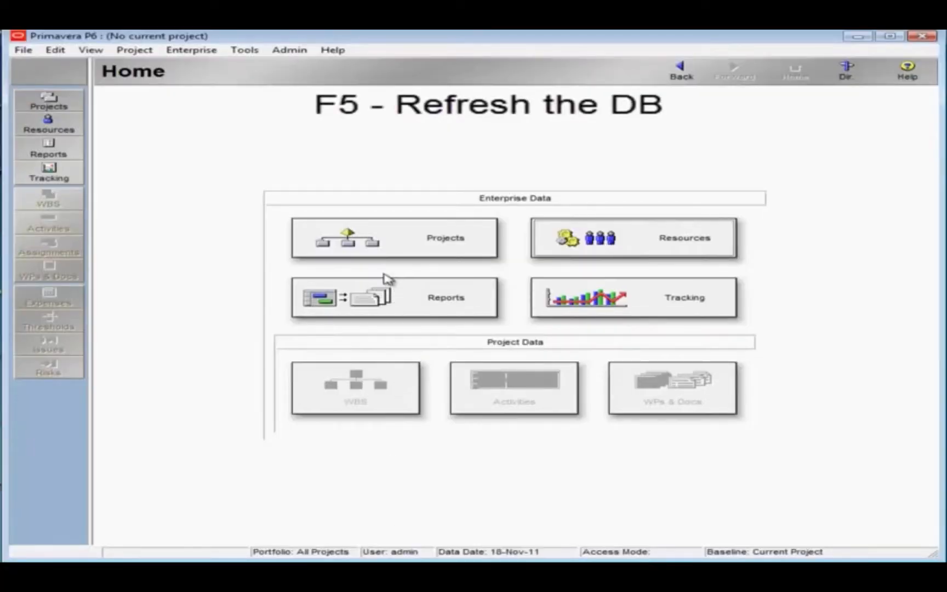
Refresh the database in Primavera P6 and open the Cost Accounts dictionary.
key(F5)
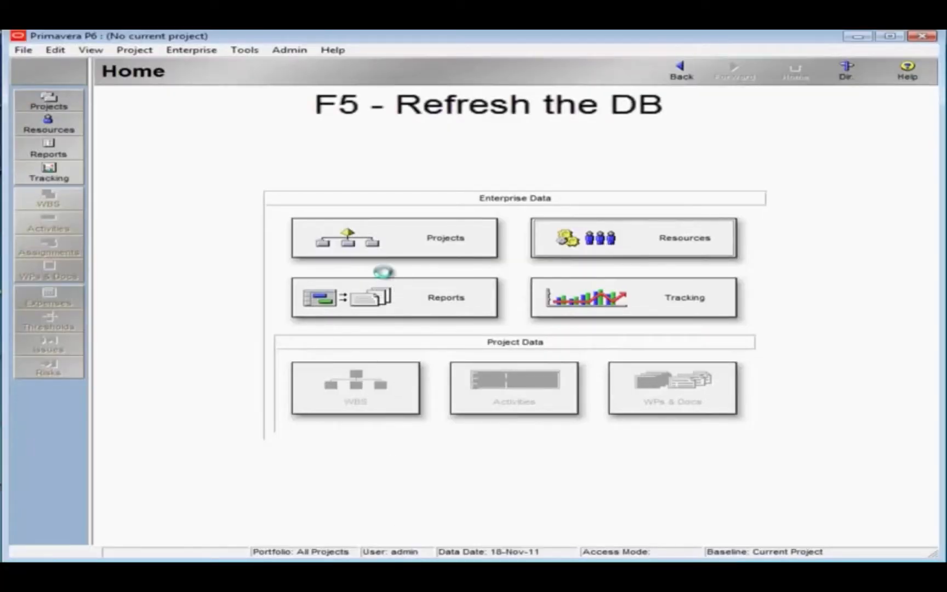
click(215, 51)
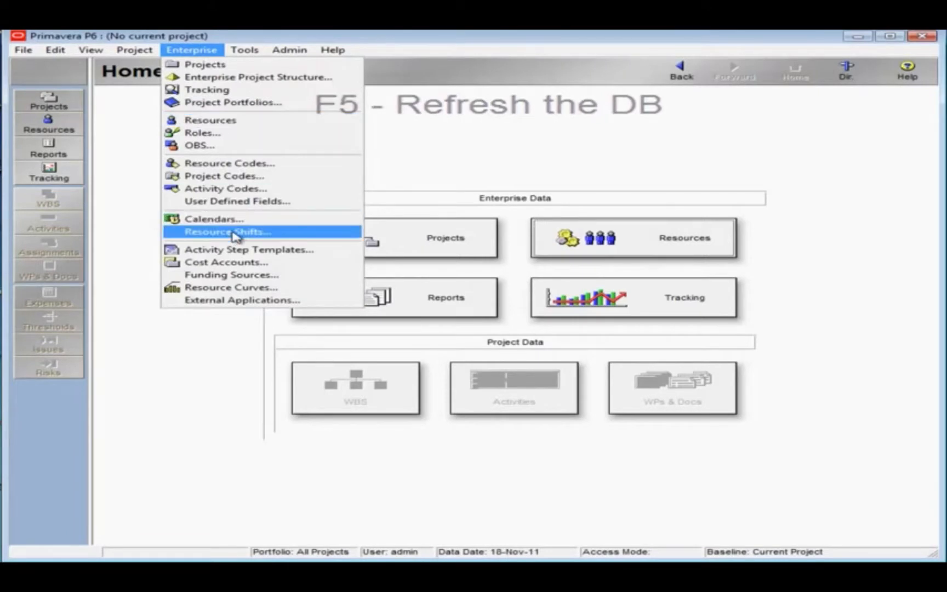
click(226, 266)
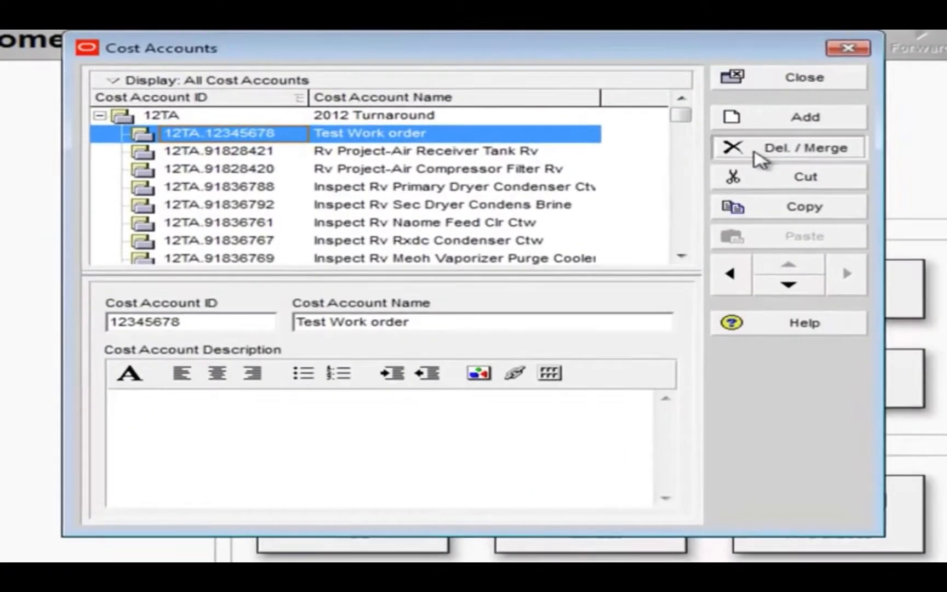
Delete the Test Work order cost account 12TA.12345678 and enlarge the account list to review the imported work orders.
click(625, 147)
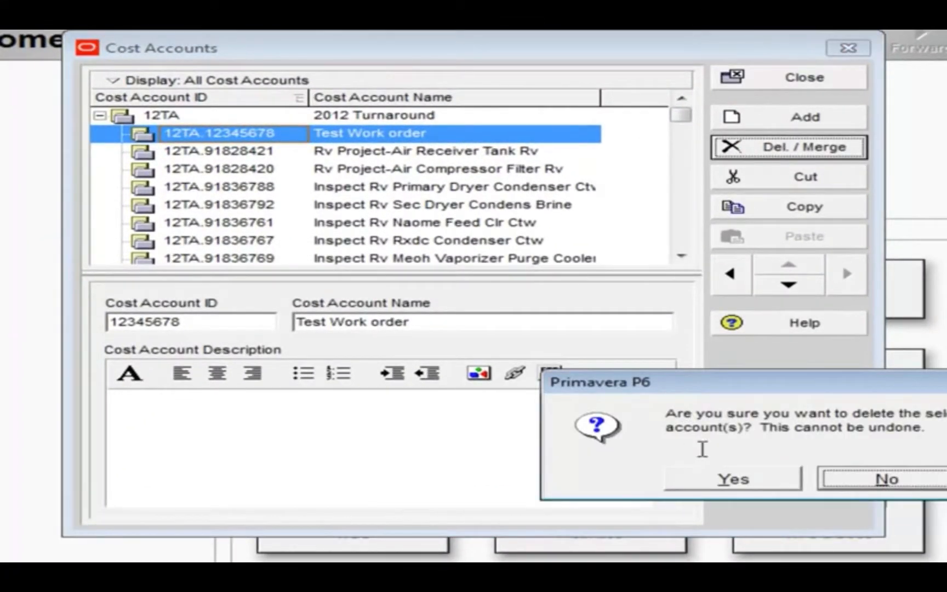
click(723, 483)
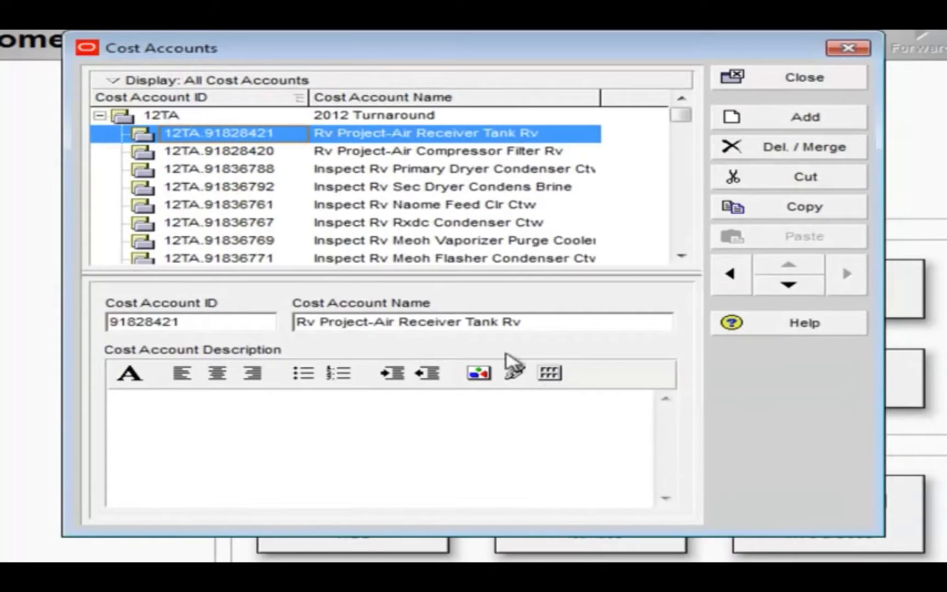
drag(484, 271, 503, 489)
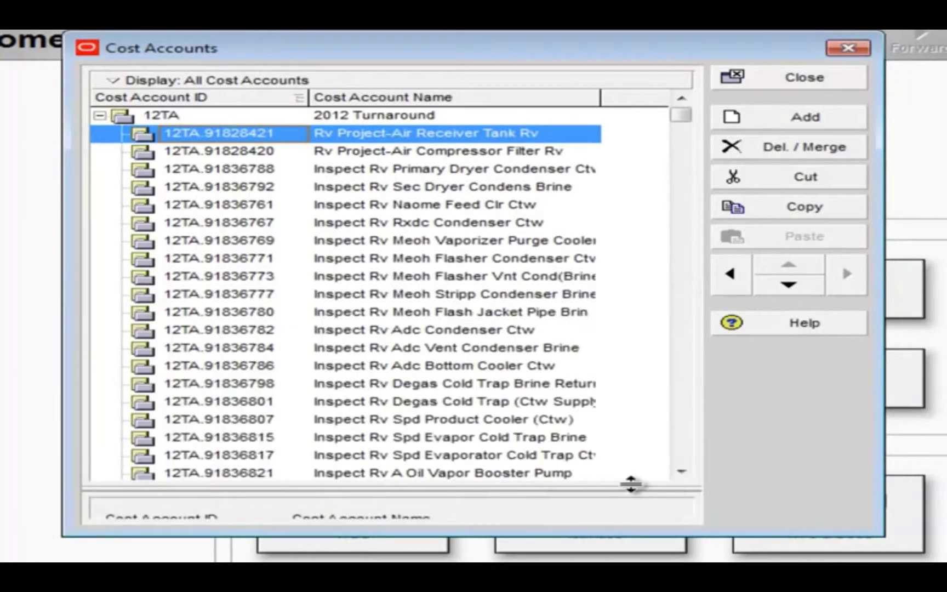
click(681, 473)
drag(680, 472, 681, 472)
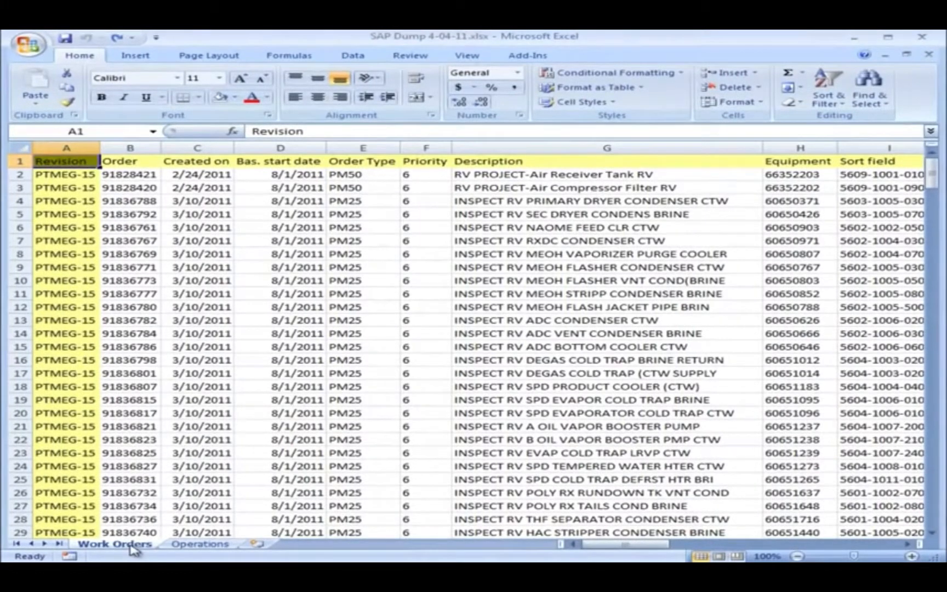
Switch to SAP Dump 4-04-11.xlsx in Excel and view the activity details on its Operations sheet.
click(214, 545)
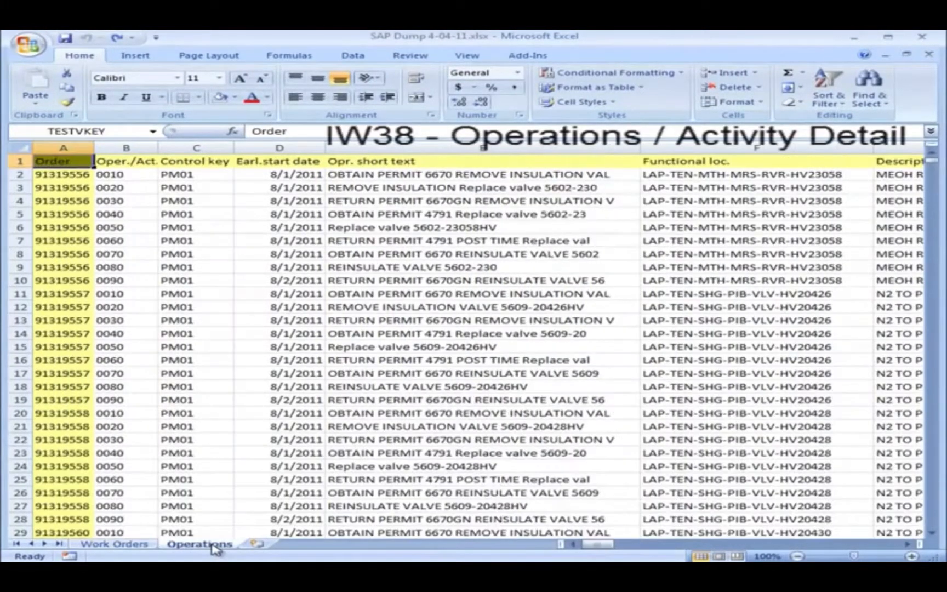
click(224, 279)
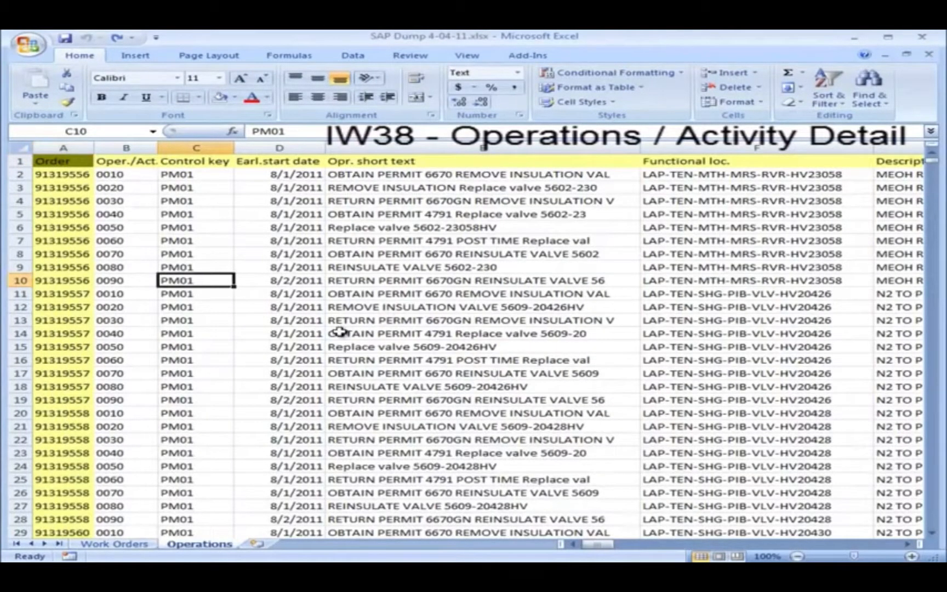
Copy the entire Operations sheet and create a new blank workbook.
click(20, 148)
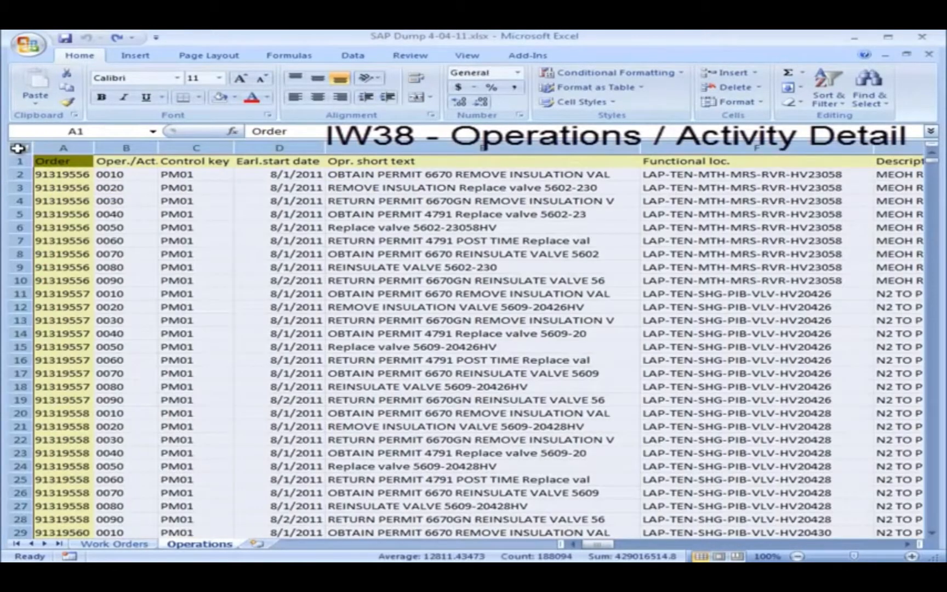
right_click(20, 150)
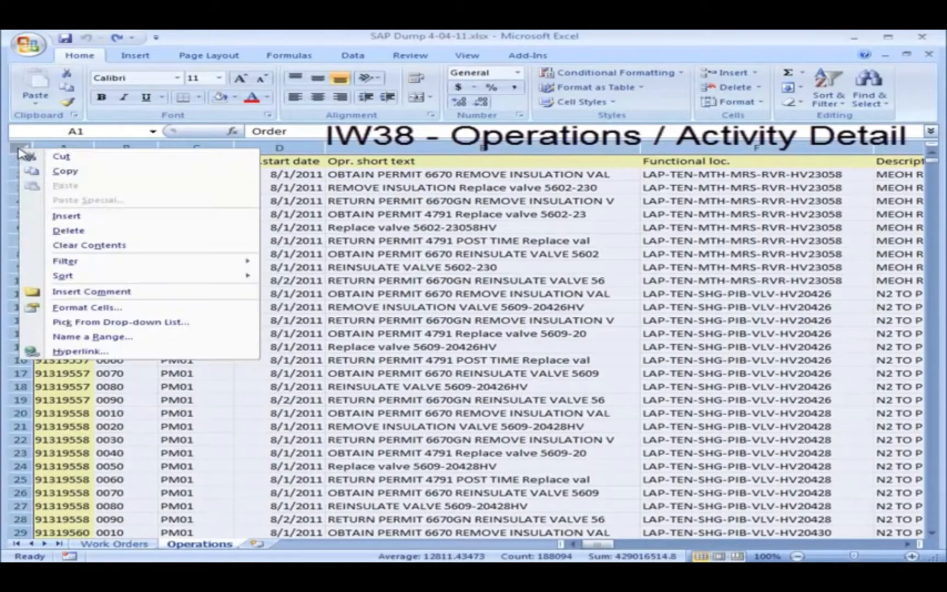
click(60, 172)
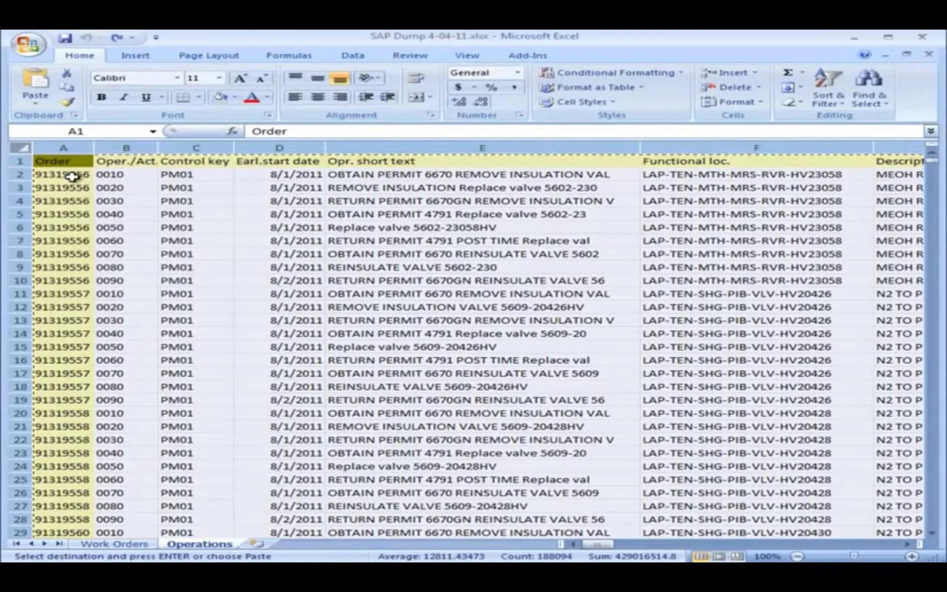
click(36, 44)
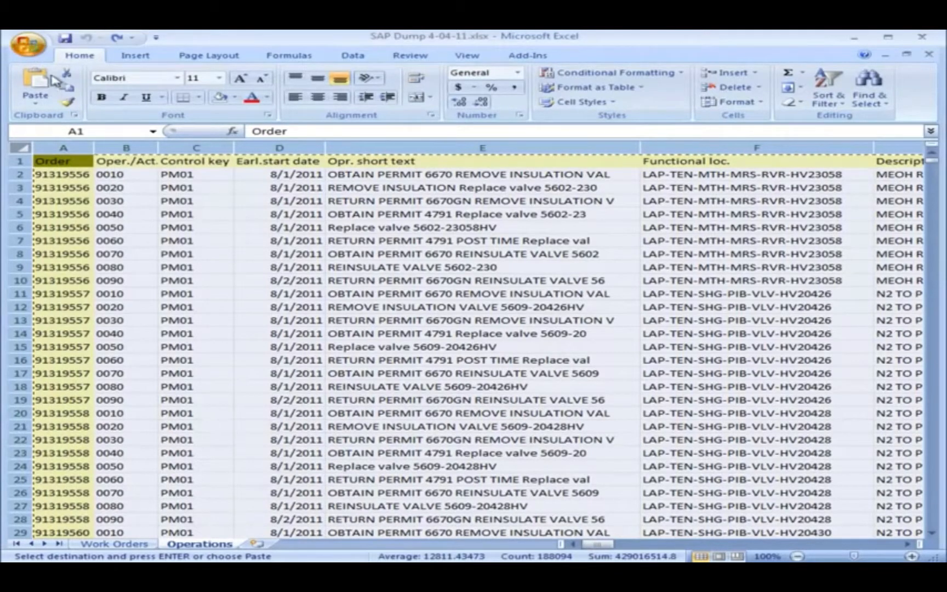
click(50, 74)
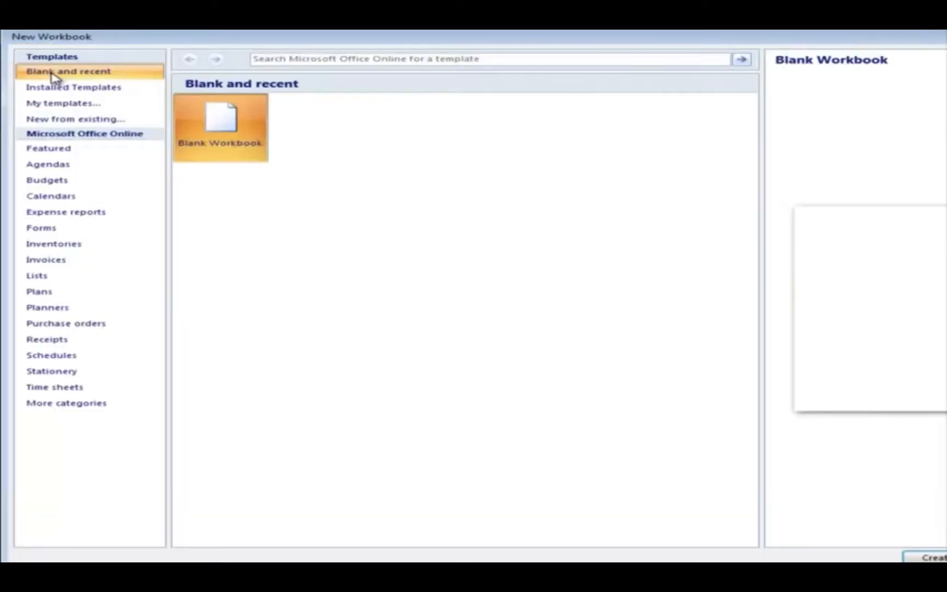
double_click(219, 123)
Paste the copied operations data into the blank workbook from cell A1 as values only.
right_click(69, 161)
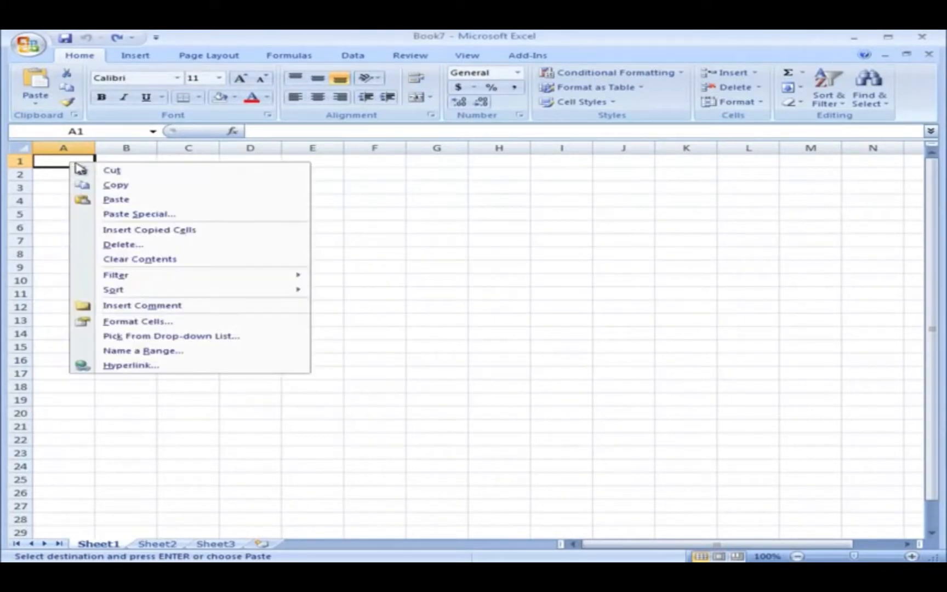
click(95, 215)
drag(337, 197, 186, 174)
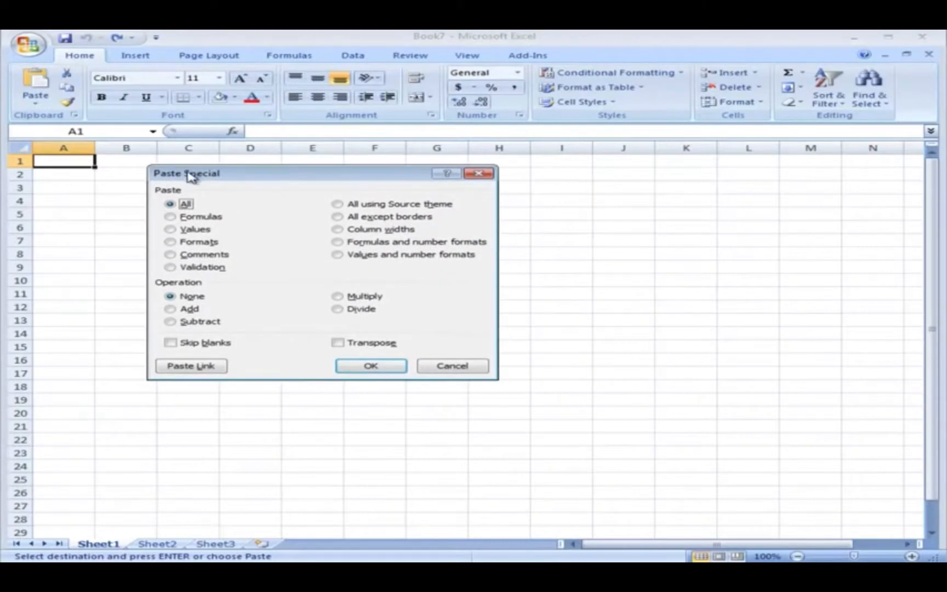
click(170, 229)
click(364, 366)
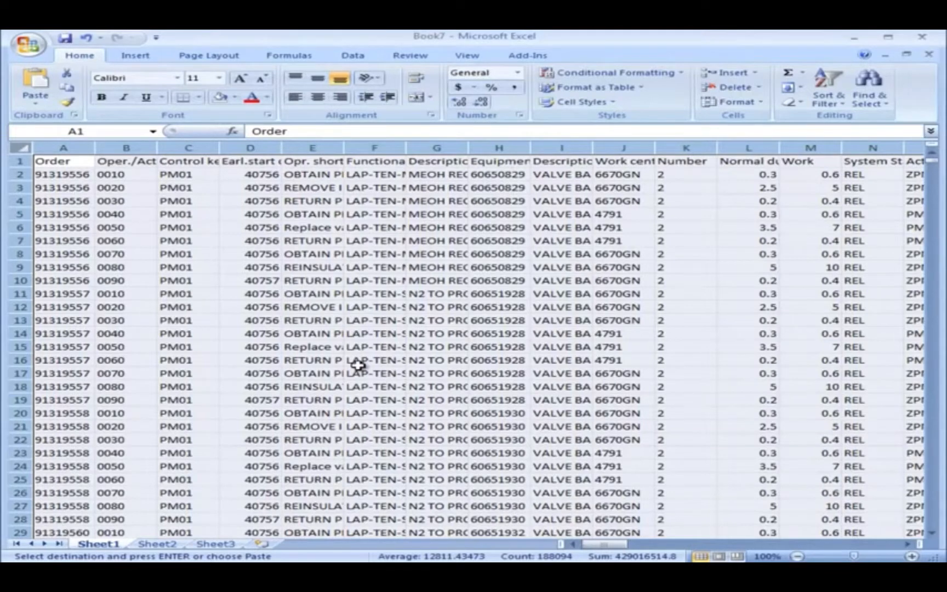
click(390, 203)
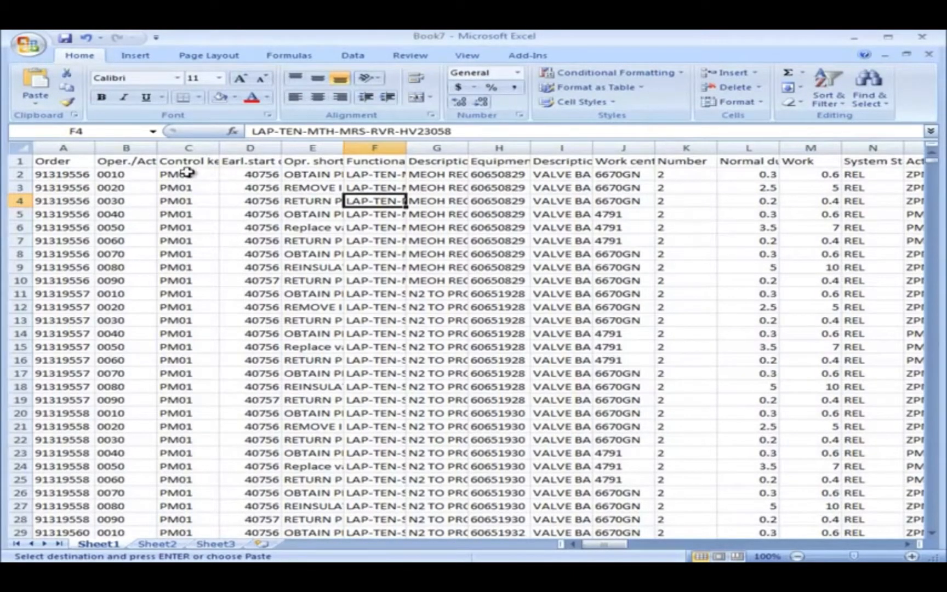
Delete the Control key and Earl.start date columns and fit the Opr. short text and Functional loc. columns to their contents.
click(189, 147)
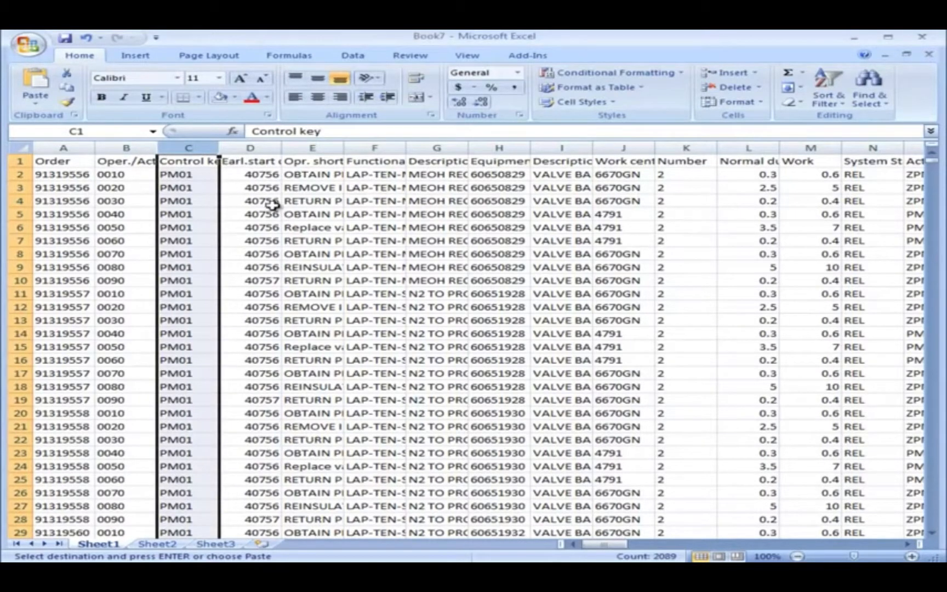
drag(213, 147, 240, 145)
right_click(240, 145)
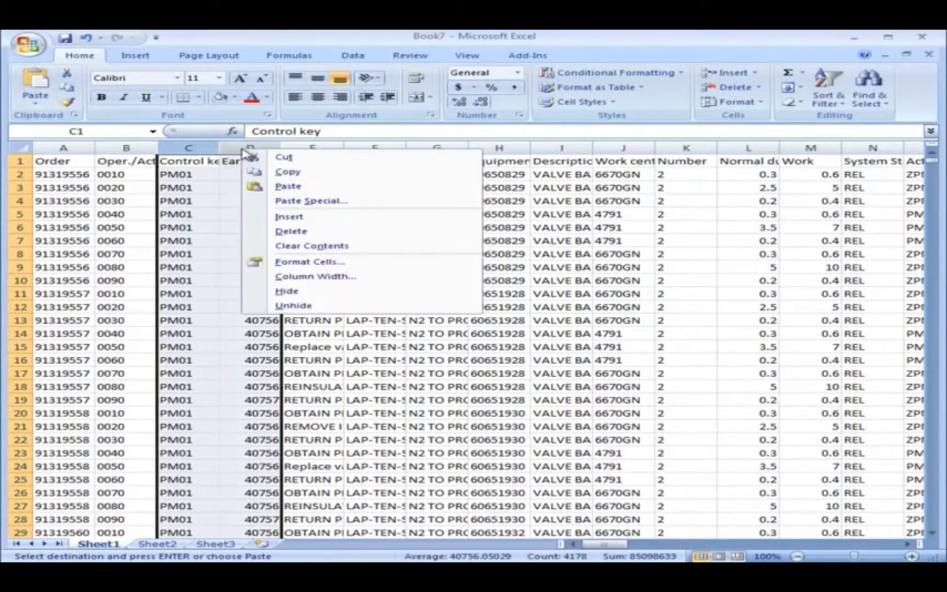
click(279, 228)
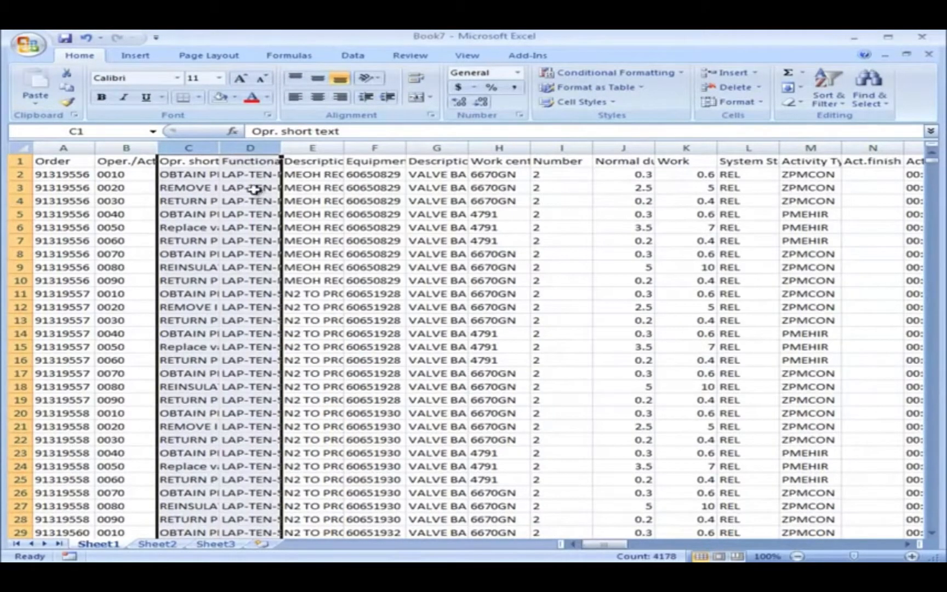
double_click(220, 149)
click(303, 227)
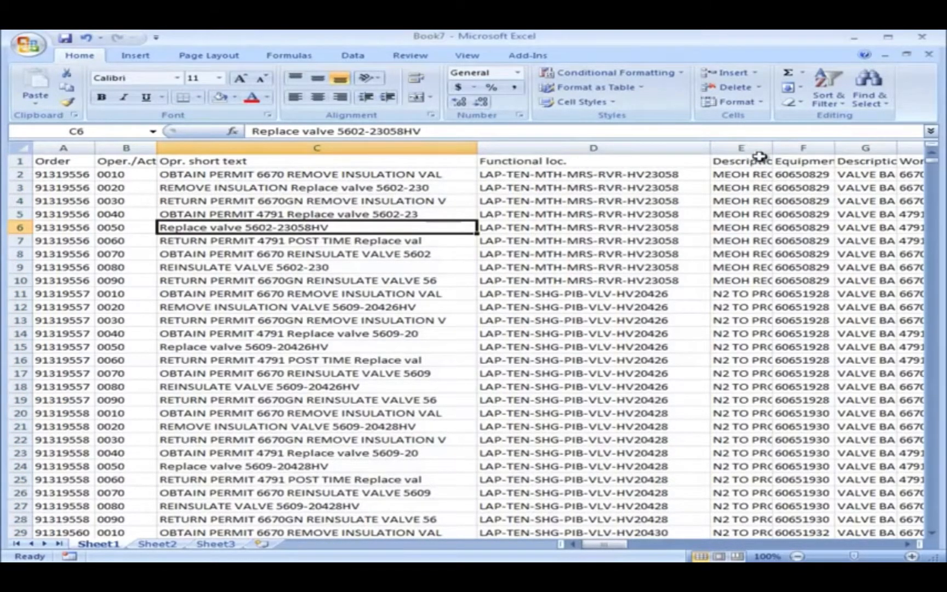
Widen the Description column after Functional loc. to check its contents and delete that column.
double_click(772, 147)
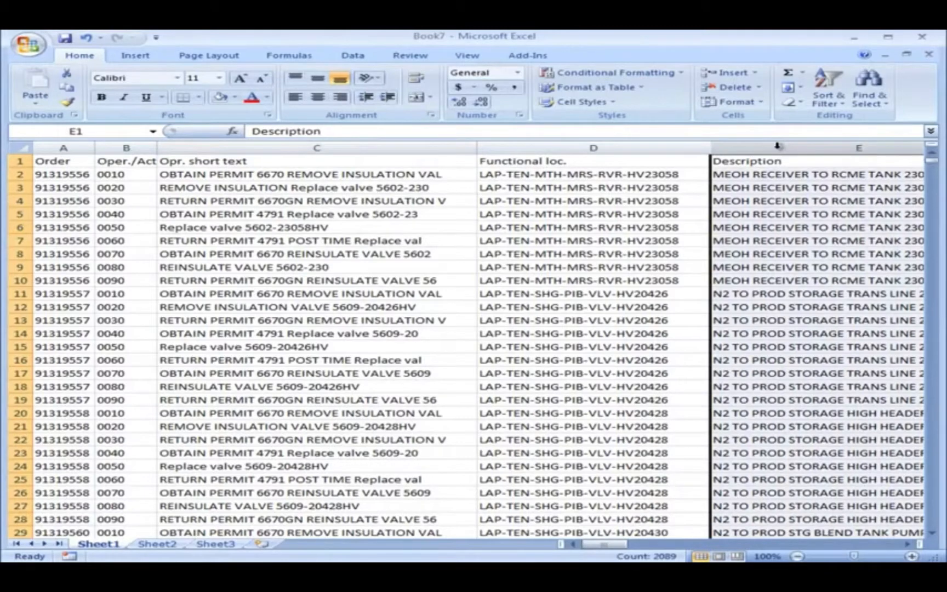
right_click(777, 146)
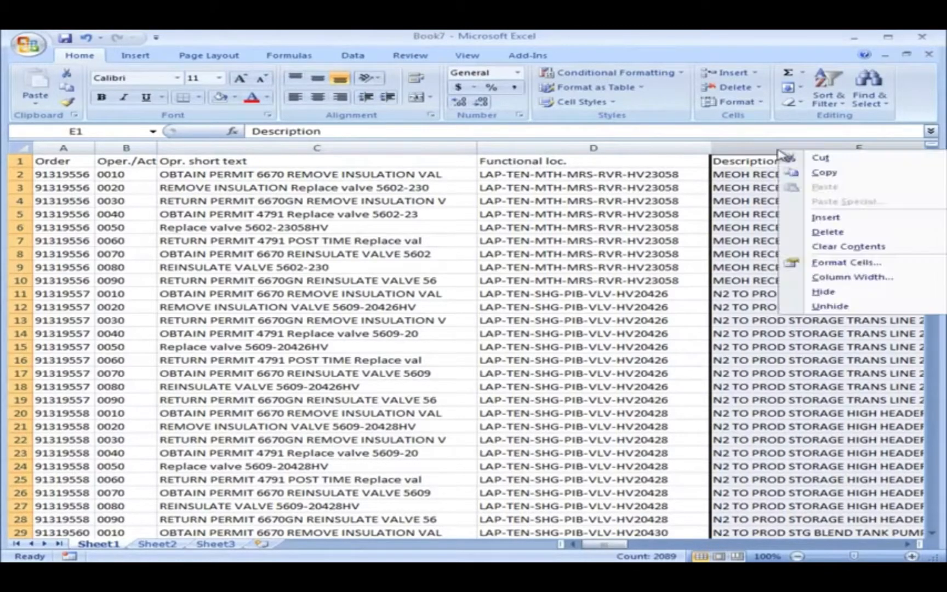
click(792, 234)
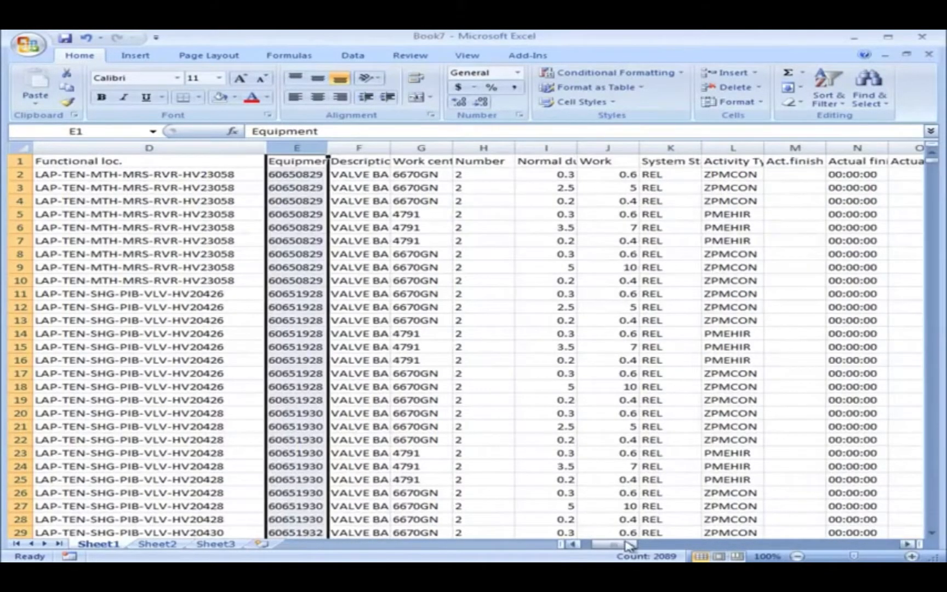
drag(629, 544, 621, 544)
click(310, 401)
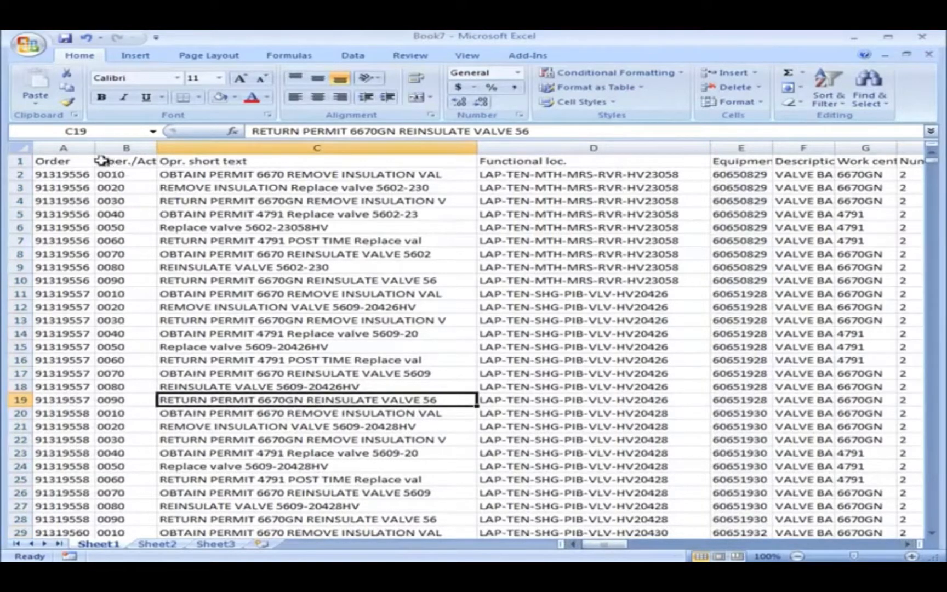
Insert an empty column between Oper./Act. and Opr. short text.
drag(95, 148, 97, 148)
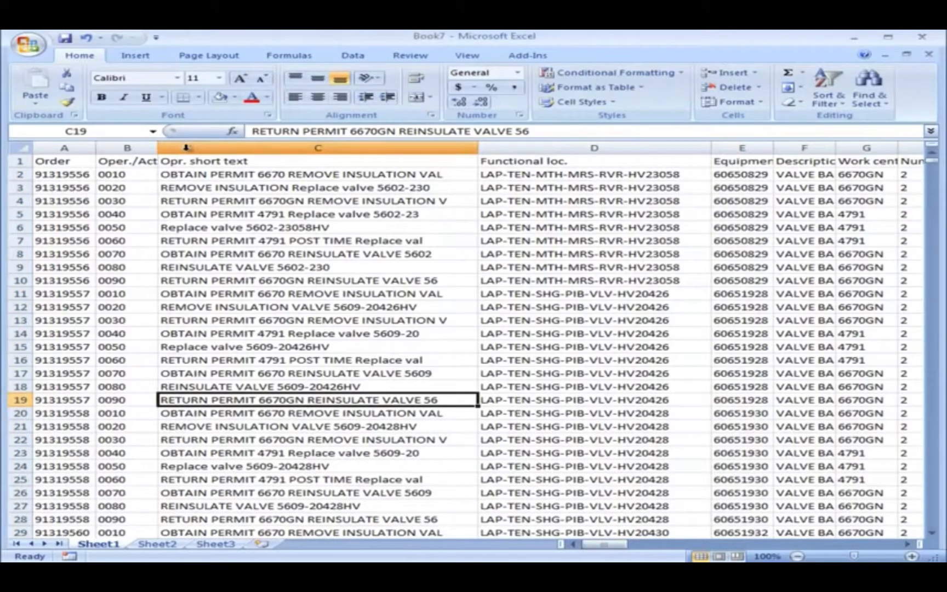
click(213, 147)
right_click(213, 146)
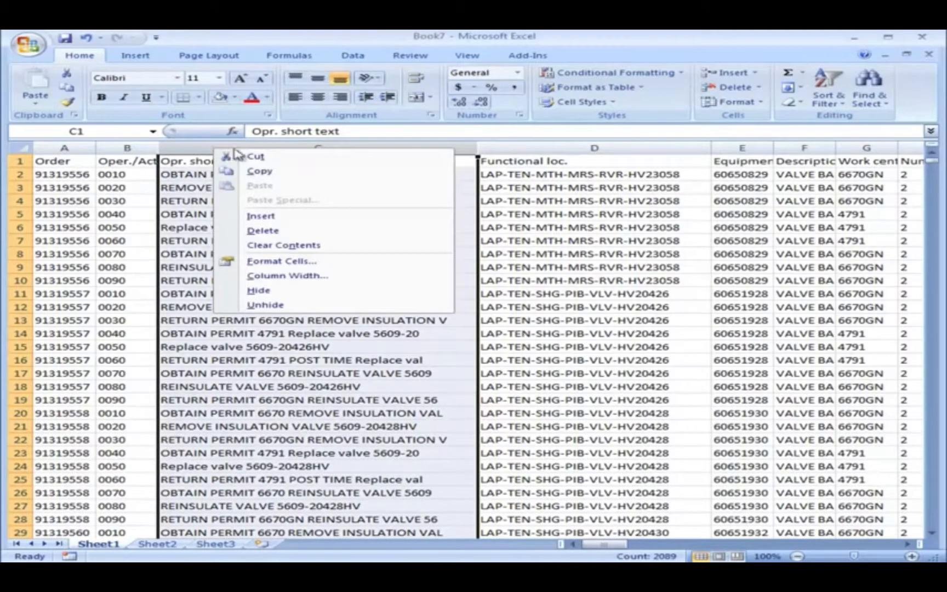
click(243, 213)
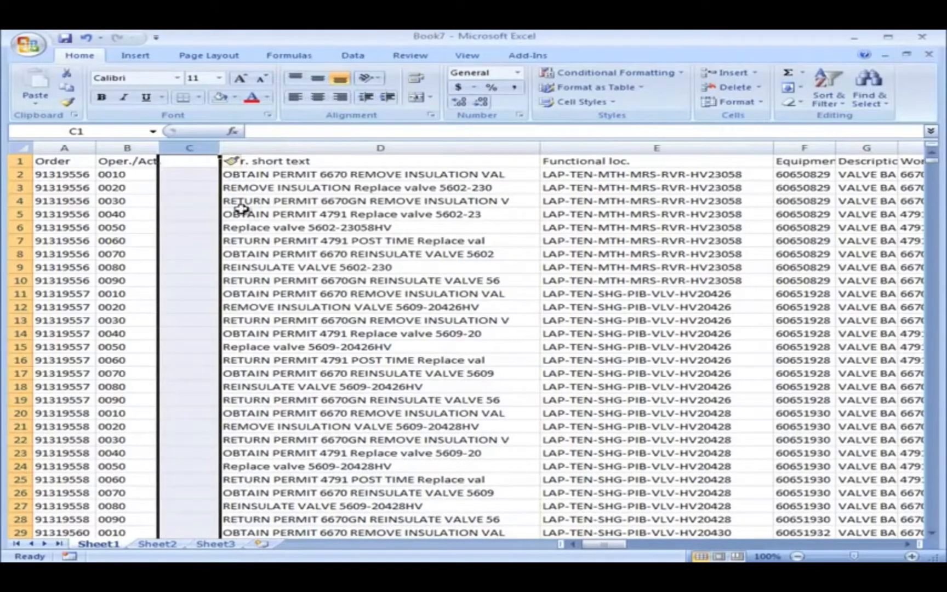
Enter the header Activity ID in C1 and widen column C to fit longer IDs.
click(185, 163)
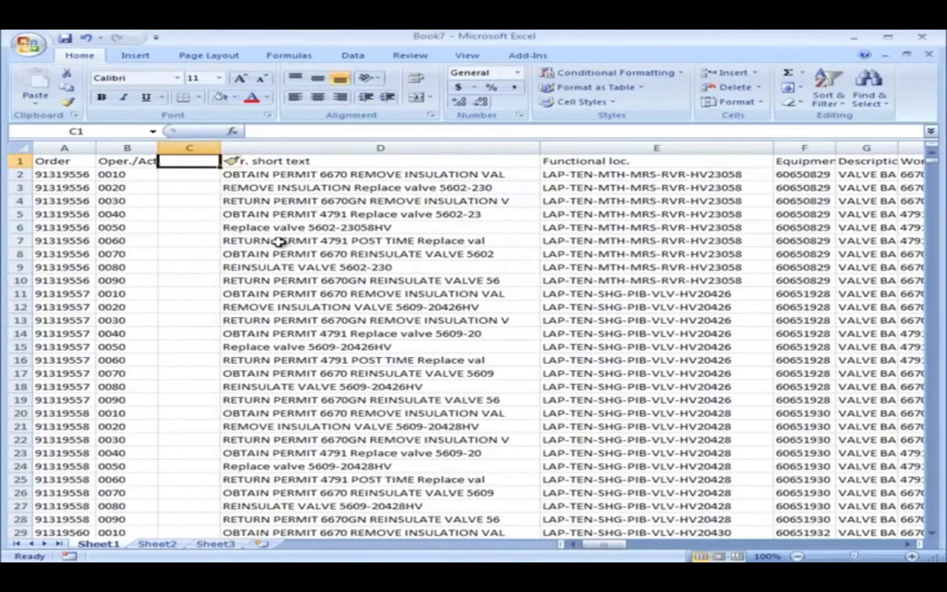
text(Activit)
text(y )
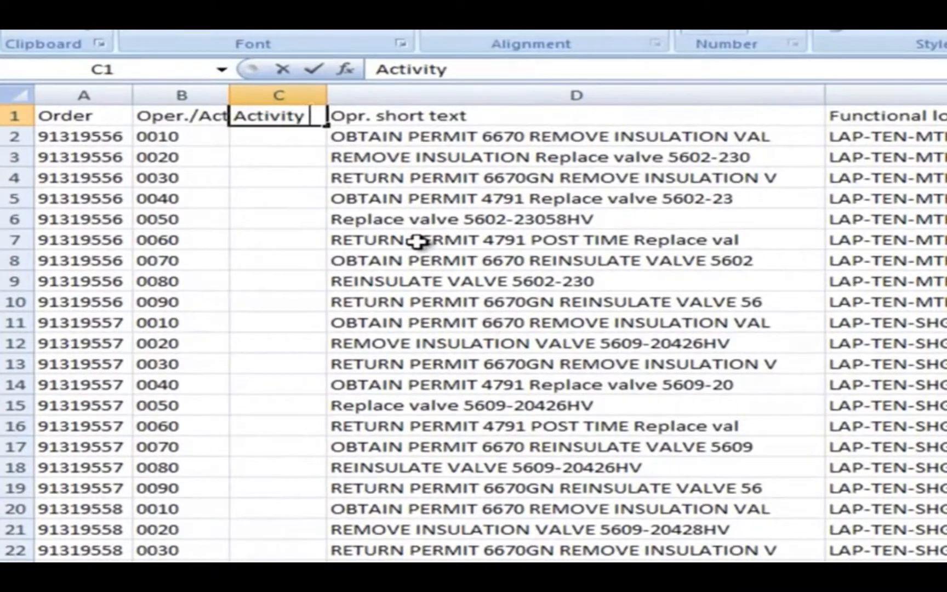
text(ID)
click(419, 258)
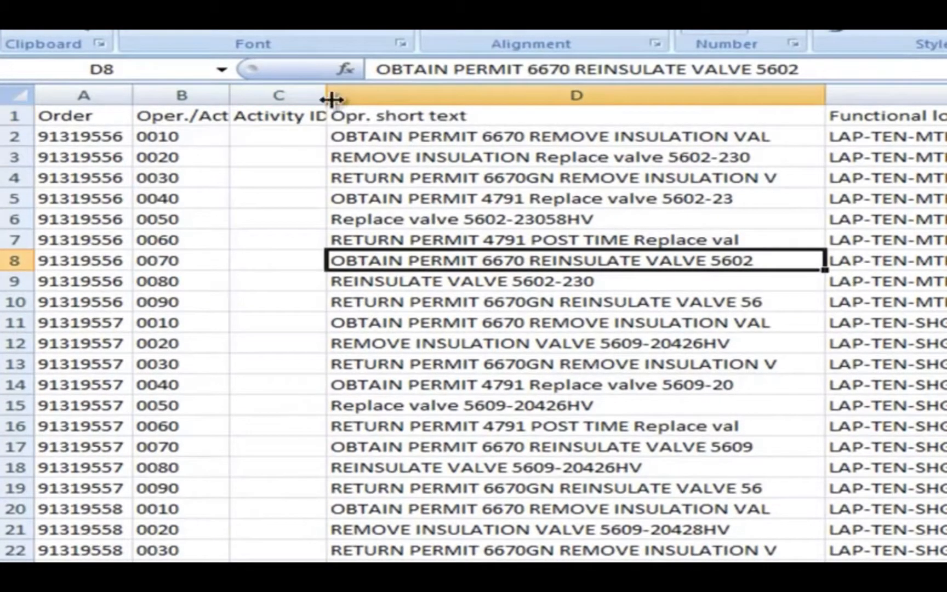
drag(328, 95, 396, 96)
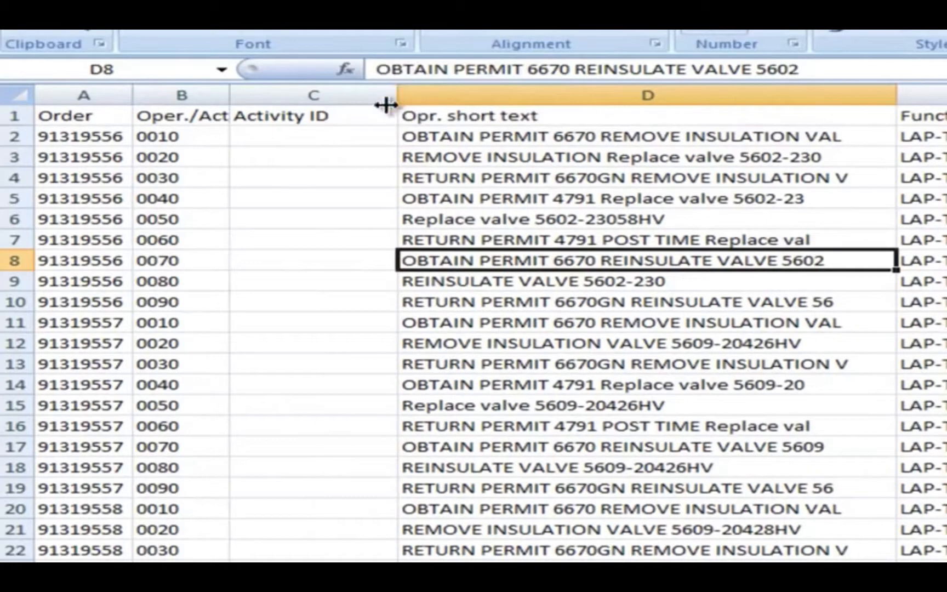
Enter a formula in C2 joining the order and operation numbers with a period: =CONCATENATE(A2,".",B2).
click(350, 137)
text(=)
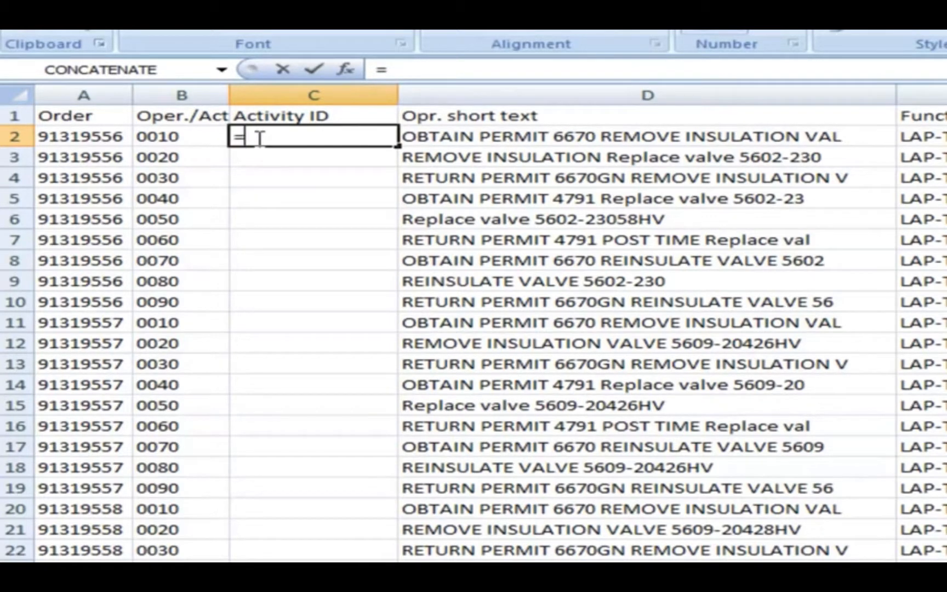
text(Con)
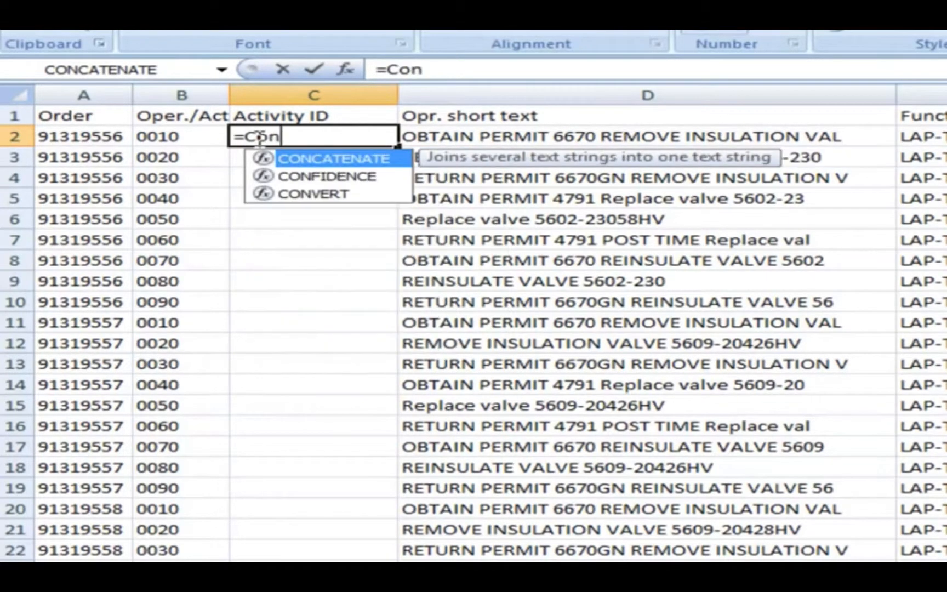
double_click(291, 161)
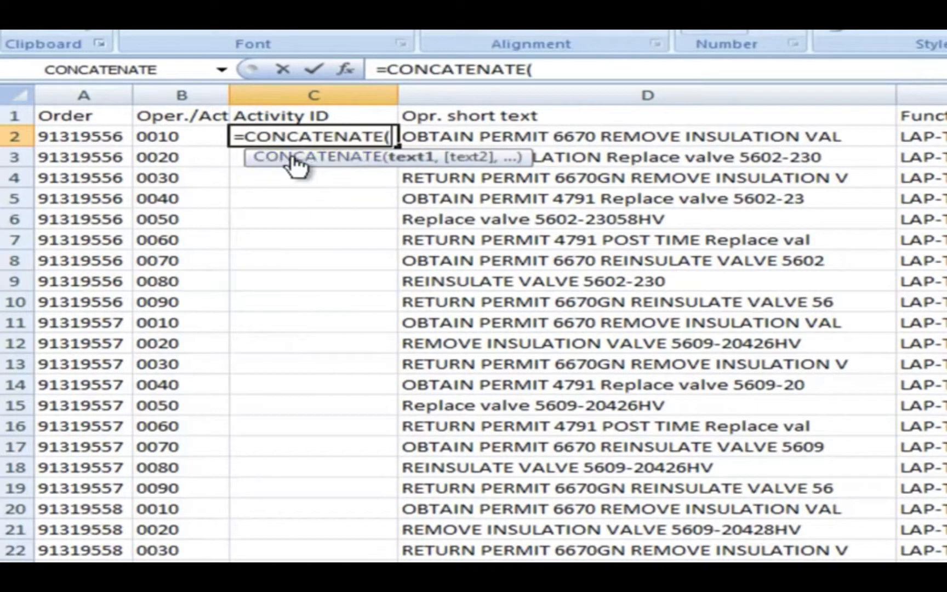
click(98, 138)
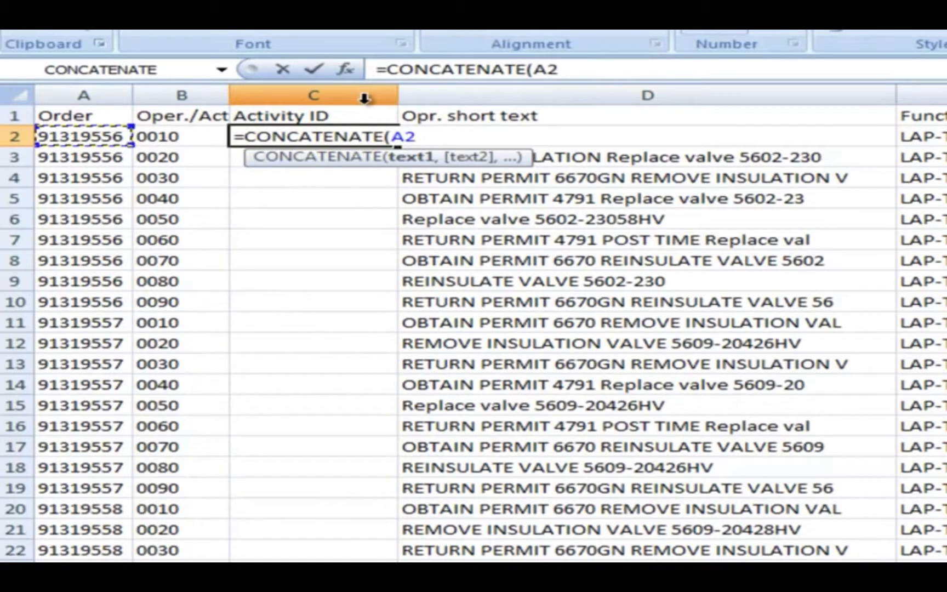
text(,".)
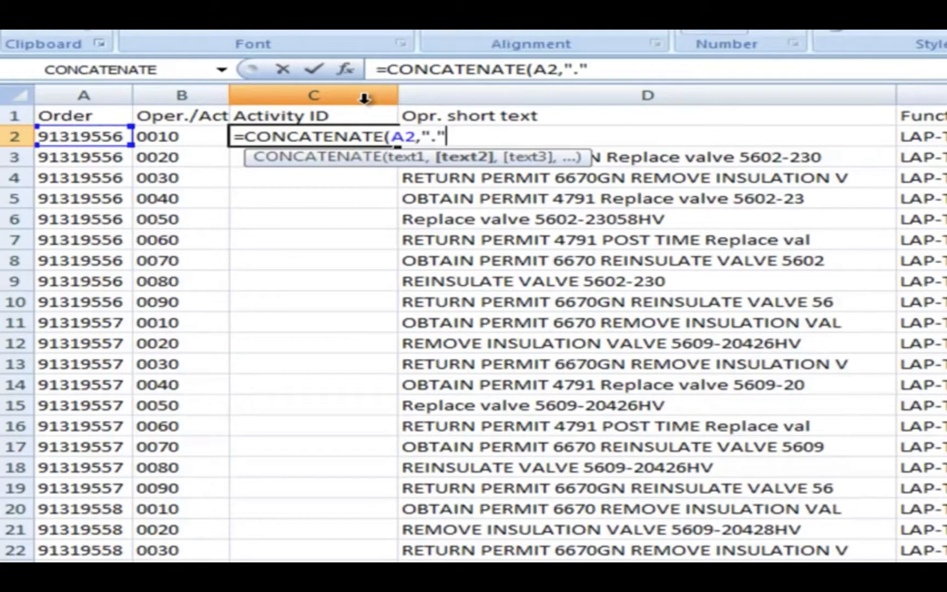
text(",)
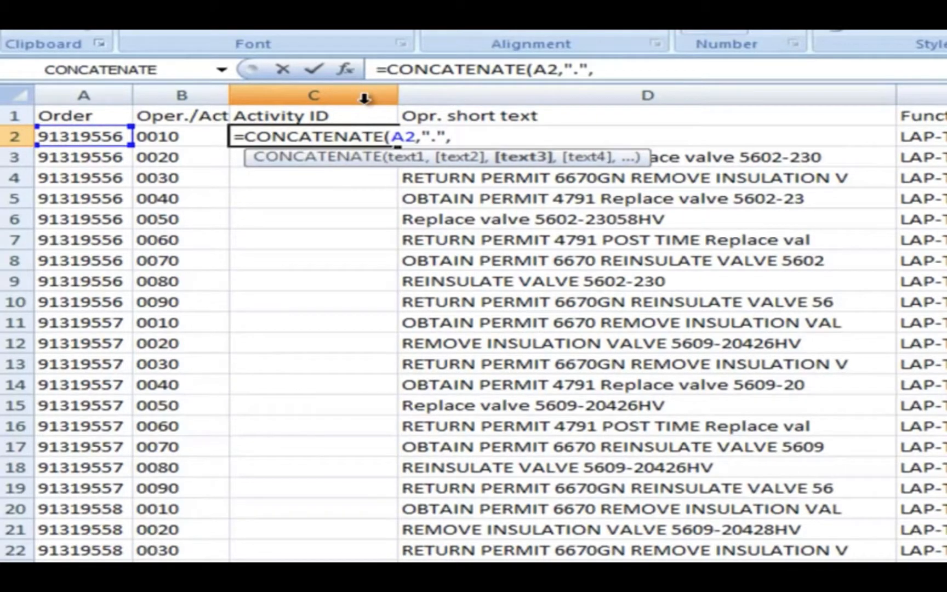
click(160, 139)
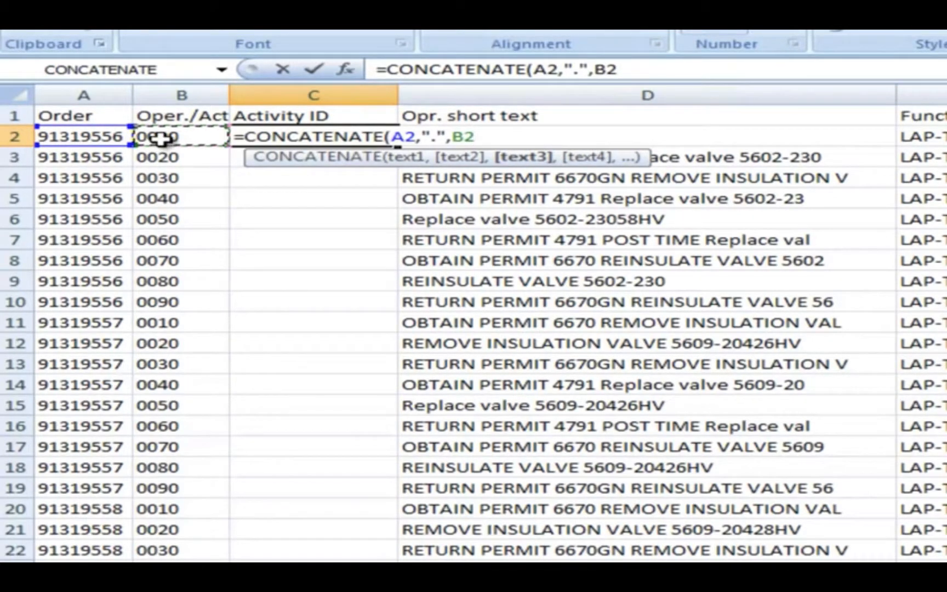
key(Return)
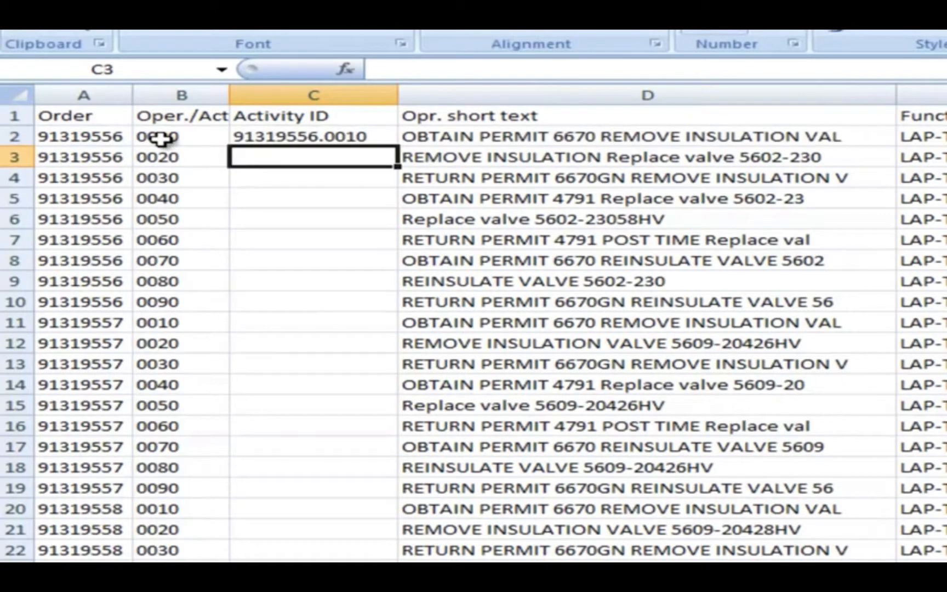
Fill the Activity ID formula from C2 down to the last data row, 2089.
click(289, 137)
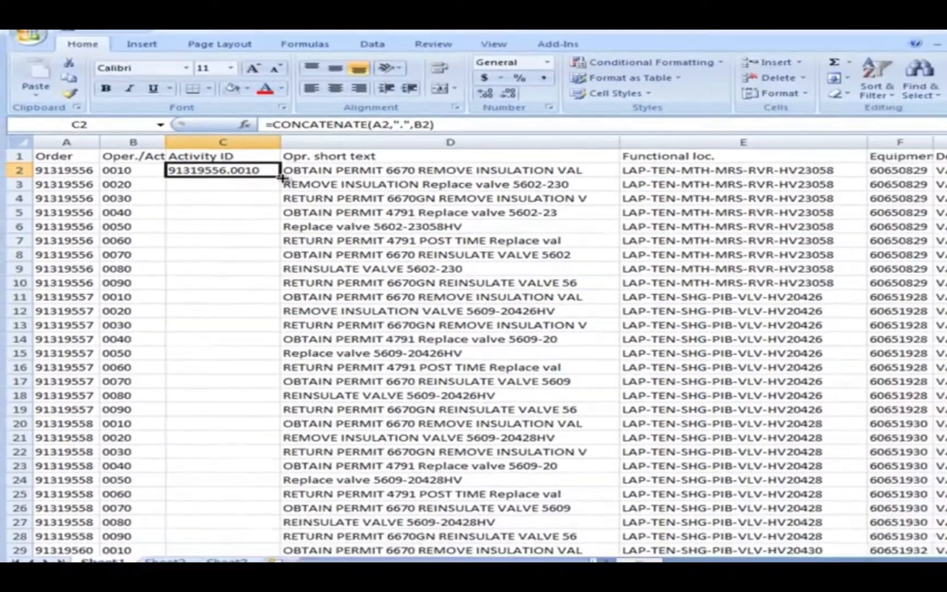
drag(397, 145, 412, 390)
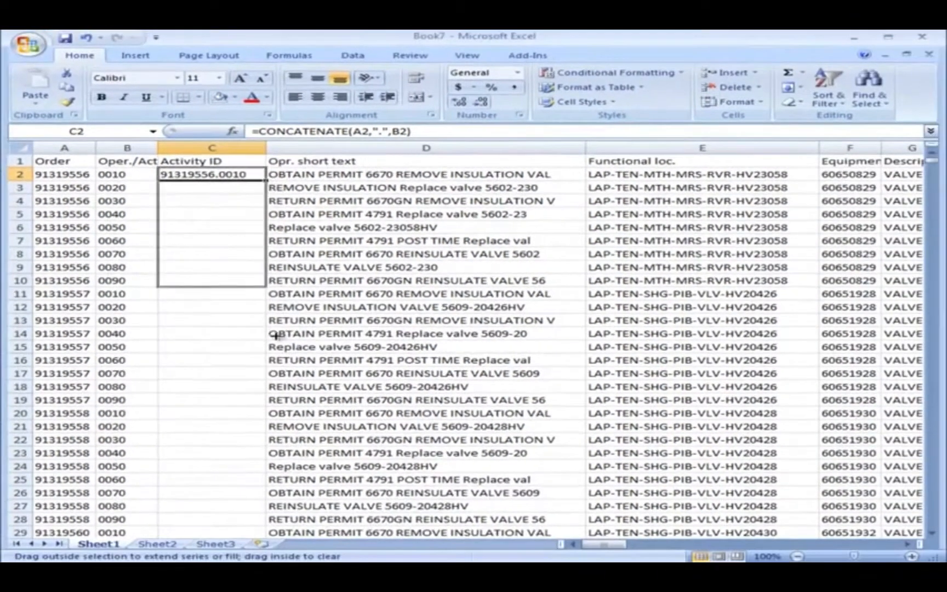
drag(277, 335, 249, 520)
Replace the Activity ID formulas in C2 through row 2089 with their values by pasting the copied range over itself as values only.
right_click(218, 361)
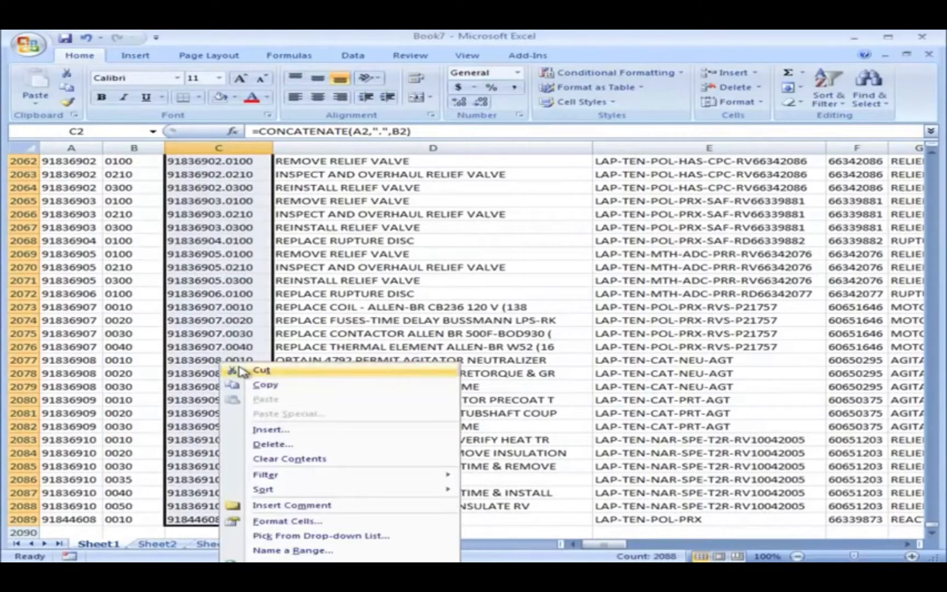
click(255, 385)
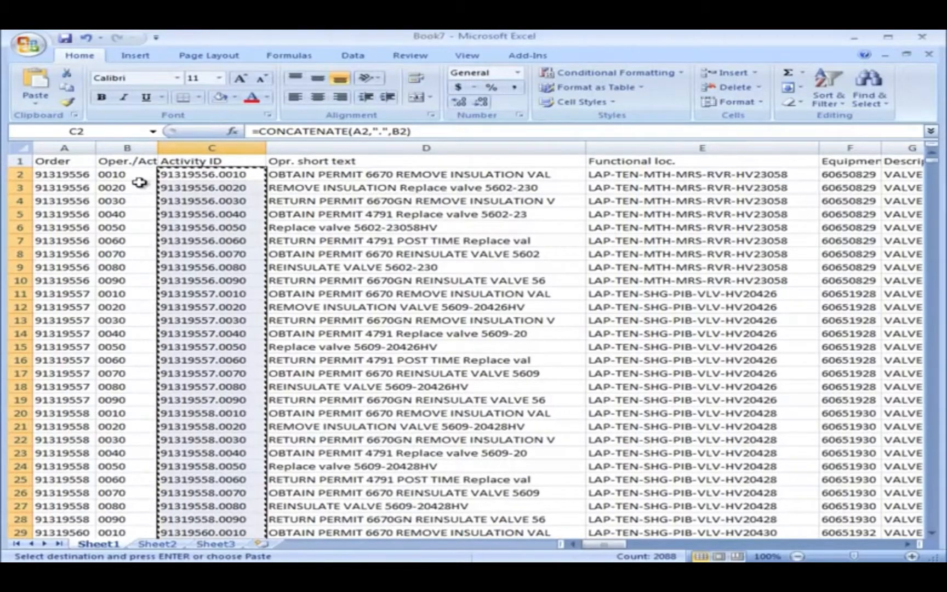
click(189, 173)
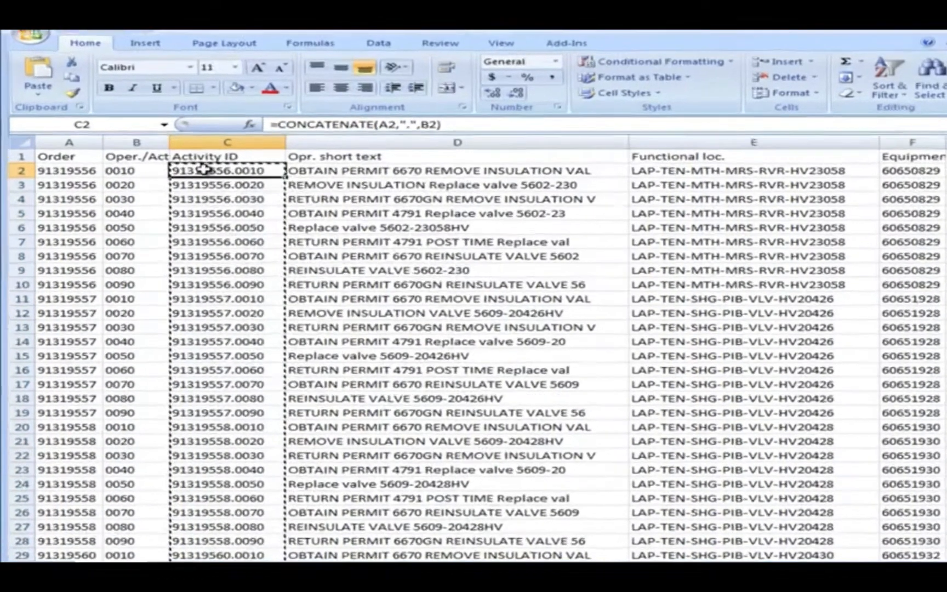
right_click(189, 173)
click(387, 226)
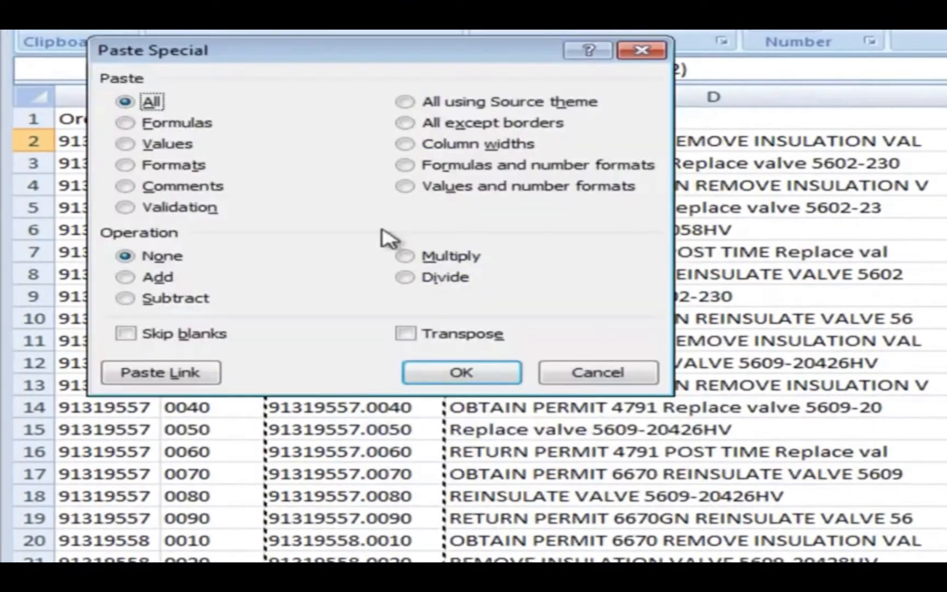
click(155, 144)
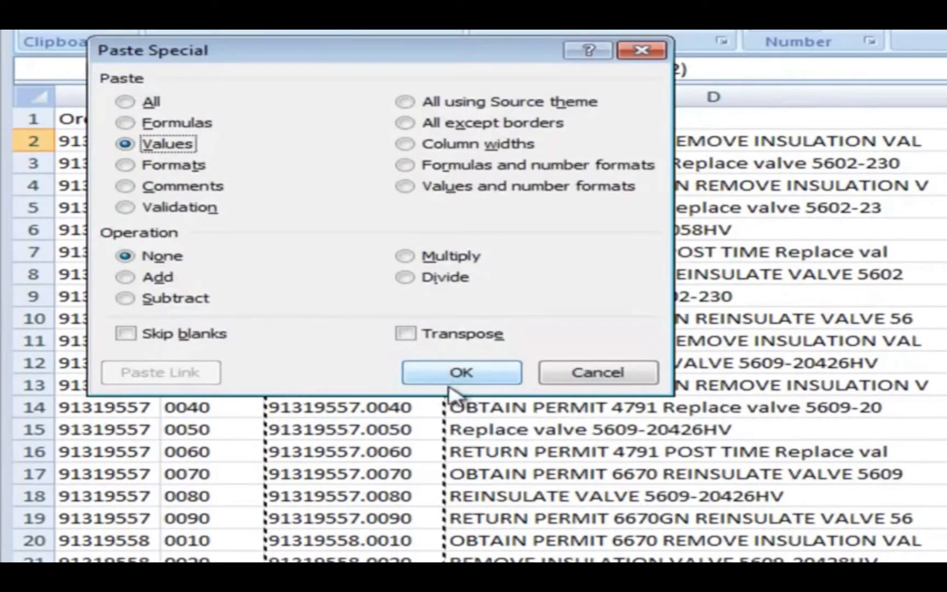
click(461, 373)
click(362, 211)
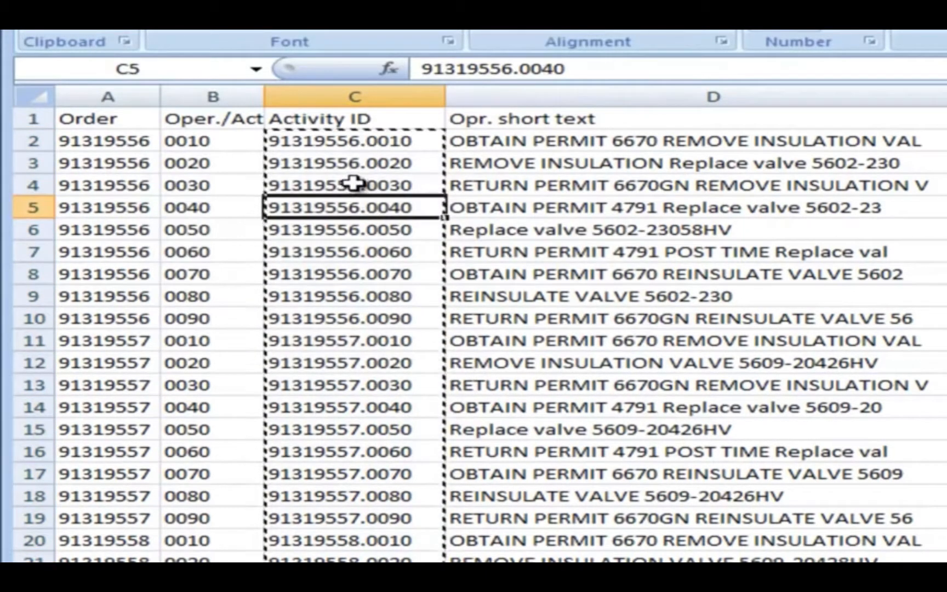
click(355, 184)
click(355, 159)
Delete the Oper./Act. column from the sheet.
click(226, 89)
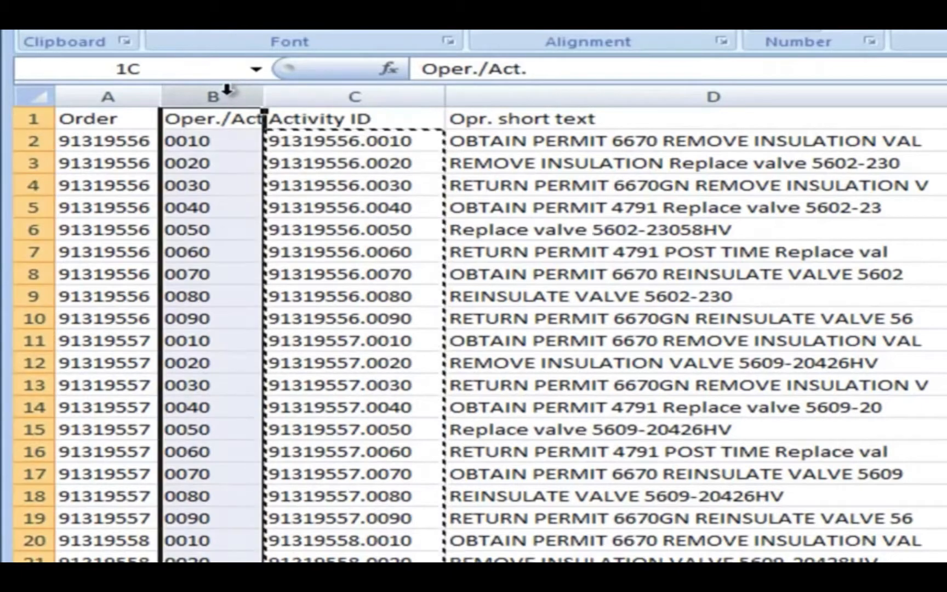
right_click(227, 90)
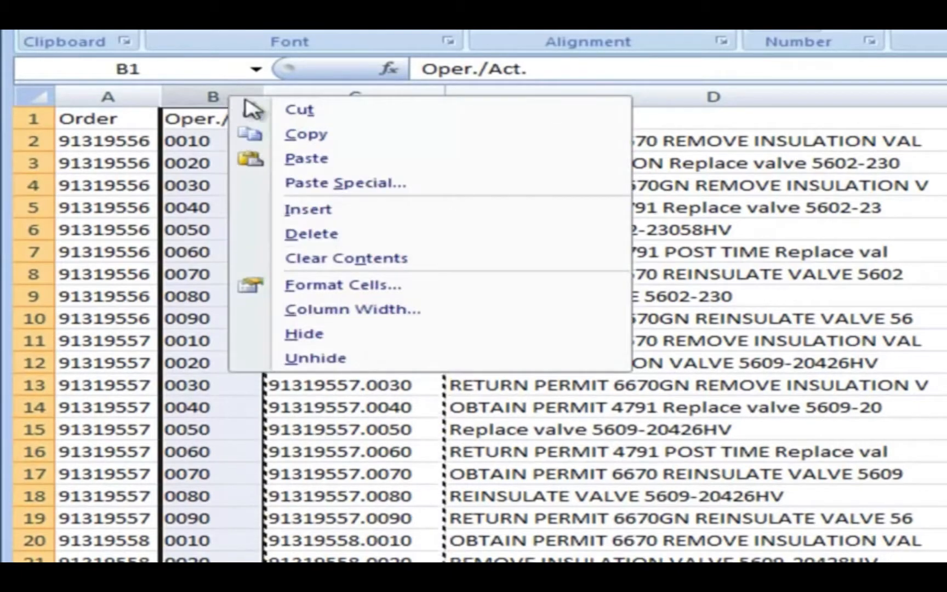
click(276, 230)
Rename the Order header in A1 to Cost Account and widen column A to fit it.
click(133, 120)
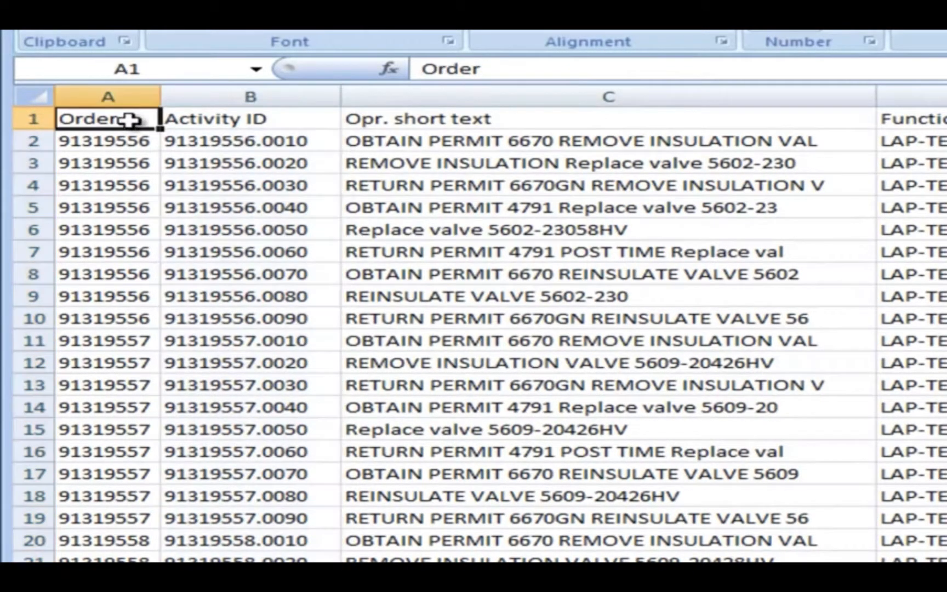
text(Cost)
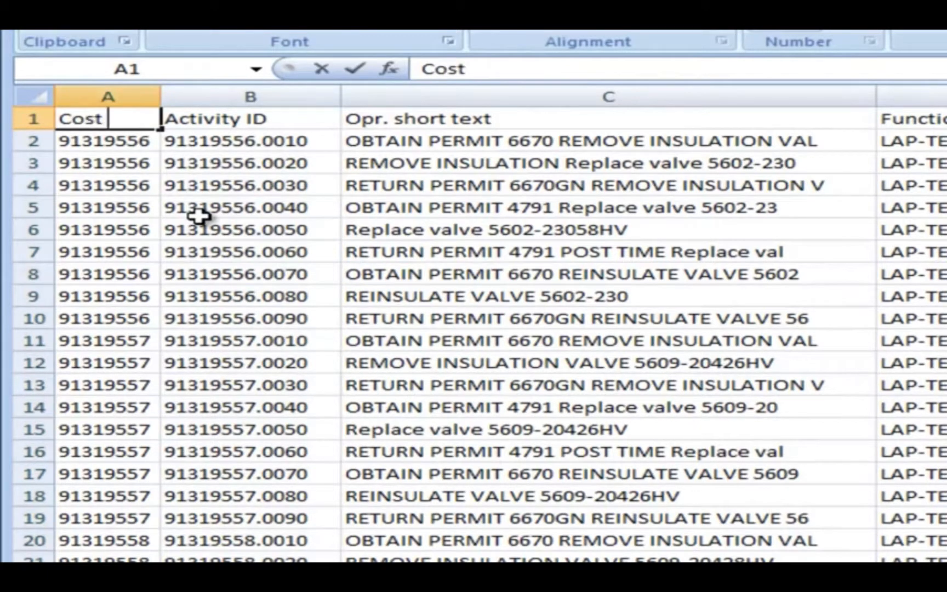
text( Account)
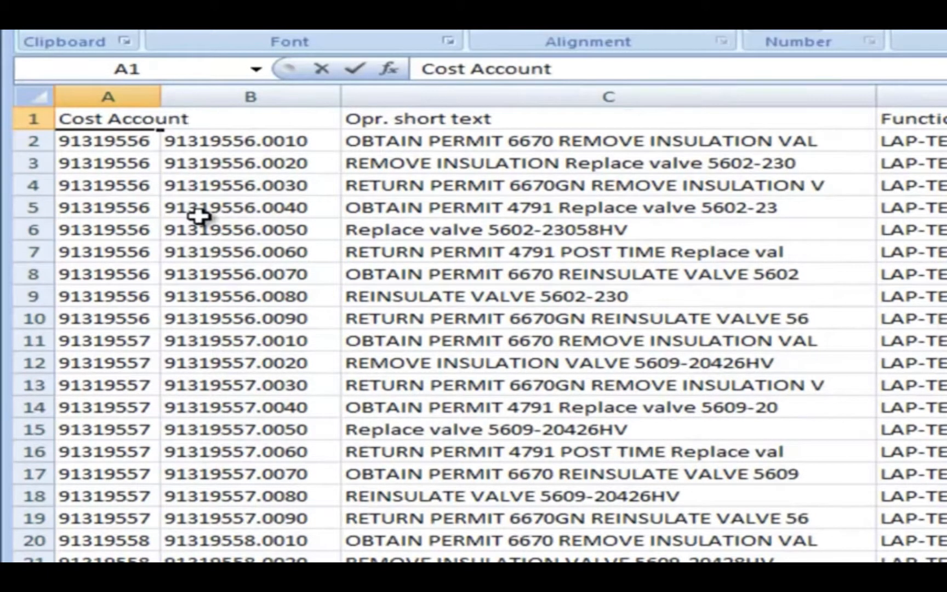
click(198, 216)
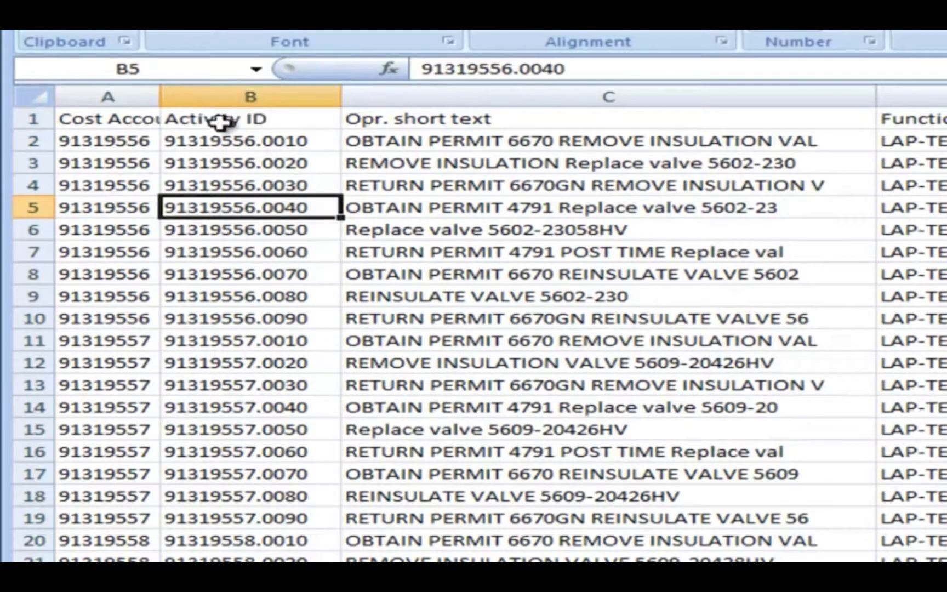
drag(164, 98, 169, 116)
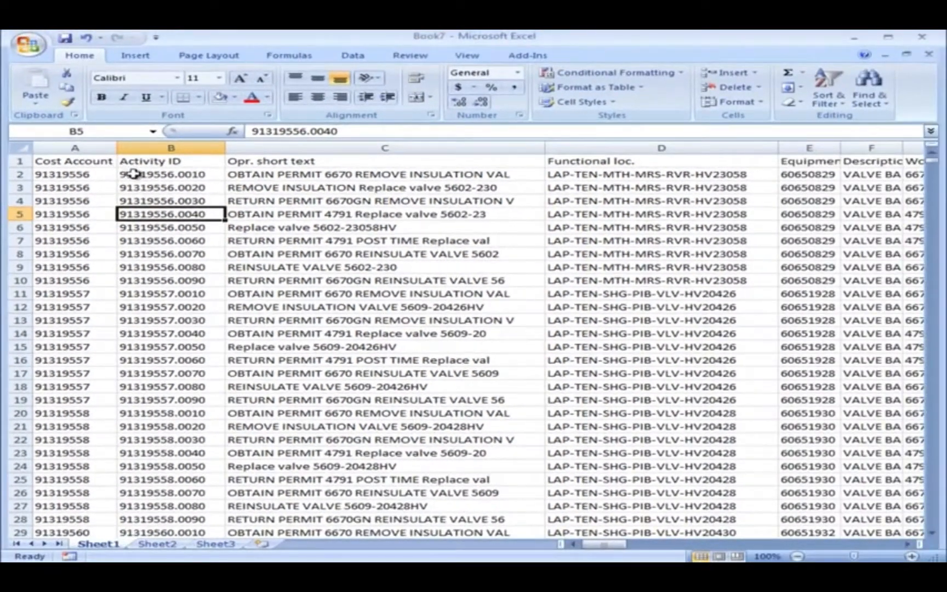
Insert an empty column between Opr. short text and Functional loc.
click(611, 148)
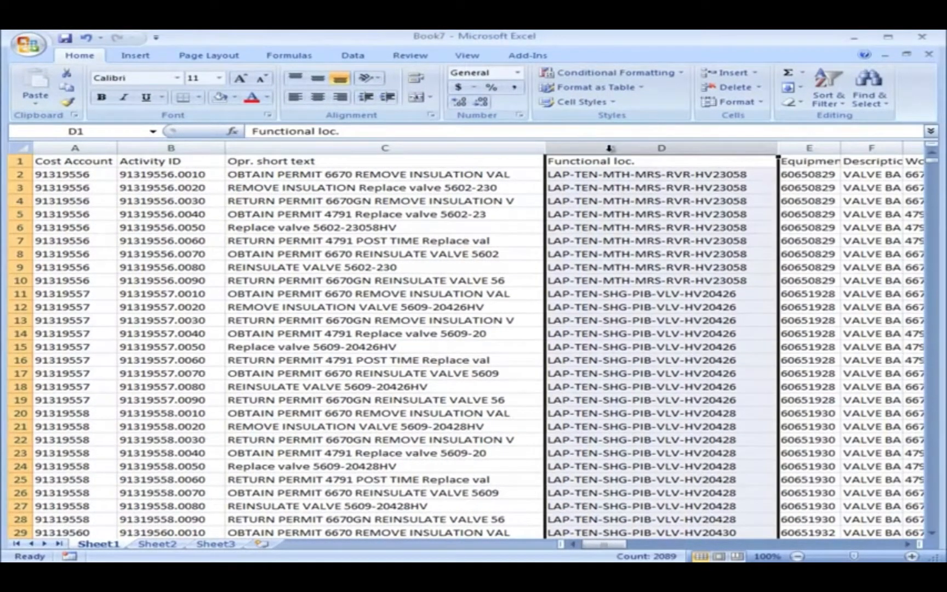
right_click(609, 152)
click(657, 220)
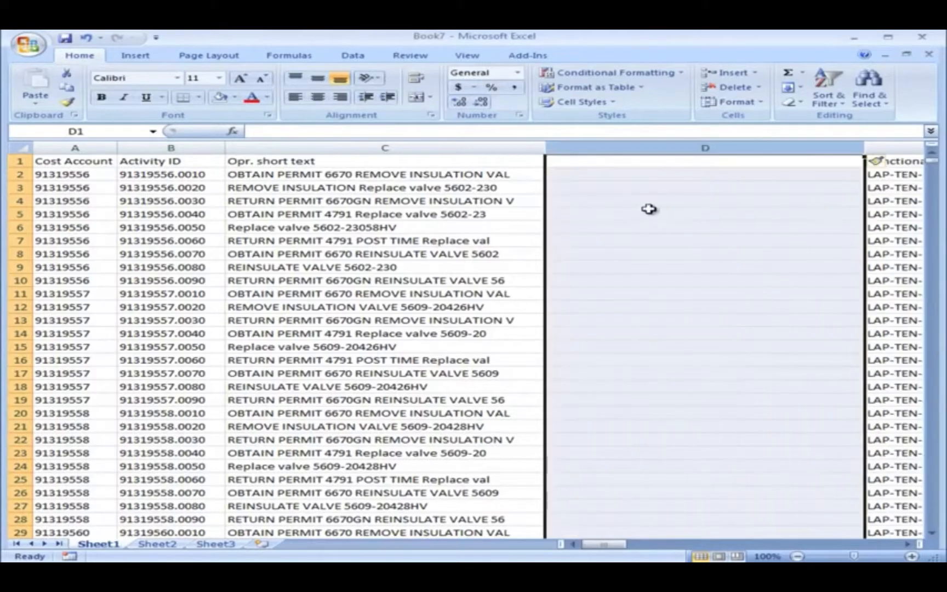
Enter =PROPER(C2) in D2 to convert the short text to proper case, and fill the formula down to row 2089.
click(598, 161)
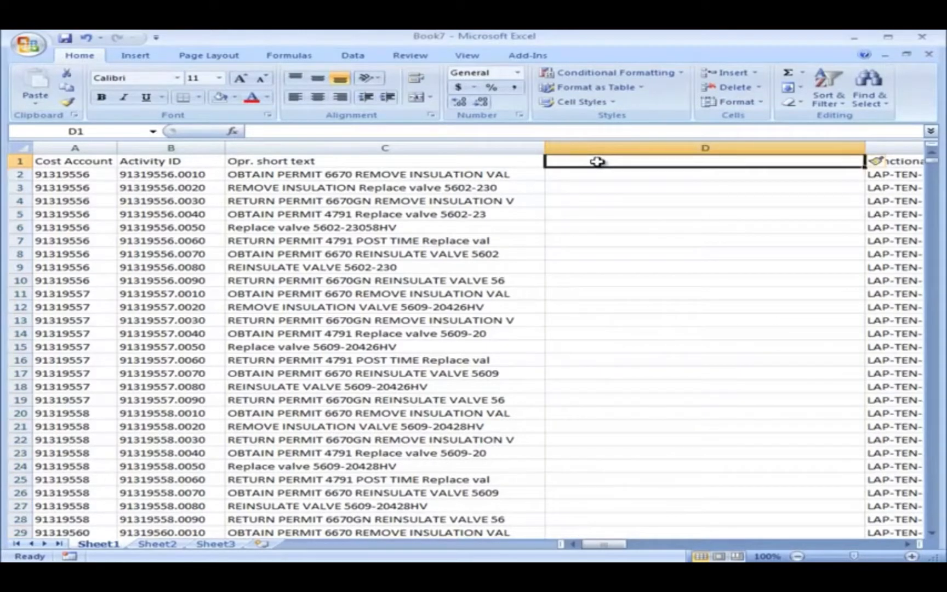
click(600, 174)
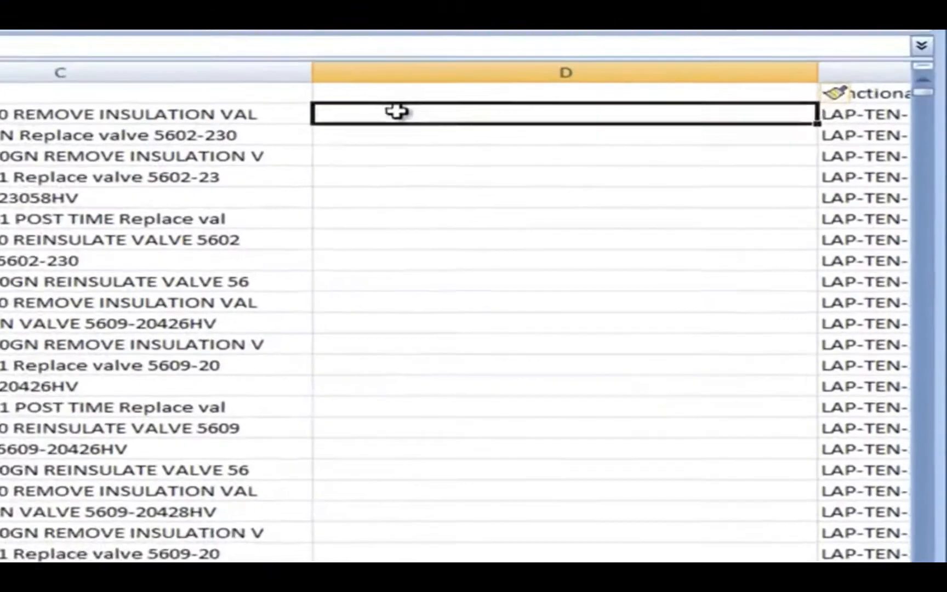
text(=prop)
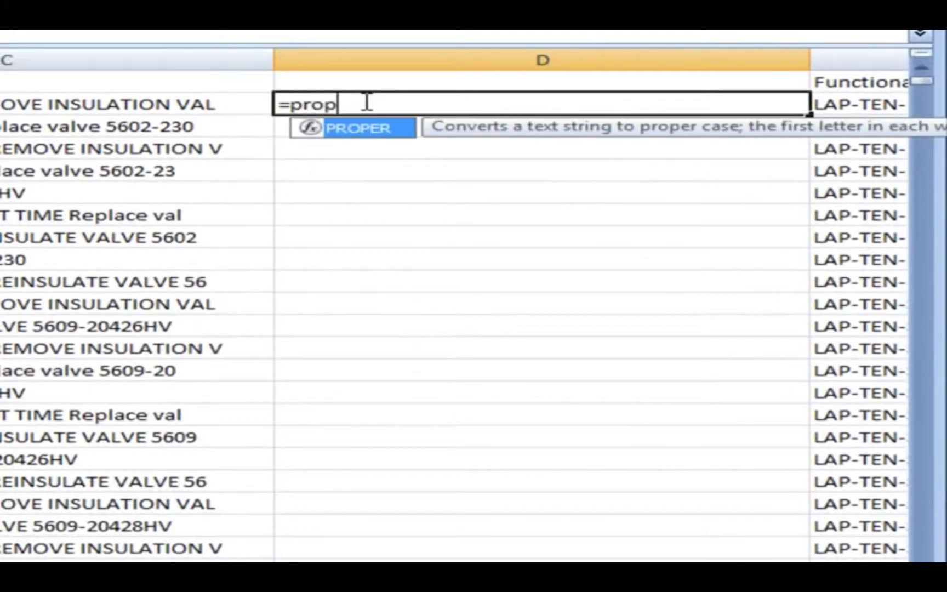
text(er()
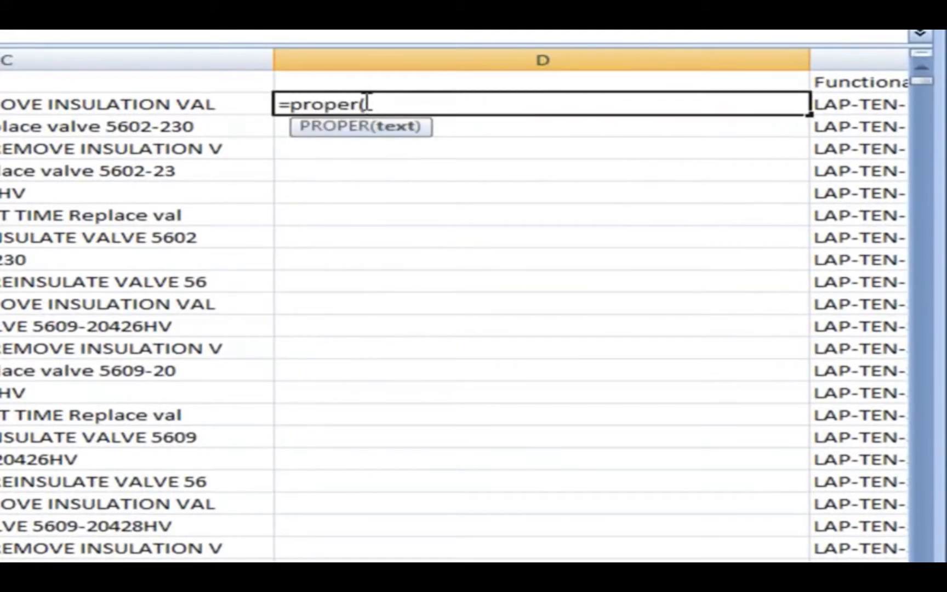
click(227, 99)
key(Return)
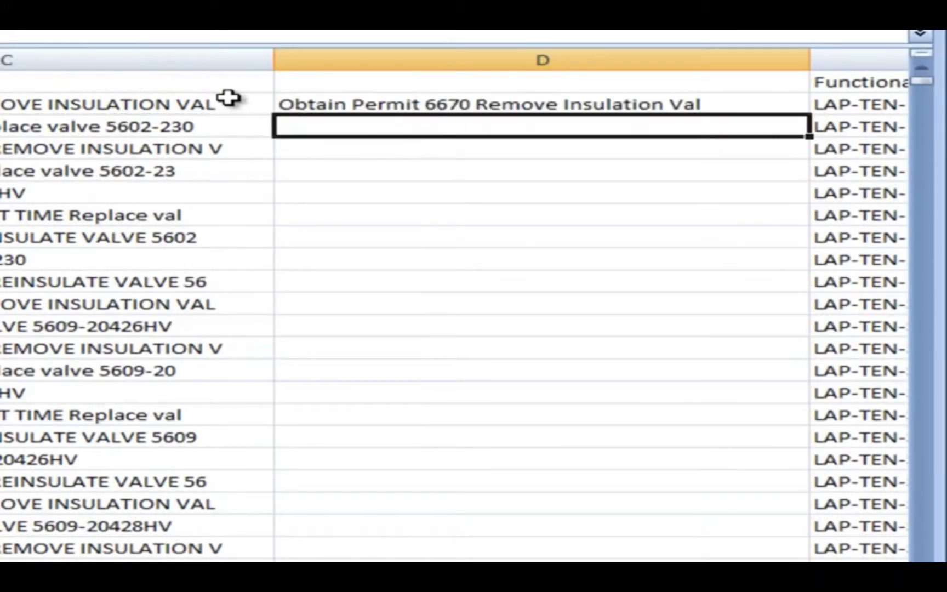
click(524, 105)
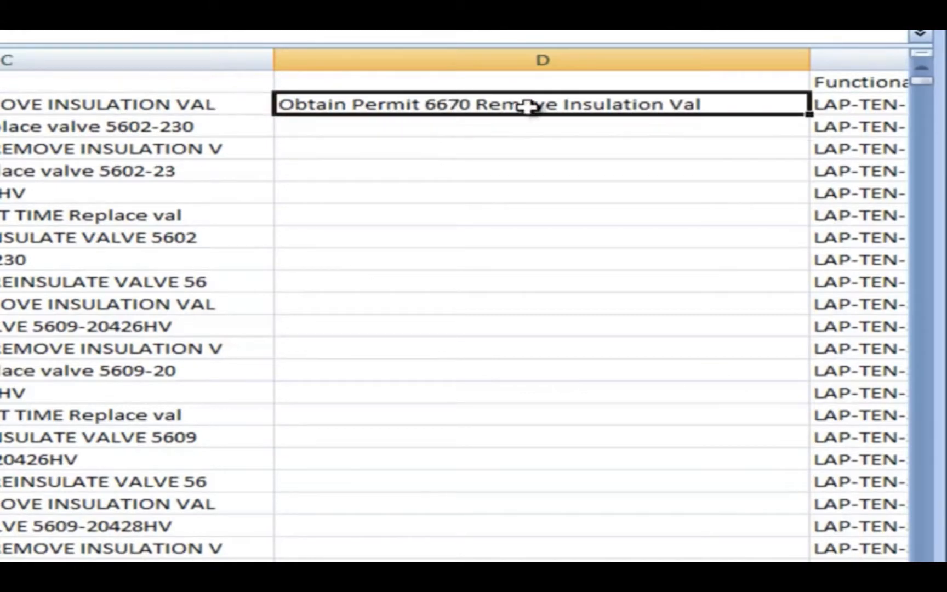
drag(809, 117, 794, 532)
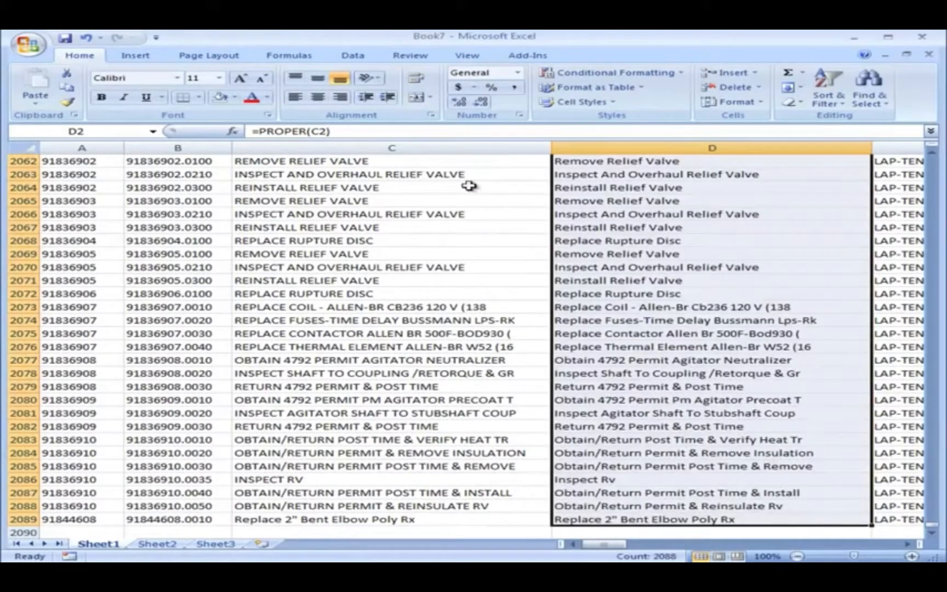
Copy the proper-case texts in column D and paste them as values only over the Opr. short text entries, starting at C2.
right_click(631, 227)
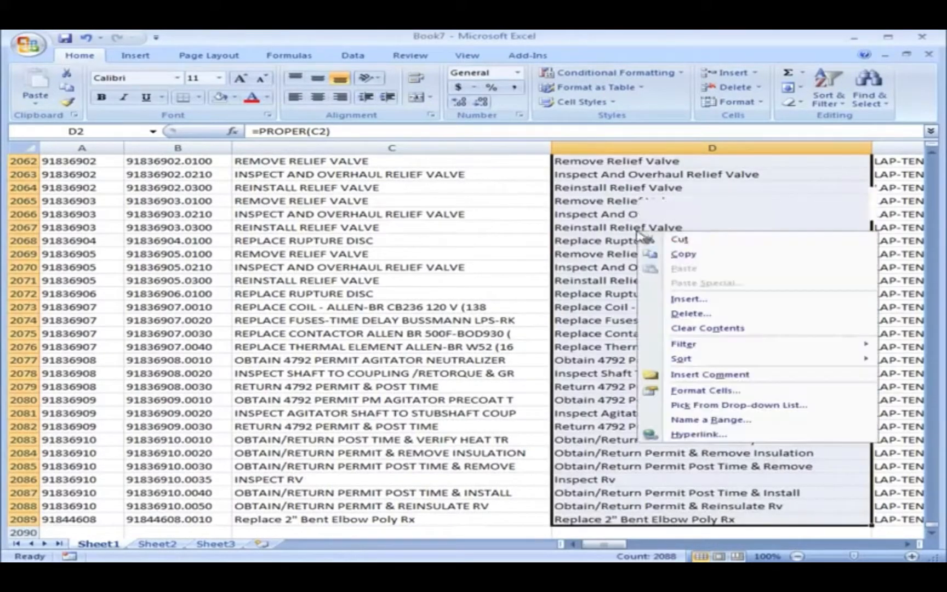
click(663, 255)
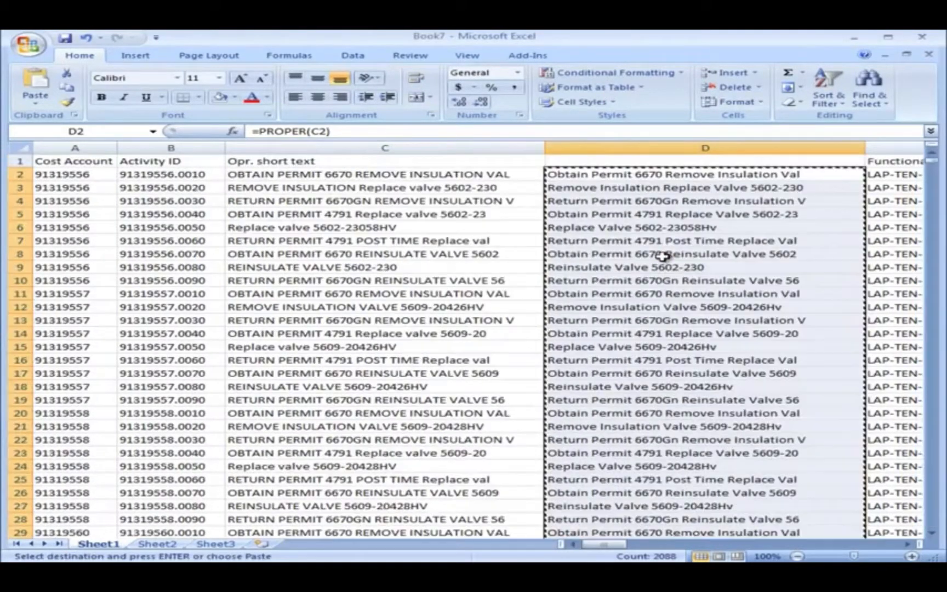
click(466, 174)
right_click(466, 176)
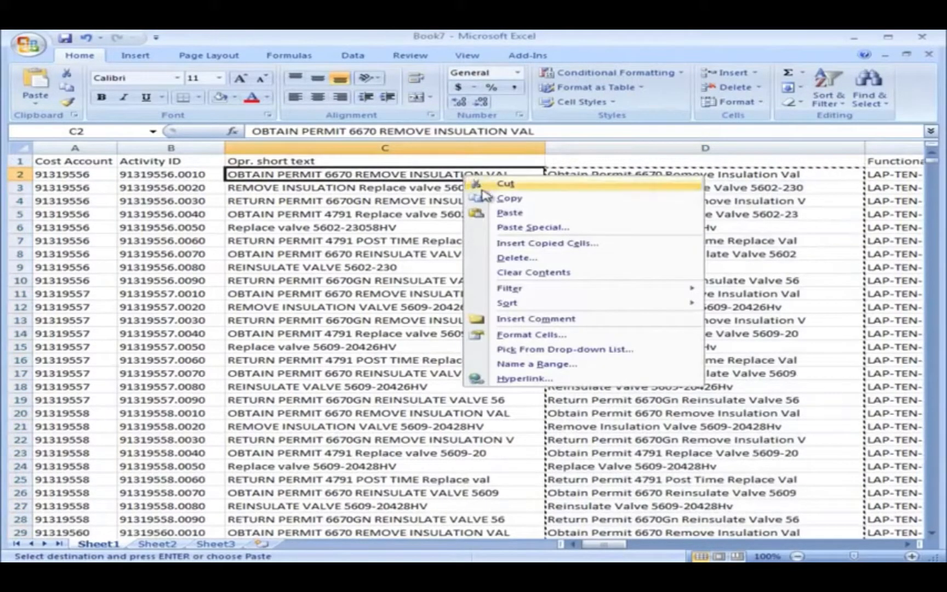
click(482, 227)
click(362, 174)
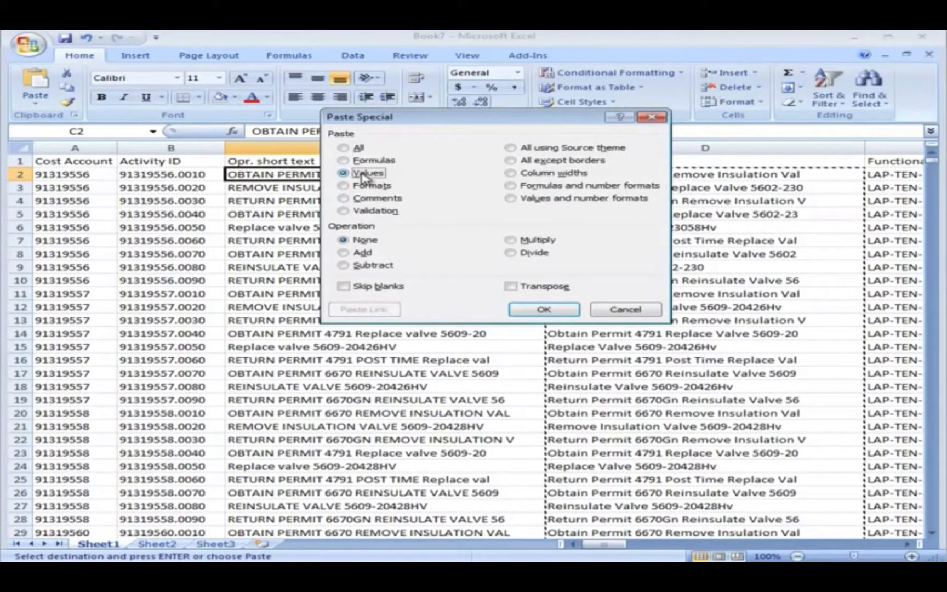
click(540, 309)
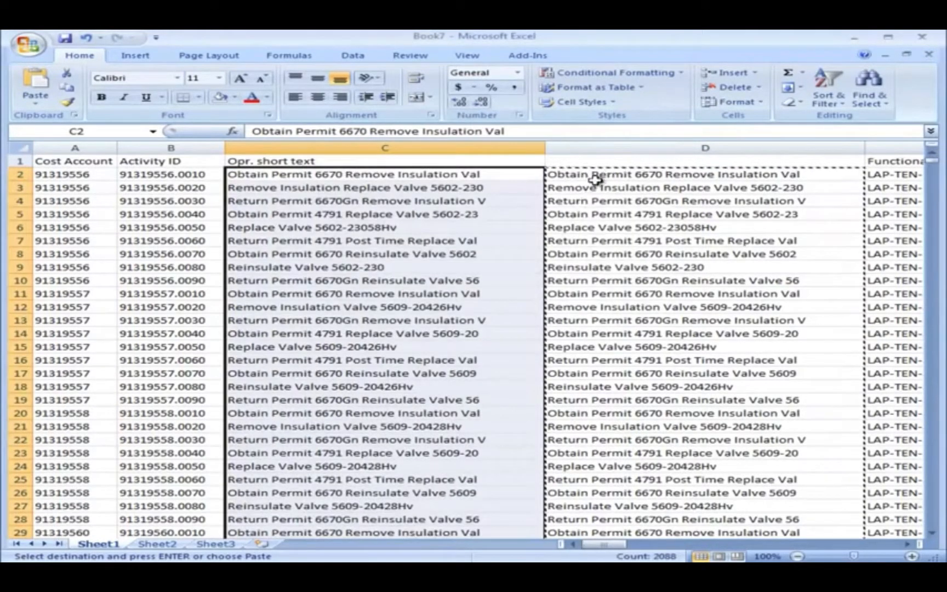
Delete the helper column D containing the PROPER formulas.
click(623, 143)
right_click(624, 144)
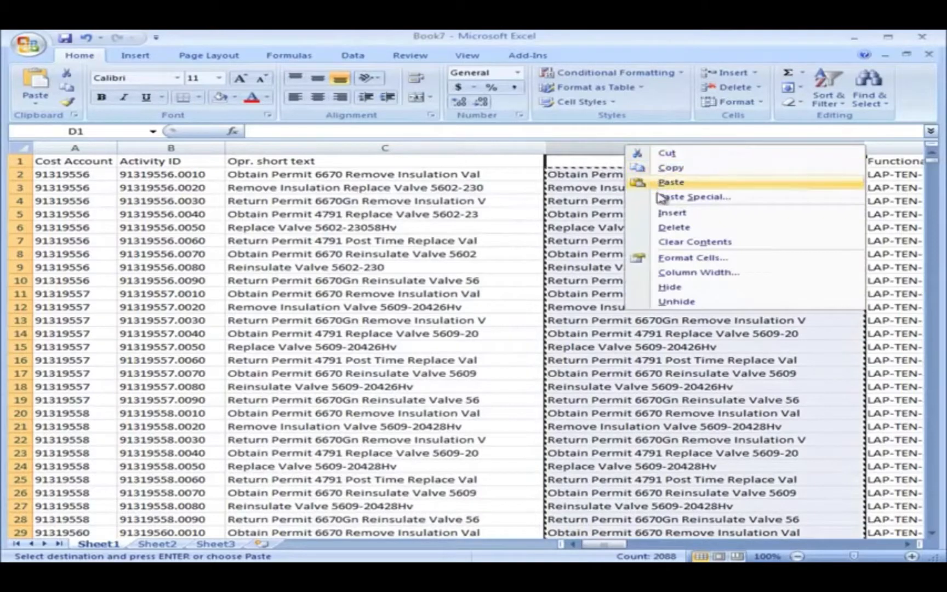
click(673, 228)
Rename the Opr. short text header in C1 to Activity Description.
click(376, 164)
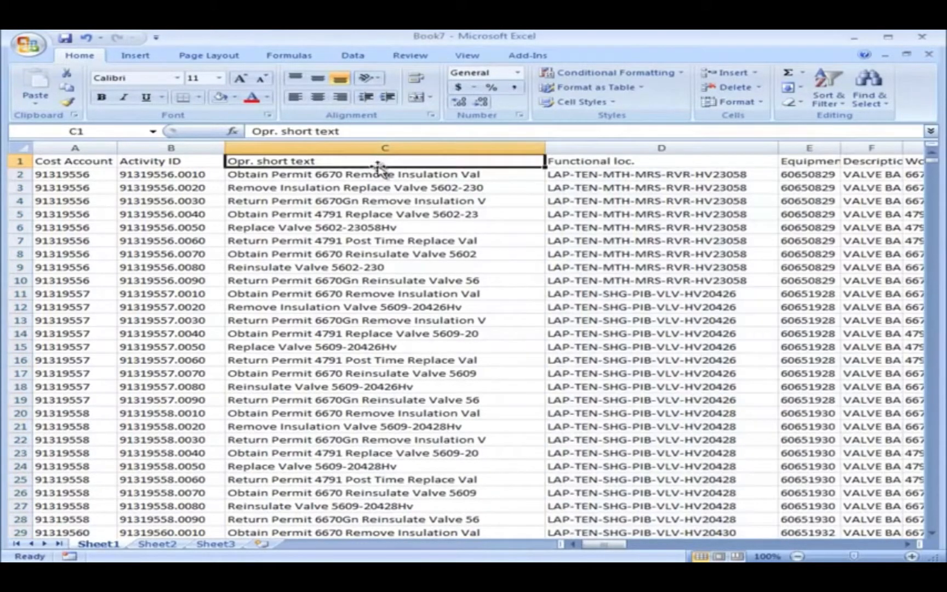
text(Activity Description)
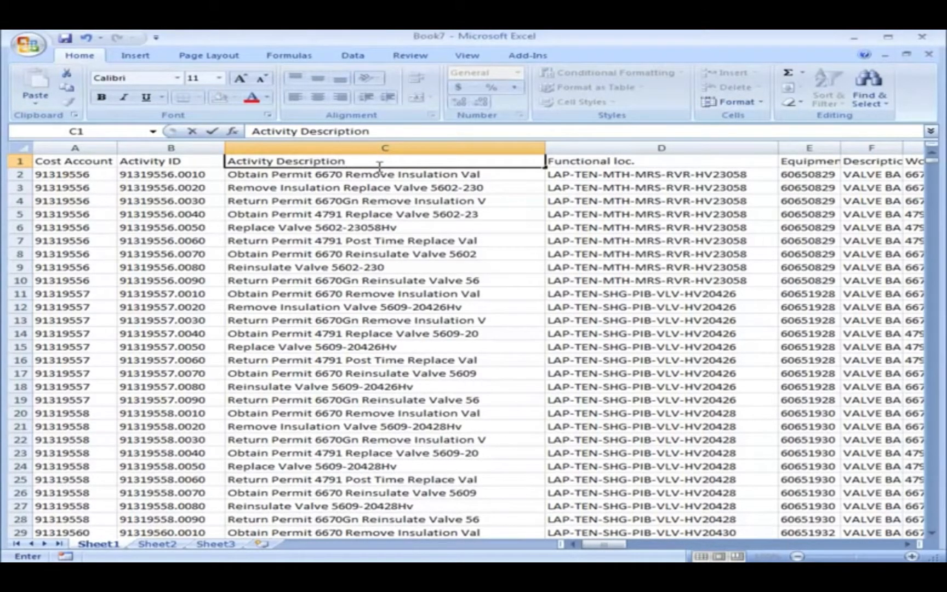
click(498, 188)
Replace the Functional loc. header in D1 with TA_Func Loc Code Value.
click(587, 162)
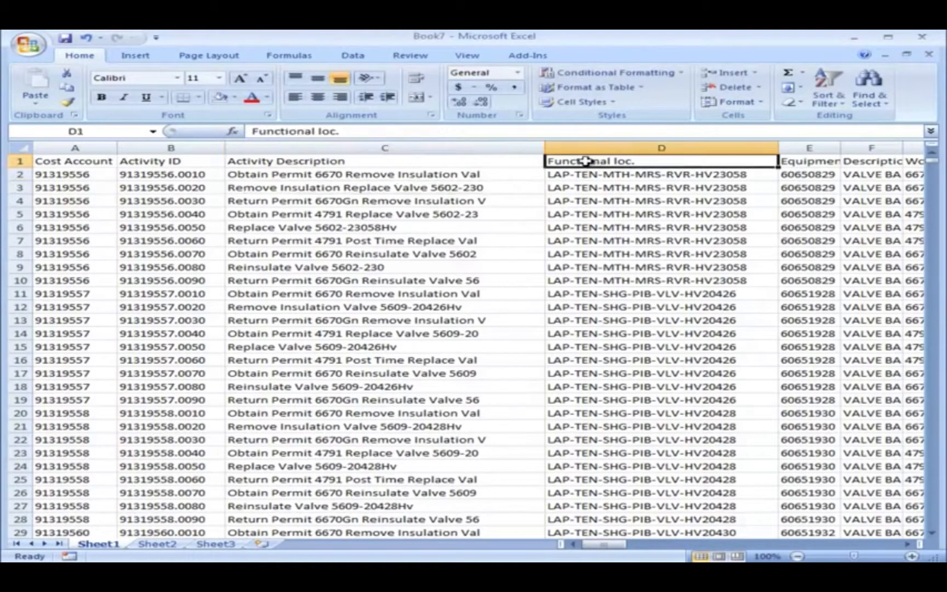
drag(344, 132, 249, 132)
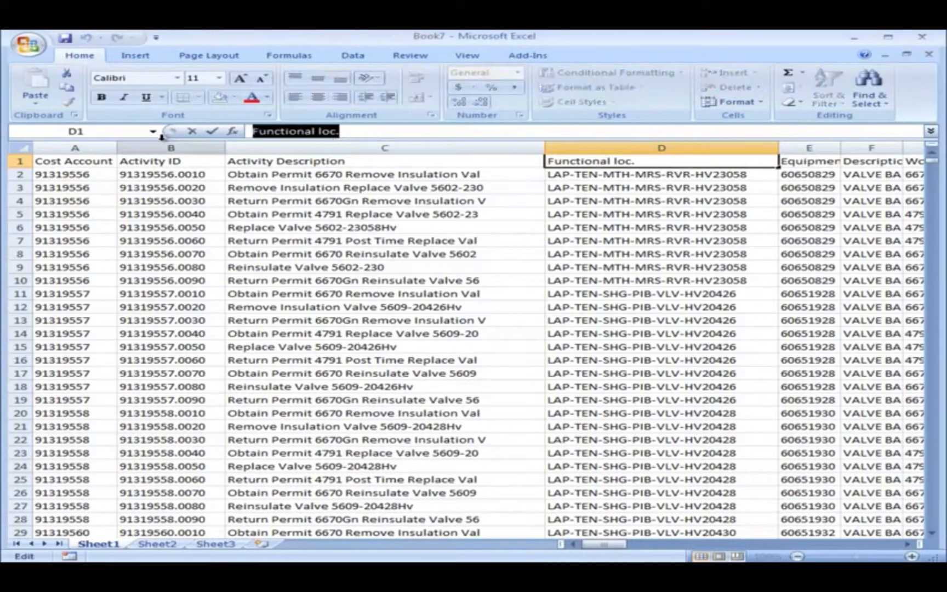
text(TA_Func Loc Code Value)
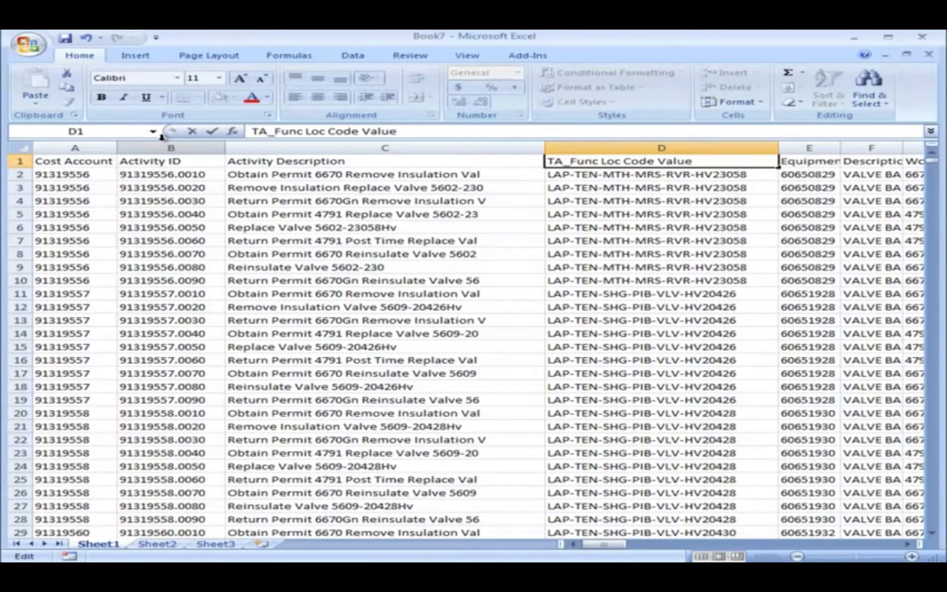
Make the header row bold and slightly increase the height of row 1.
click(21, 161)
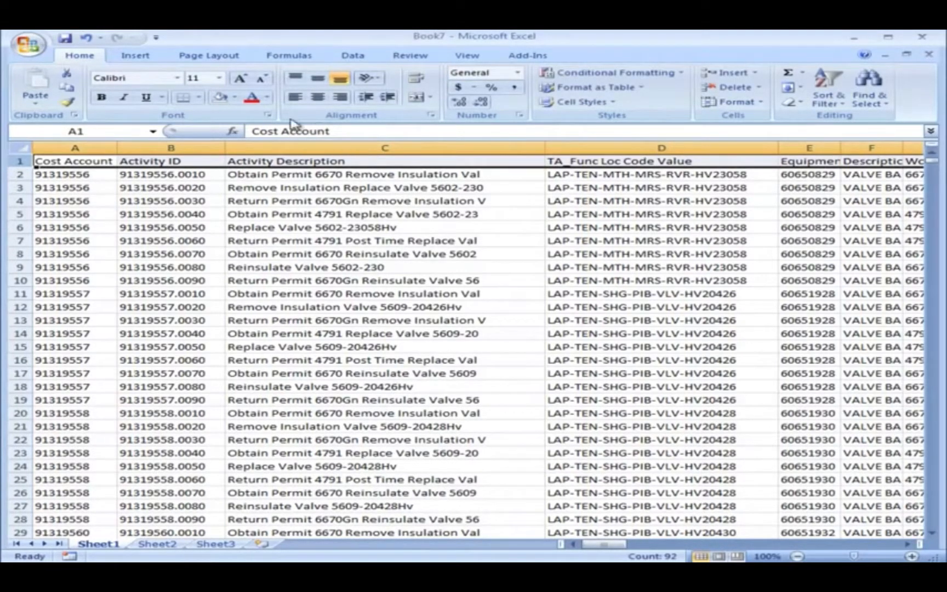
click(101, 97)
drag(25, 167, 25, 174)
click(104, 188)
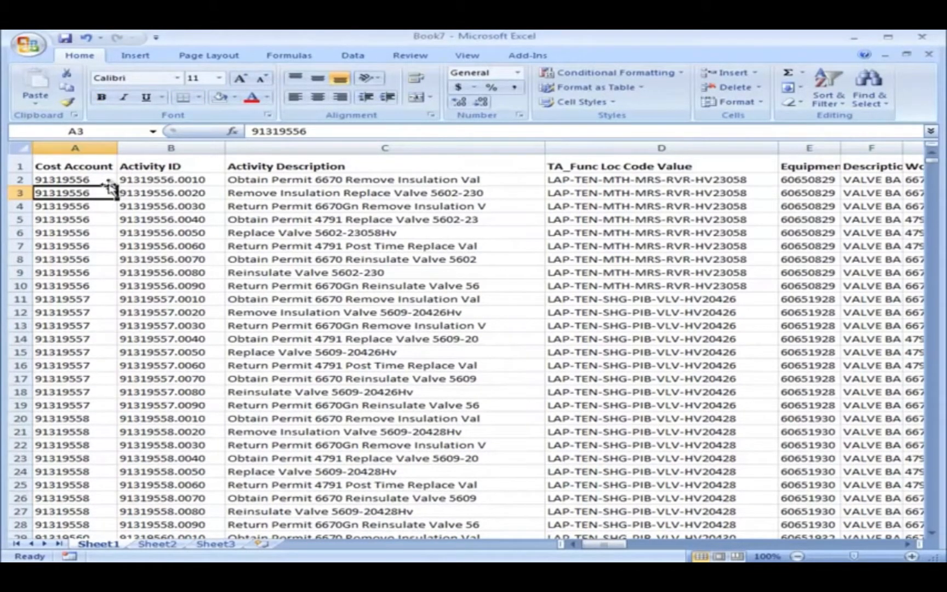
click(99, 164)
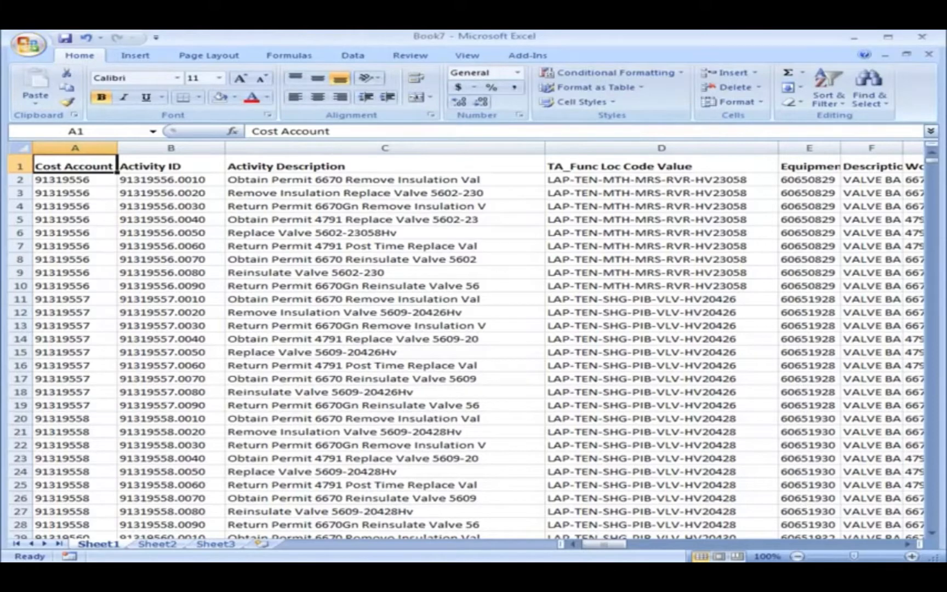
Rename the Normal duration header in D1 to Original Duration.
key(alt+Tab)
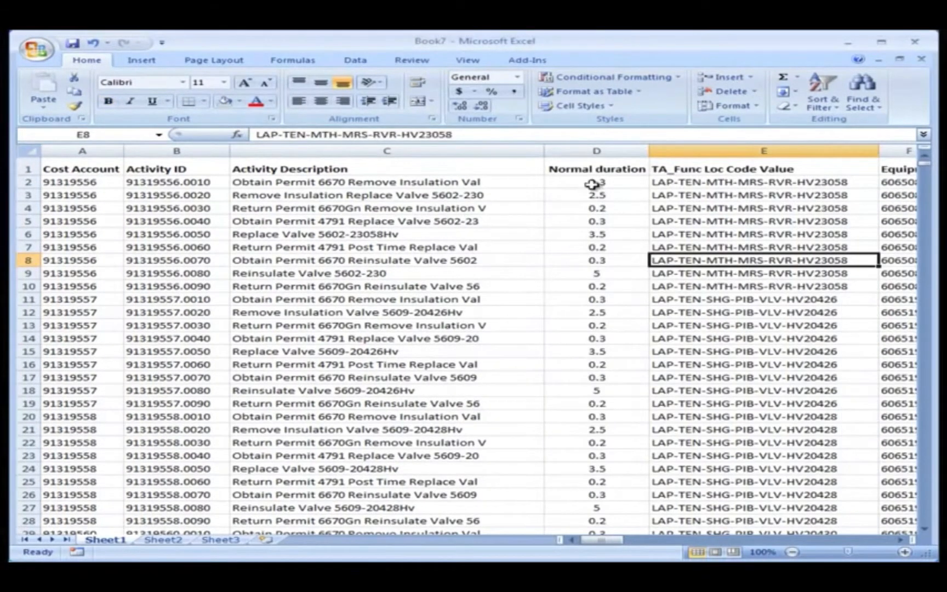
click(592, 171)
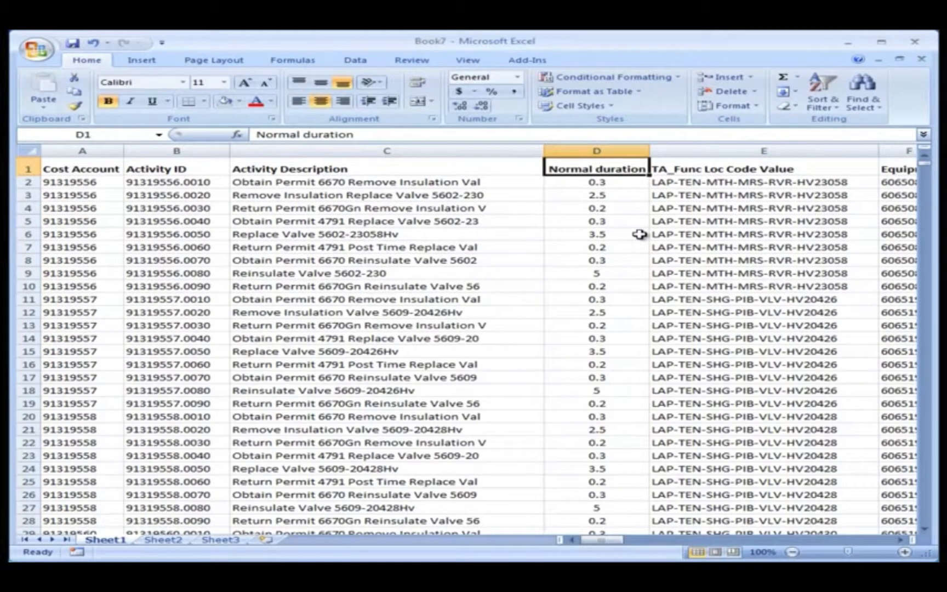
text(Origi)
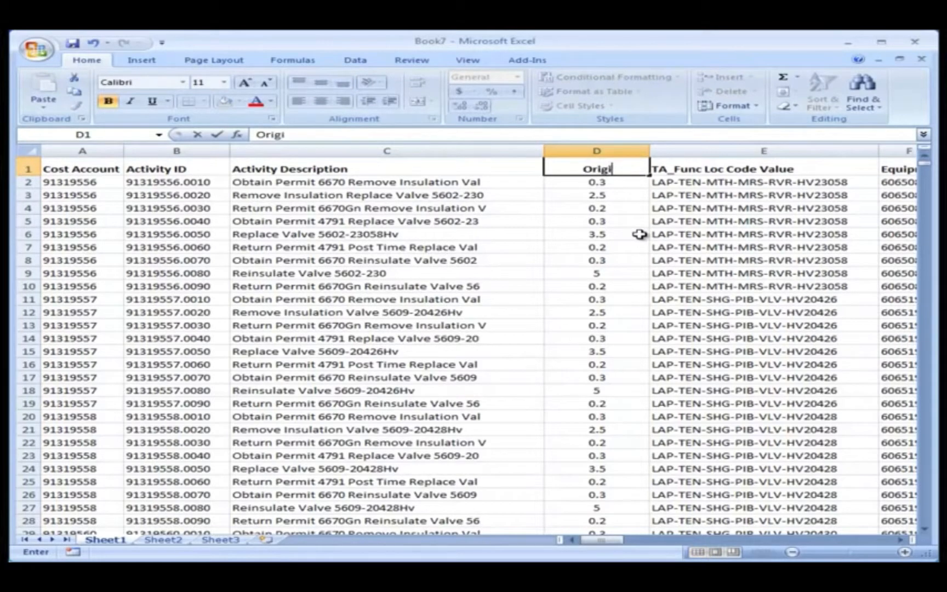
text(nal Duration)
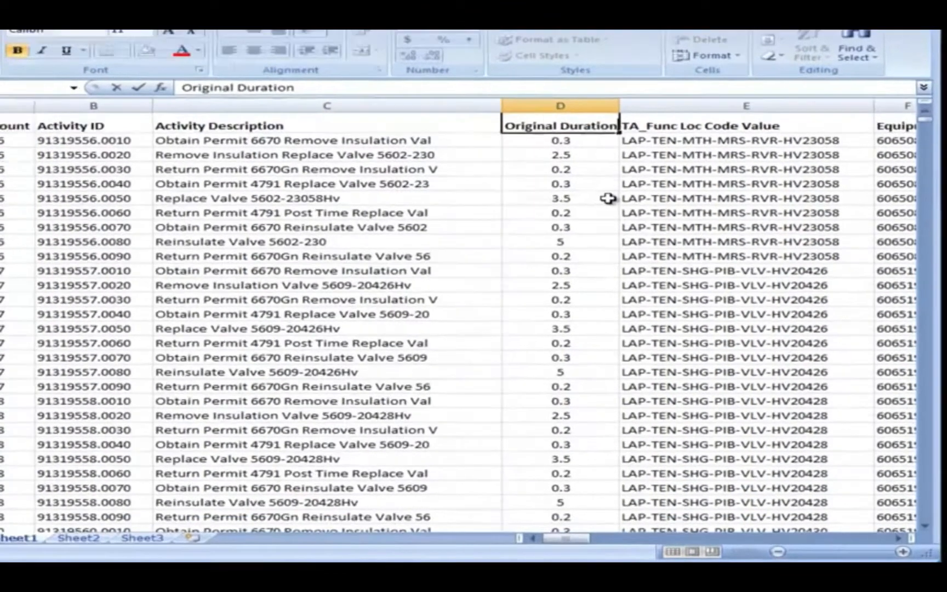
click(640, 234)
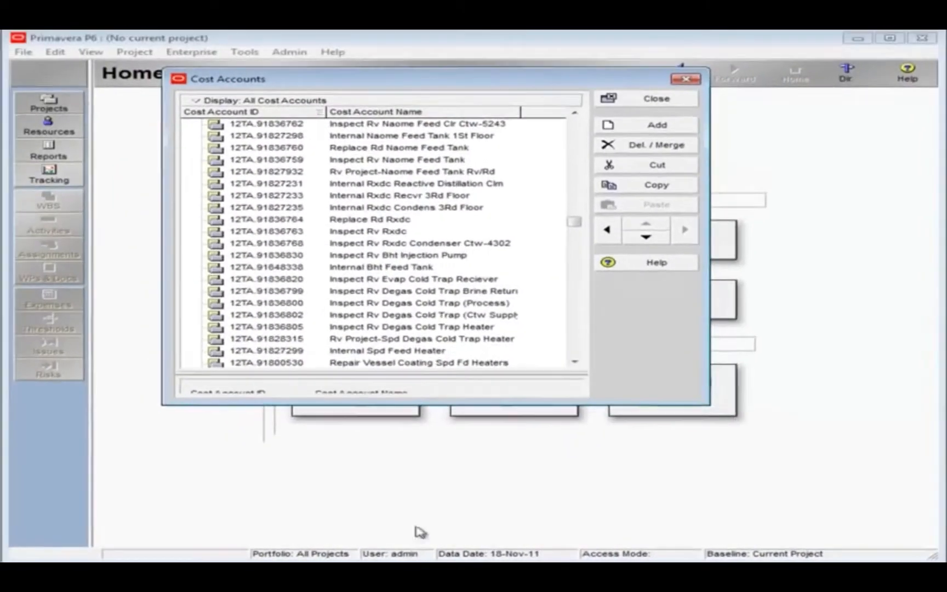
In Primavera P6, close the Cost Accounts window and set the durations format to 1 decimal in the user preferences.
click(658, 99)
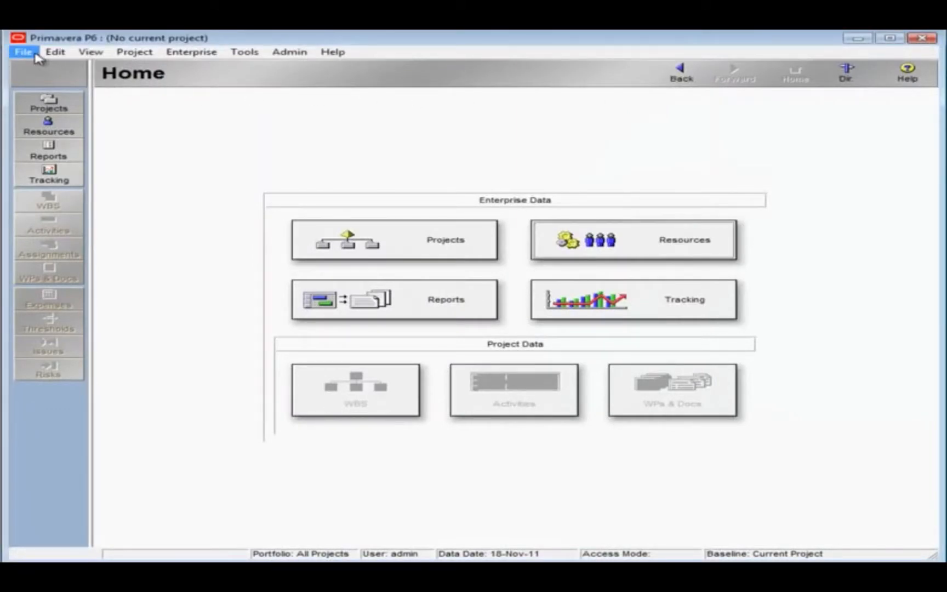
click(54, 52)
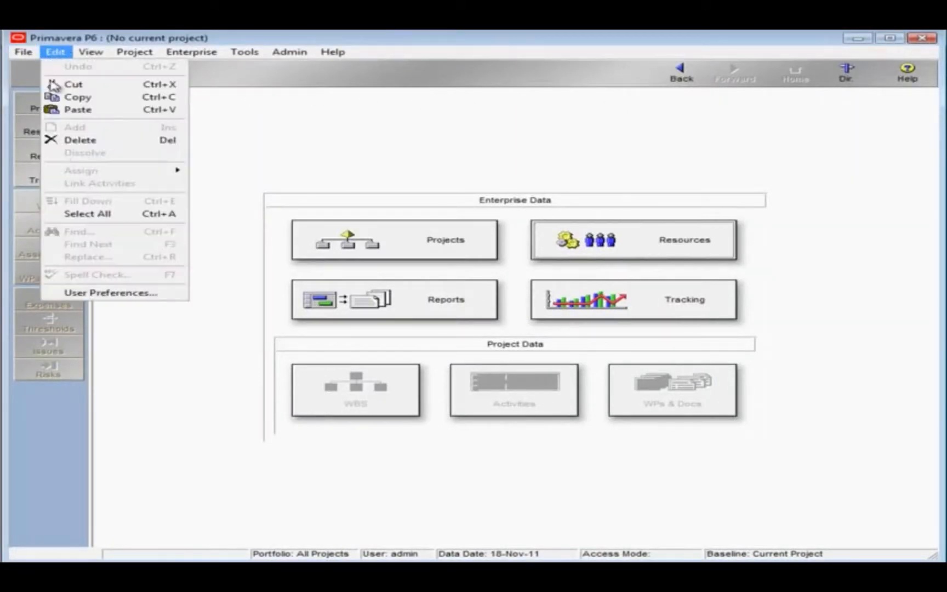
click(80, 293)
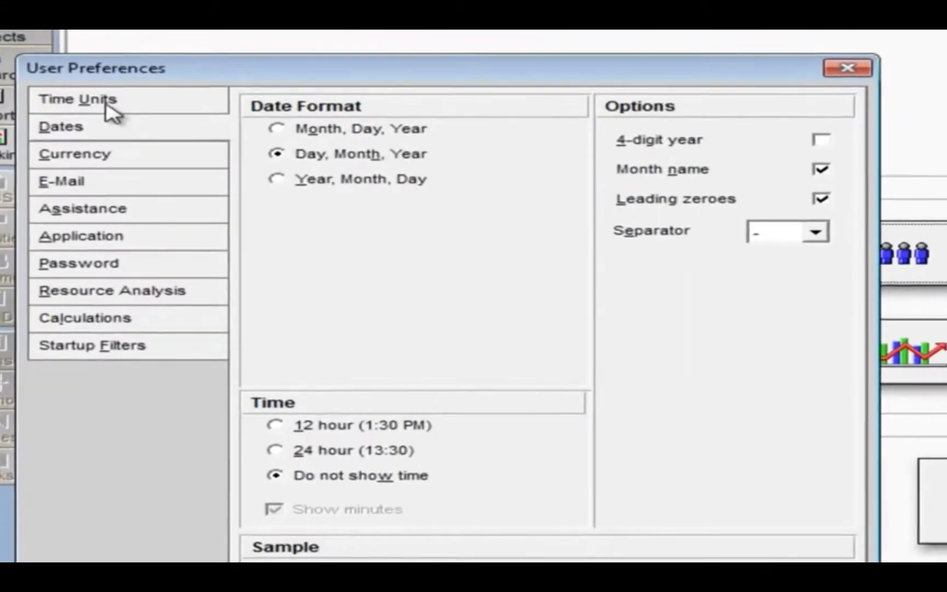
click(106, 146)
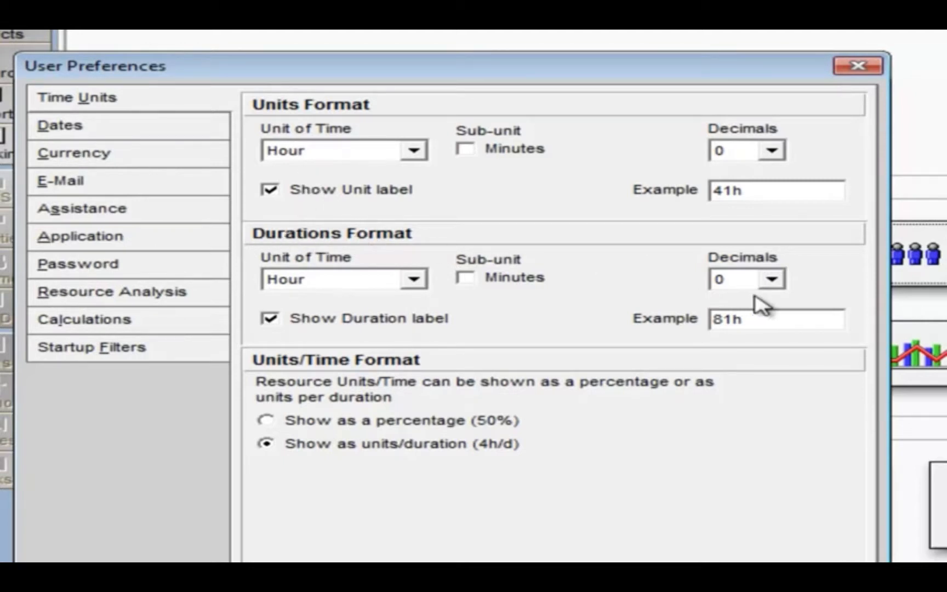
click(772, 281)
click(766, 317)
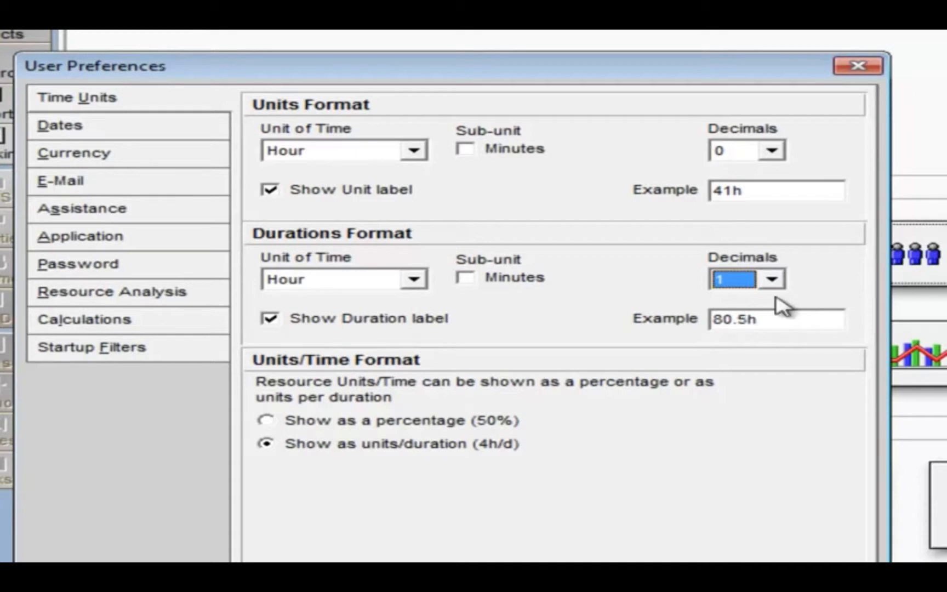
click(773, 279)
click(761, 320)
click(767, 286)
click(742, 331)
click(777, 287)
click(752, 316)
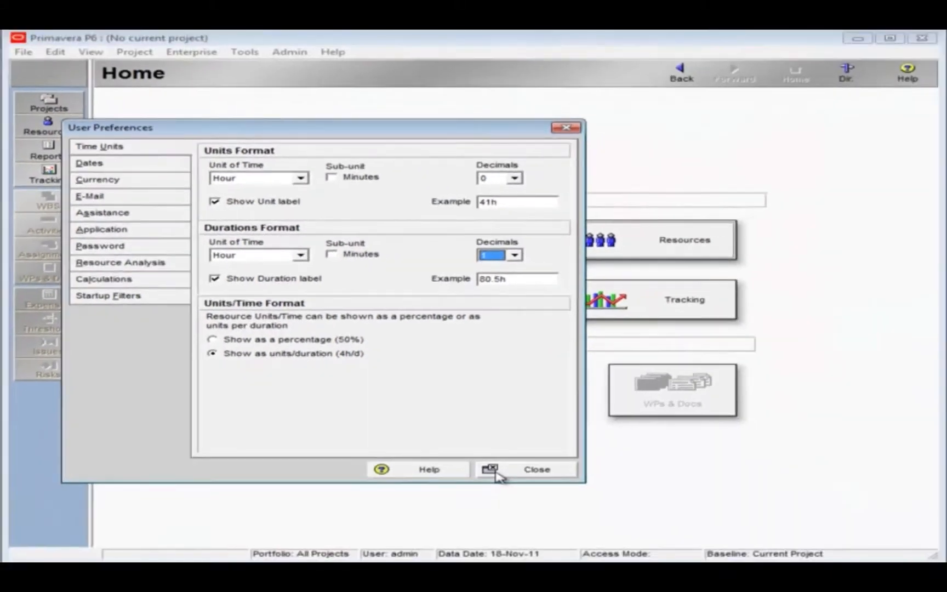
click(500, 474)
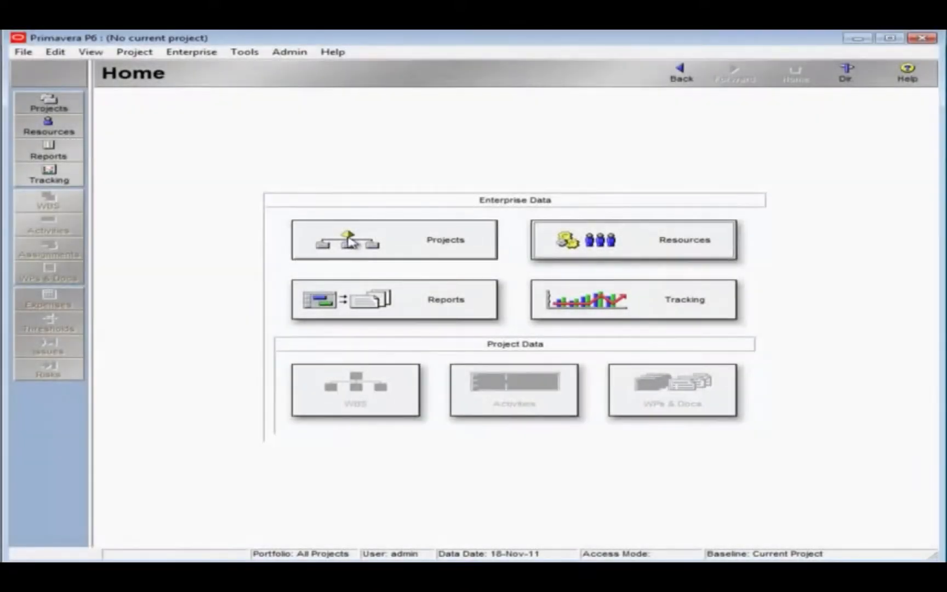
Open project 12TA, 2012 Unit One Turnaround, and collapse the Towers group in its activities.
click(351, 240)
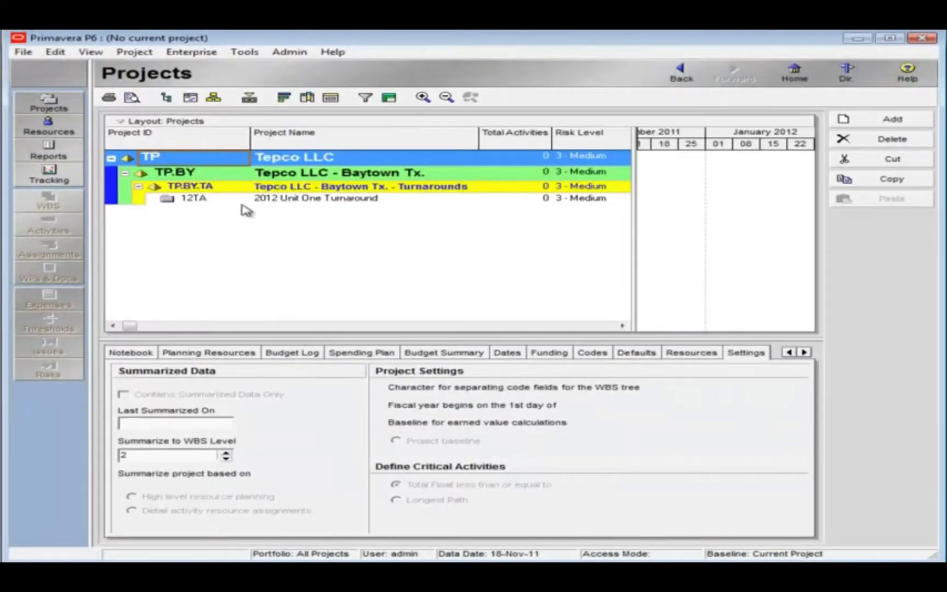
click(218, 199)
right_click(219, 205)
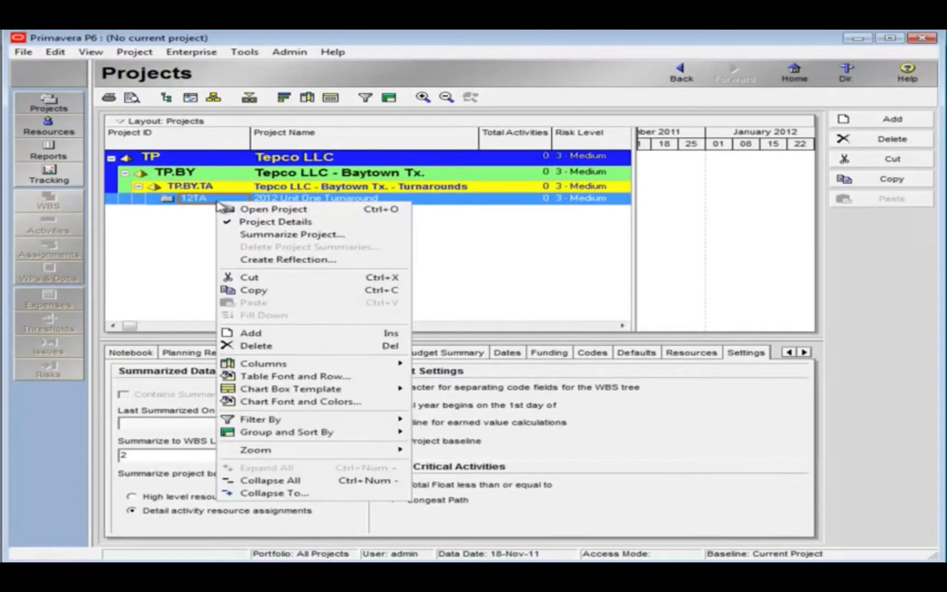
click(271, 209)
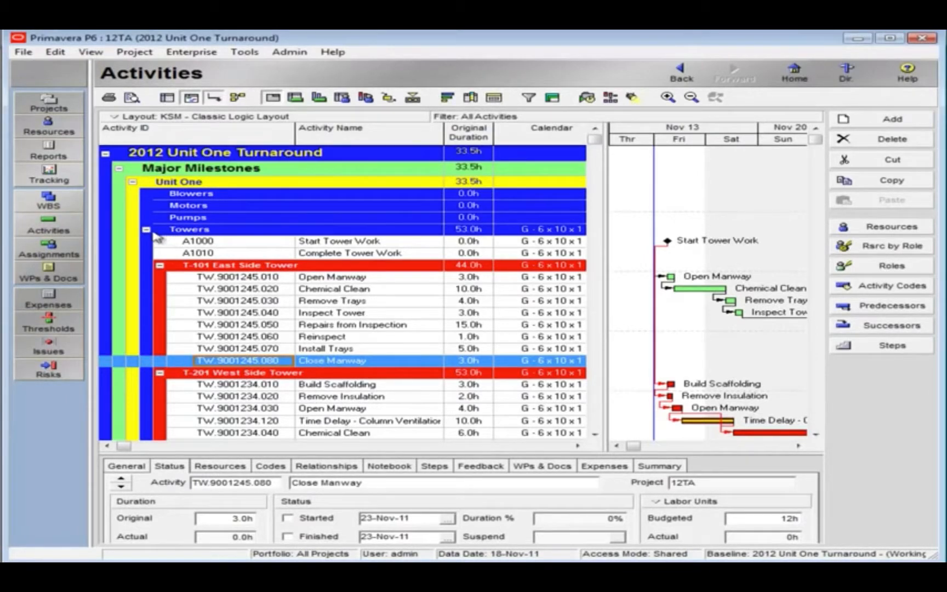
click(146, 230)
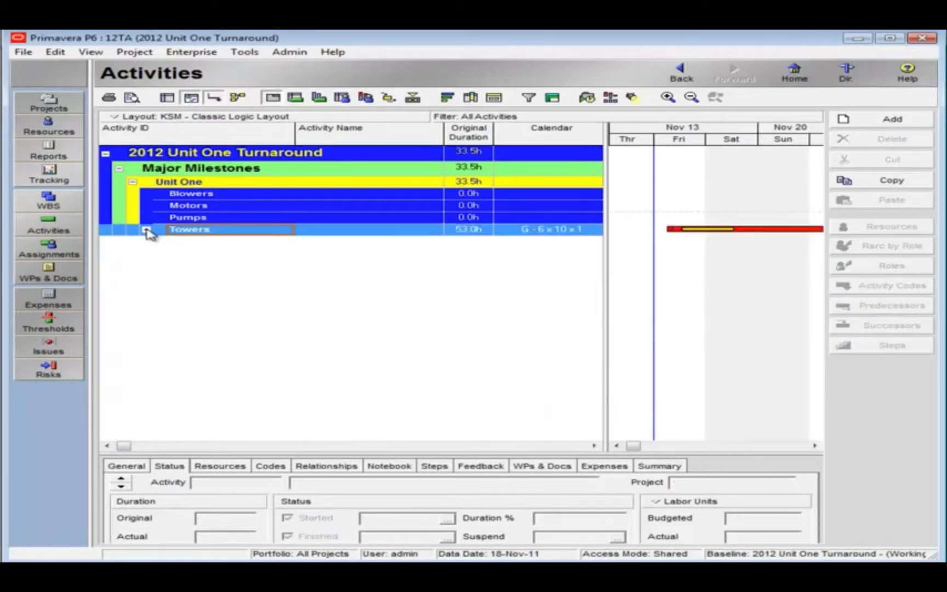
Add a WBS element below Blowers and outdent it to the same level under Unit One.
click(70, 205)
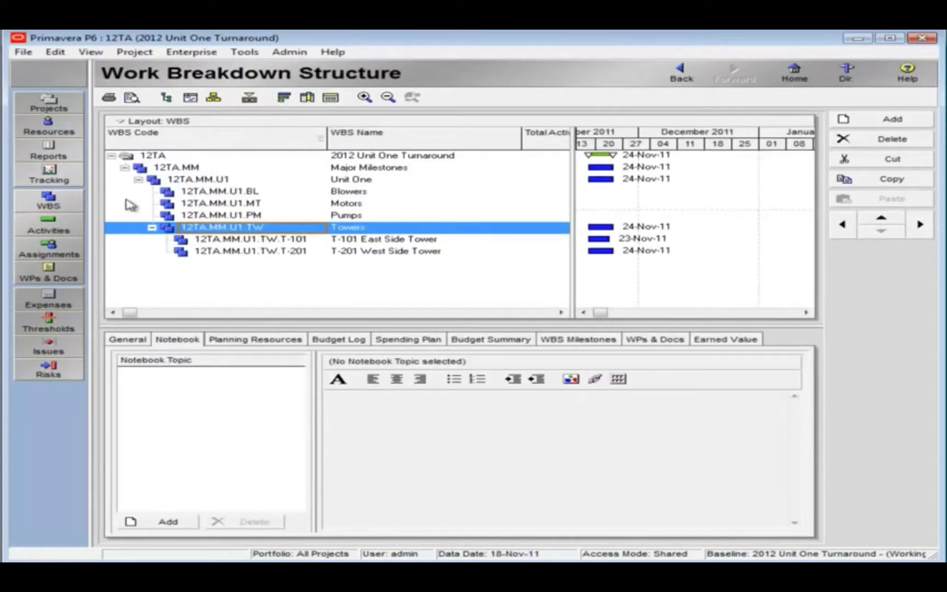
click(191, 193)
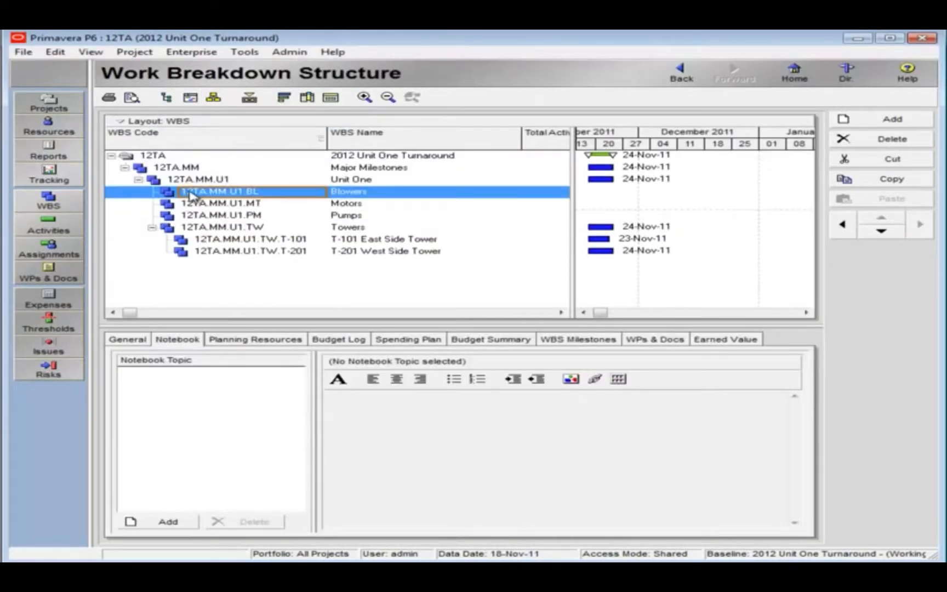
click(860, 122)
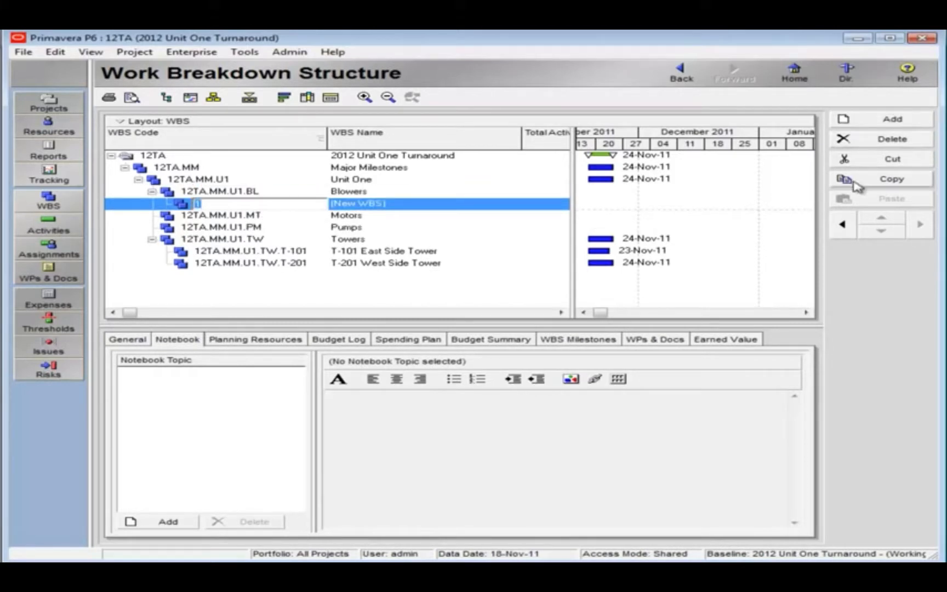
click(841, 226)
Give the new WBS element the code PV and the name Piping & Valves.
click(250, 203)
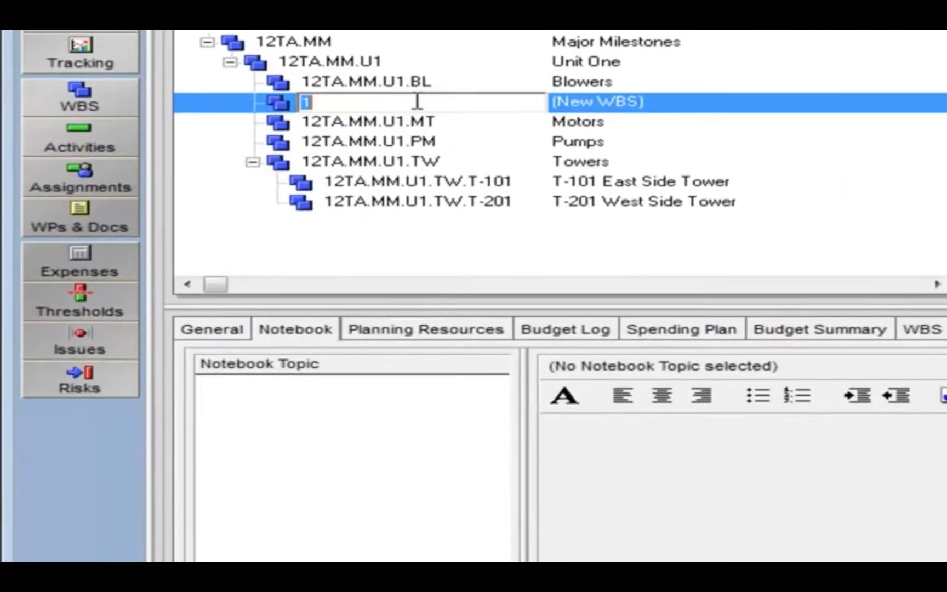
text(PV)
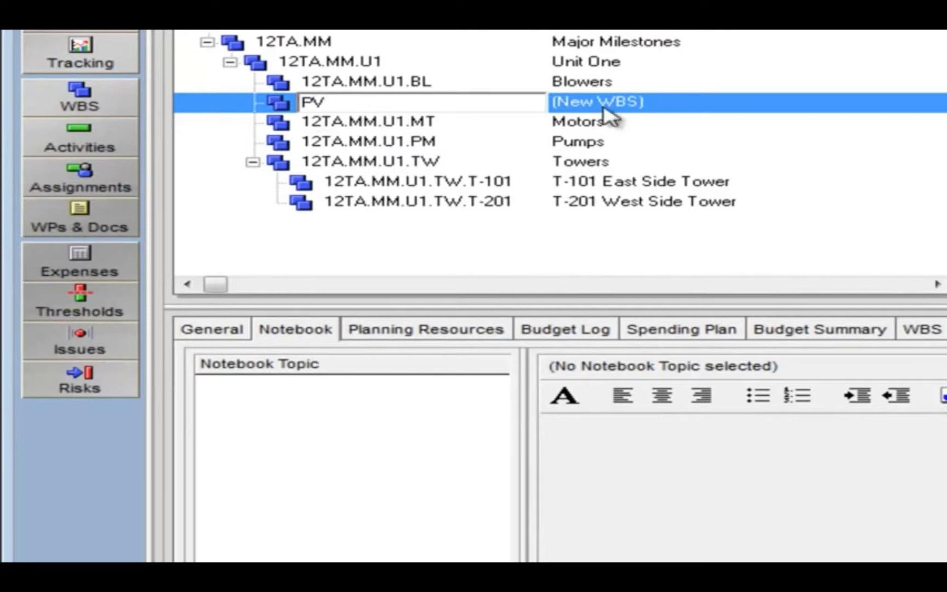
click(693, 110)
click(689, 103)
text(Piping & Valves)
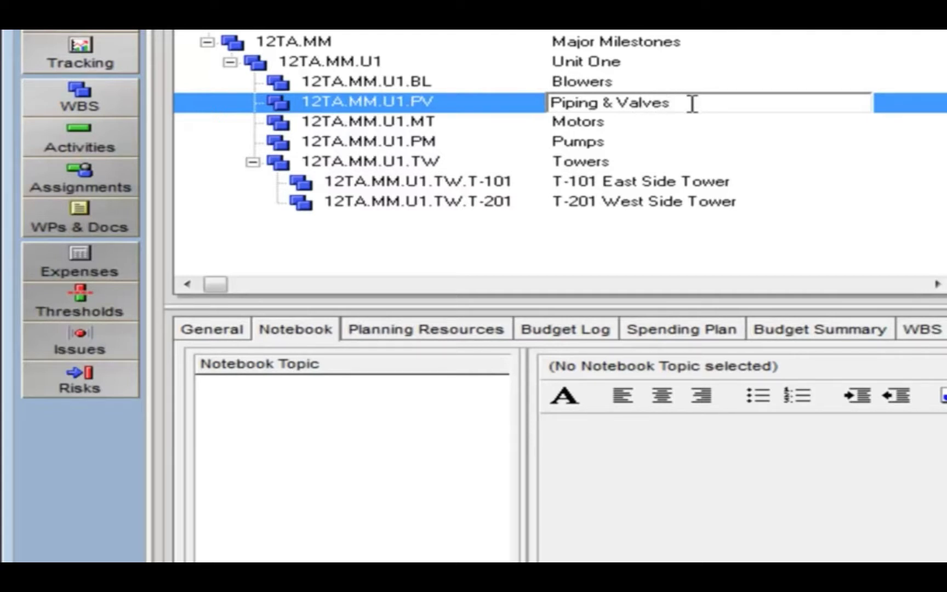
click(486, 105)
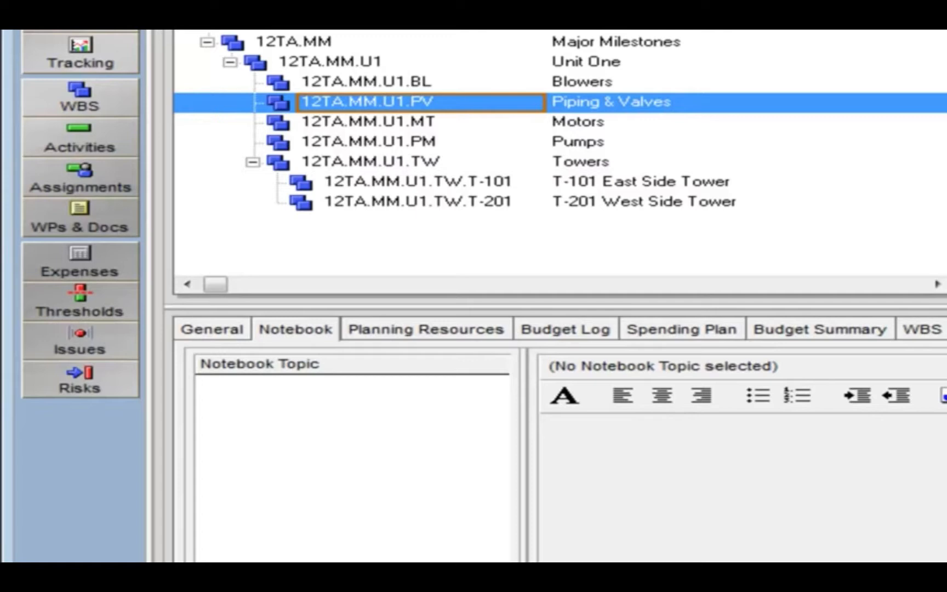
Add an activity named Test Activity under Piping & Valves in the project's activities.
click(91, 140)
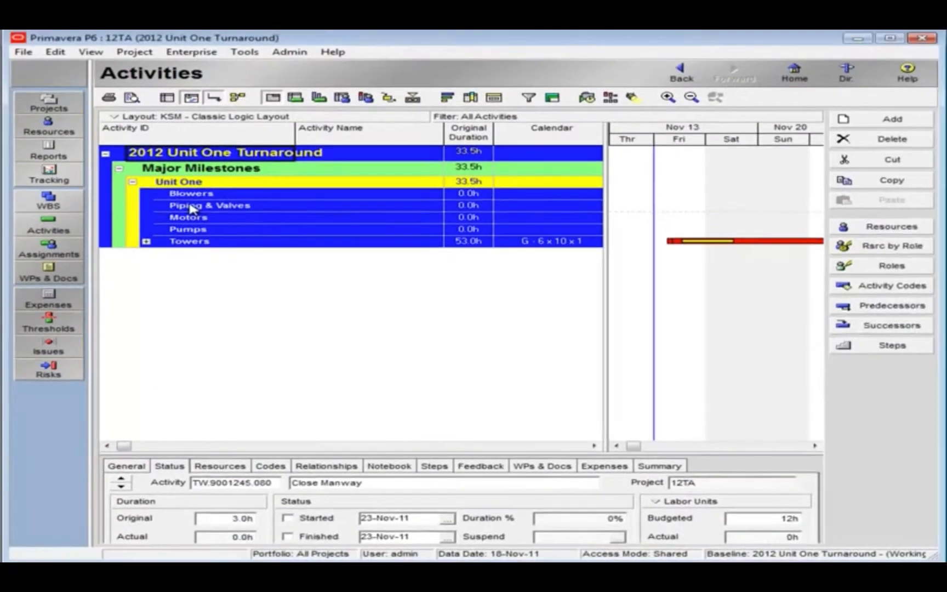
click(438, 113)
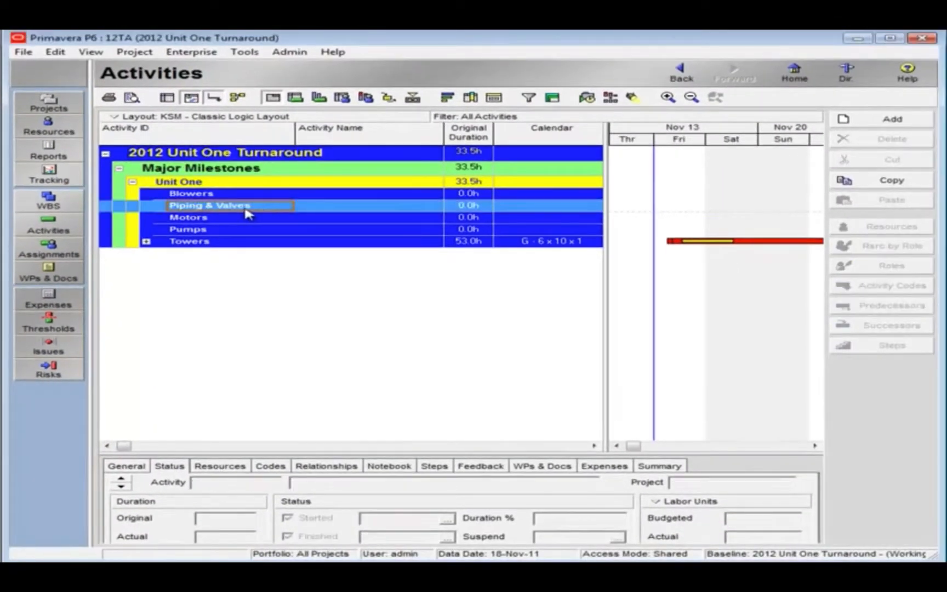
click(891, 119)
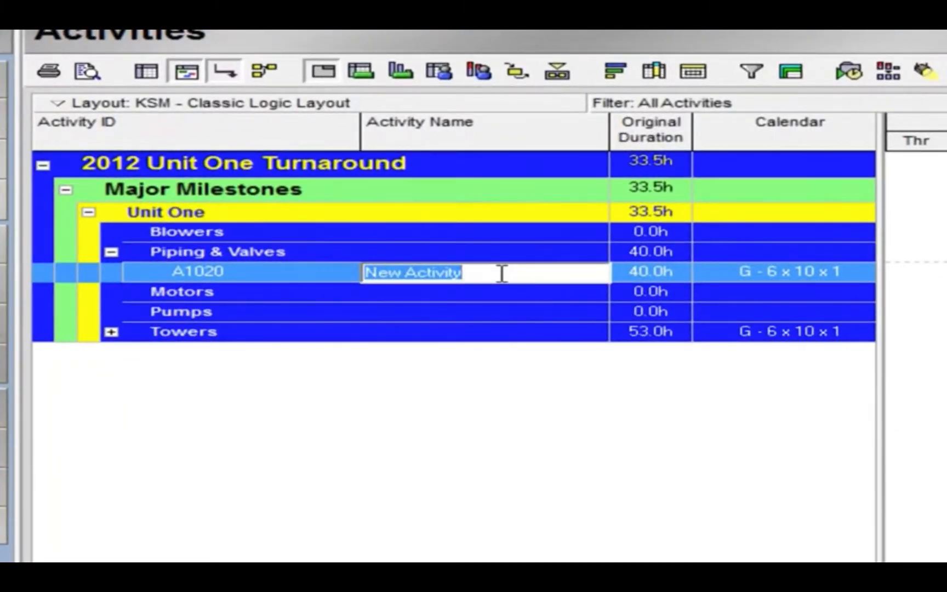
text(Test)
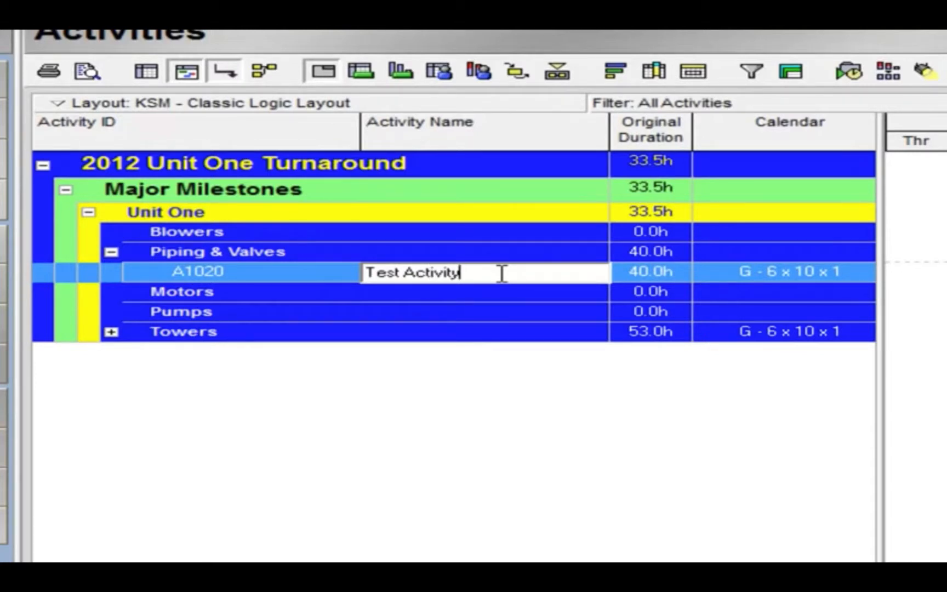
click(317, 275)
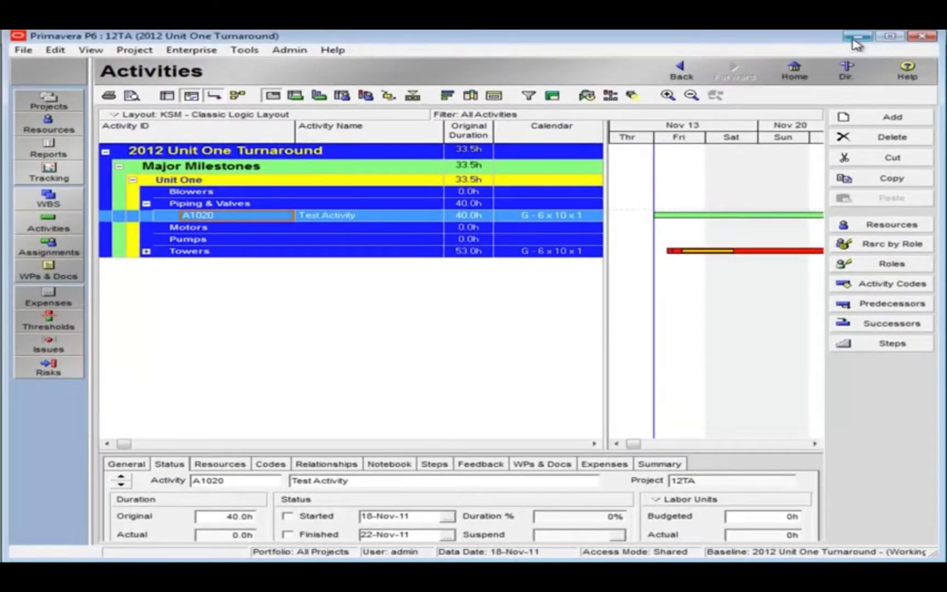
Switch to Activity Detail.xlsx in Excel and copy E11:G55 from the Acti Detail sheet to Sheet1, starting at A1.
click(856, 39)
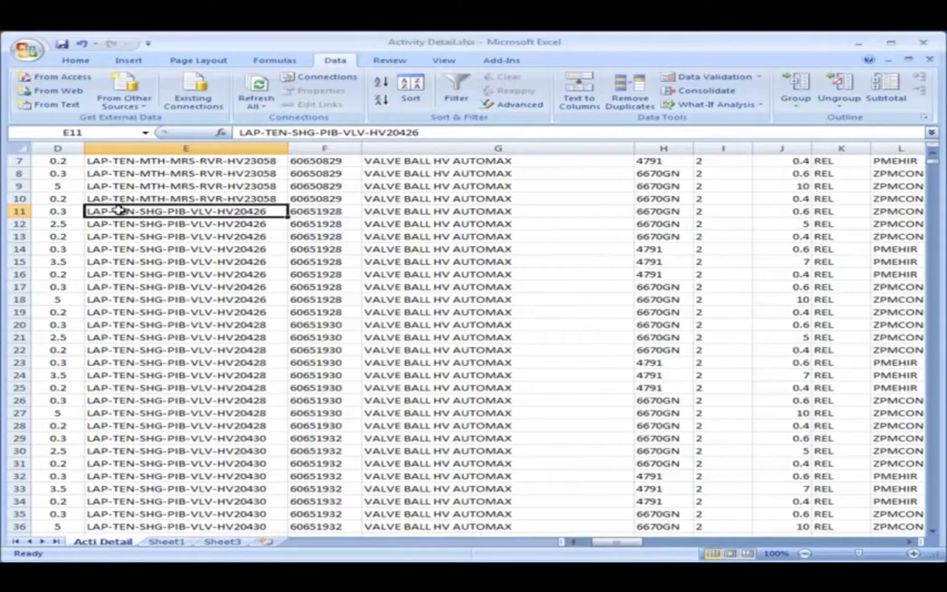
drag(124, 213, 415, 473)
right_click(357, 326)
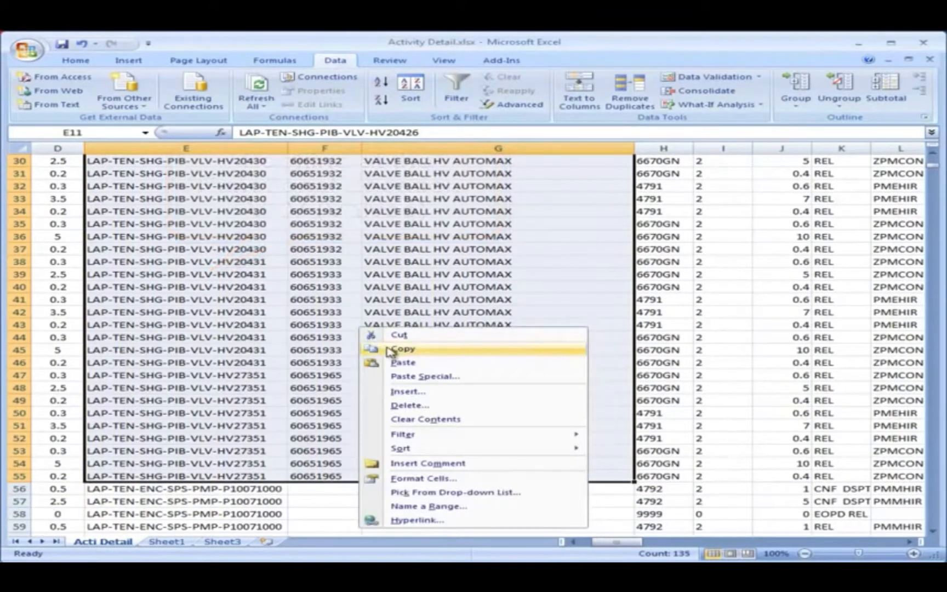
click(387, 350)
scroll(383, 353, up, 10)
click(167, 541)
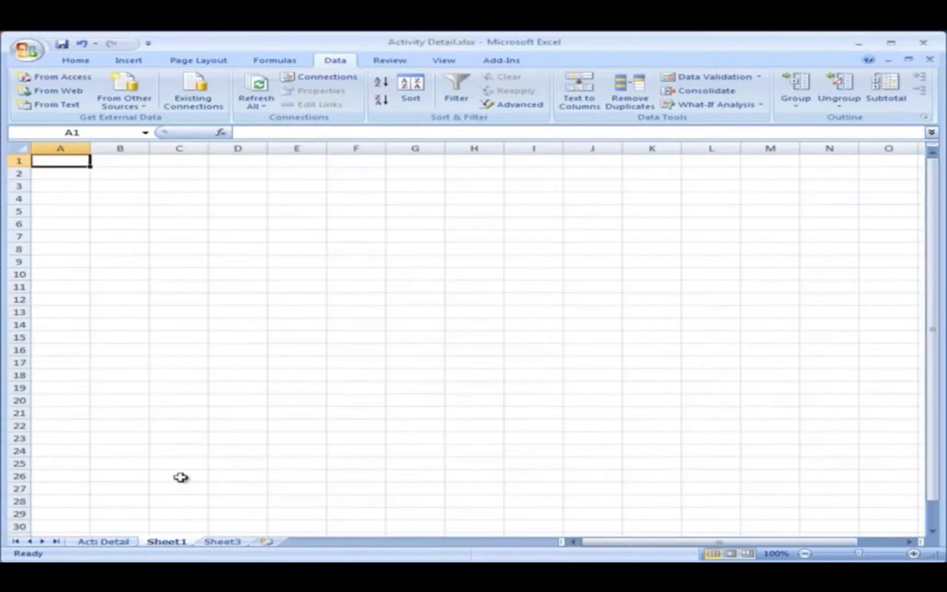
right_click(77, 161)
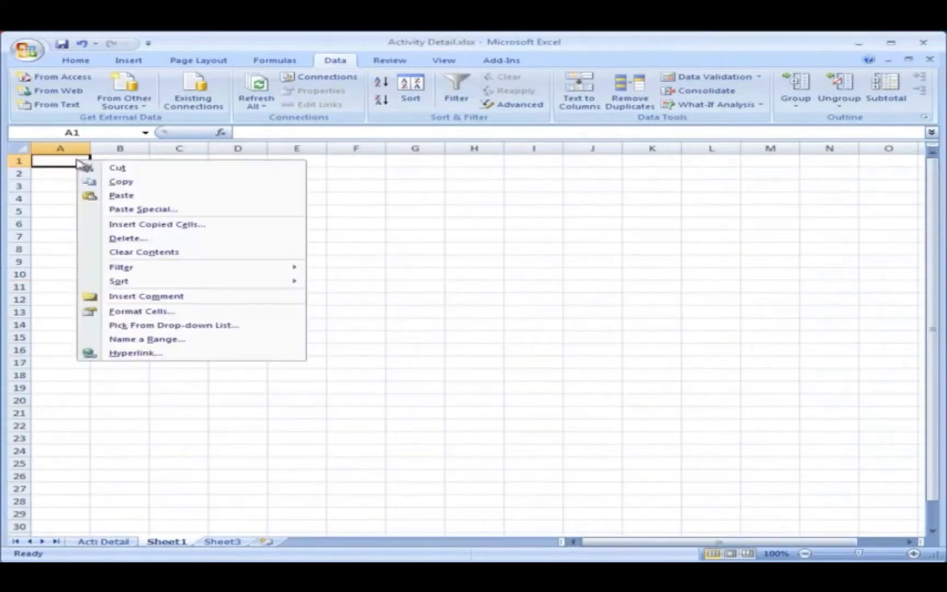
click(107, 197)
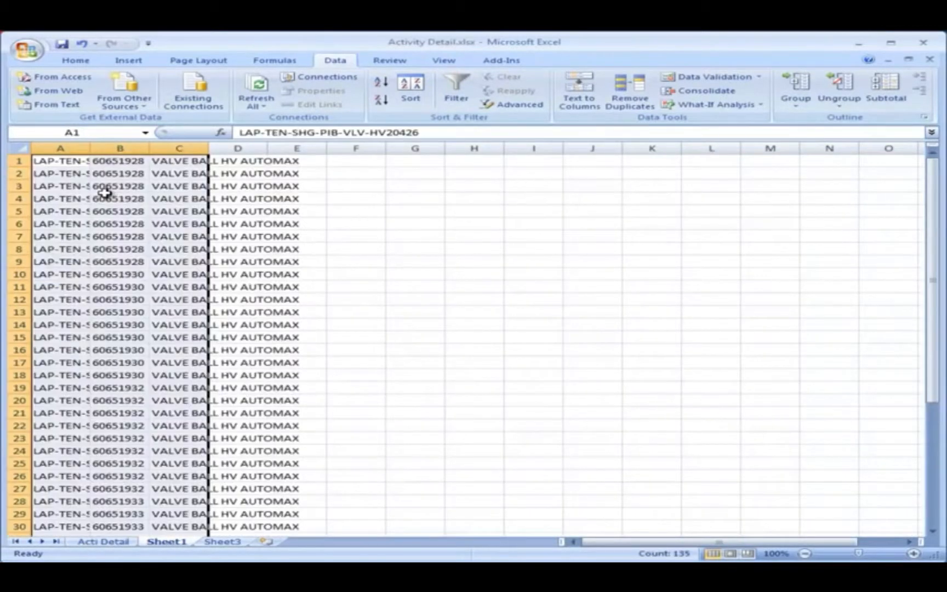
Autofit the widths of columns A and C on Sheet1 to the pasted data.
double_click(91, 149)
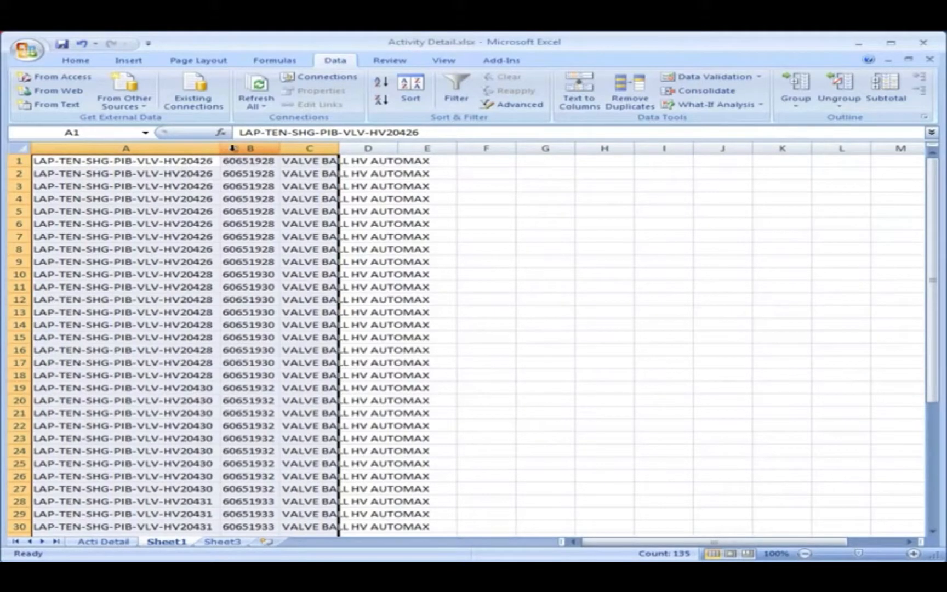
click(387, 173)
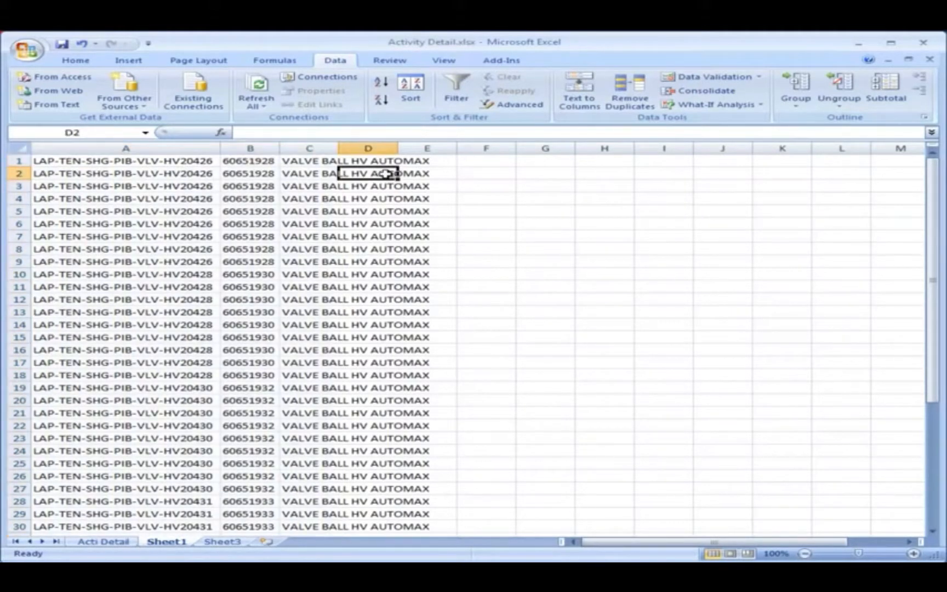
double_click(338, 148)
click(412, 211)
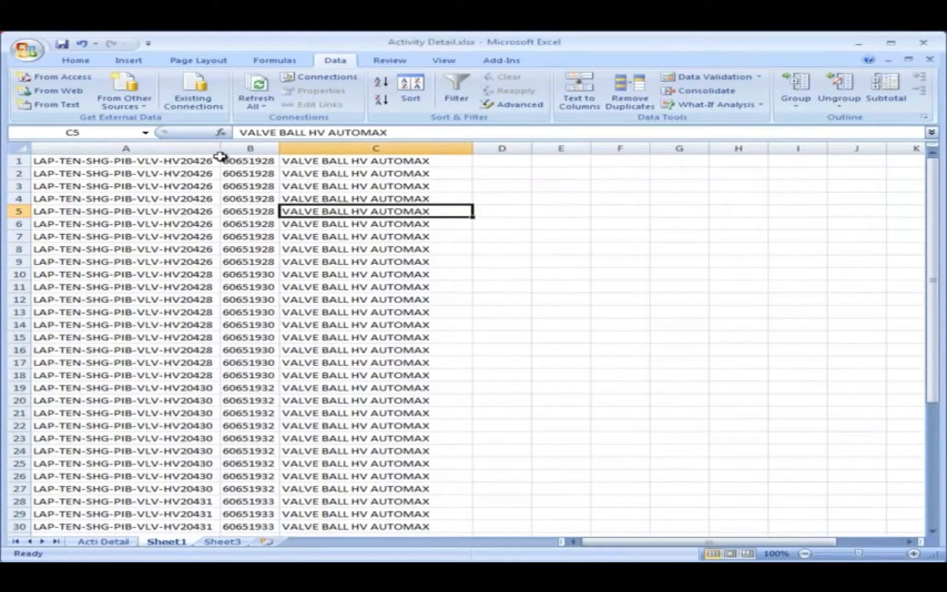
Remove the duplicate rows from Sheet1, comparing columns A, B and C.
drag(195, 160, 367, 146)
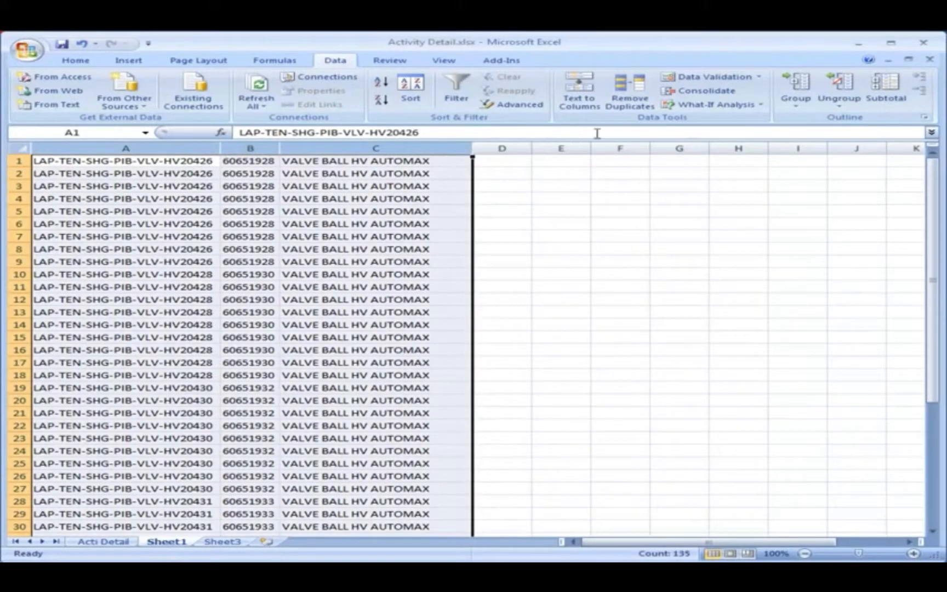
click(637, 113)
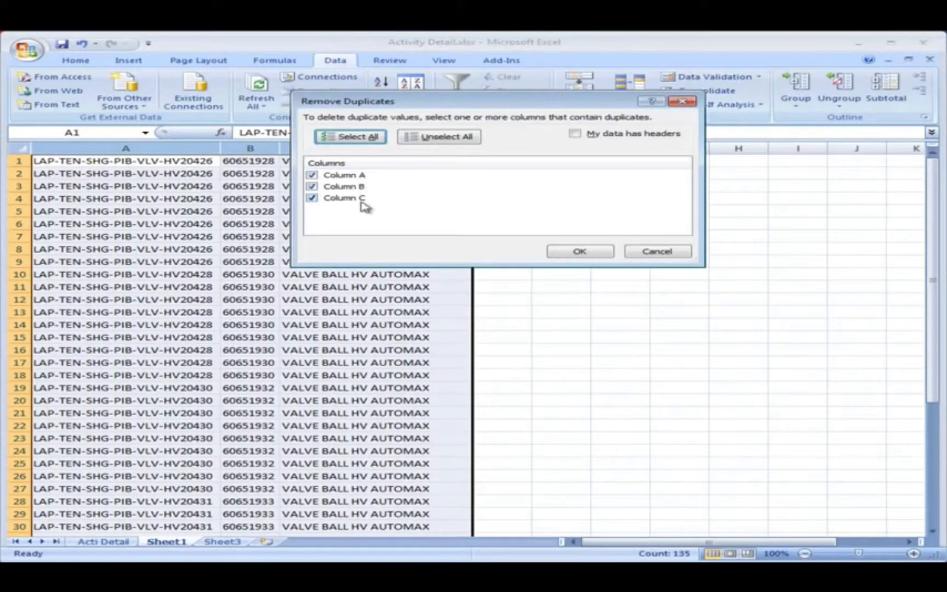
click(566, 252)
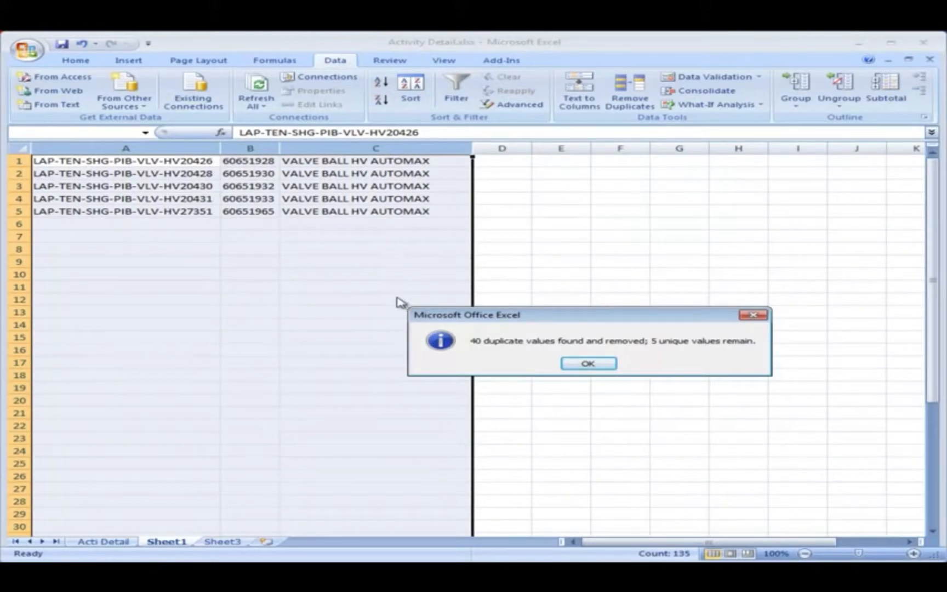
click(572, 365)
Widen column B slightly and clear the contents of B1:B5.
click(276, 174)
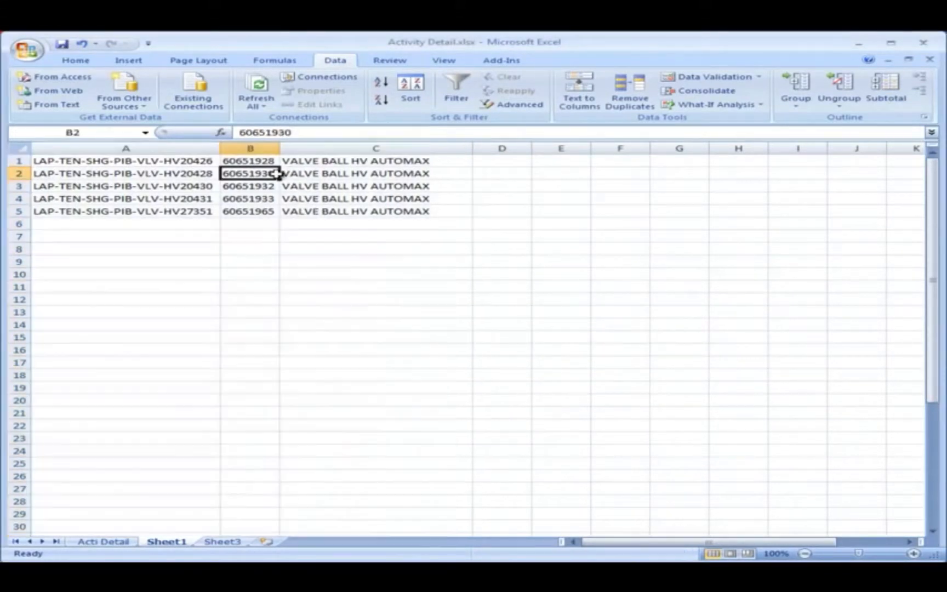
drag(279, 148, 258, 205)
click(276, 162)
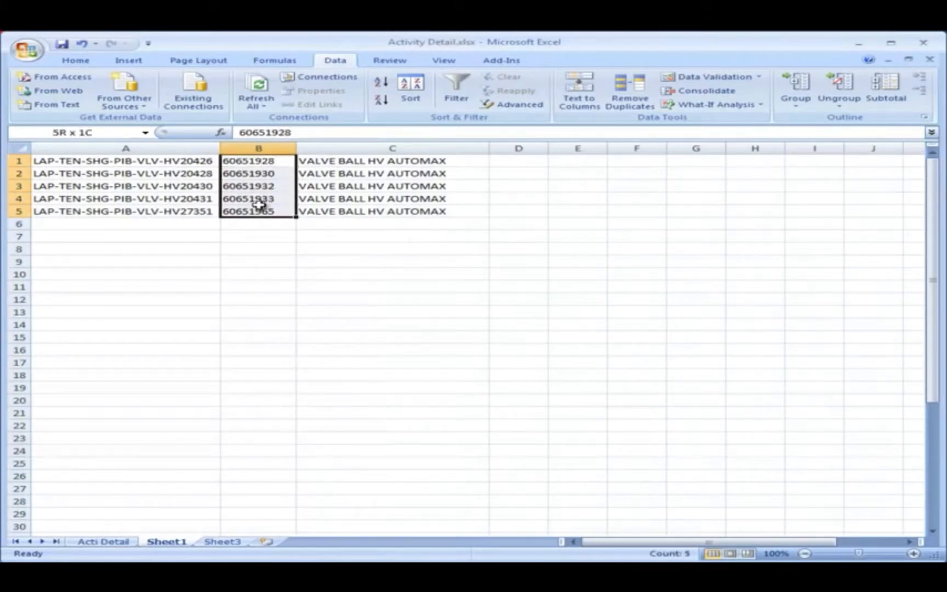
right_click(260, 207)
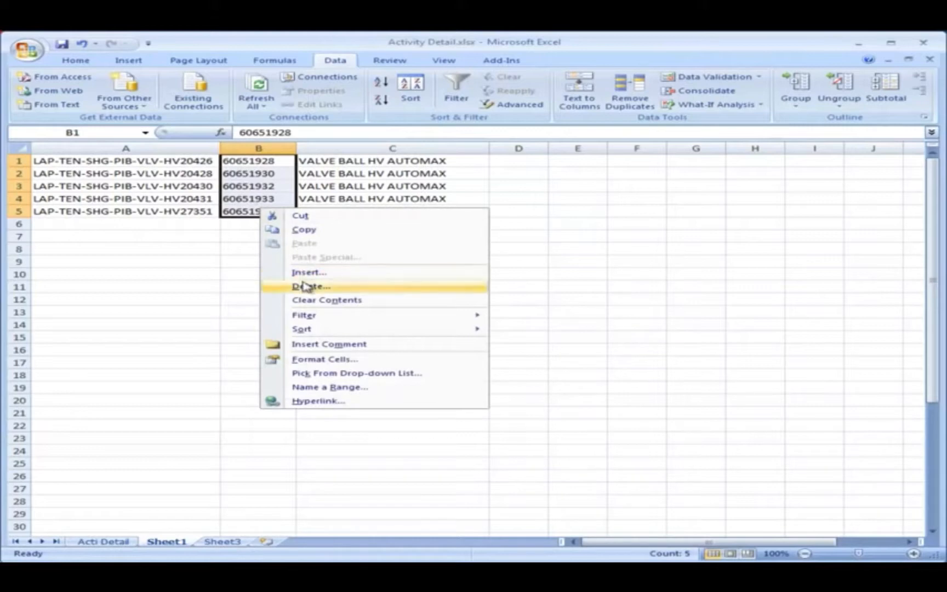
click(305, 300)
Enter =RIGHT(A1,7) in B1 to extract the short valve tag, and fill the formula down to B5.
click(259, 161)
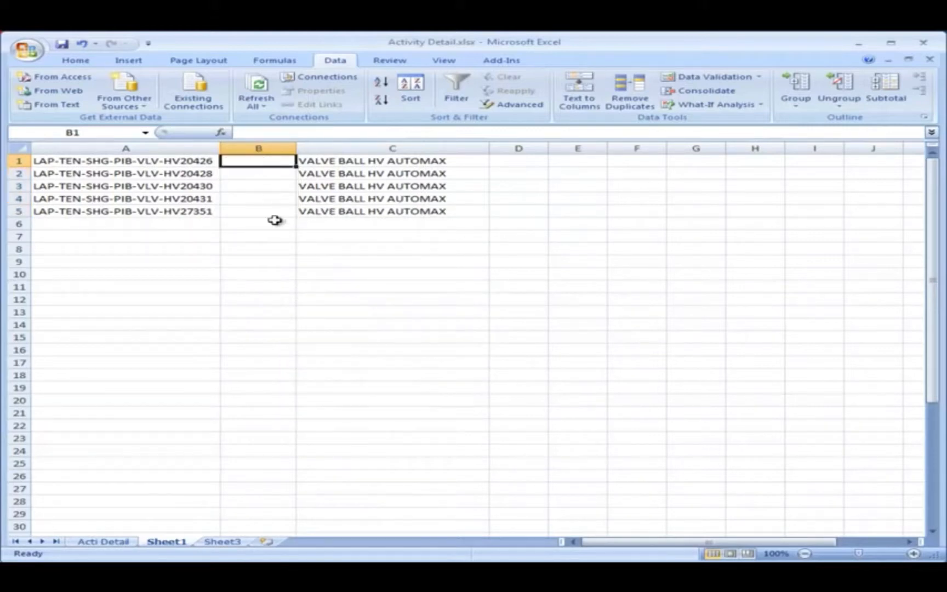
text(=right)
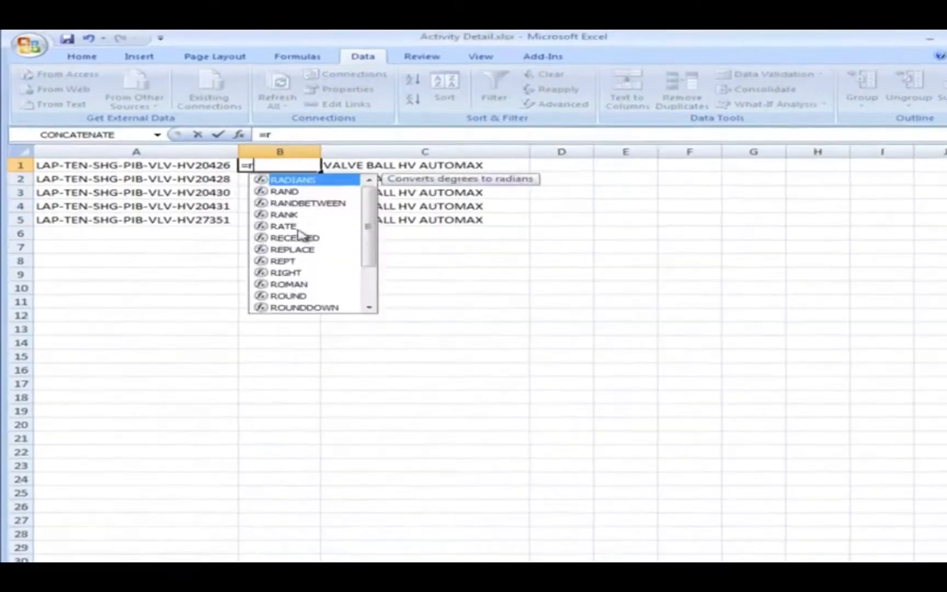
text(()
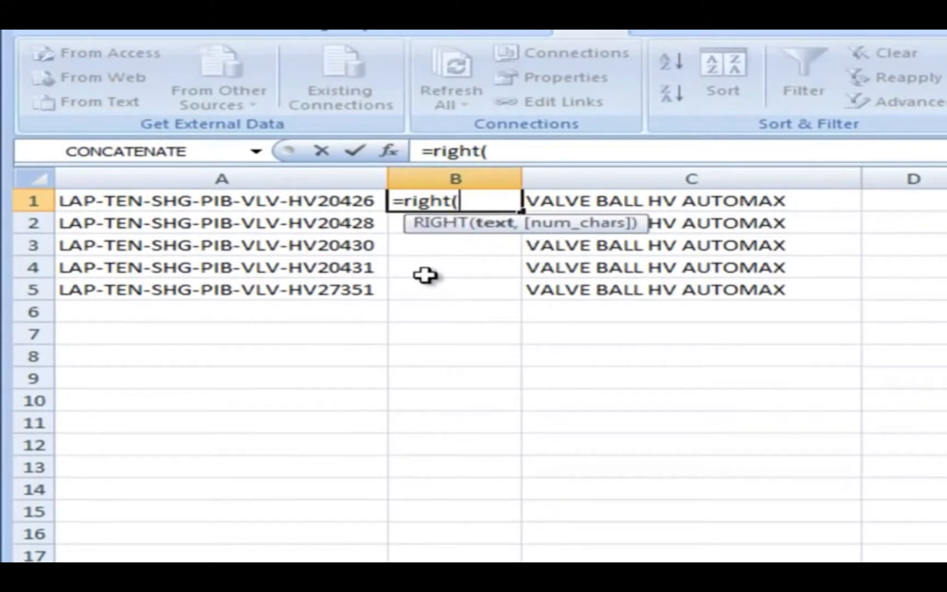
click(329, 197)
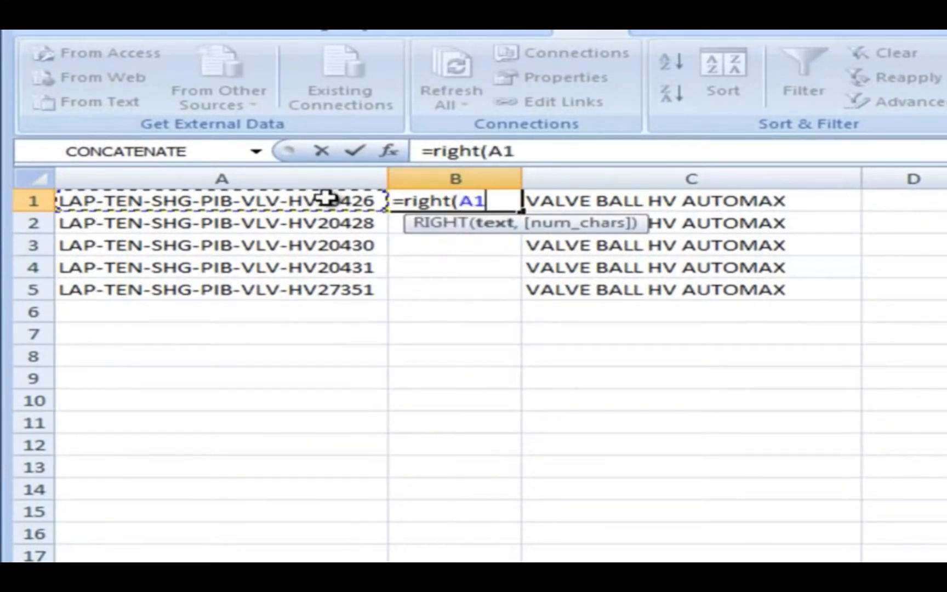
text(,7)
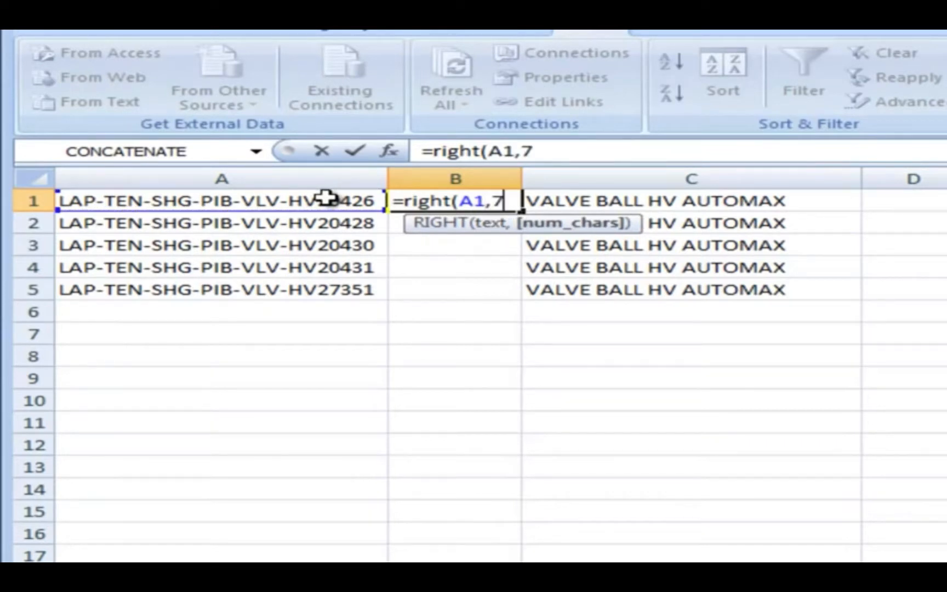
key(Return)
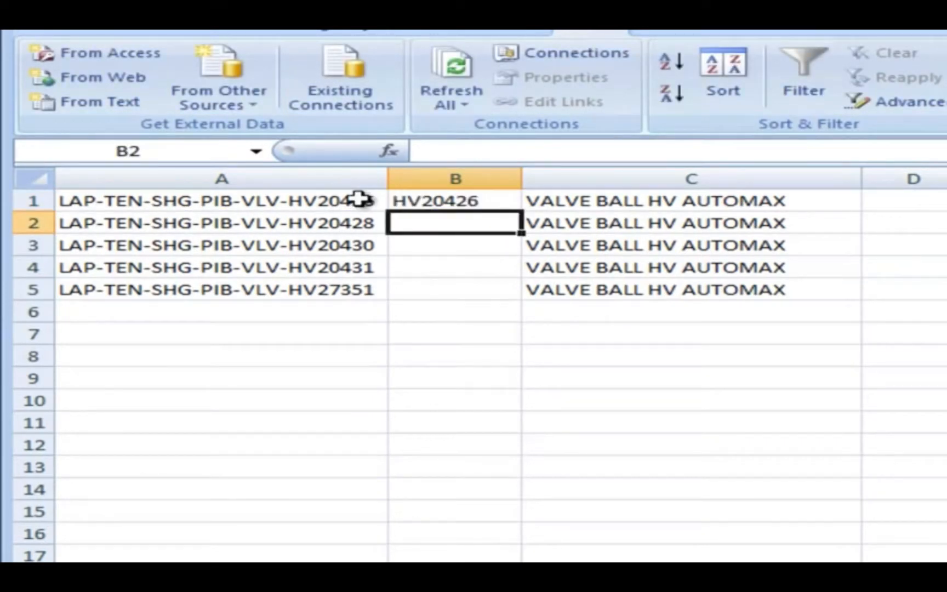
click(402, 197)
drag(519, 212, 517, 293)
Convert the RIGHT formulas in B1:B5 to plain values by copying them and pasting values in place.
right_click(490, 265)
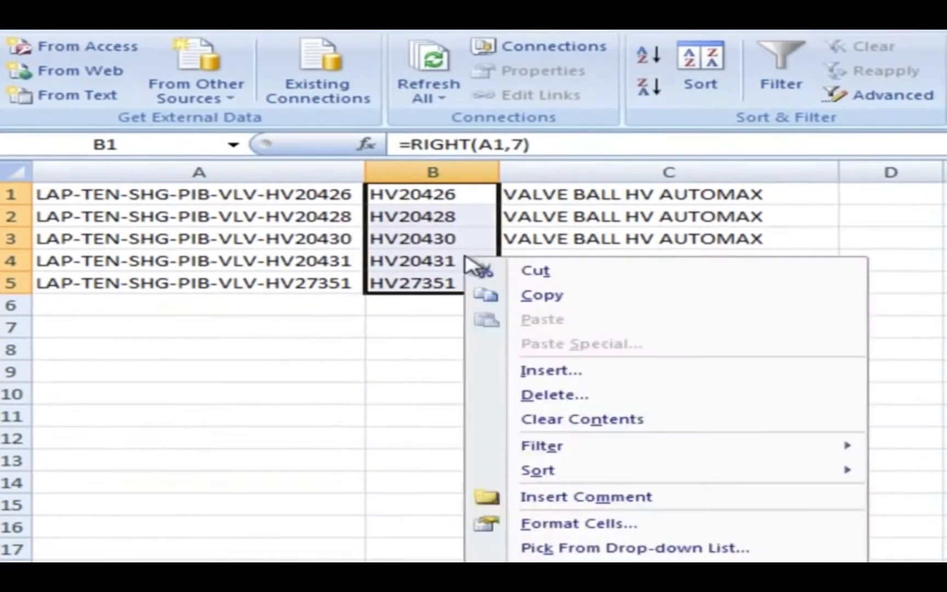
click(540, 303)
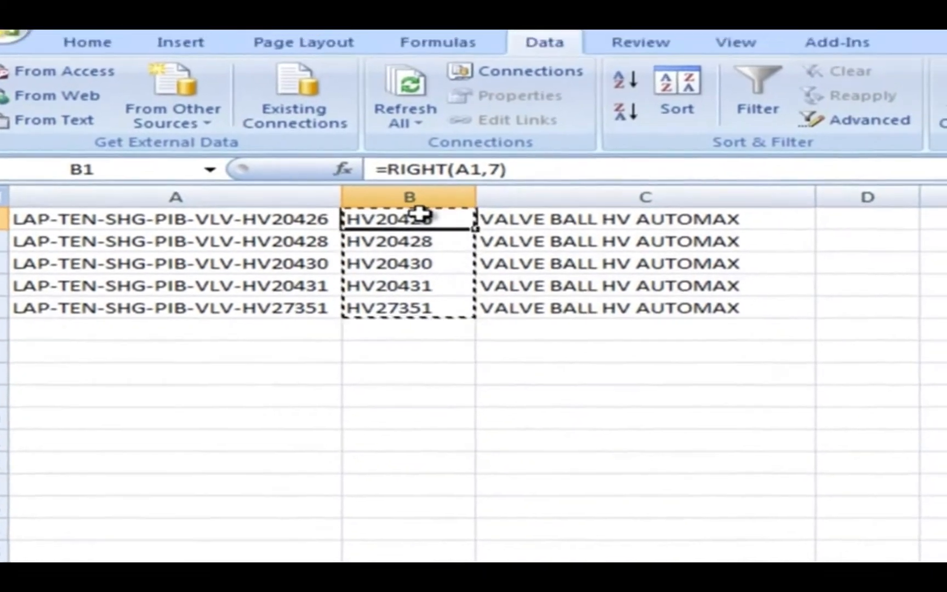
right_click(446, 190)
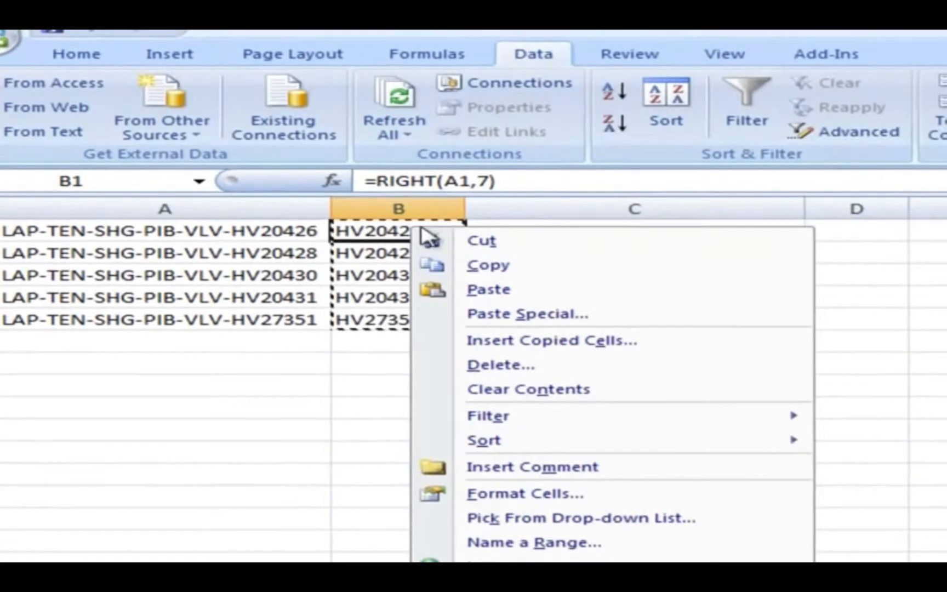
click(479, 315)
click(259, 226)
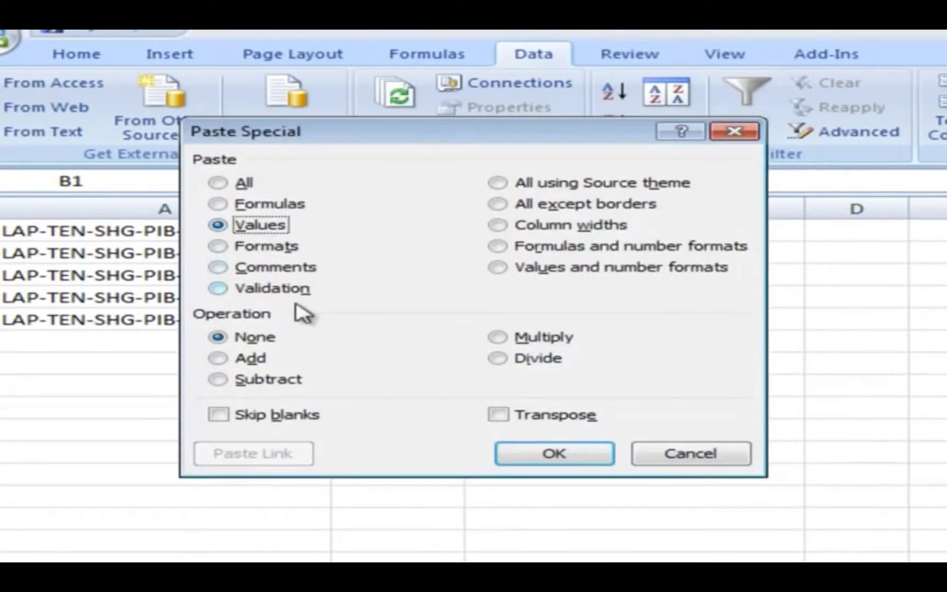
click(531, 456)
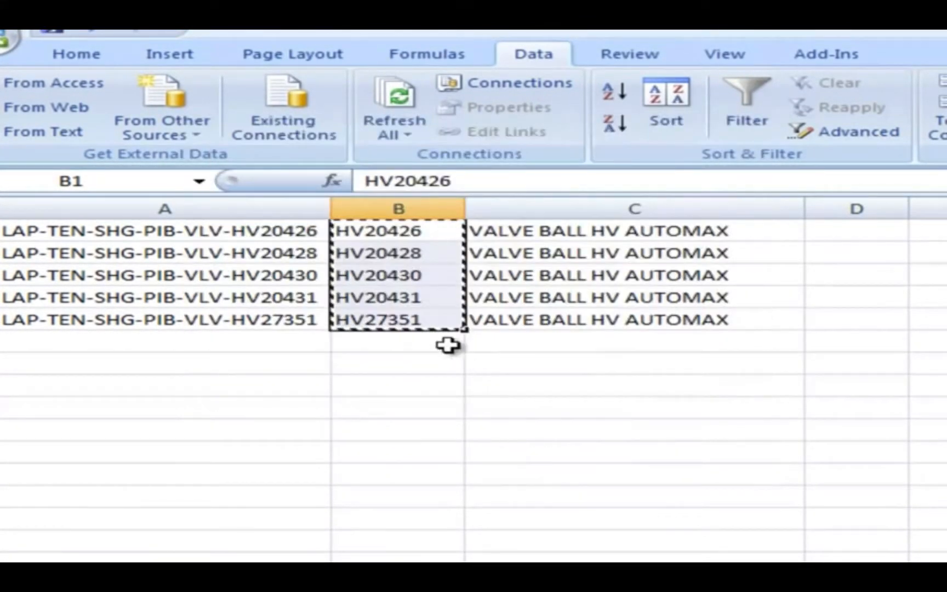
Delete column A with the full functional locations, and insert an empty column between the short tags and the descriptions.
click(272, 207)
right_click(271, 210)
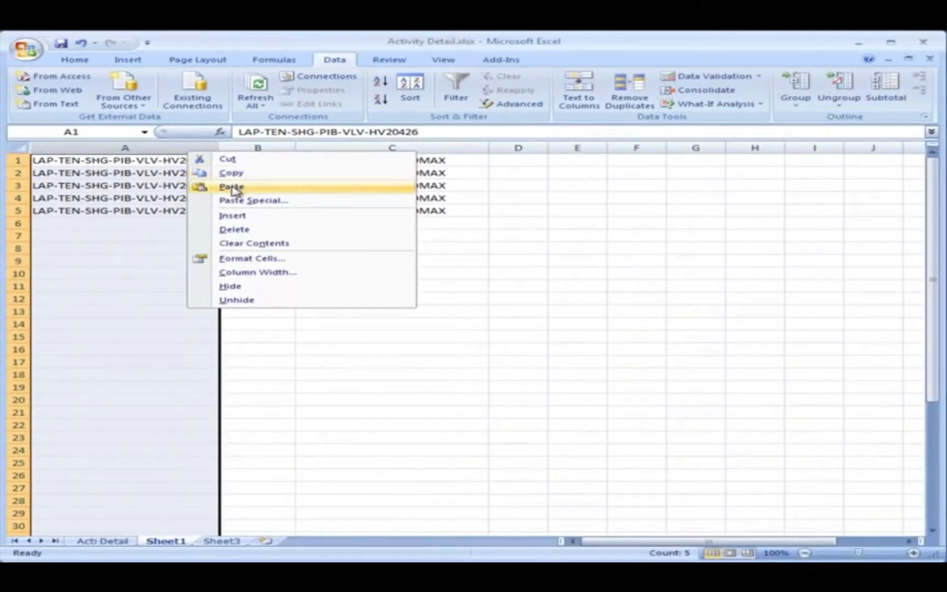
click(240, 229)
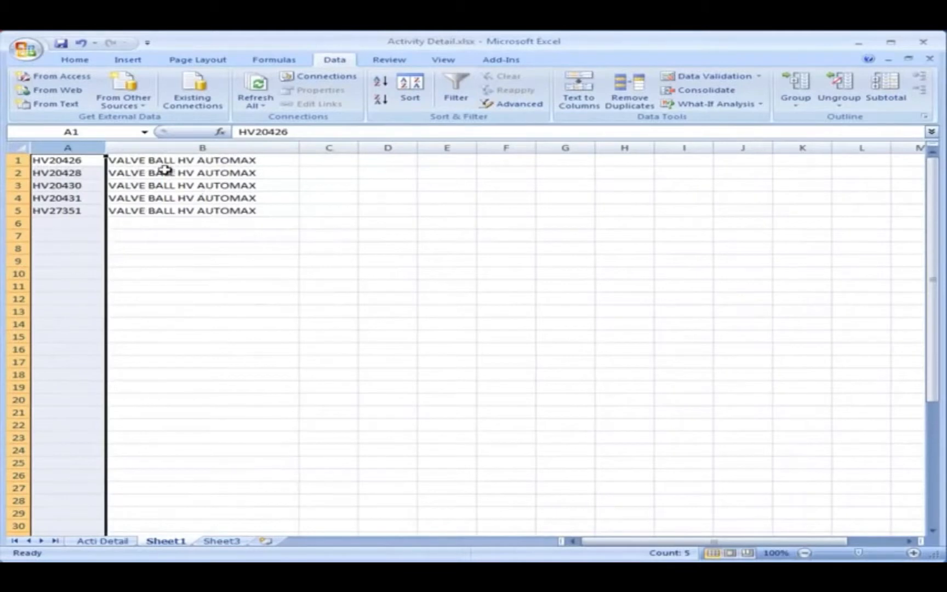
click(152, 145)
right_click(152, 146)
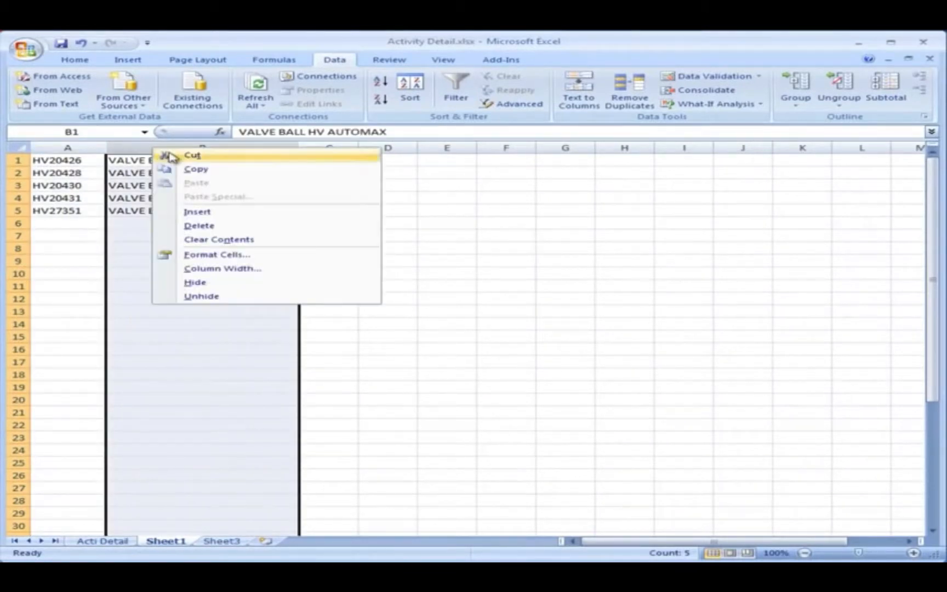
click(196, 213)
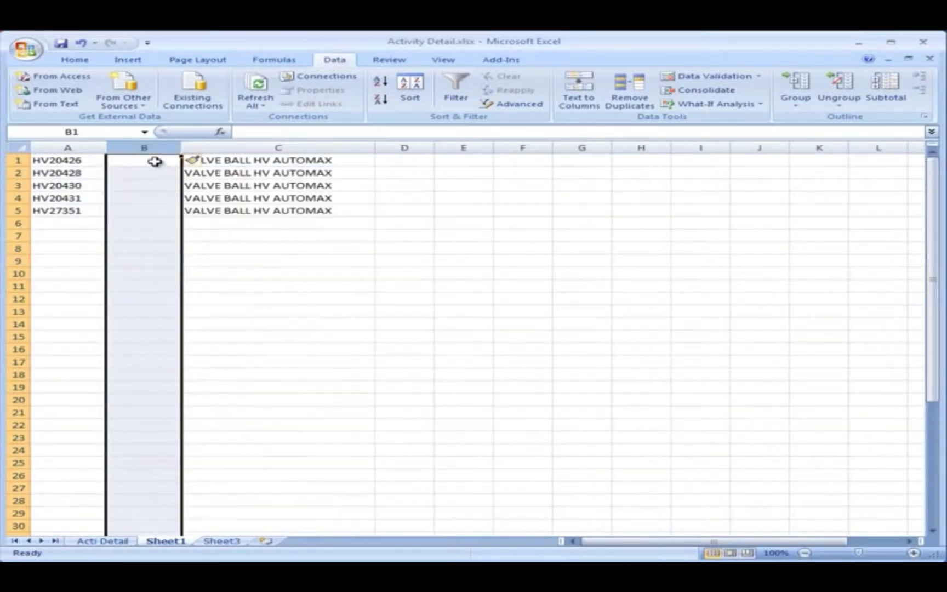
Build the formula =CONCATENATE(A1," - ",C1) in B1 to join the valve tag and its description.
click(154, 161)
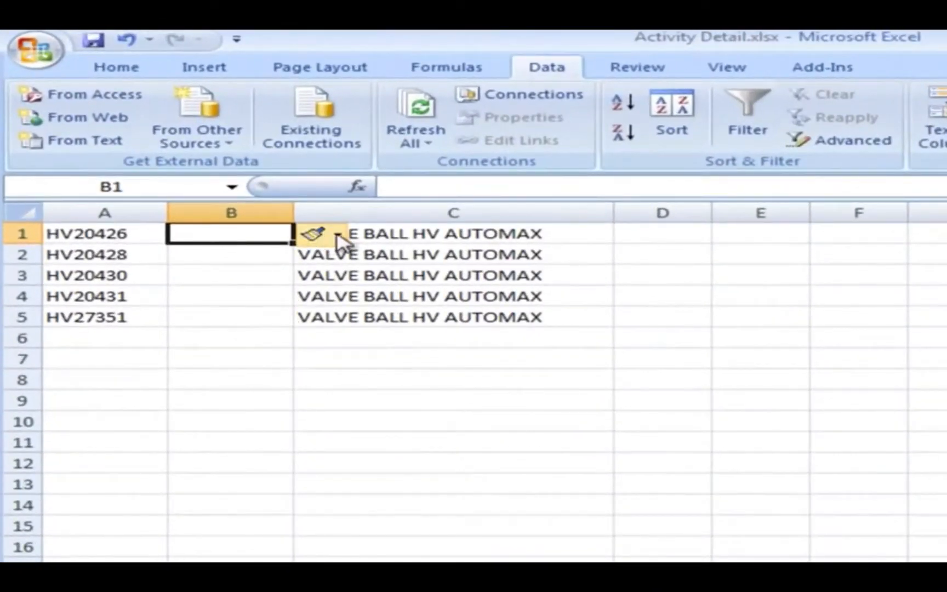
text(=)
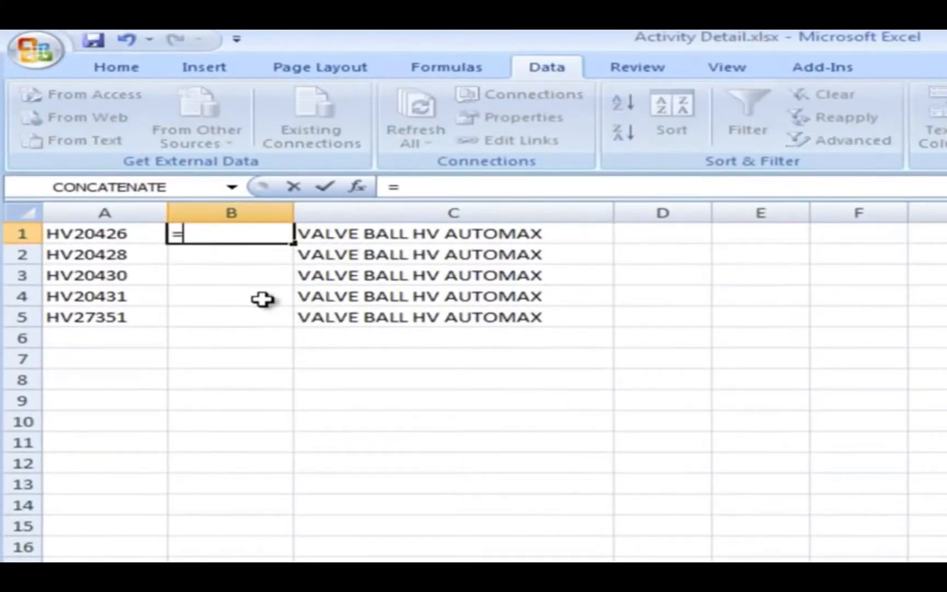
click(145, 189)
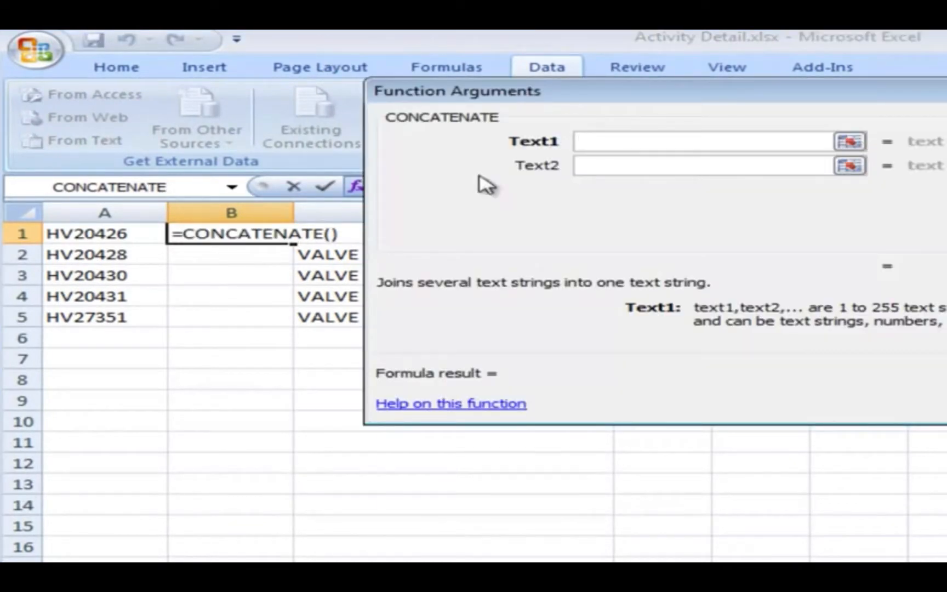
click(850, 144)
click(112, 233)
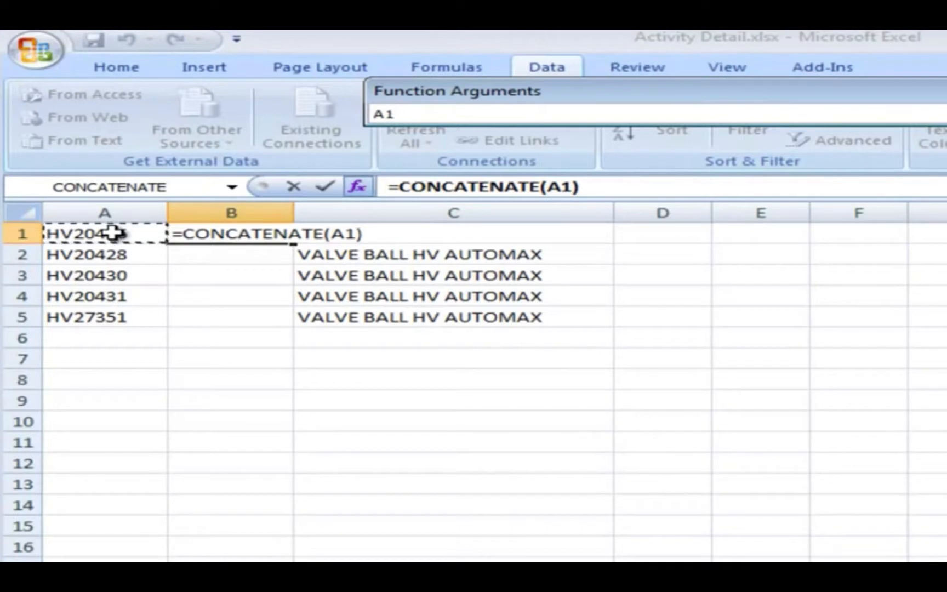
key(Return)
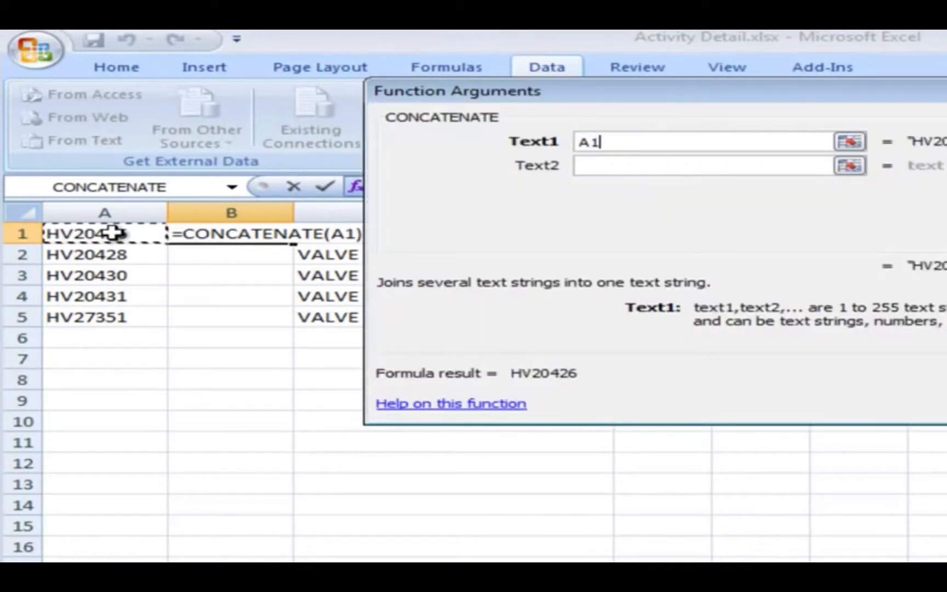
click(593, 163)
text(-)
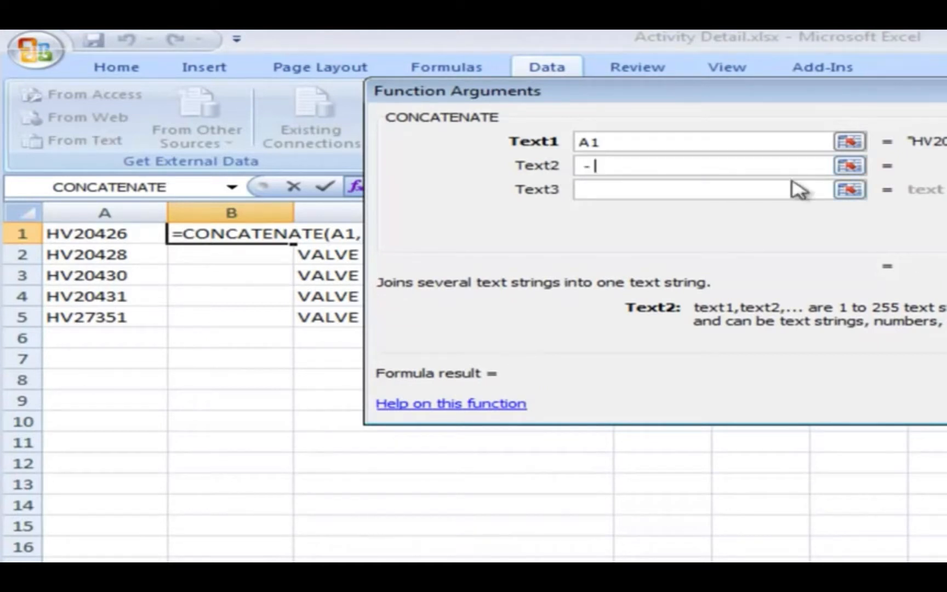
click(849, 191)
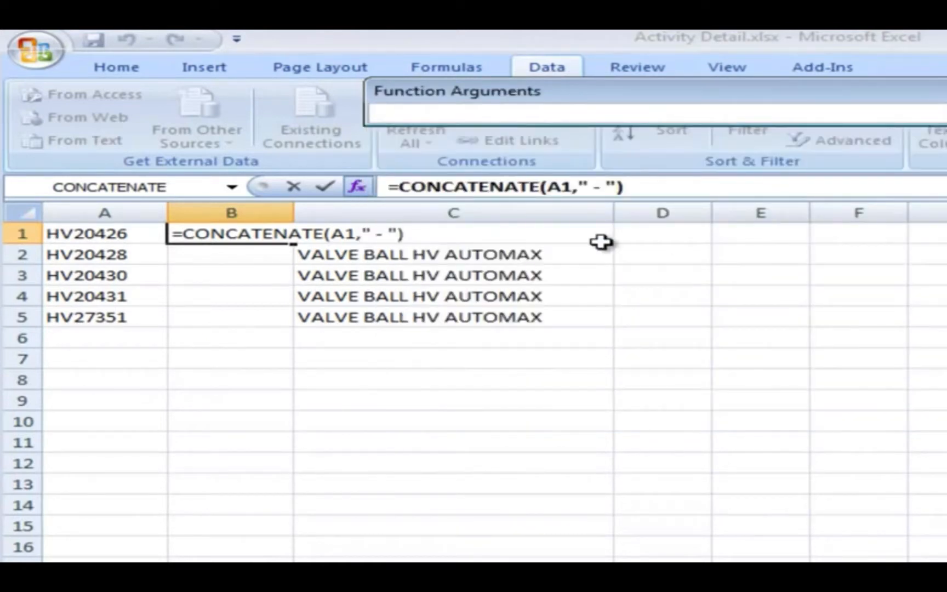
click(558, 235)
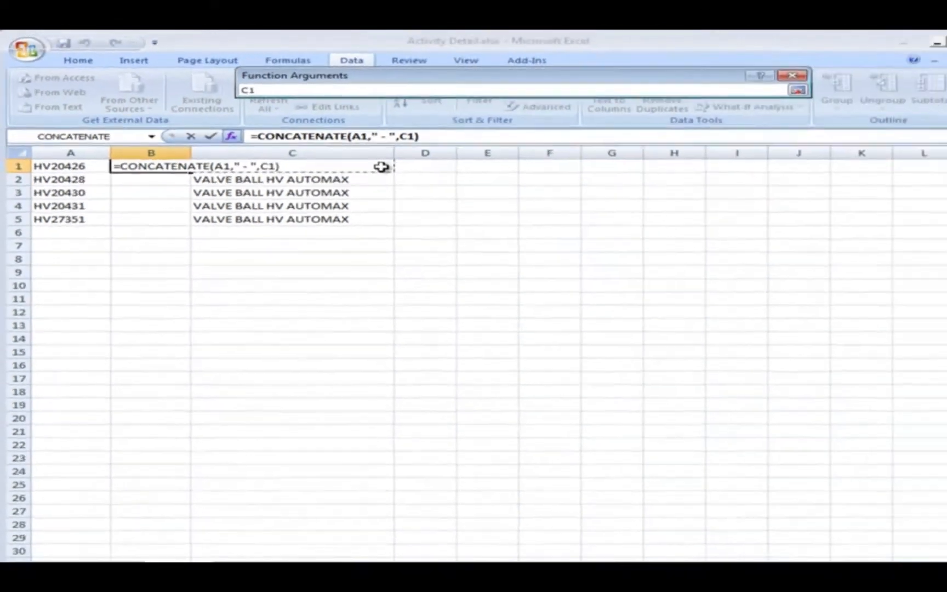
key(Return)
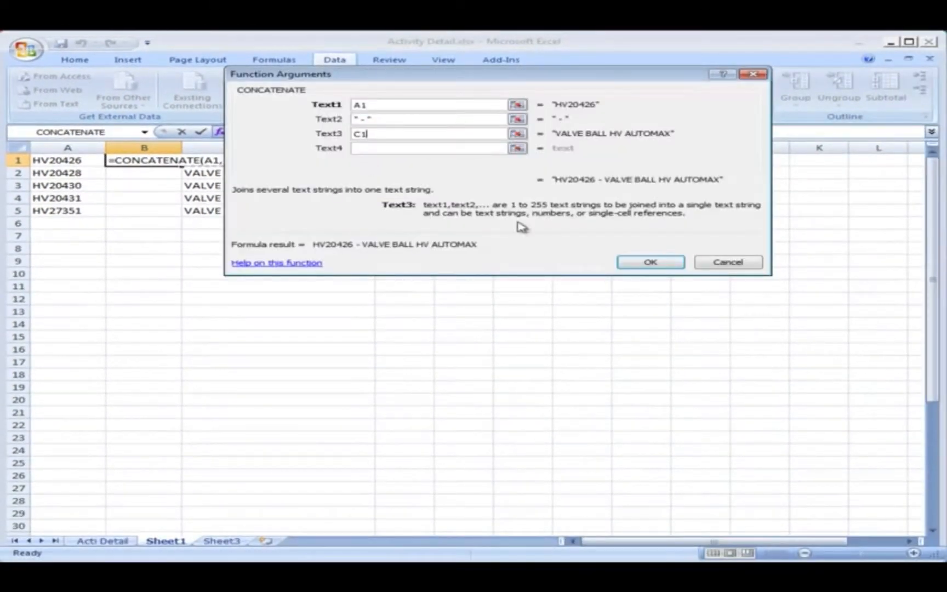
click(647, 262)
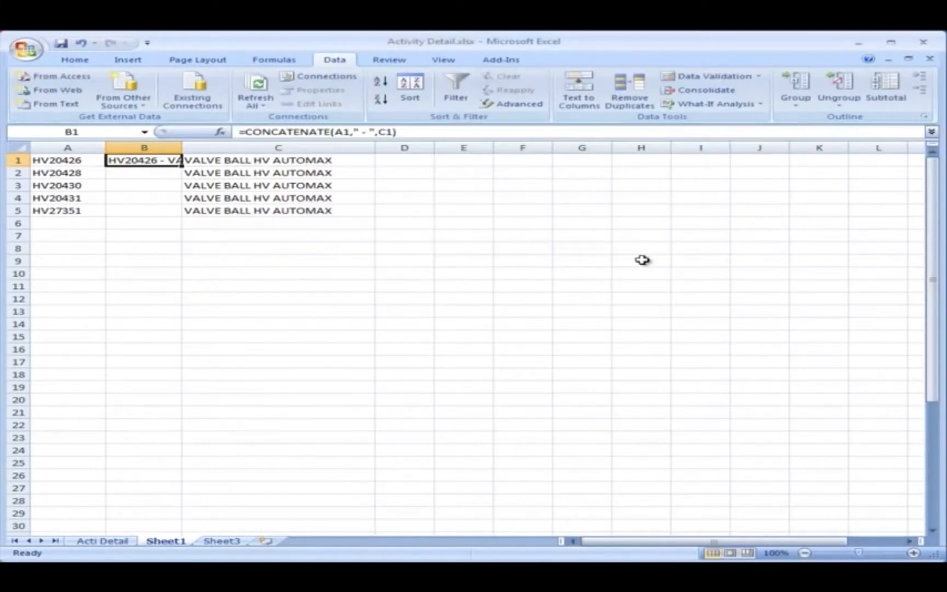
Autofit the width of column B and fill the CONCATENATE formula from B1 down to B5.
double_click(183, 147)
drag(324, 164, 324, 214)
Replace the CONCATENATE formulas in B1:B5 with plain values by copying them and pasting values in place.
right_click(303, 200)
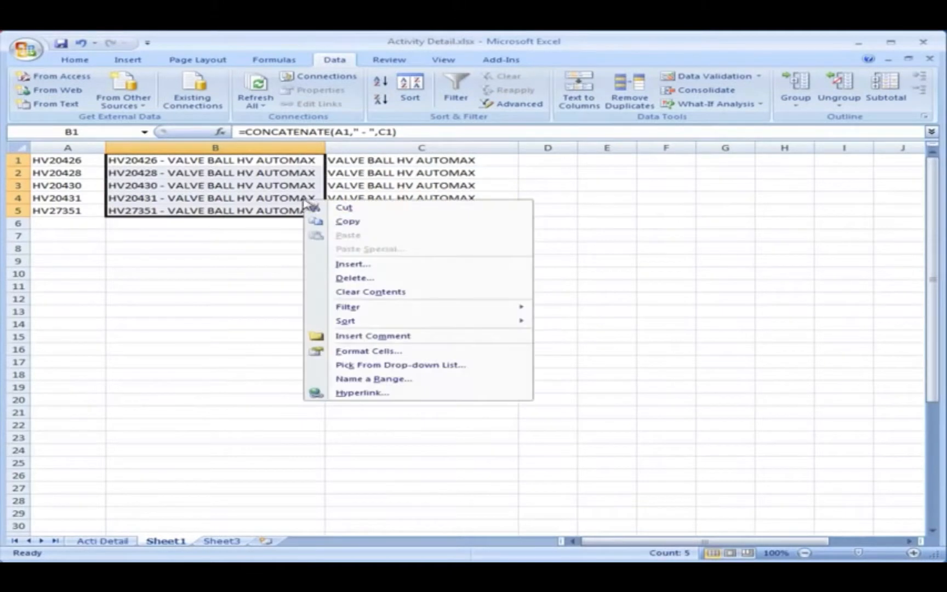
click(328, 222)
right_click(246, 160)
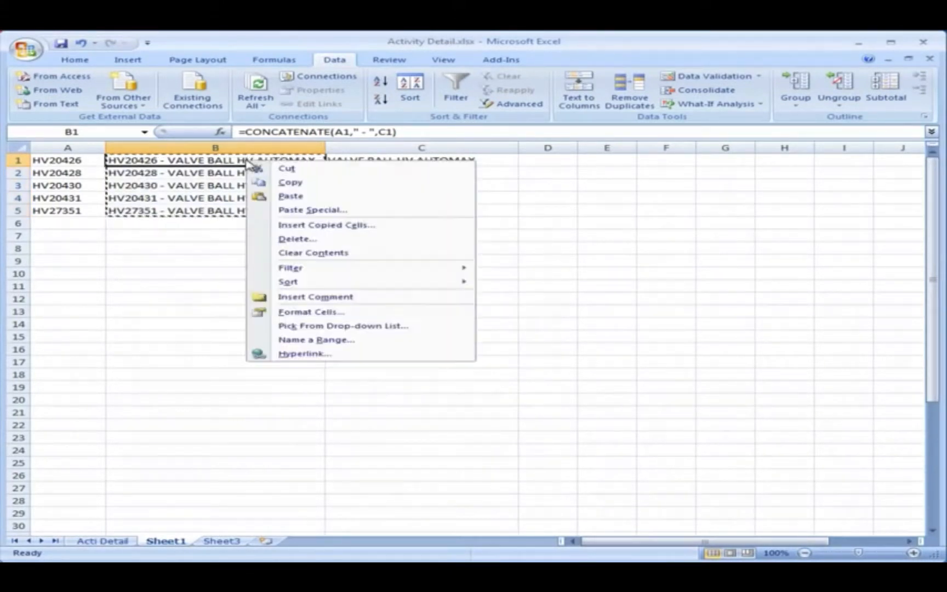
click(282, 211)
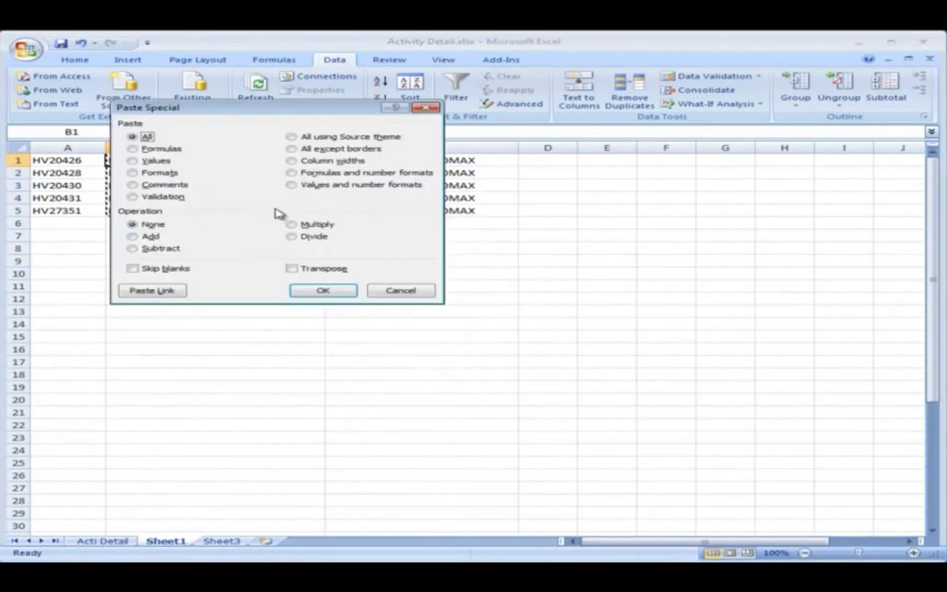
click(141, 161)
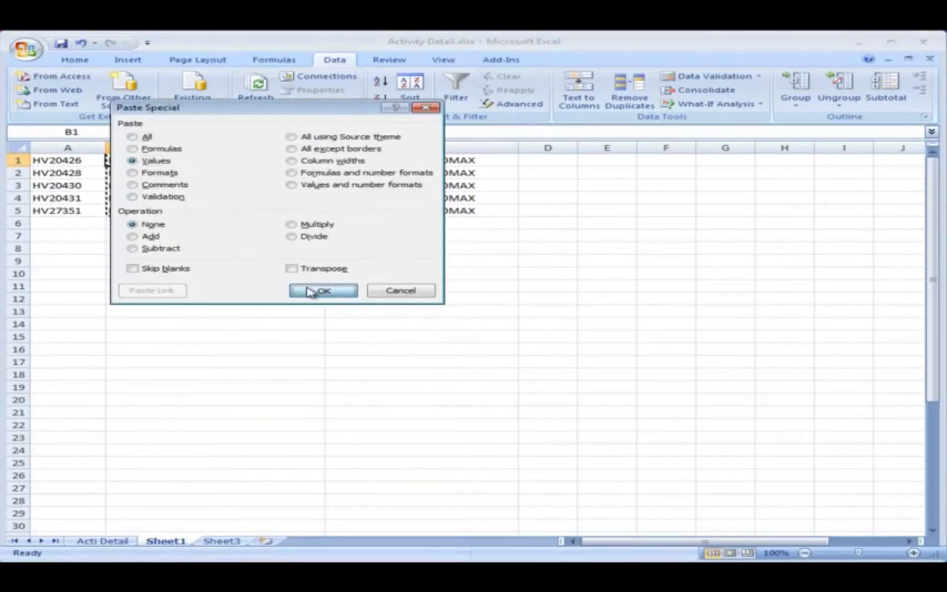
click(323, 290)
Delete column C with the separate valve descriptions and save the Activity Detail workbook.
right_click(349, 149)
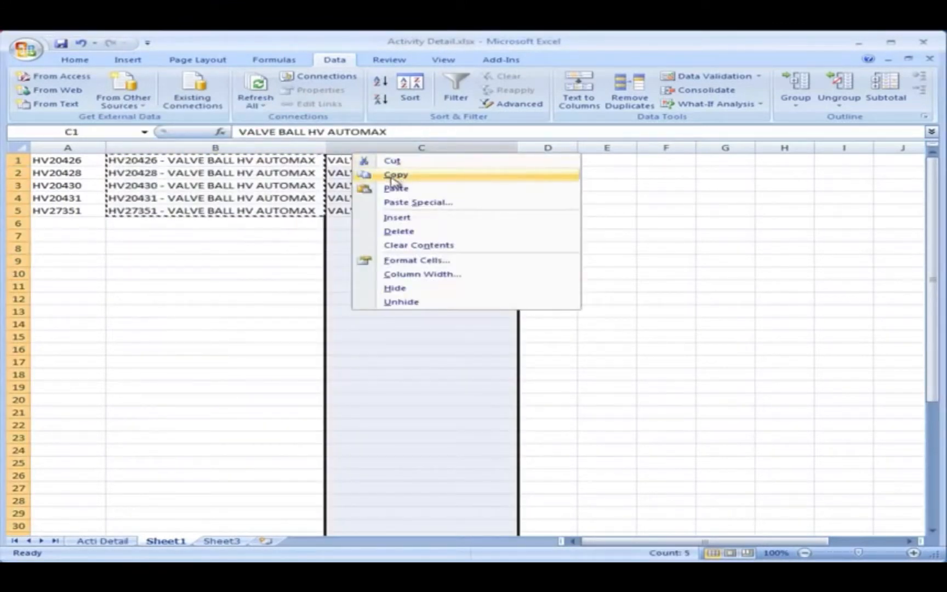
click(356, 262)
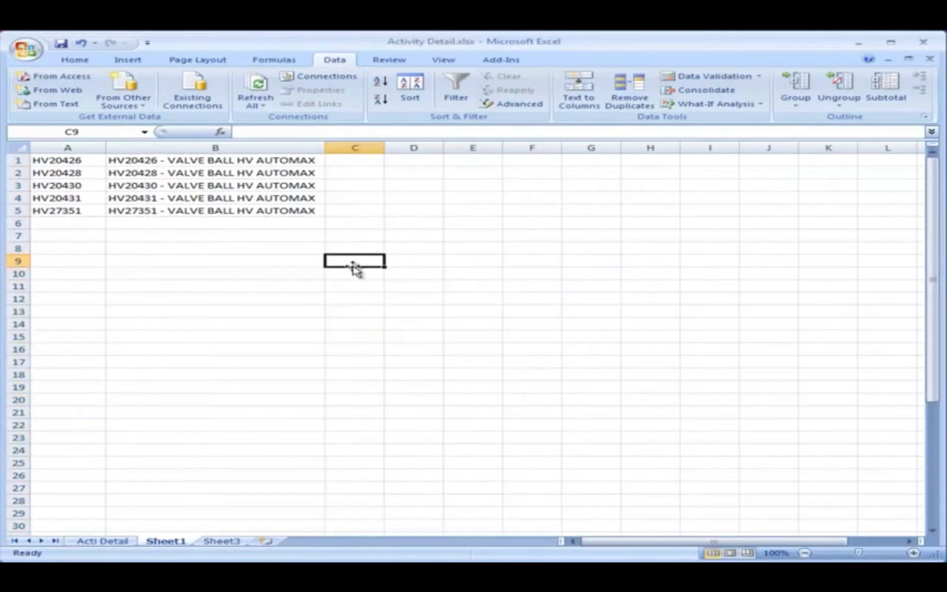
click(219, 271)
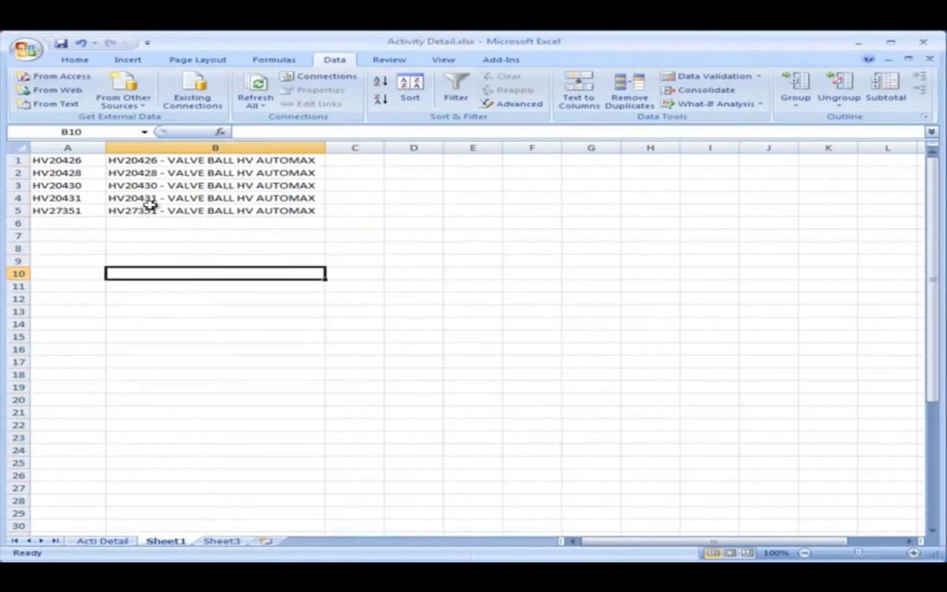
click(66, 47)
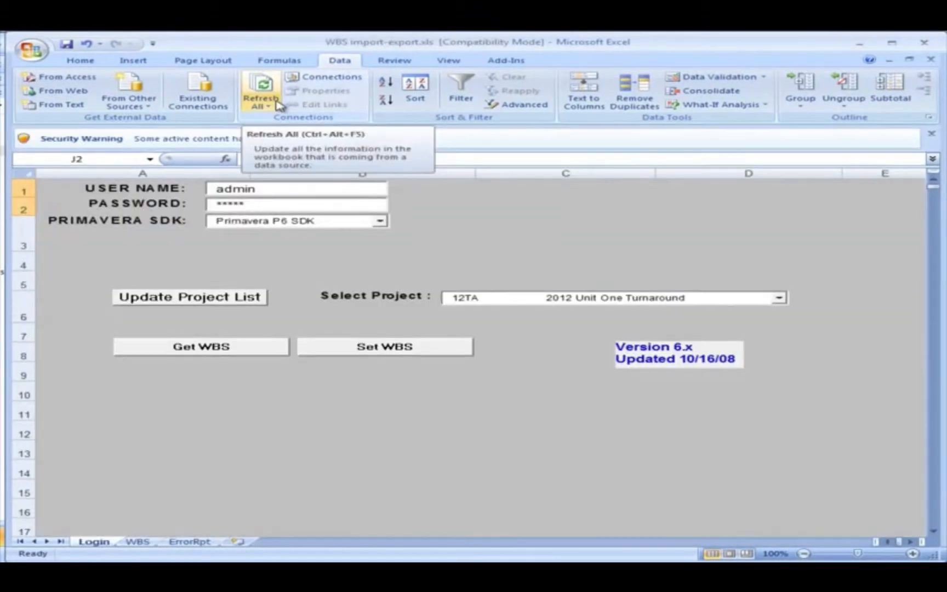
In the WBS import-export.xls workbook, enable the blocked macros and ActiveX content.
click(360, 140)
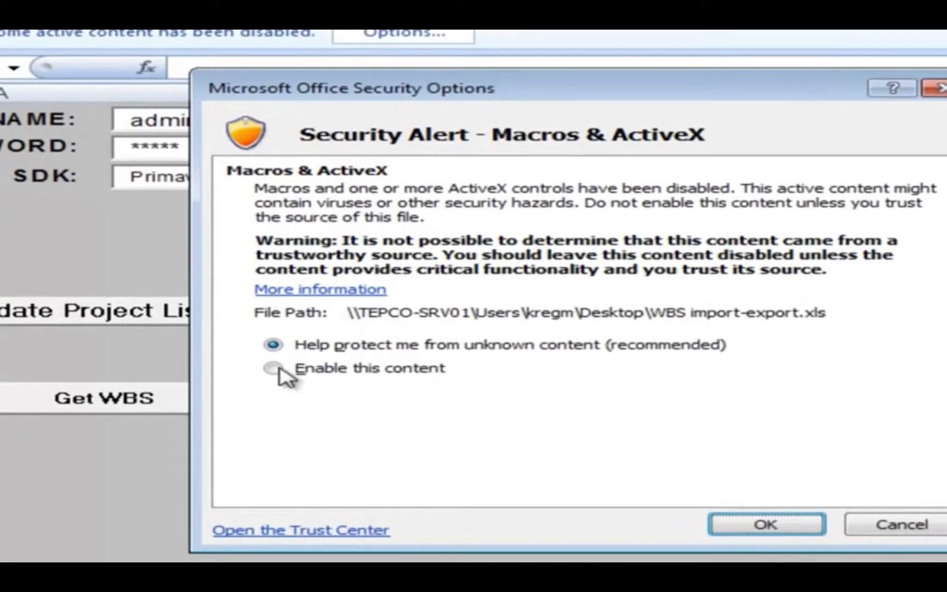
click(297, 332)
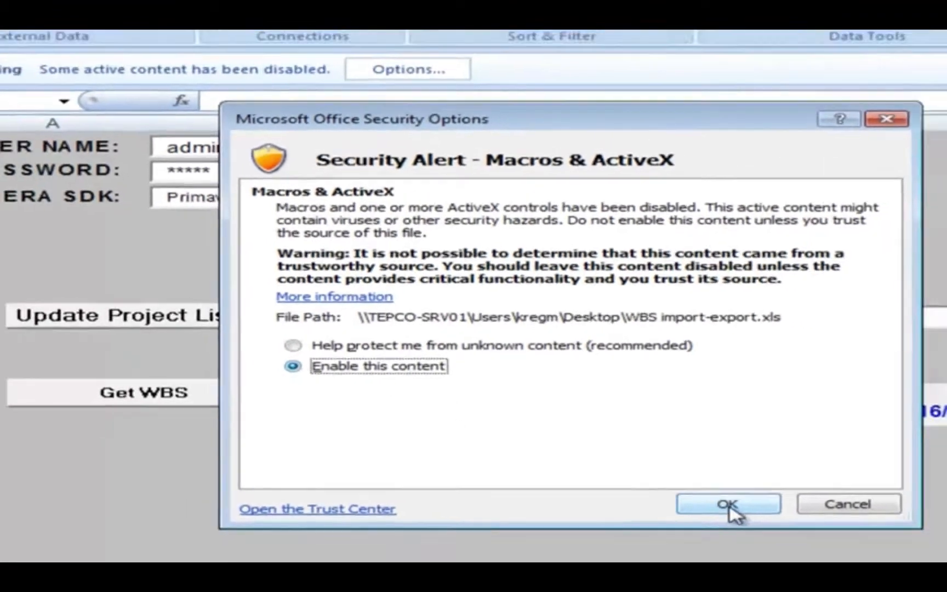
click(767, 526)
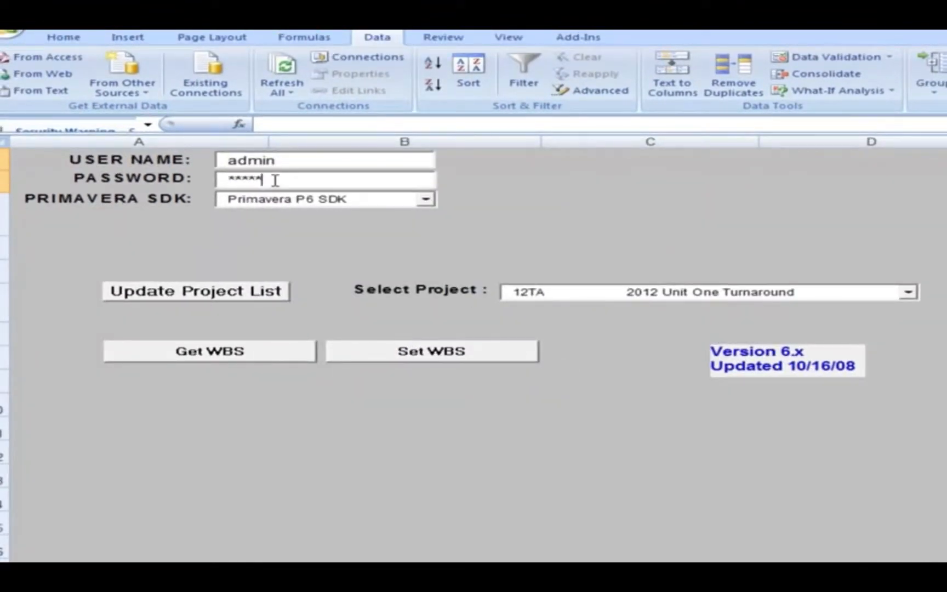
Re-enter the Primavera account password on the Login sheet and update the project list.
drag(272, 180, 217, 180)
text(a)
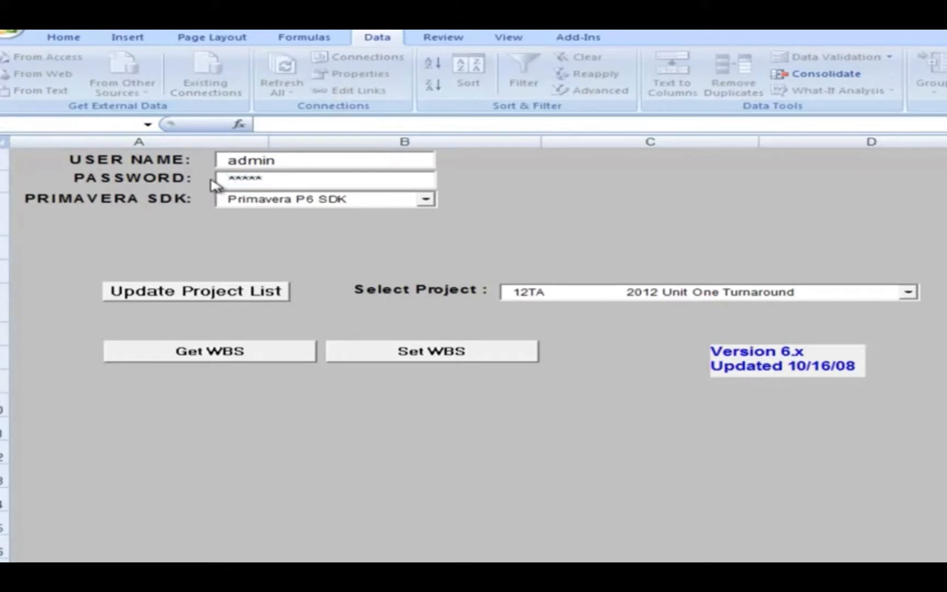
click(208, 293)
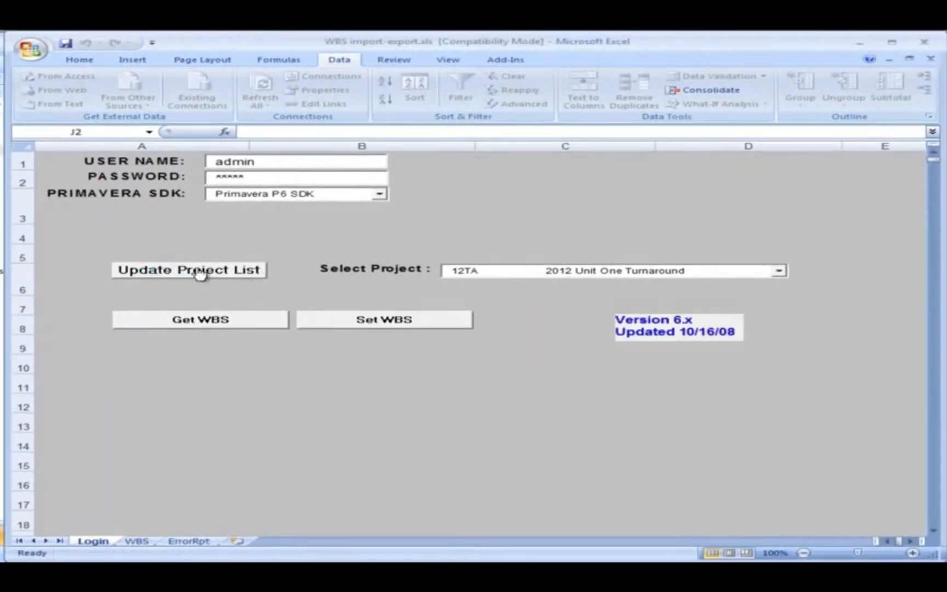
Select project 12TA, 2012 Unit One Turnaround, and get its WBS into the workbook.
click(779, 271)
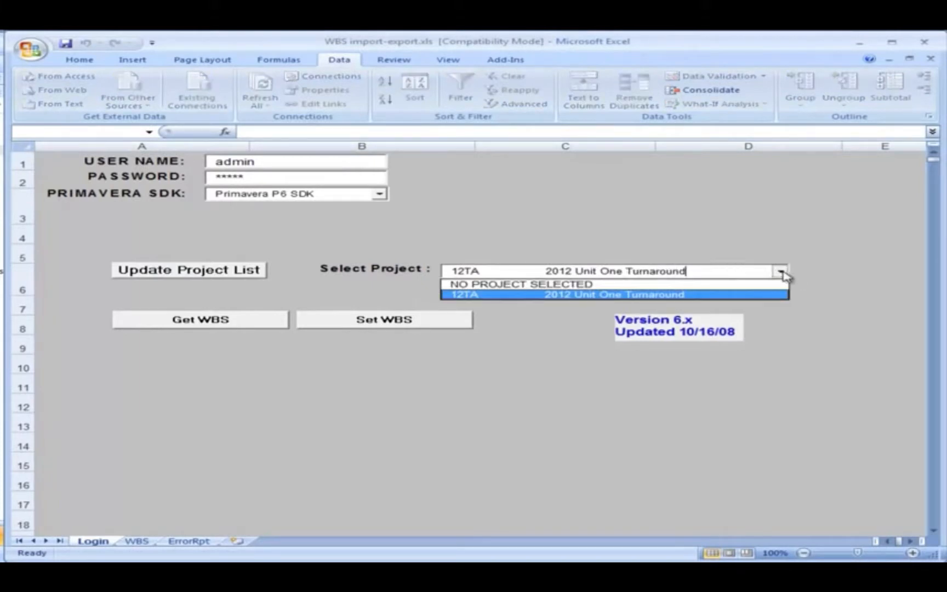
click(486, 294)
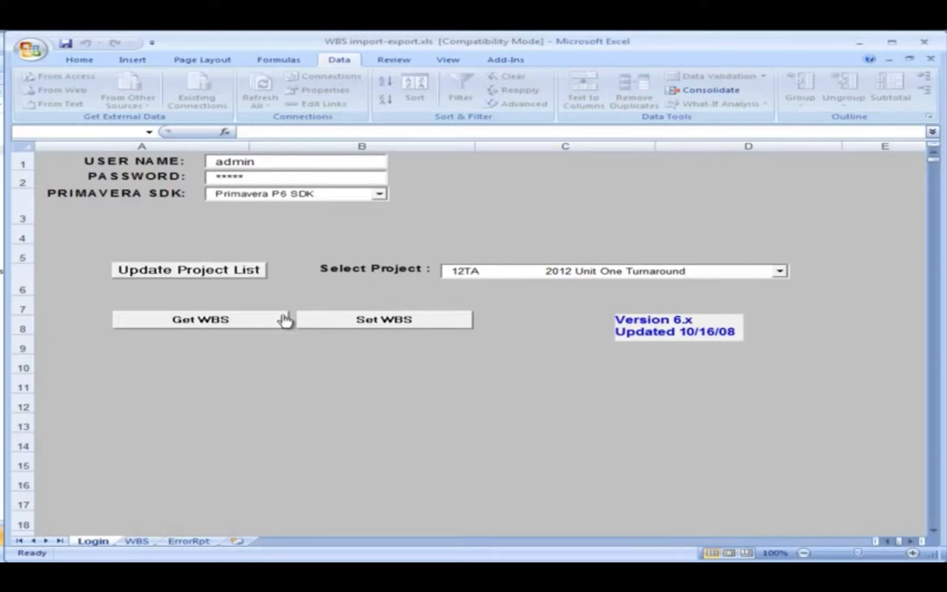
click(212, 320)
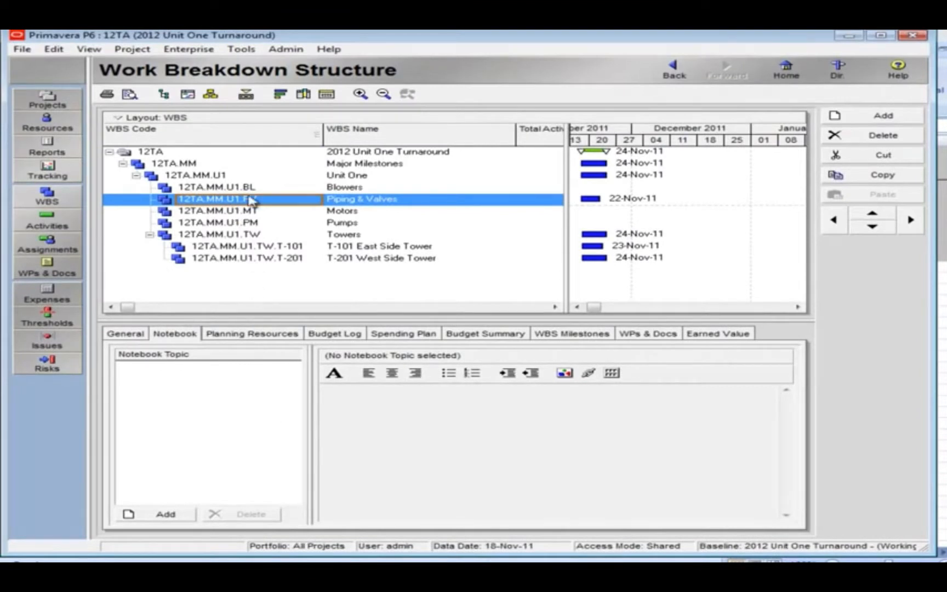
In Primavera P6, look through the WBS elements under Unit One, from Blowers to Pumps, and select Piping & Valves.
click(251, 188)
click(252, 199)
click(254, 212)
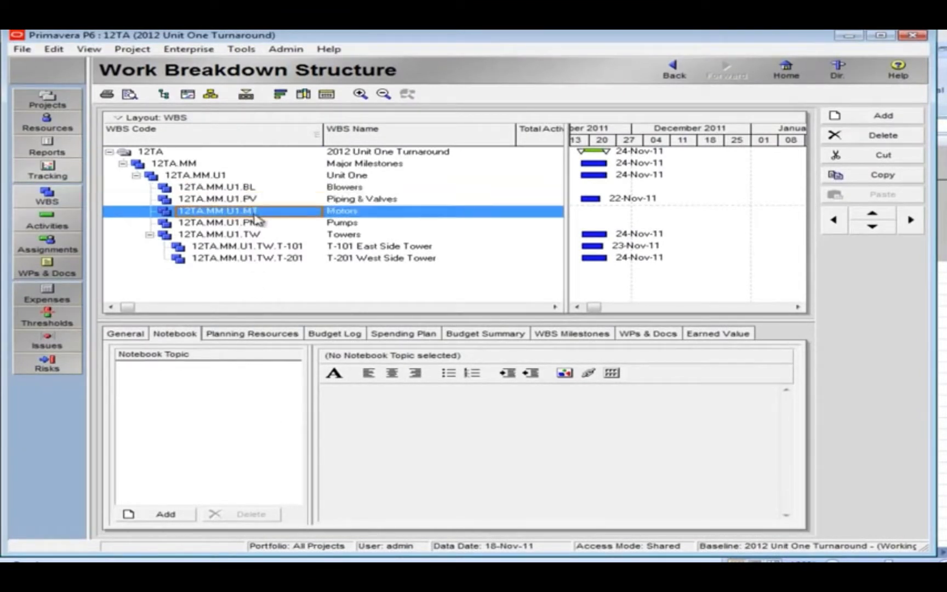
click(255, 223)
click(255, 200)
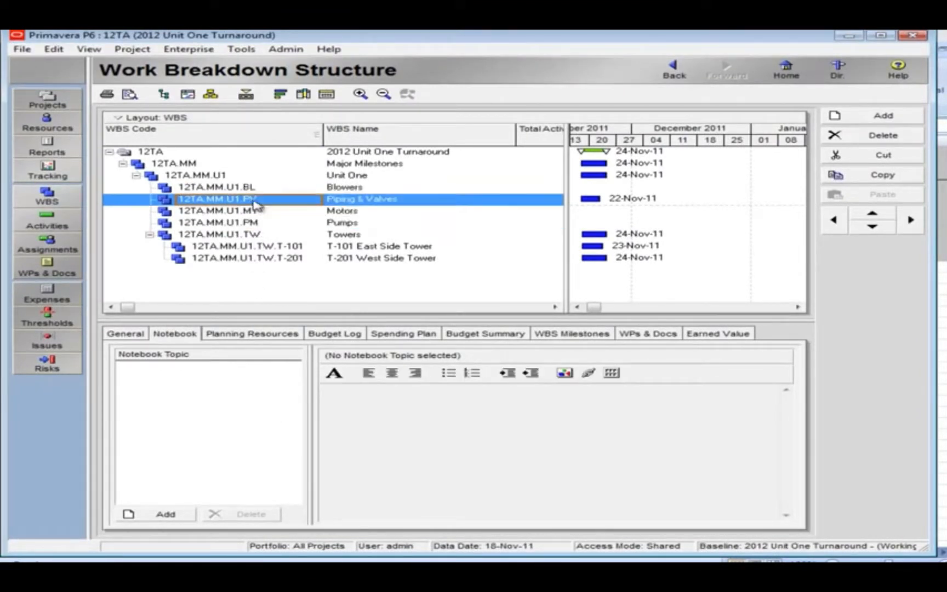
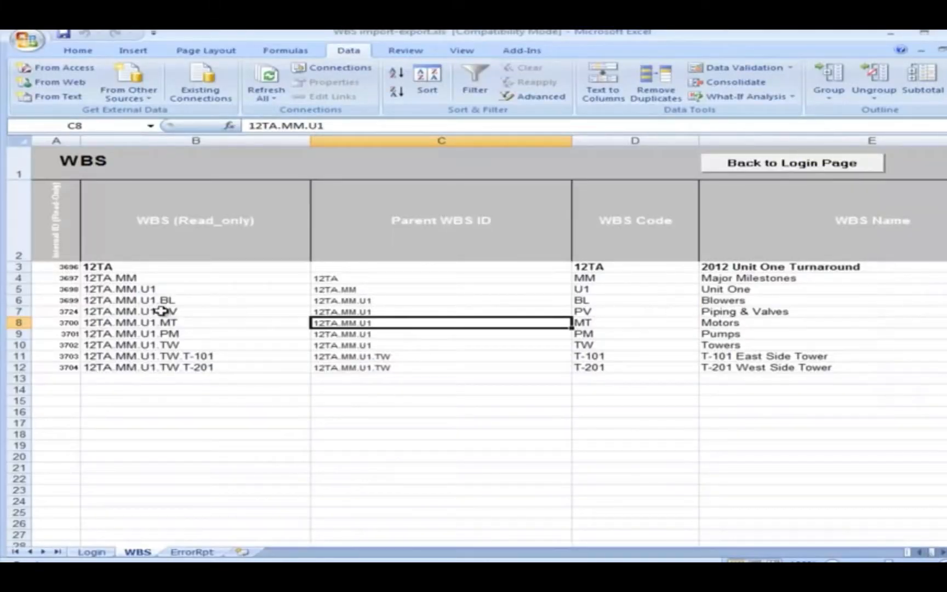
Insert five blank rows directly below the Piping & Valves row on the WBS sheet.
drag(18, 322, 38, 366)
right_click(125, 353)
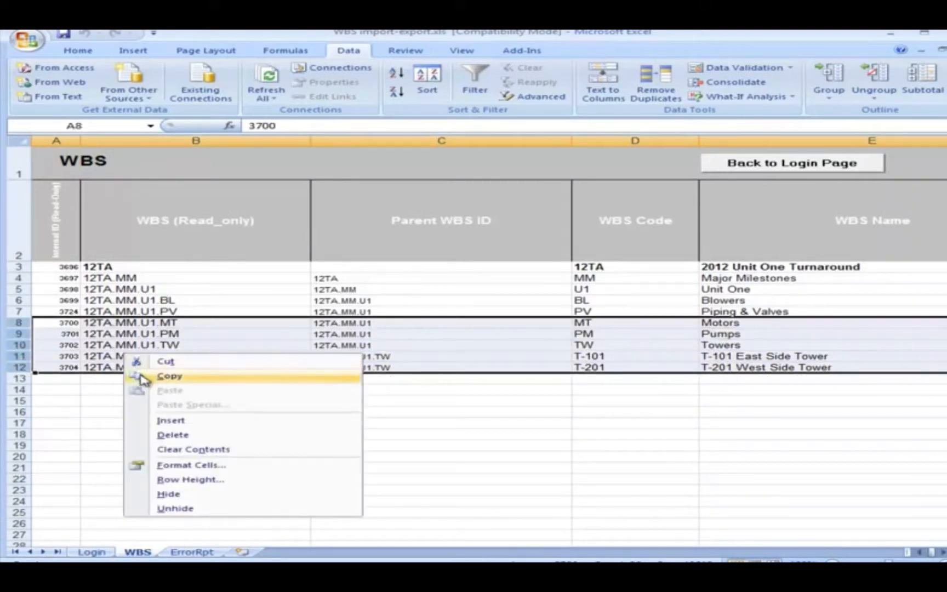
click(171, 421)
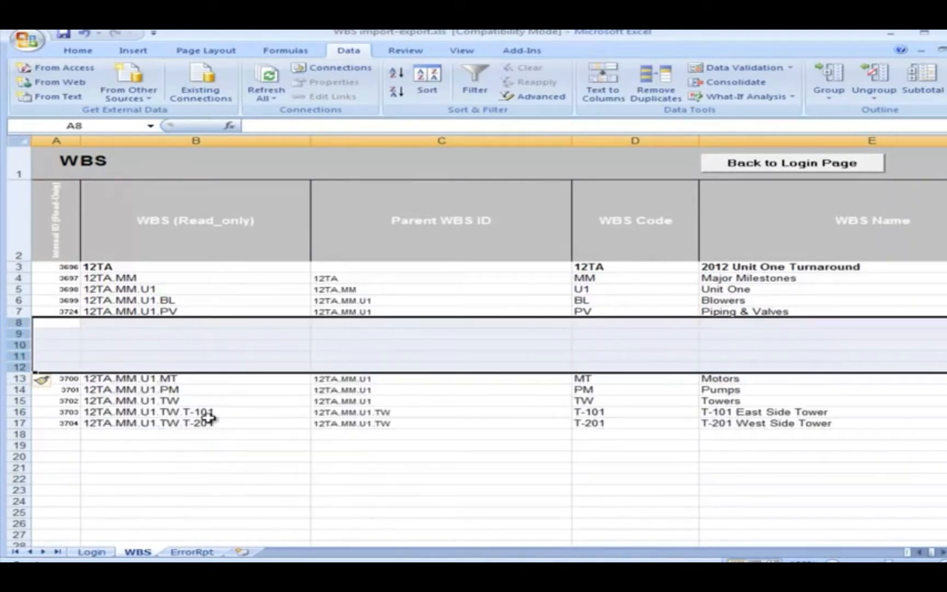
Fill the Parent WBS ID of the five new rows with 12TA.MM.U1.PV.
click(339, 313)
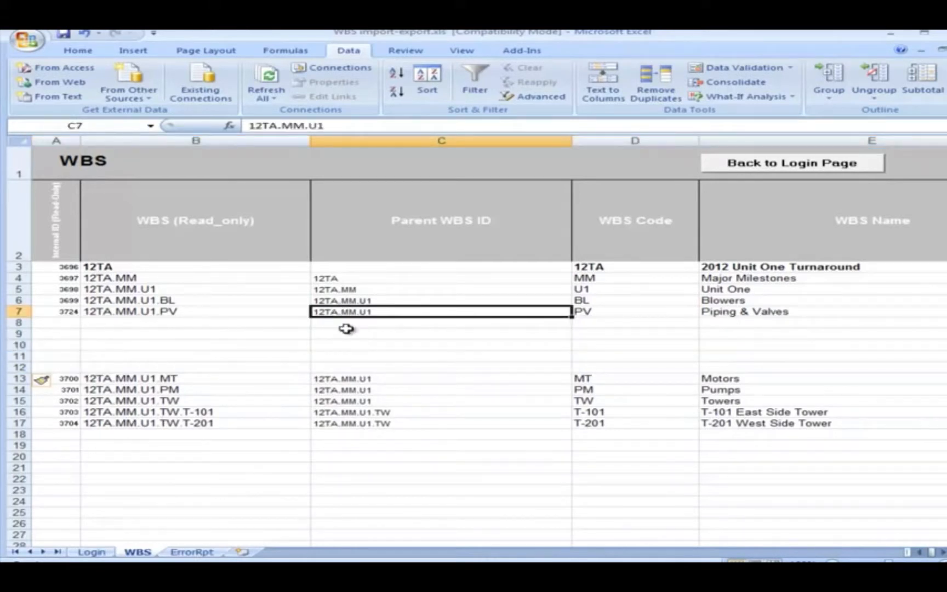
key(ctrl+c)
click(344, 322)
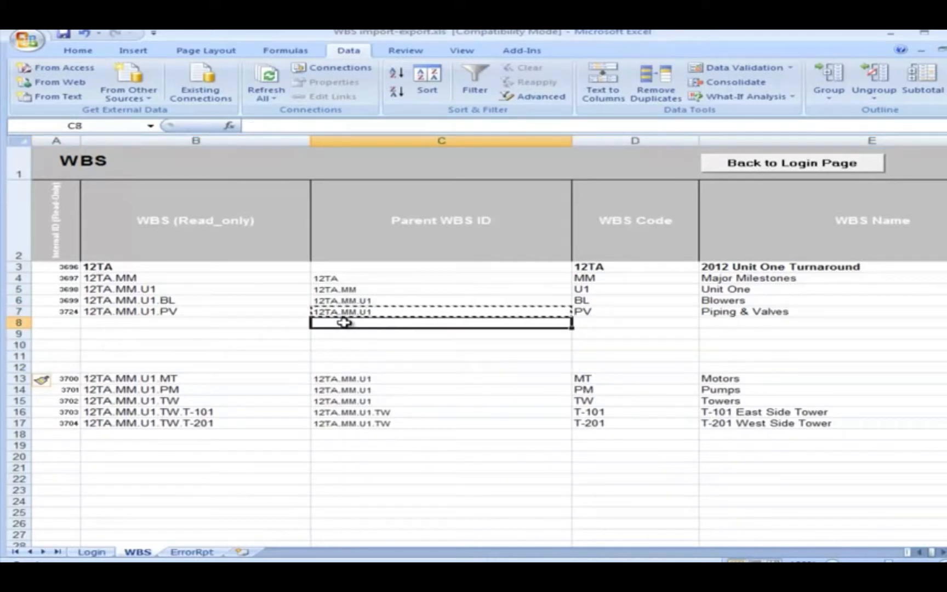
key(ctrl+v)
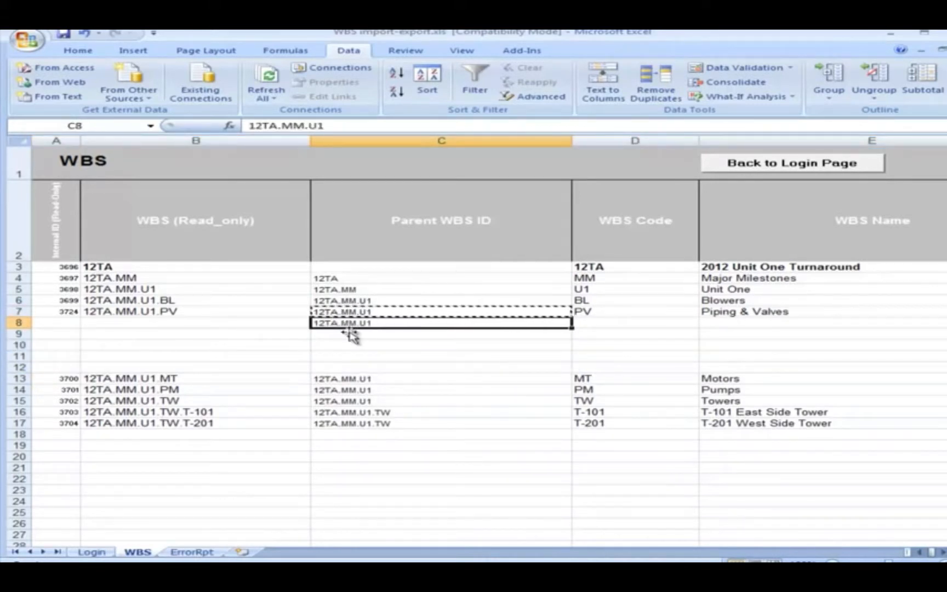
double_click(383, 322)
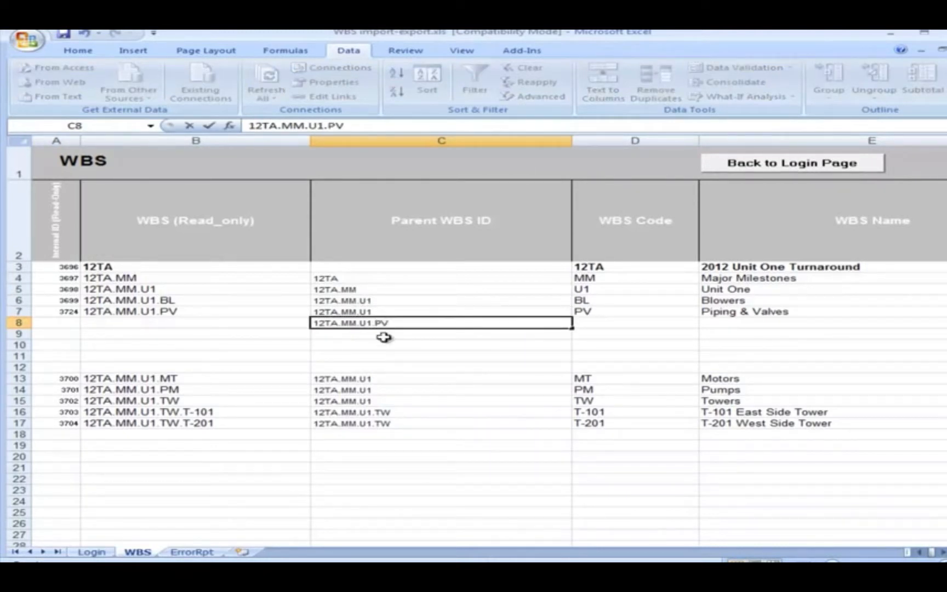
key(Return)
key(ctrl+c)
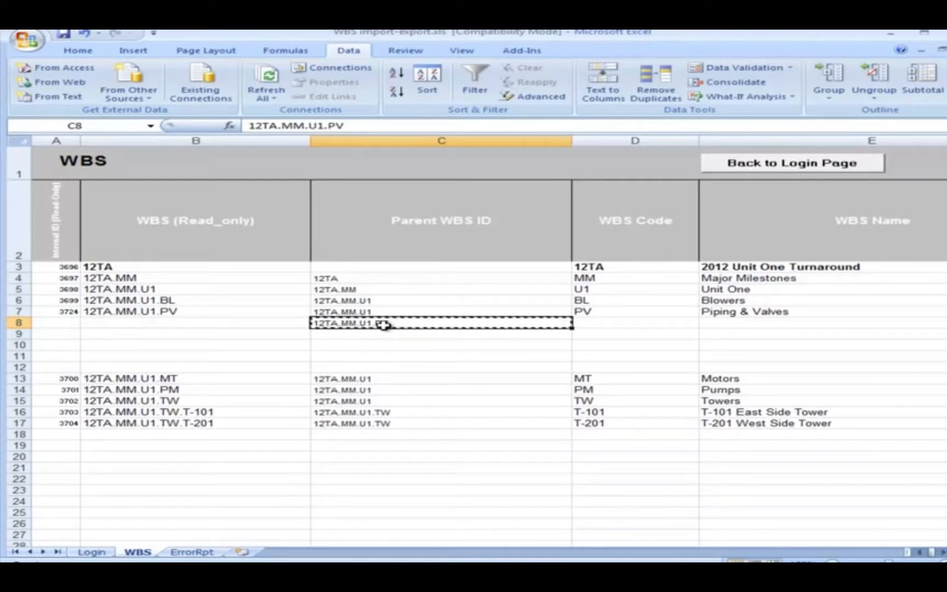
drag(370, 334, 370, 361)
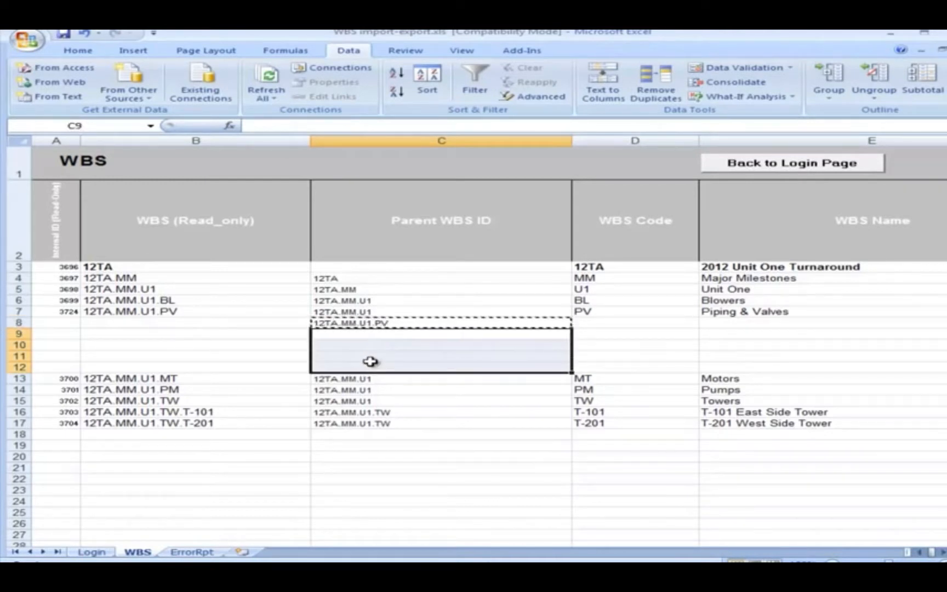
key(ctrl+v)
key(Escape)
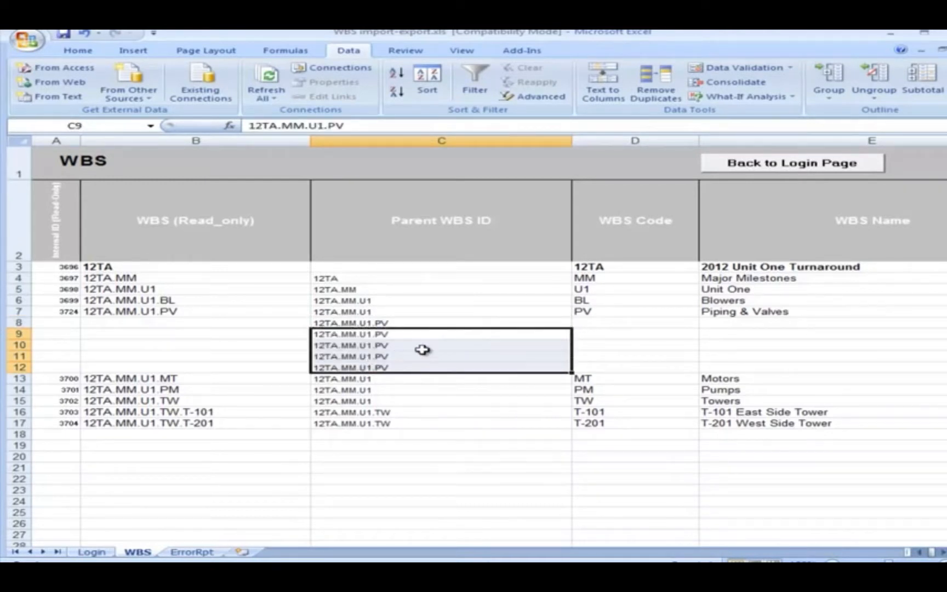
Copy the five HV valve codes and names from Activity Detail's Sheet1 into the new rows' WBS Code and WBS Name, and narrow the code column.
click(596, 322)
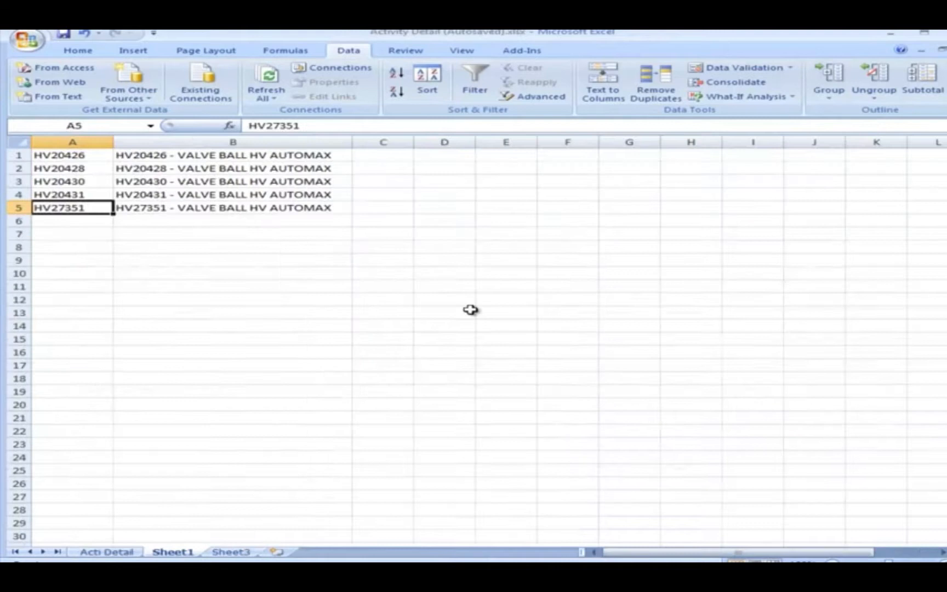
click(470, 313)
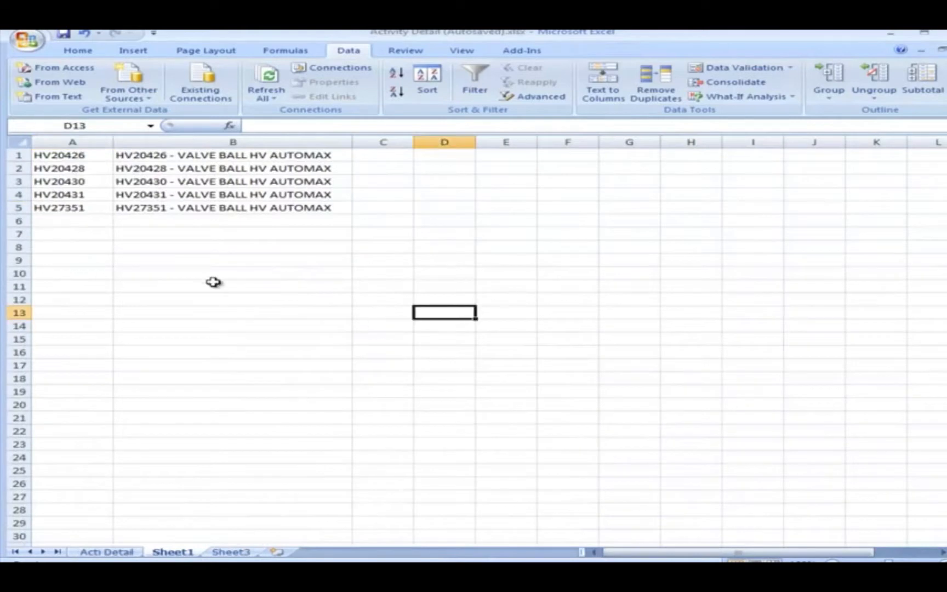
drag(95, 157, 195, 211)
right_click(199, 189)
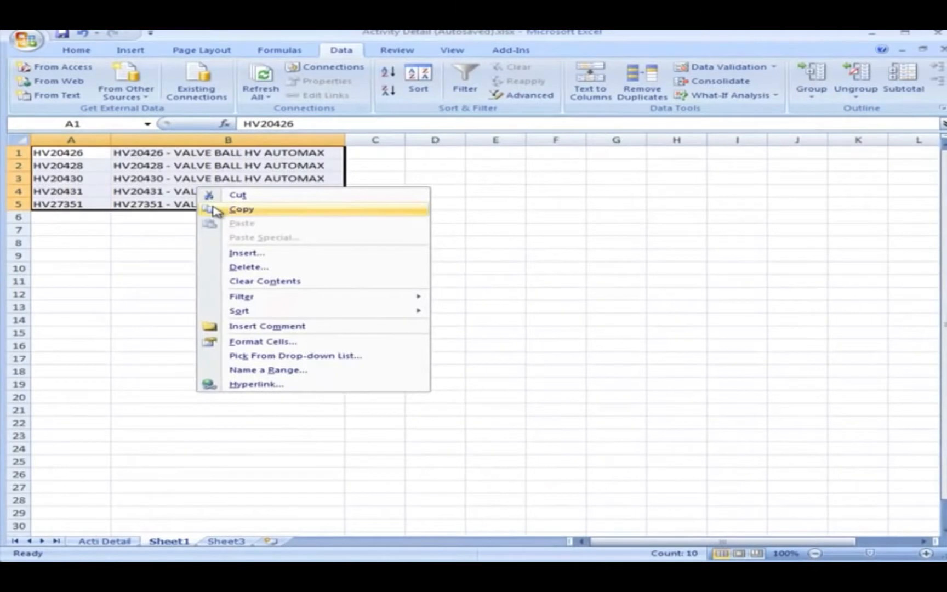
click(241, 209)
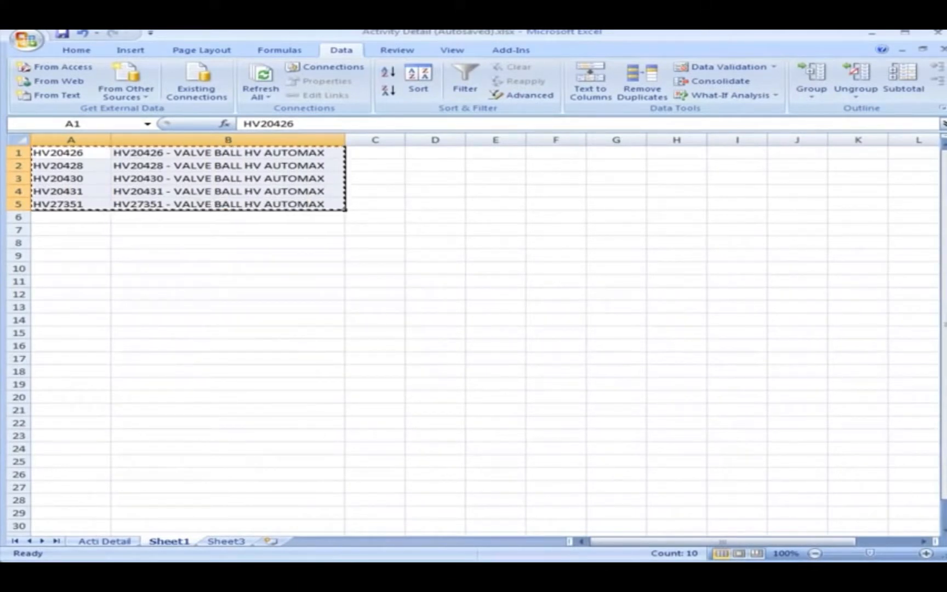
key(alt+Tab)
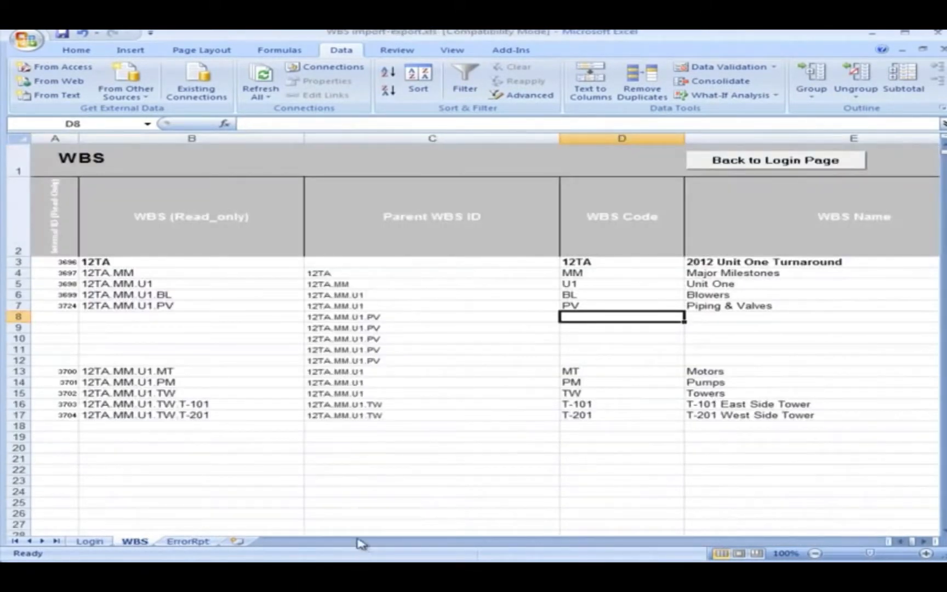
right_click(584, 317)
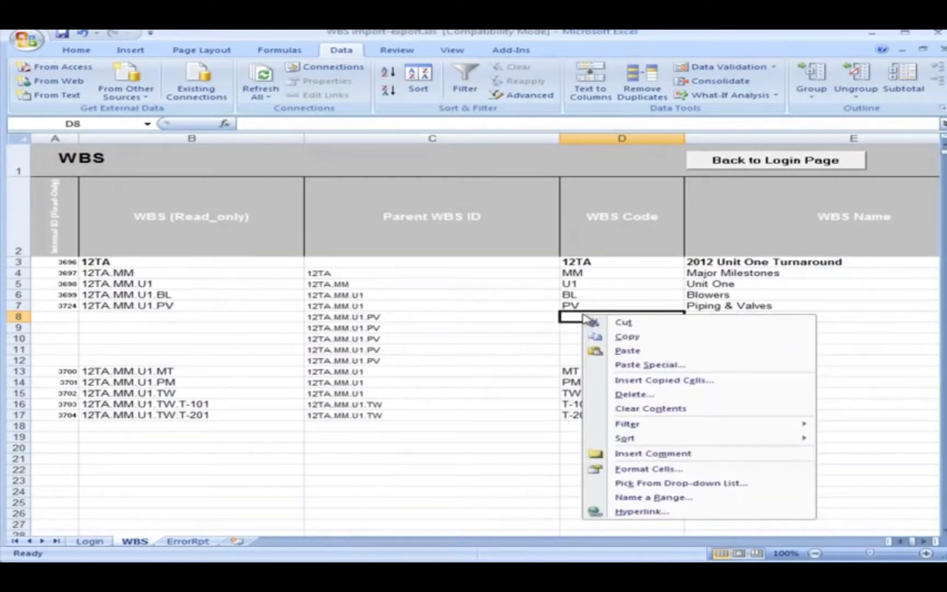
click(609, 350)
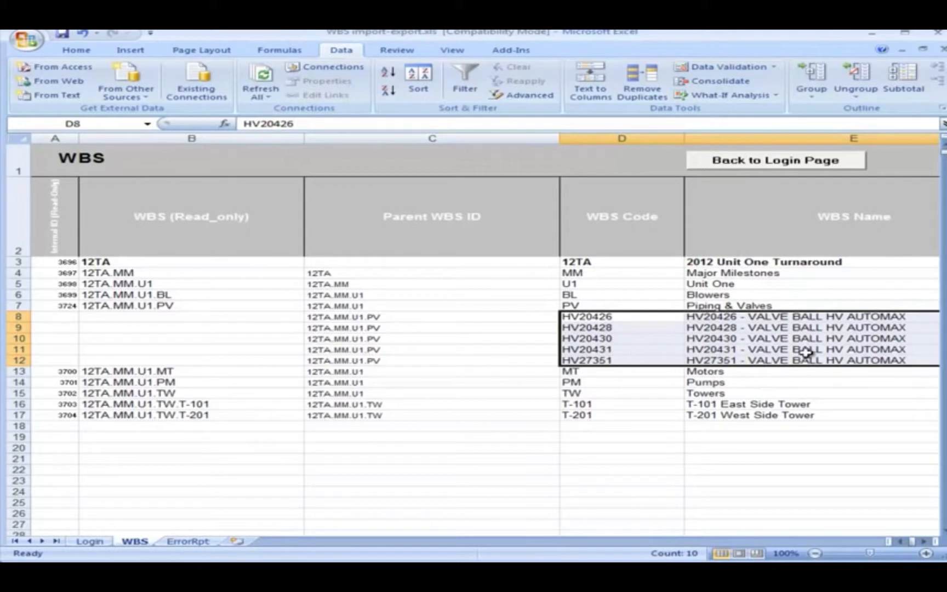
drag(684, 137, 659, 137)
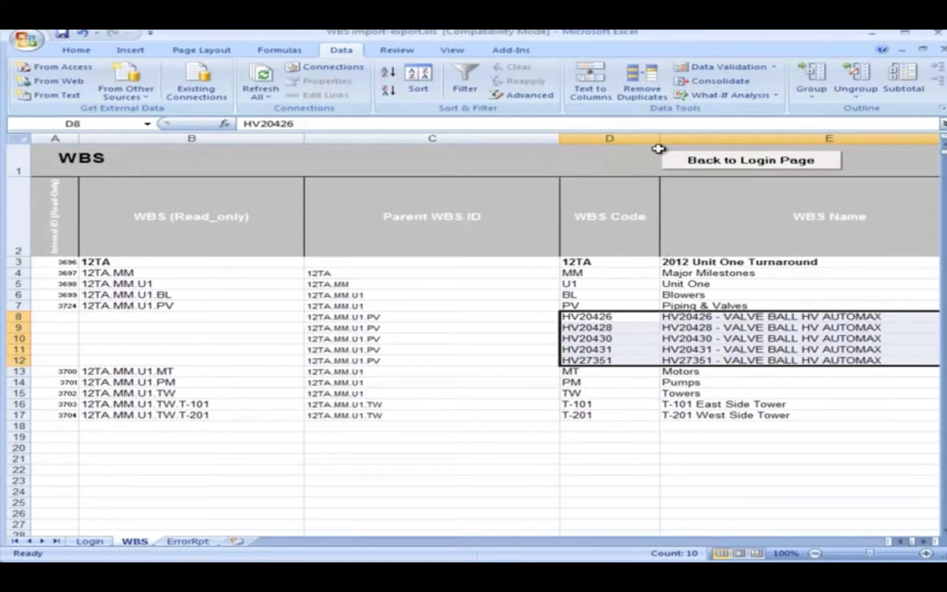
click(719, 458)
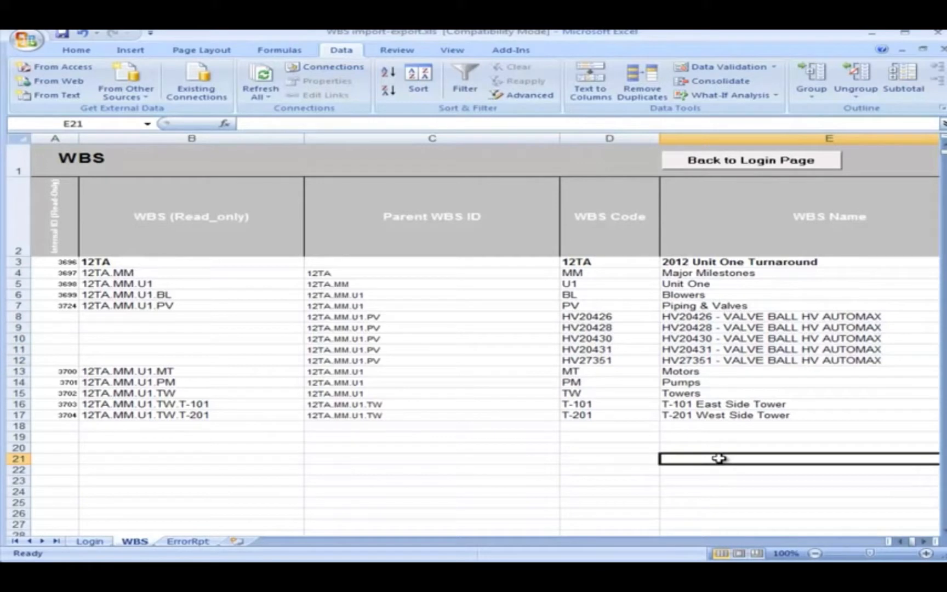
Write the WBS back to project 12TA from the Login sheet, then refresh the data in Primavera P6.
click(721, 163)
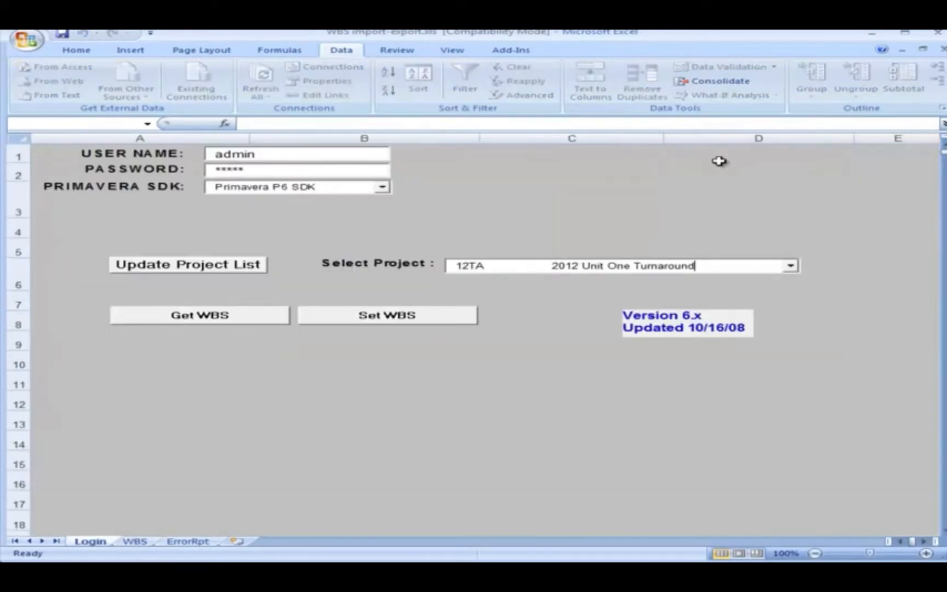
click(336, 319)
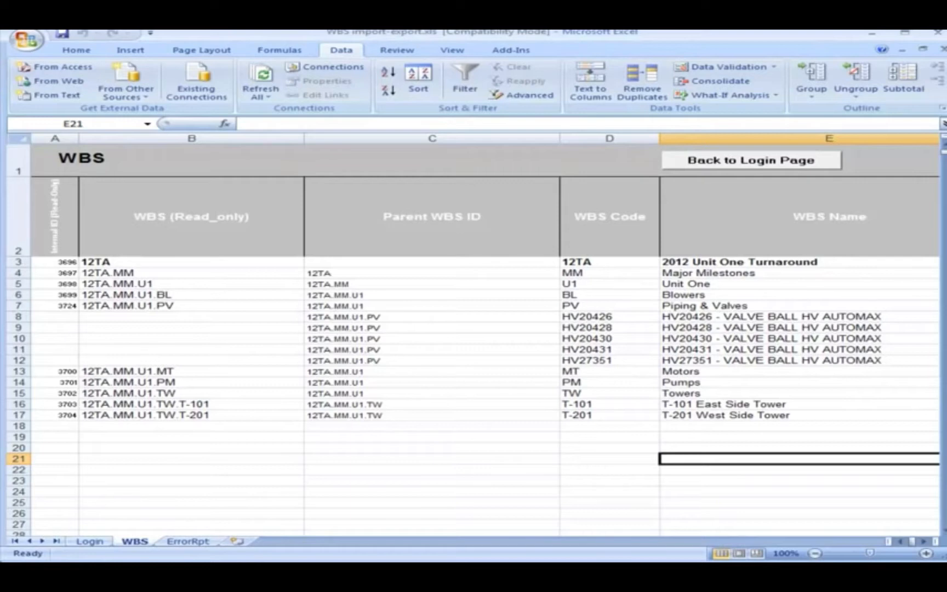
key(alt+Tab)
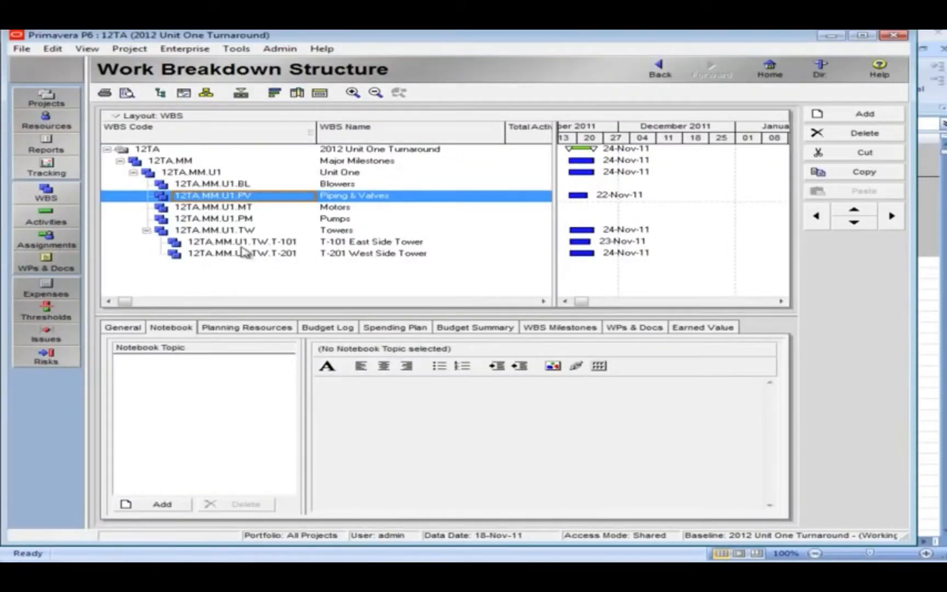
key(F5)
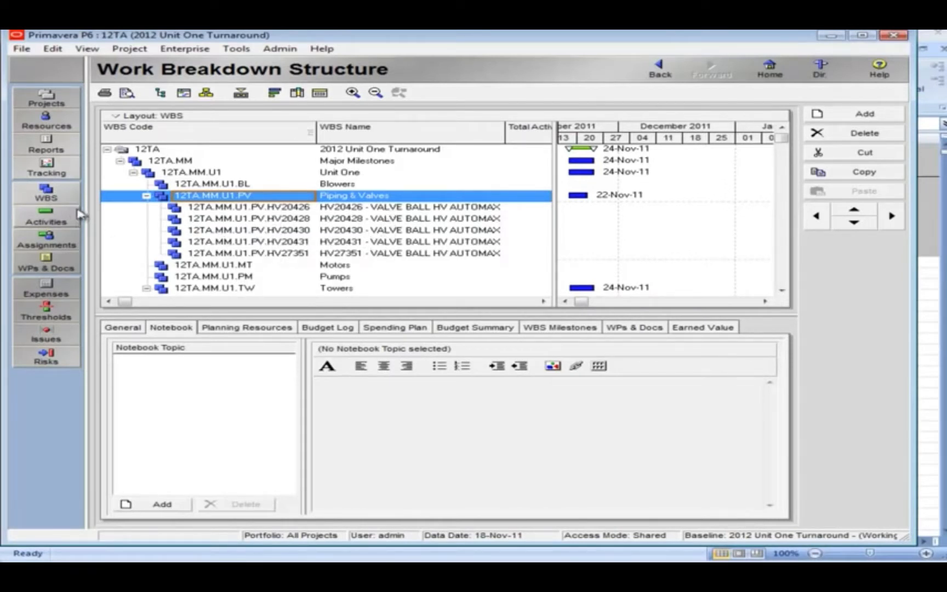
In the Activities view, move activity A1020 from Piping & Valves into the HV20426 - VALVE BALL HV AUTOMAX band.
click(58, 215)
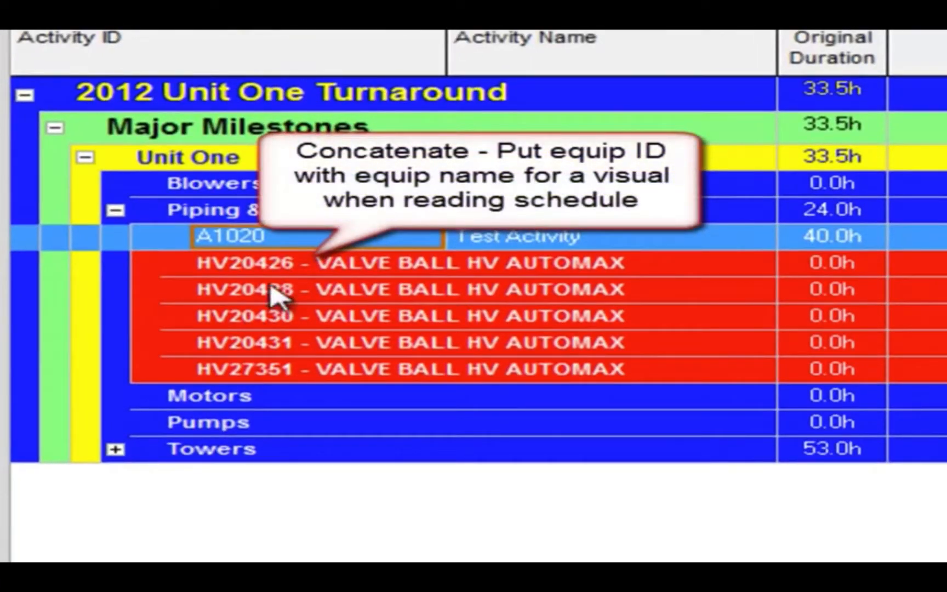
click(271, 241)
click(88, 240)
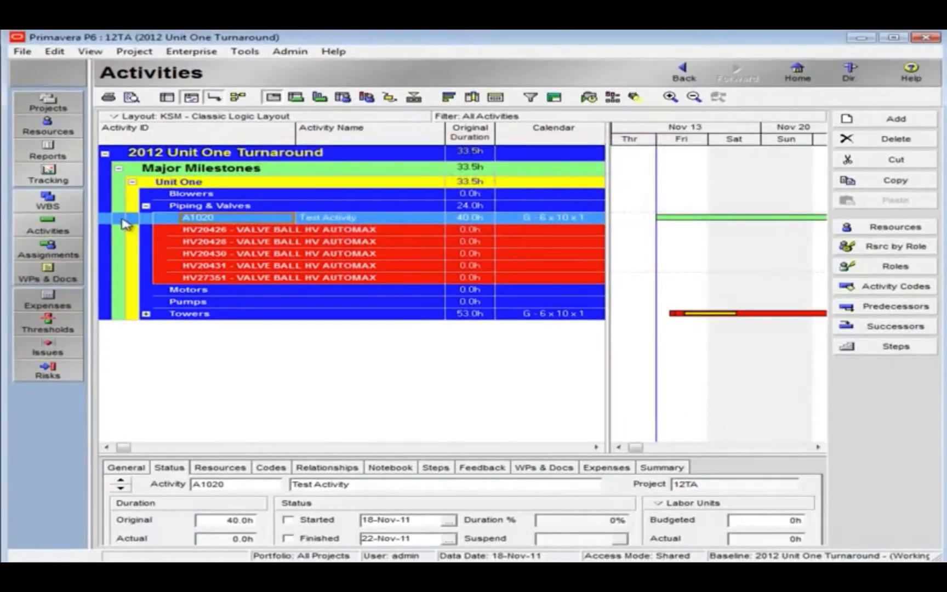
drag(115, 223, 118, 235)
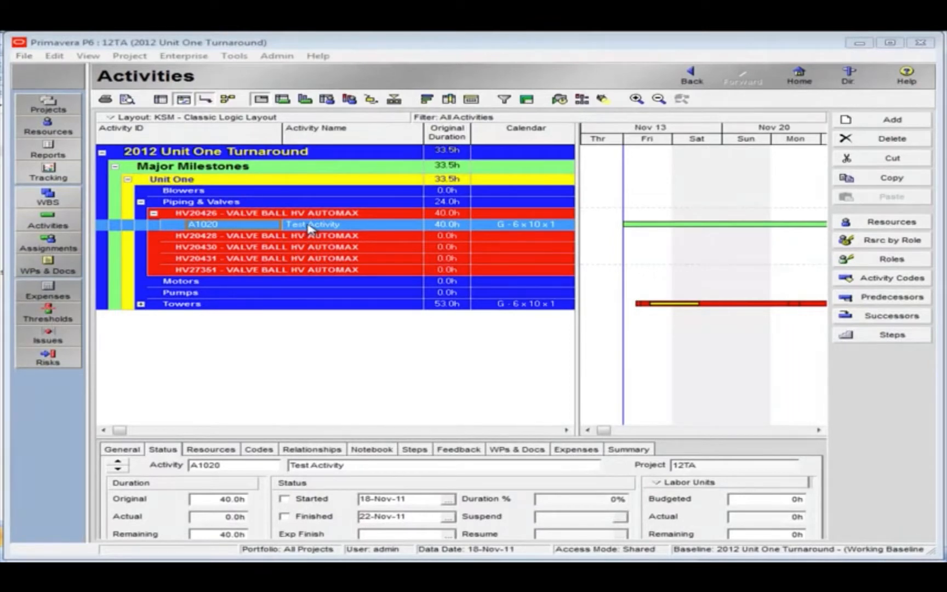
Rename activity A1020 as Place Holder For Activities and narrow the Activity ID column.
click(309, 225)
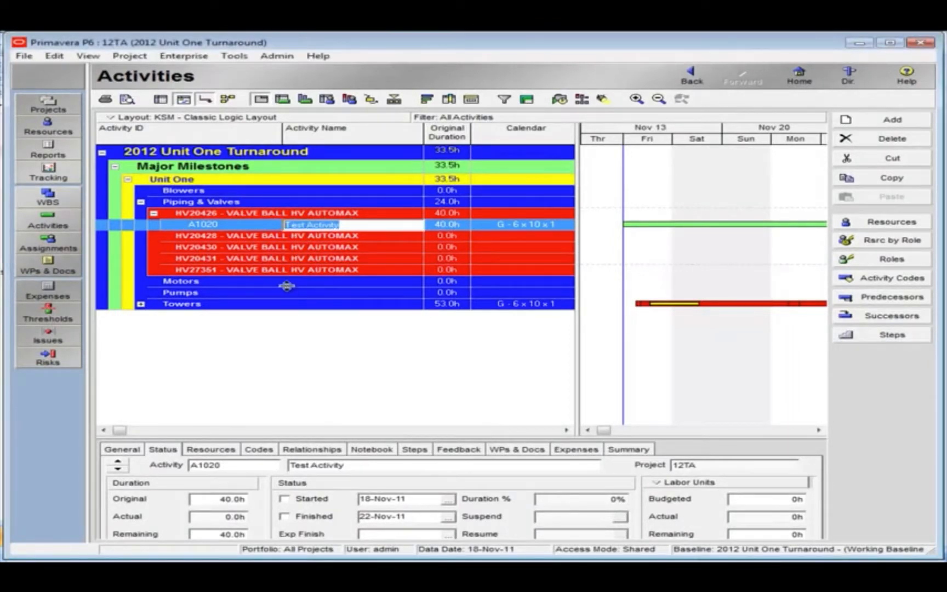
text(Place Holder For)
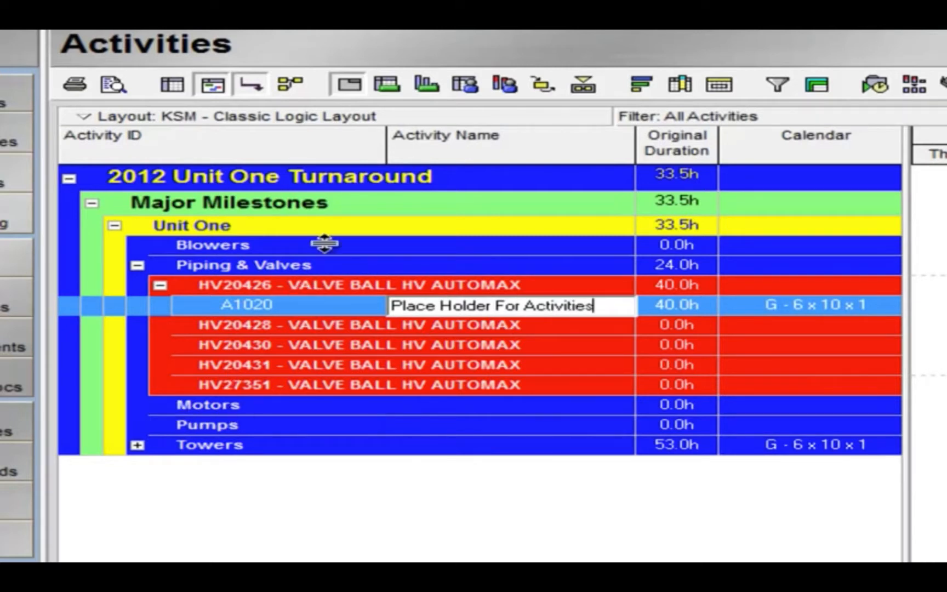
click(387, 147)
drag(387, 147, 328, 147)
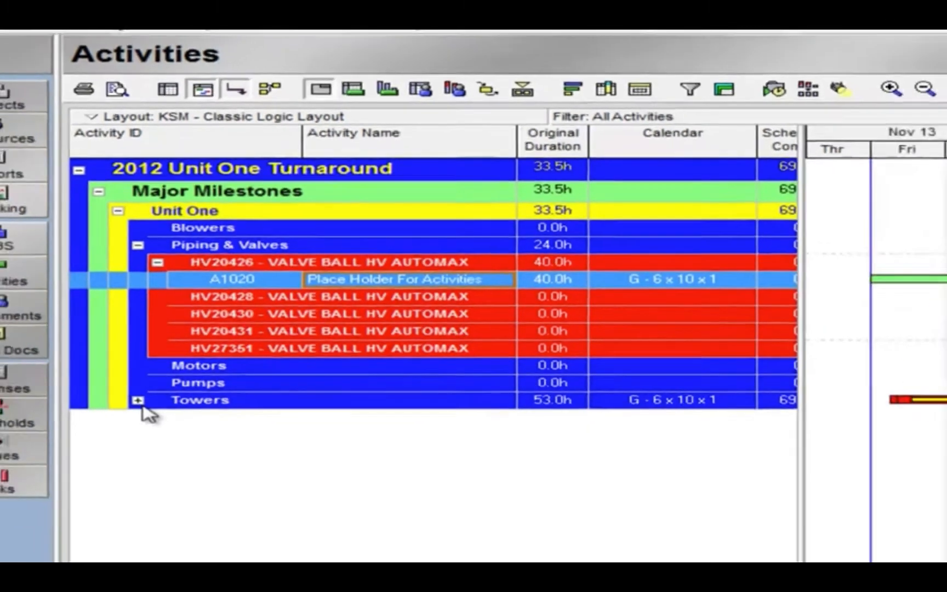
Expand the Towers band to examine how its activities are arranged under the two towers, and collapse it again.
click(138, 400)
scroll(330, 413, up, 1)
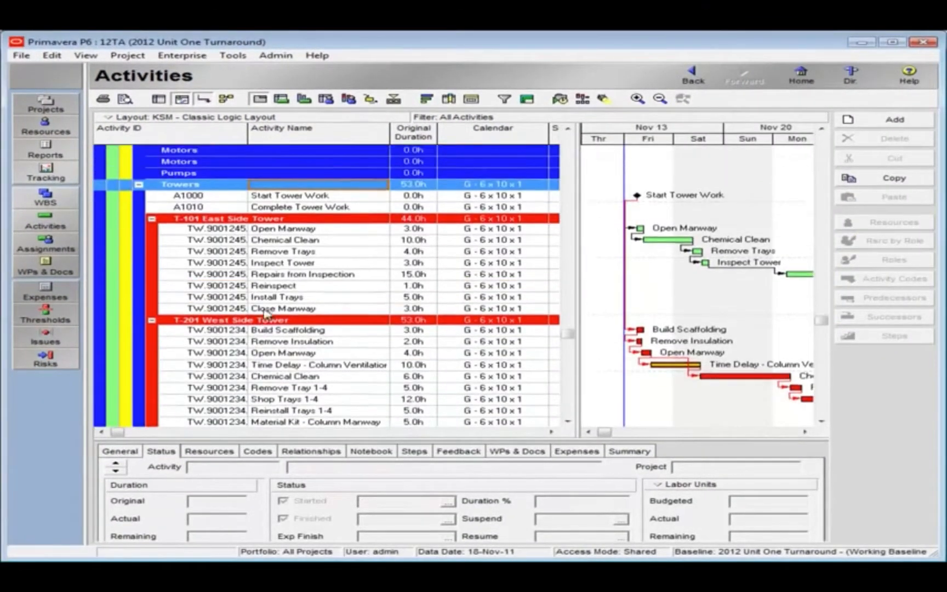
scroll(268, 304, up, 1)
click(138, 207)
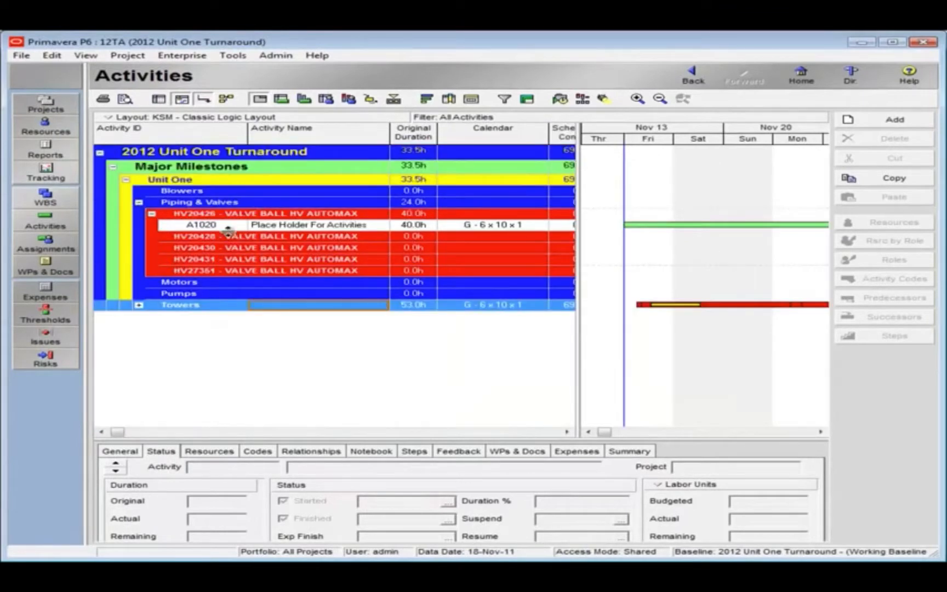
Start a project export and choose Spreadsheet - (XLS) as the export format.
click(18, 54)
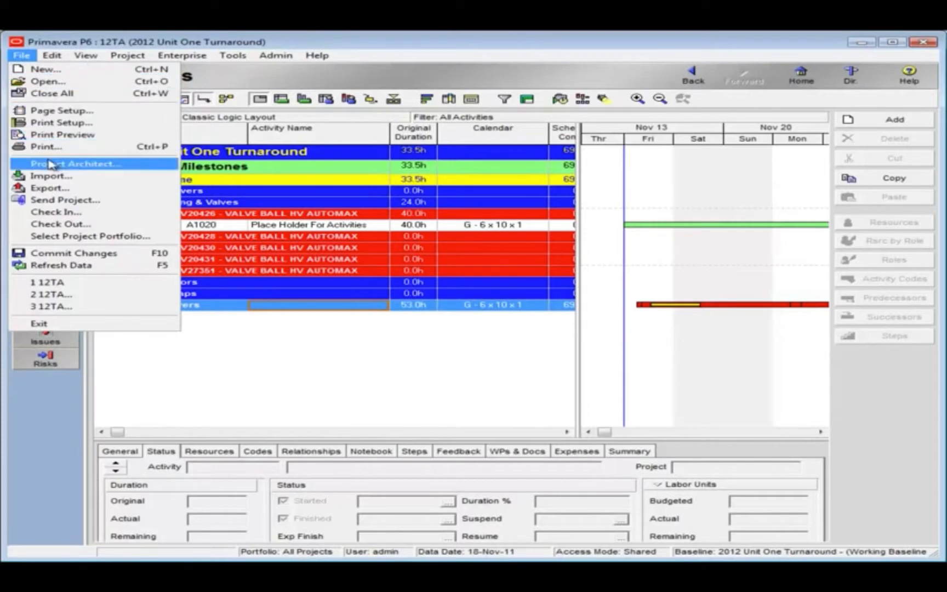
click(51, 189)
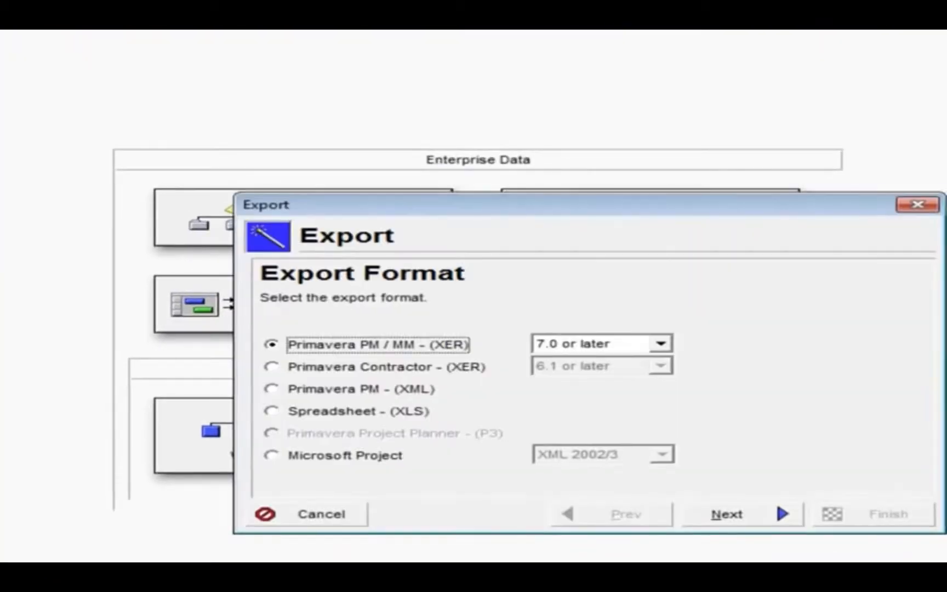
drag(342, 208, 115, 82)
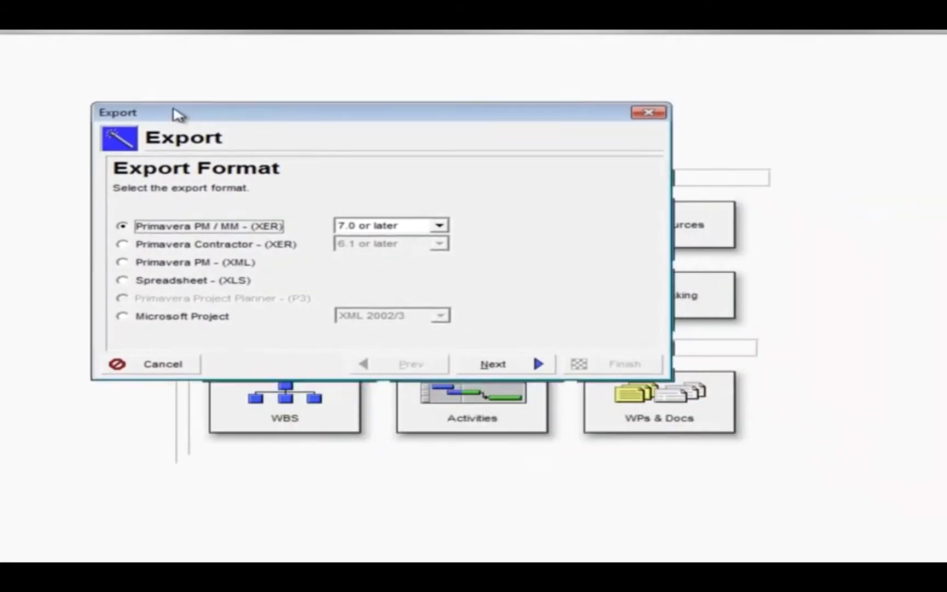
drag(178, 114, 170, 109)
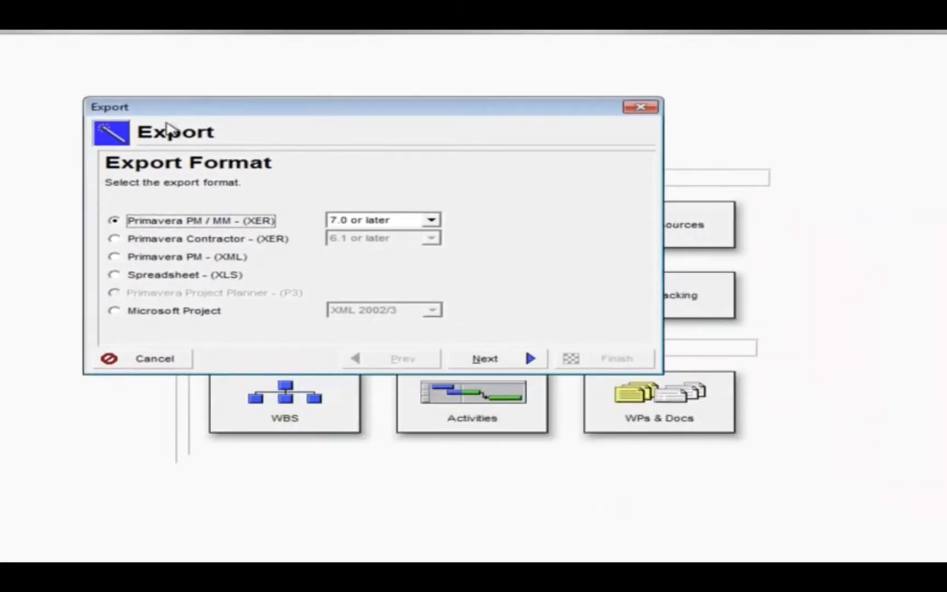
click(115, 276)
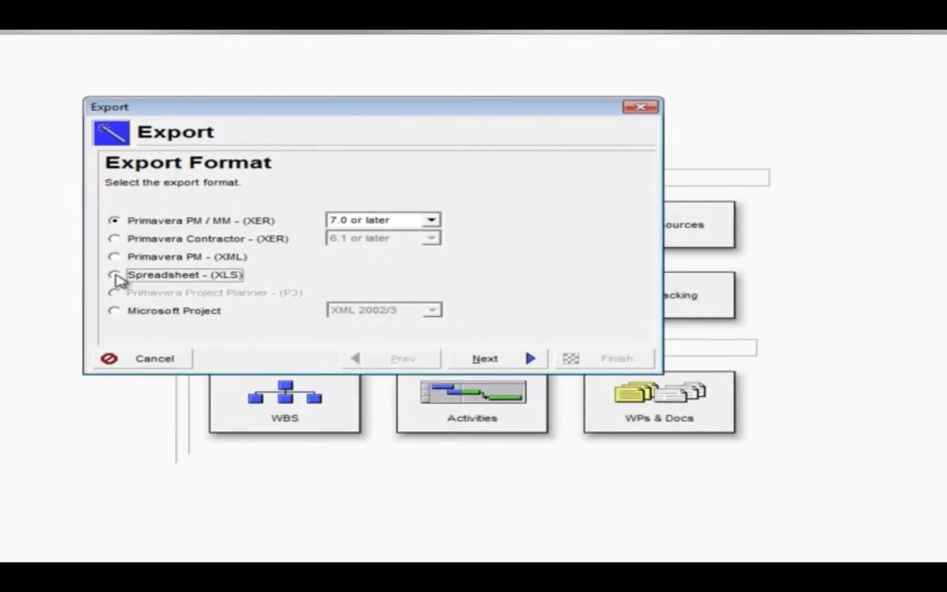
Set the spreadsheet export to include only Activities from project 12TA.
click(485, 359)
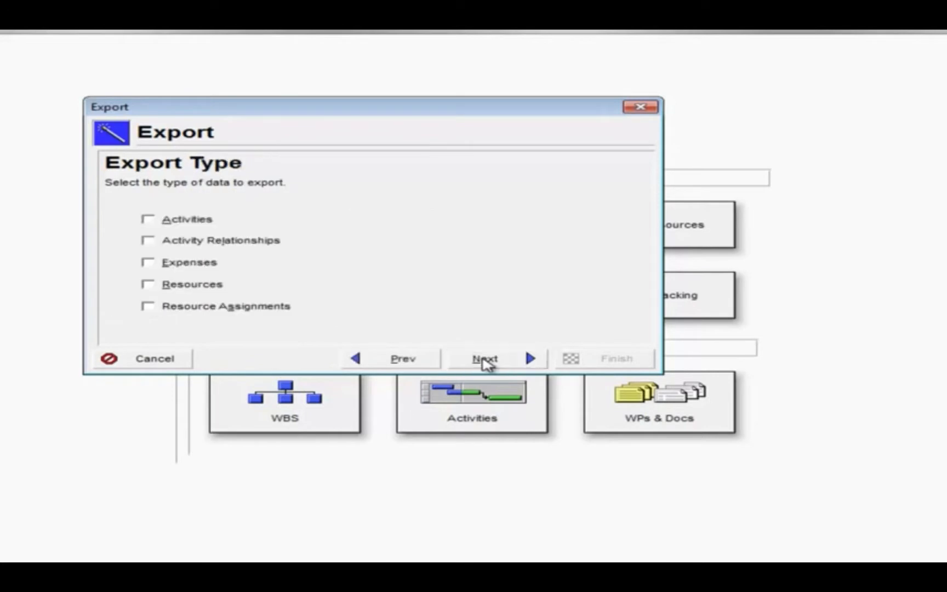
click(186, 220)
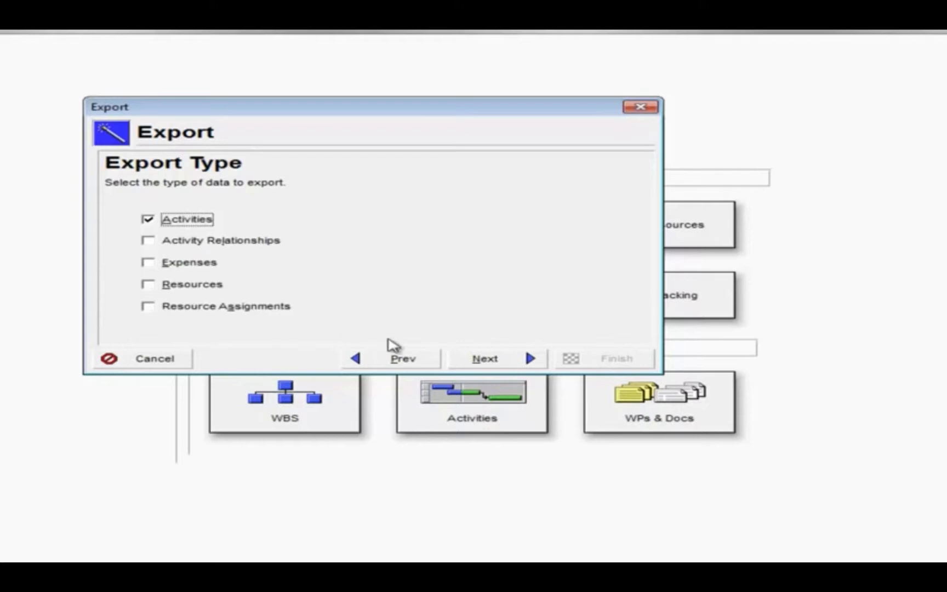
click(482, 361)
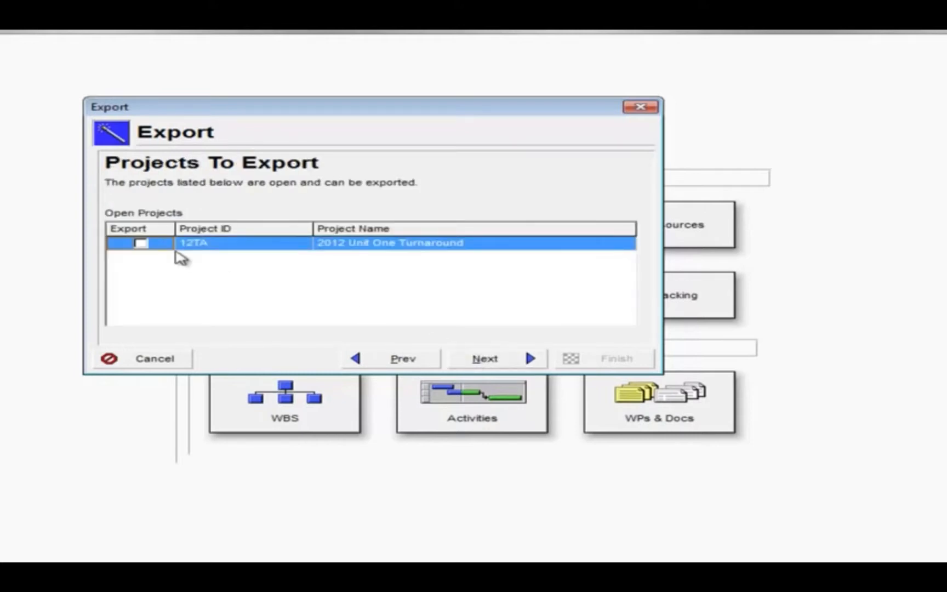
click(141, 243)
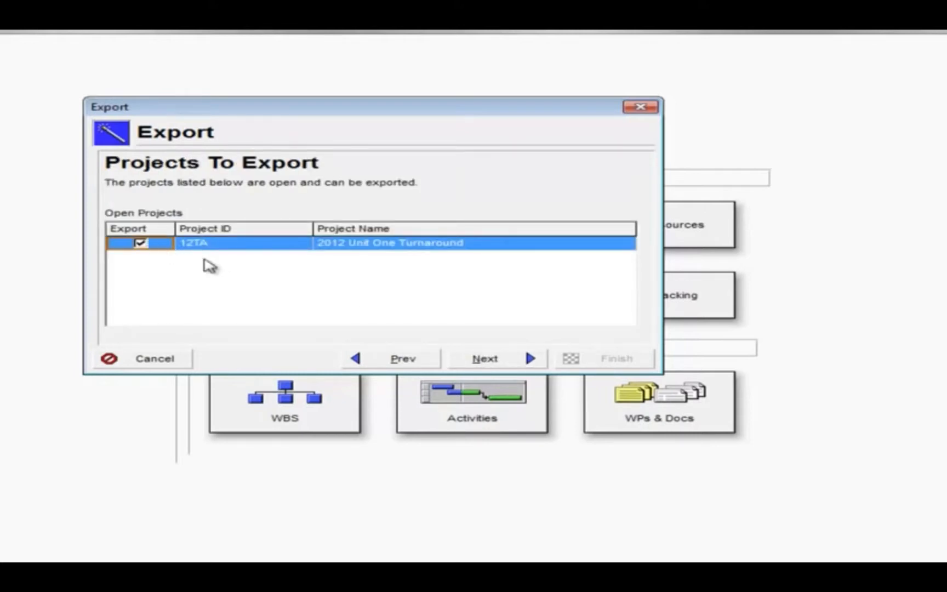
click(483, 360)
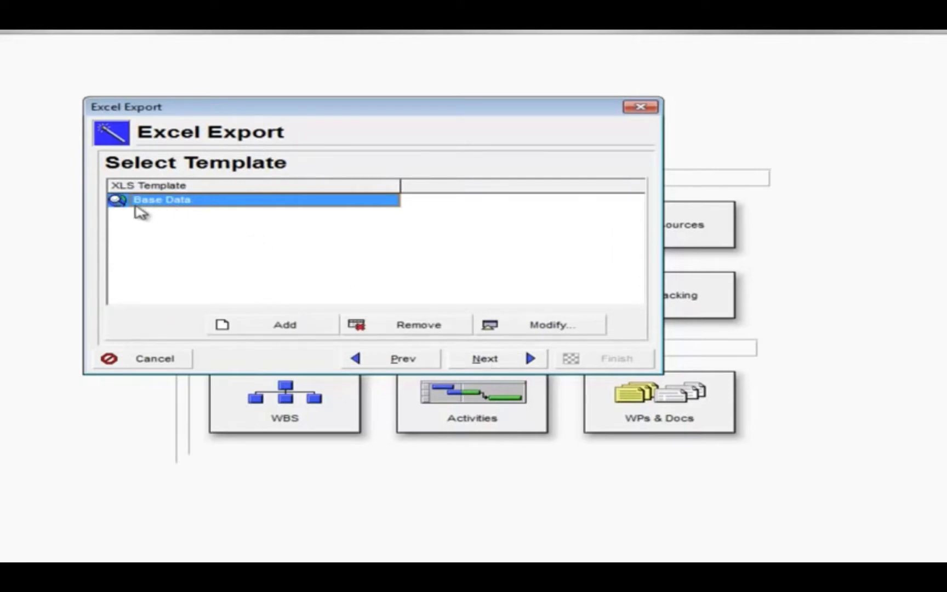
Review the selected columns of the Base Data export template, including WBS Code, Activity Name, Original Duration, Start and Finish.
click(525, 332)
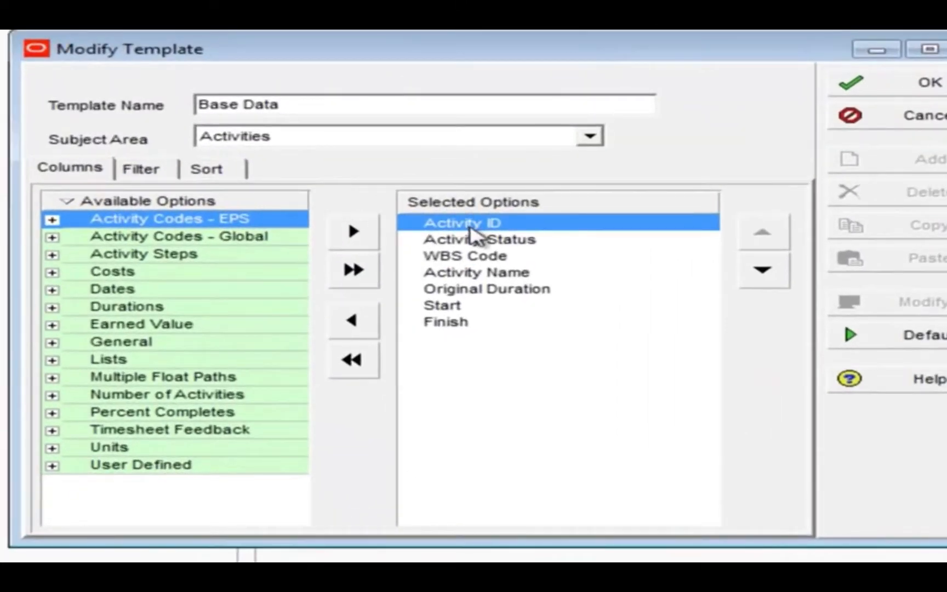
click(403, 255)
click(486, 256)
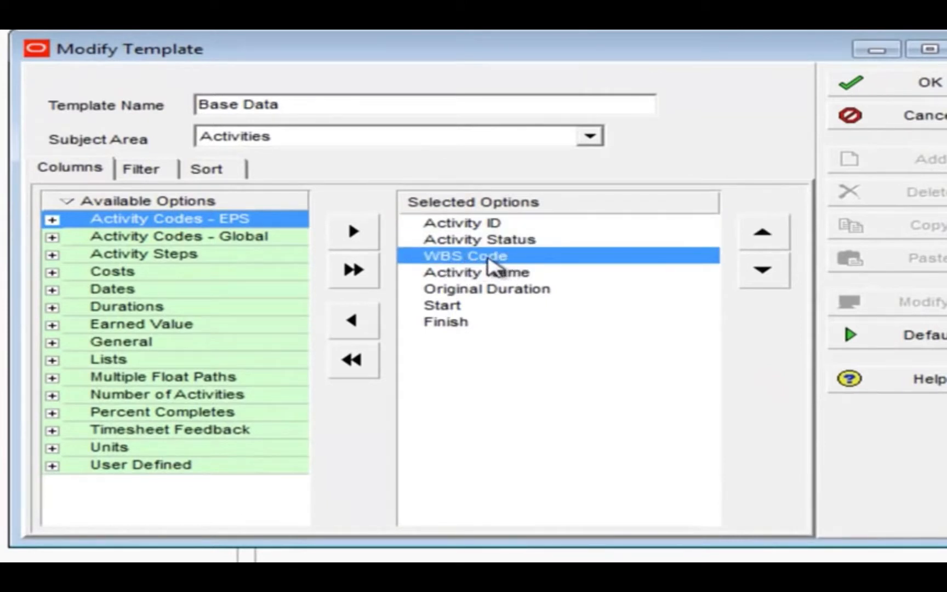
click(523, 273)
click(564, 288)
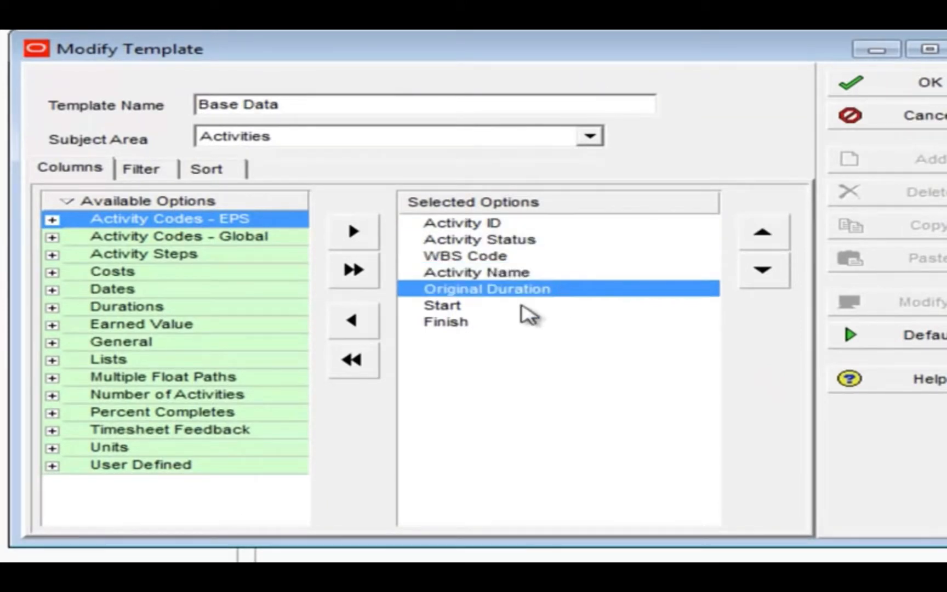
click(456, 307)
click(459, 322)
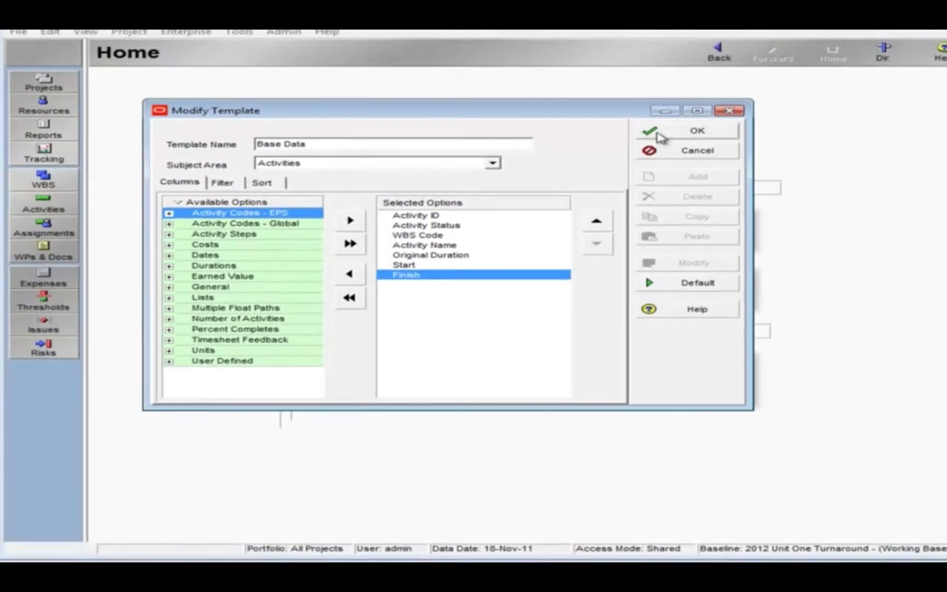
click(661, 134)
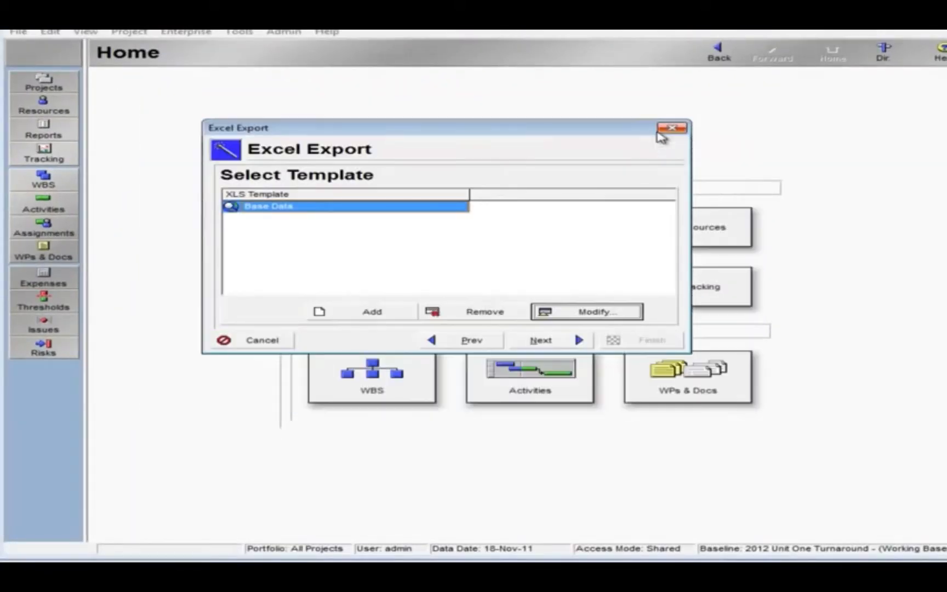
Run the export with the Base Data template to 12TA-Activities.xls in My Documents.
click(576, 341)
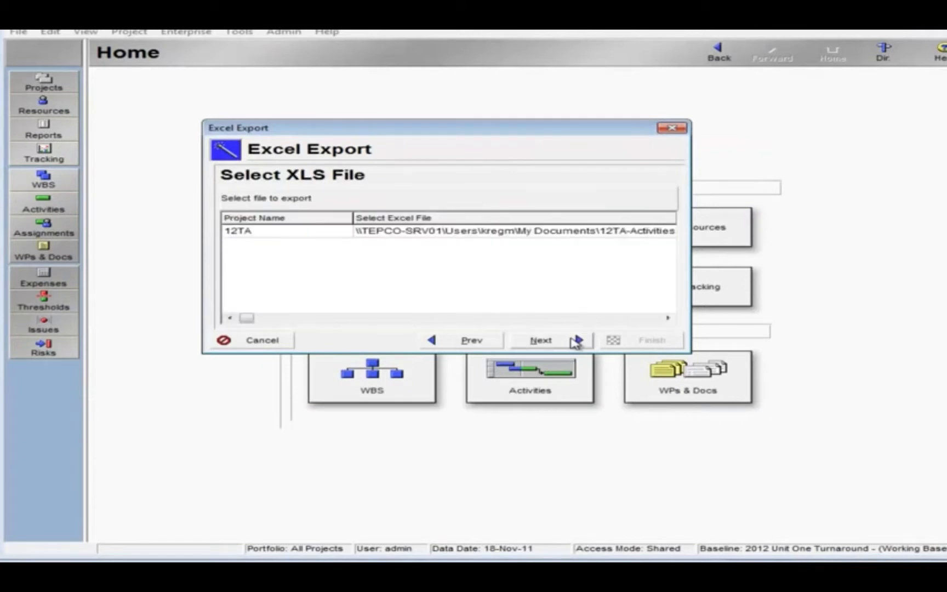
drag(328, 219, 307, 219)
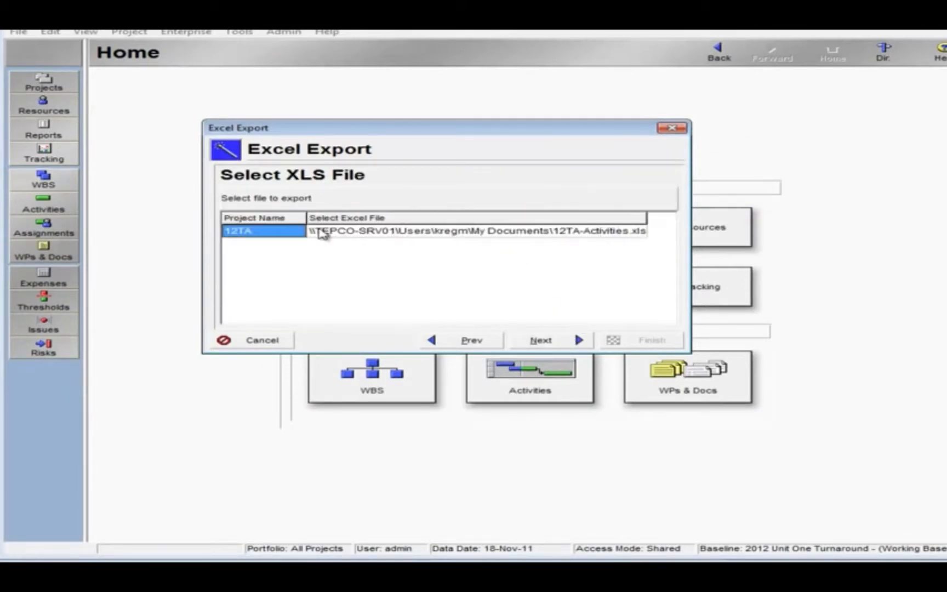
click(376, 237)
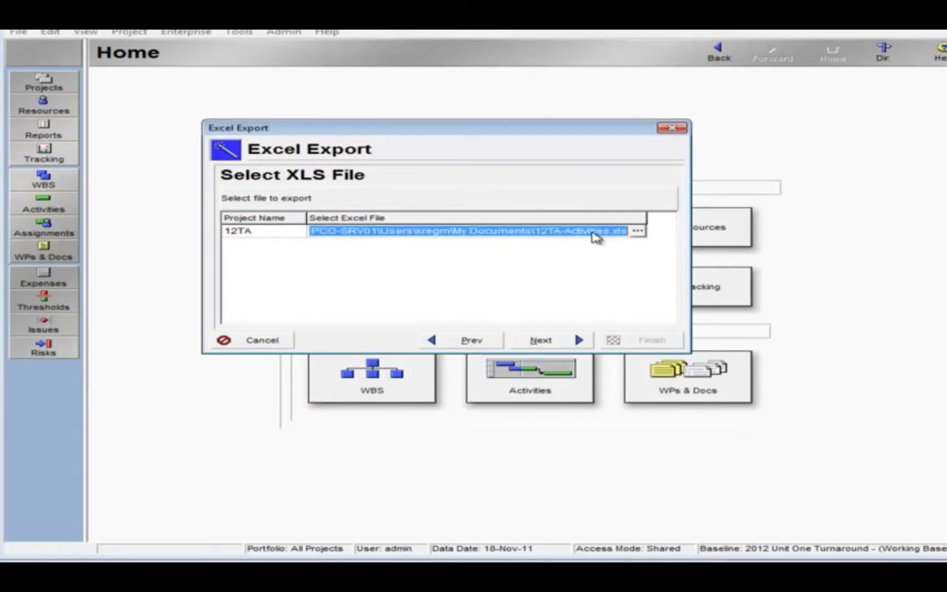
click(592, 231)
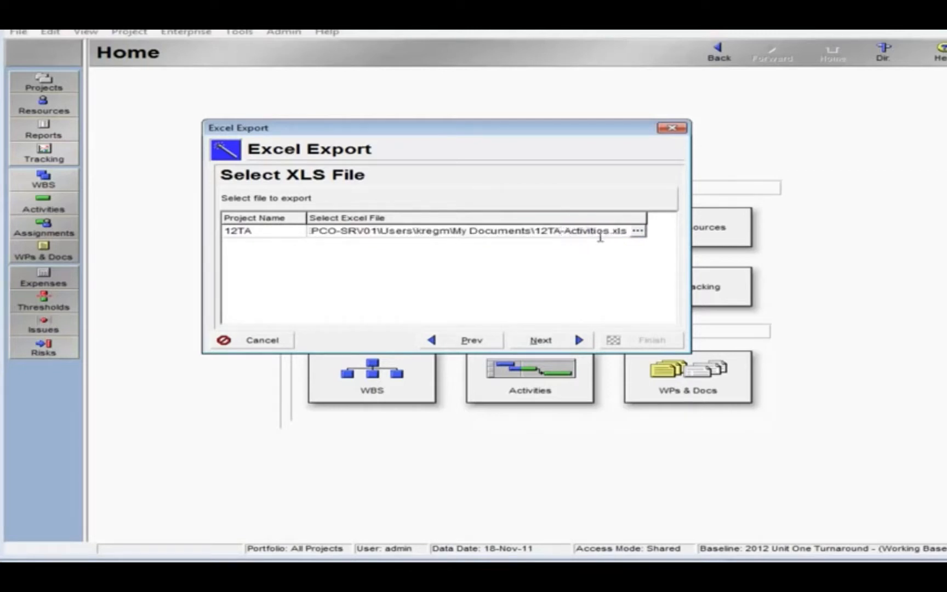
click(569, 347)
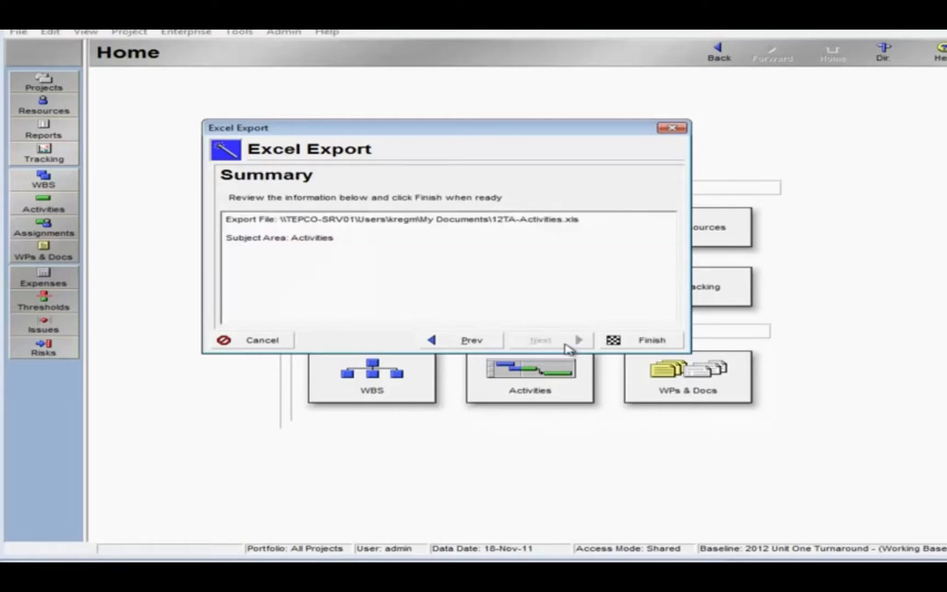
click(617, 349)
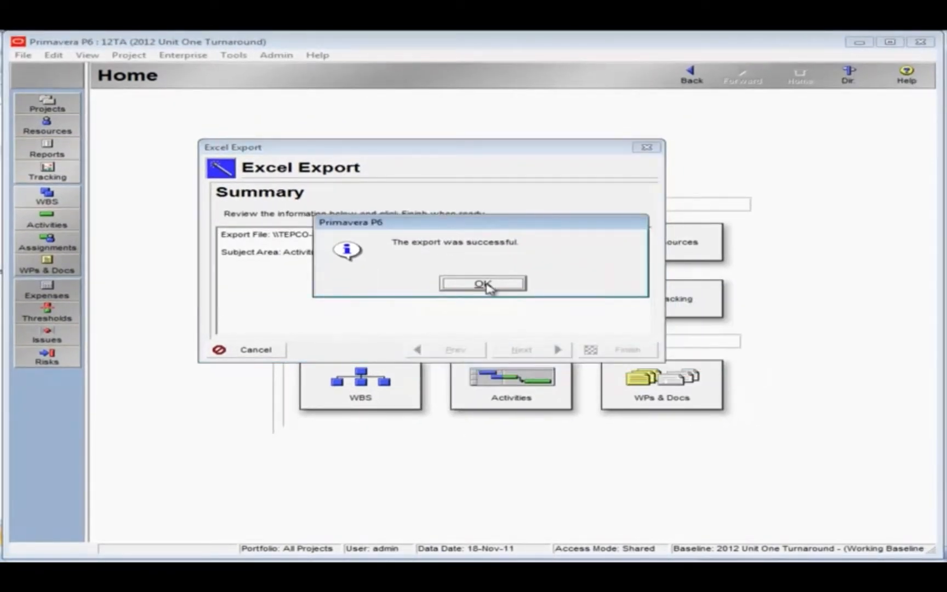
click(483, 283)
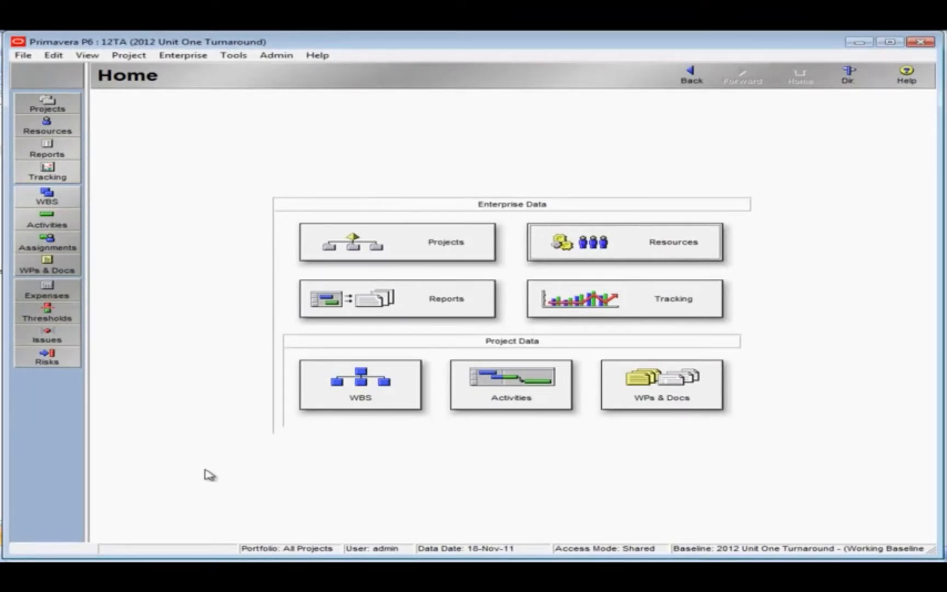
Open the exported 12TA-Activities.xls from the Documents library in Excel.
click(118, 572)
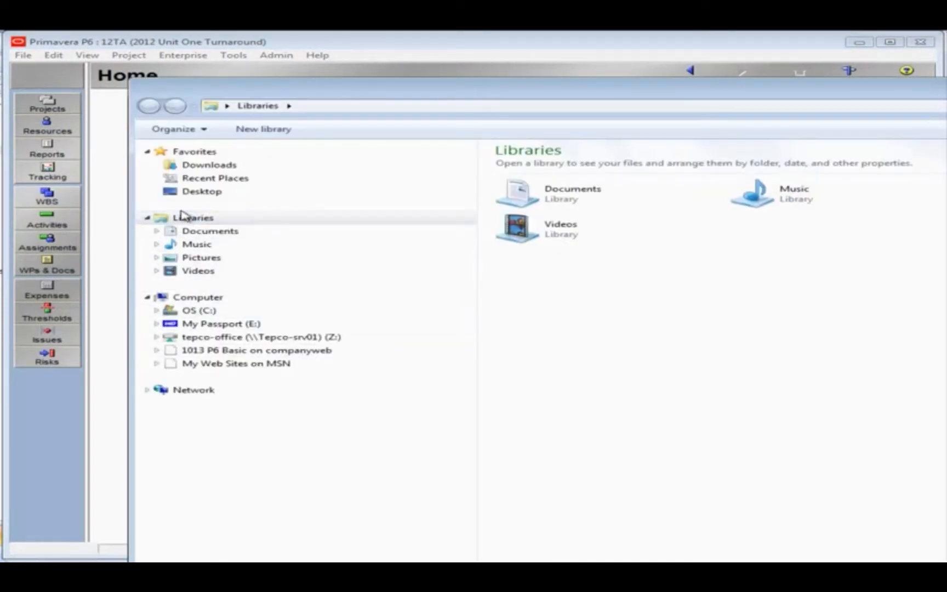
click(189, 231)
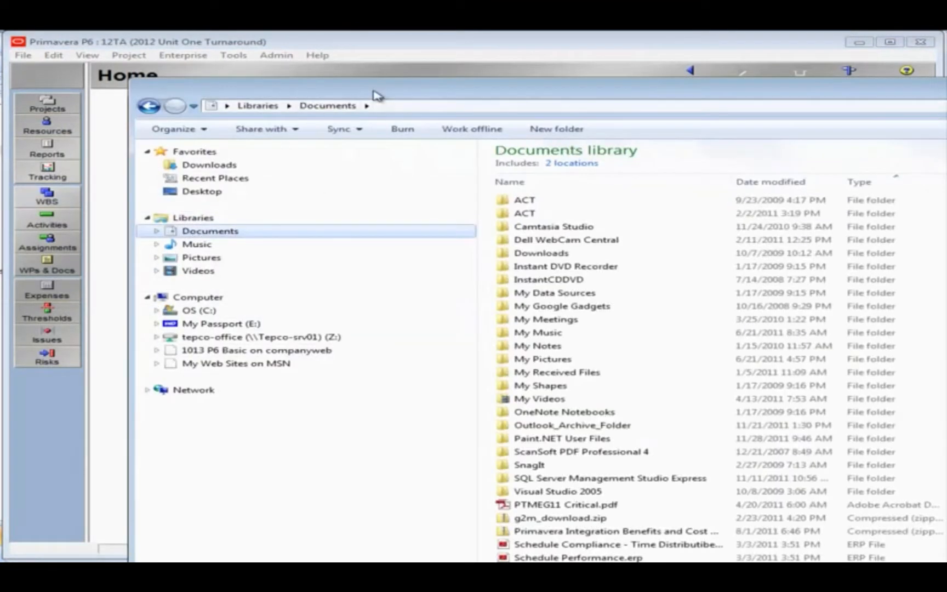
drag(376, 94, 295, 69)
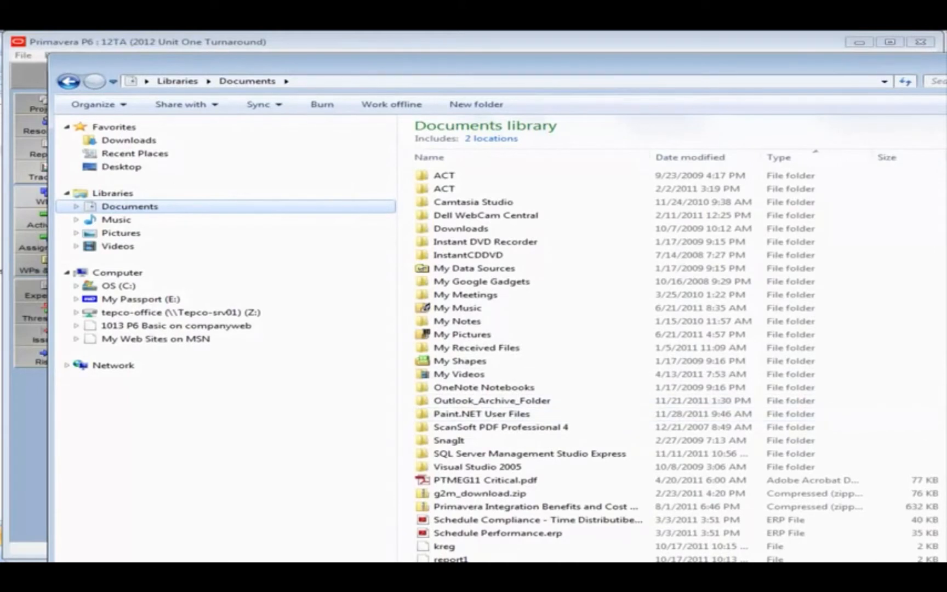
scroll(451, 431, down, 5)
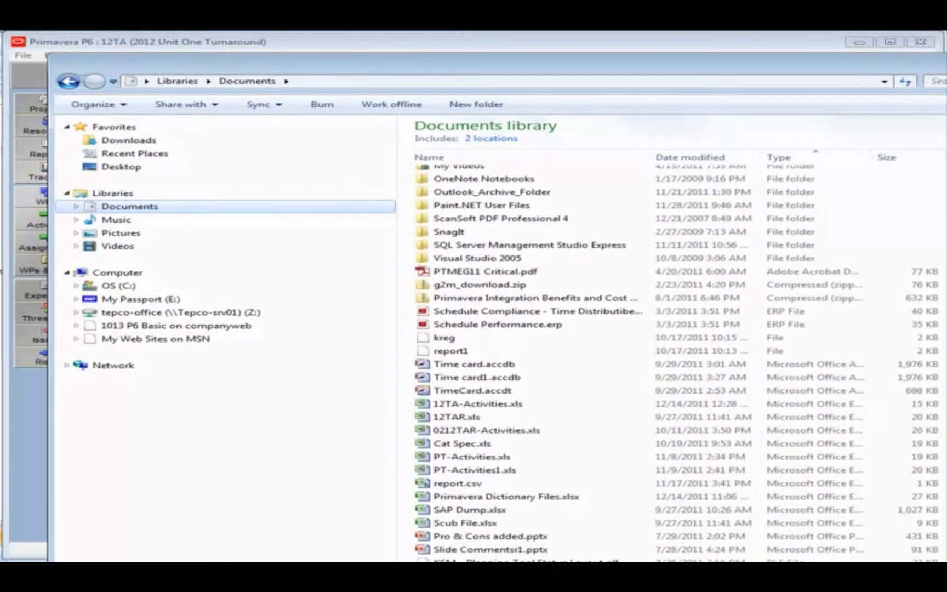
double_click(450, 408)
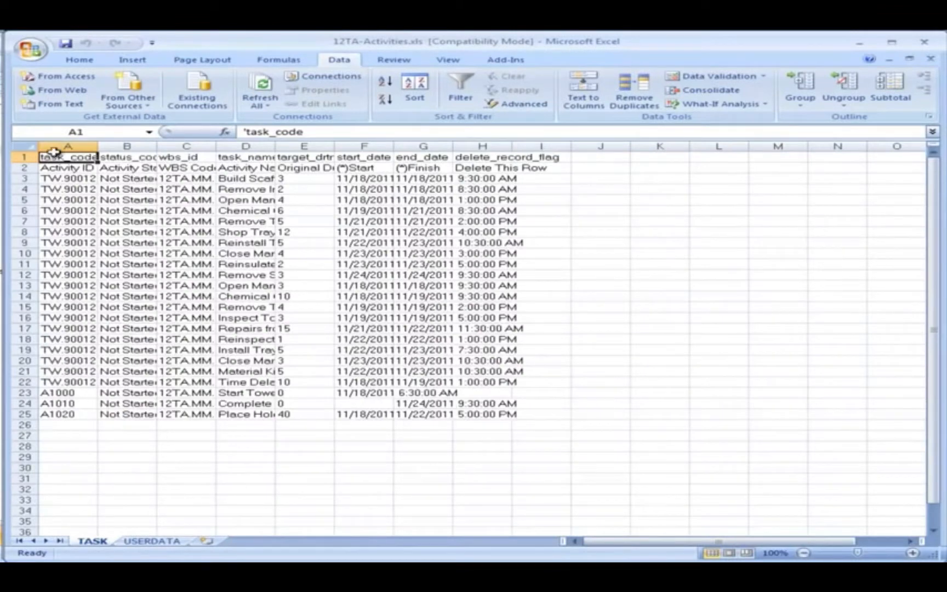
Fit every column of the TASK sheet to the width of its contents.
click(26, 145)
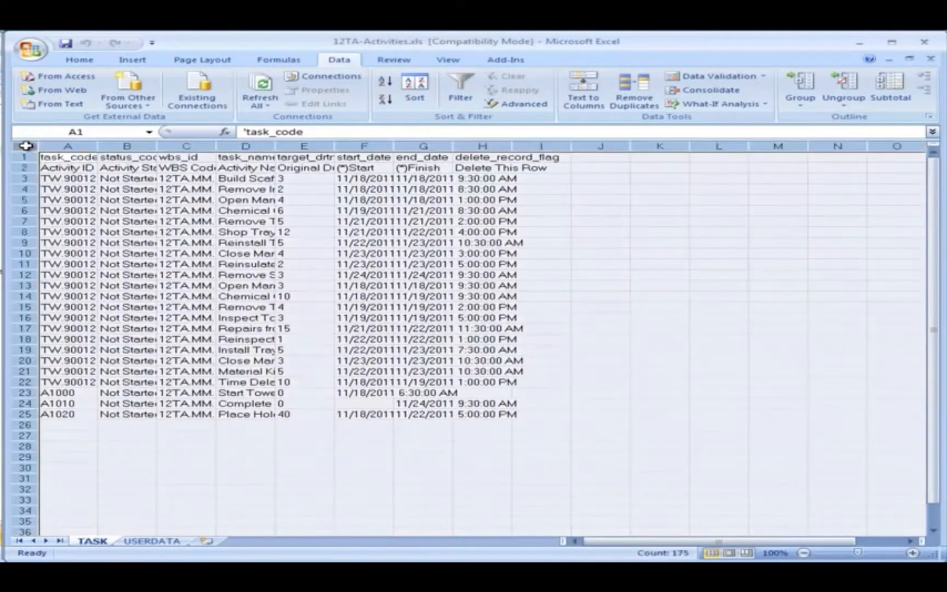
double_click(97, 145)
click(156, 245)
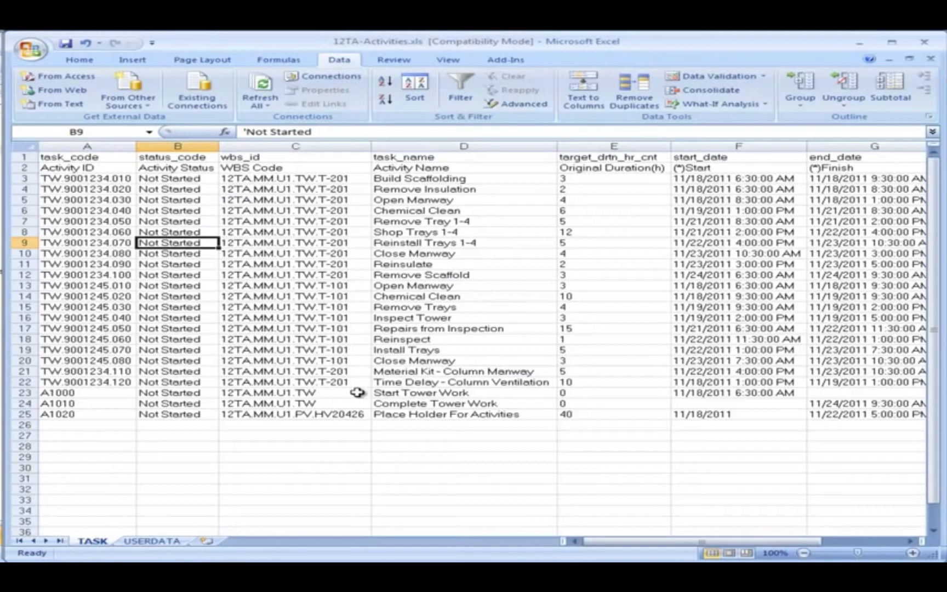
Examine the WBS code and name of the Place Holder For Activities row, A1020.
click(357, 410)
click(436, 416)
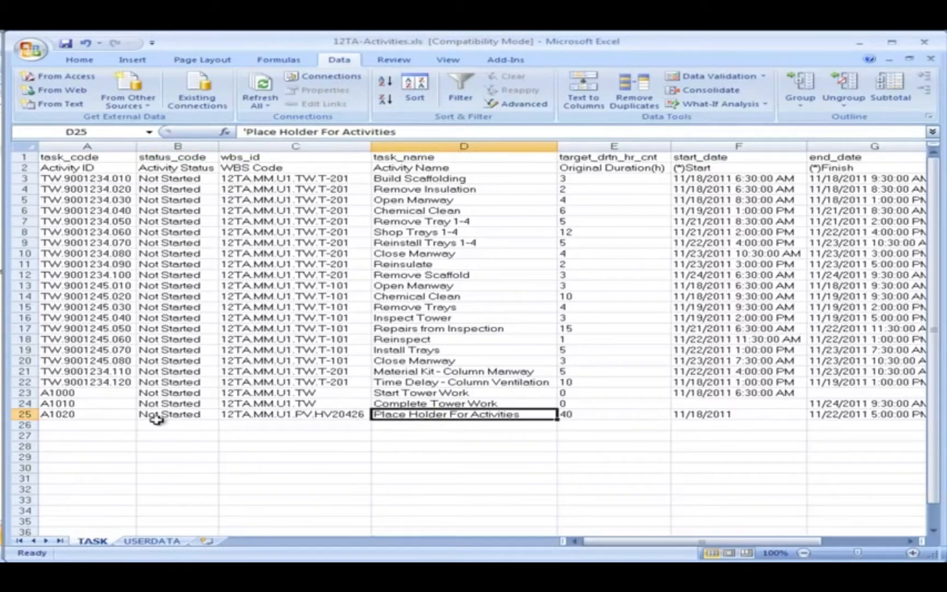
click(24, 414)
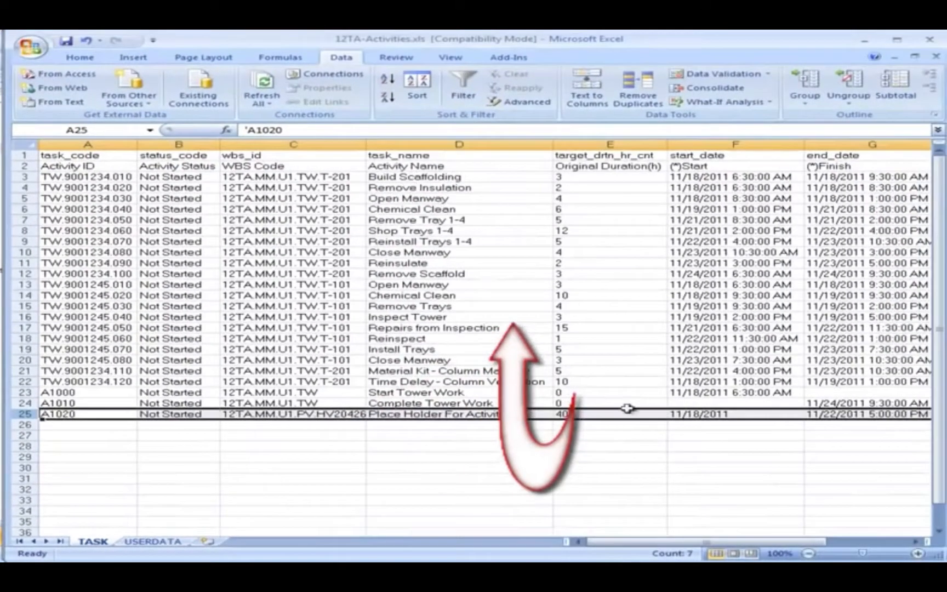
Narrow the Original Duration column and check the Start and Finish headers against activity A1020.
drag(667, 143, 585, 144)
click(644, 166)
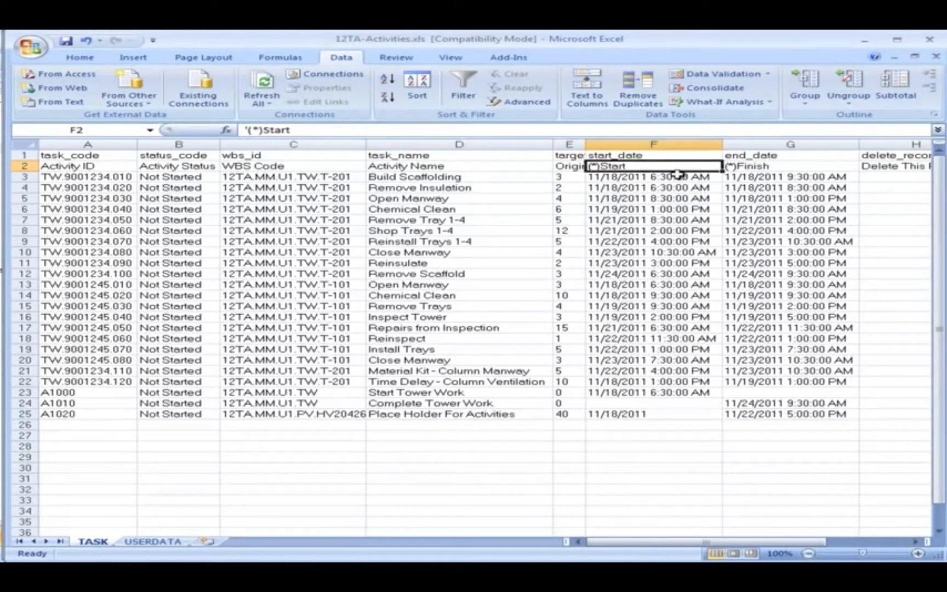
click(753, 166)
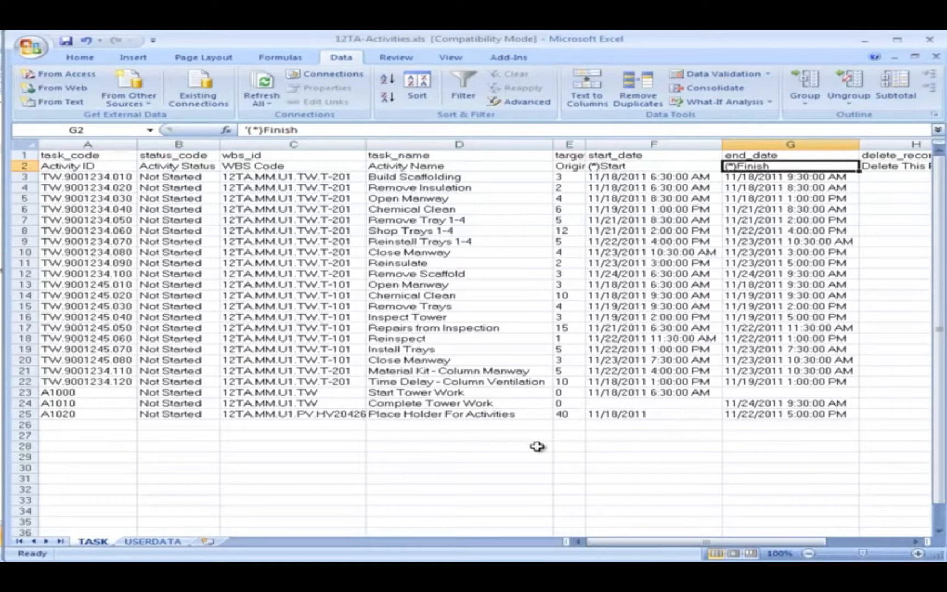
click(96, 414)
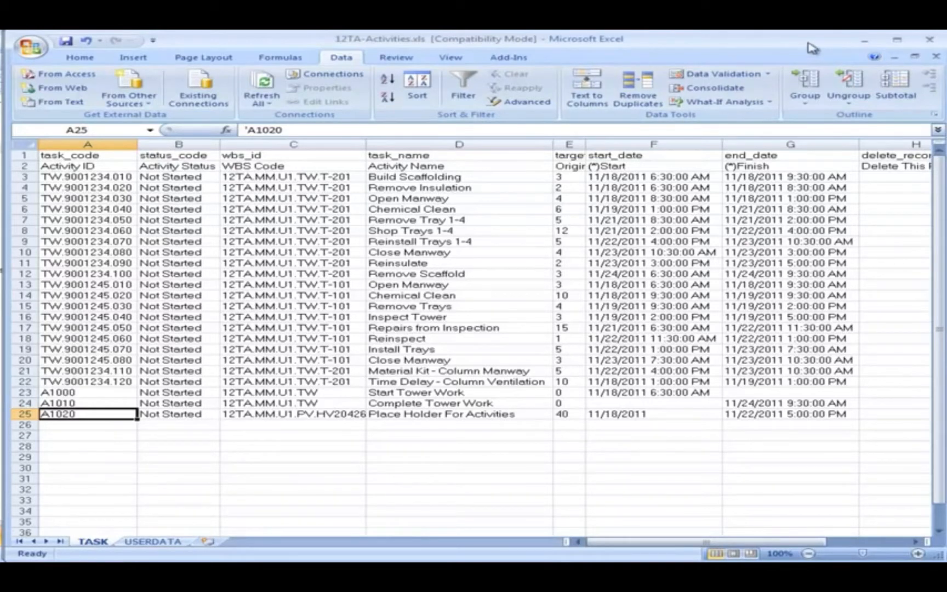
Switch to the Activity Detail workbook and select A11:B19, the Cost Account and Activity ID cells for functional location HV20426.
drag(811, 48, 819, 58)
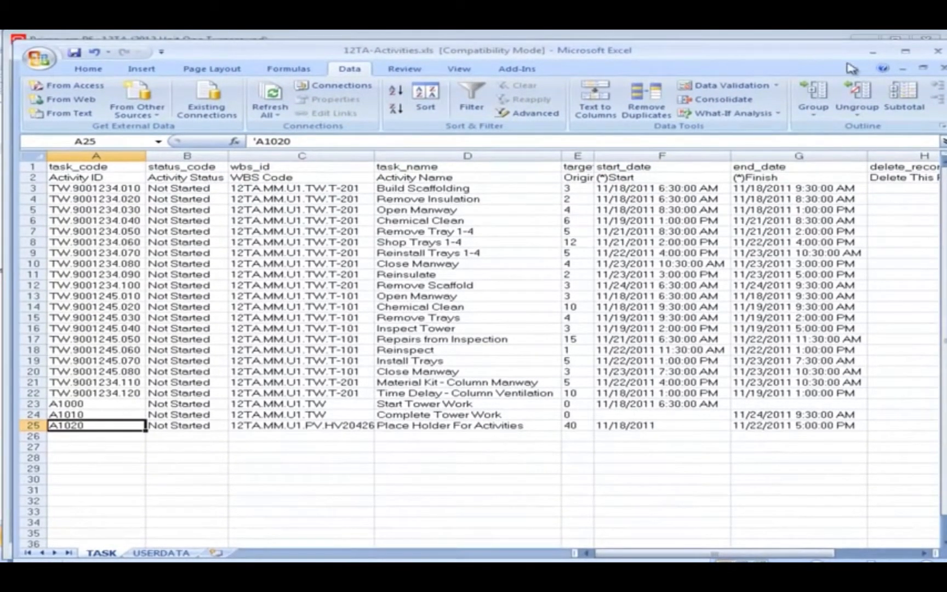
key(alt+Tab)
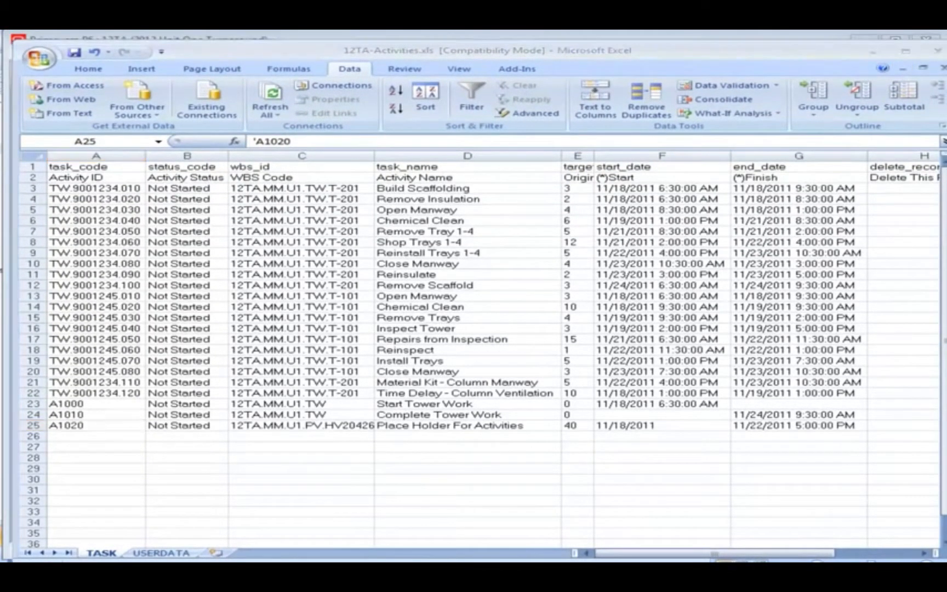
key(alt+Tab)
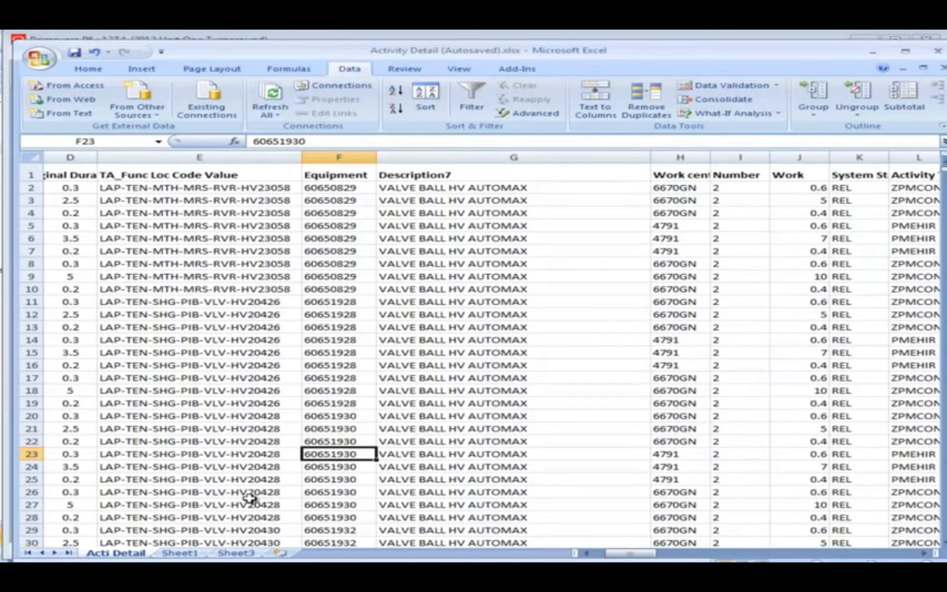
click(586, 554)
click(586, 554)
click(586, 554)
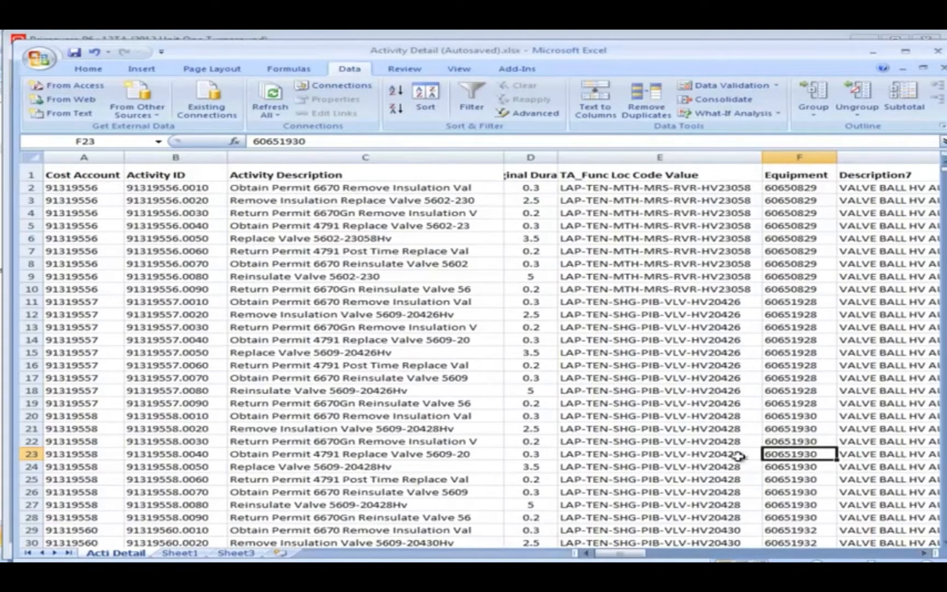
click(680, 450)
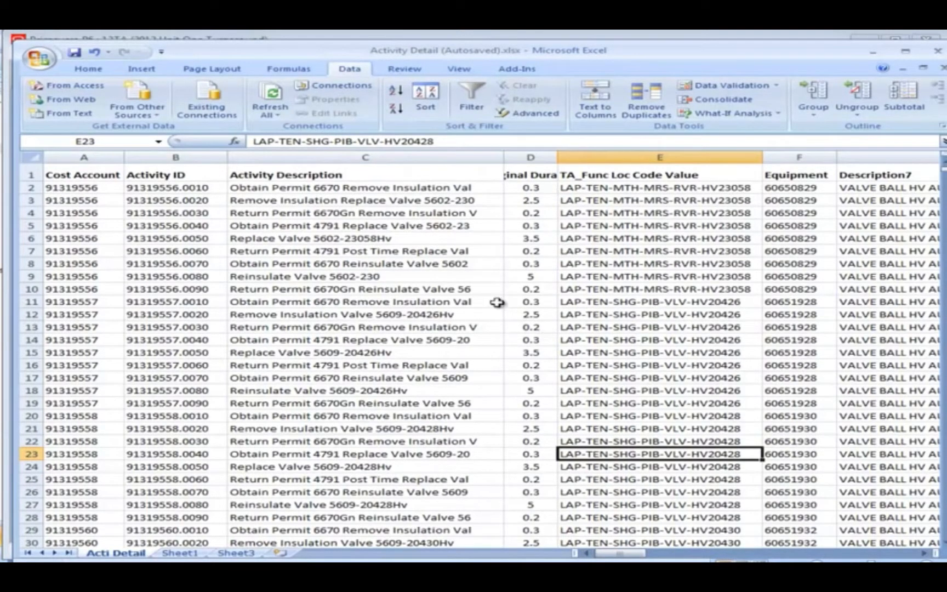
drag(80, 301, 189, 403)
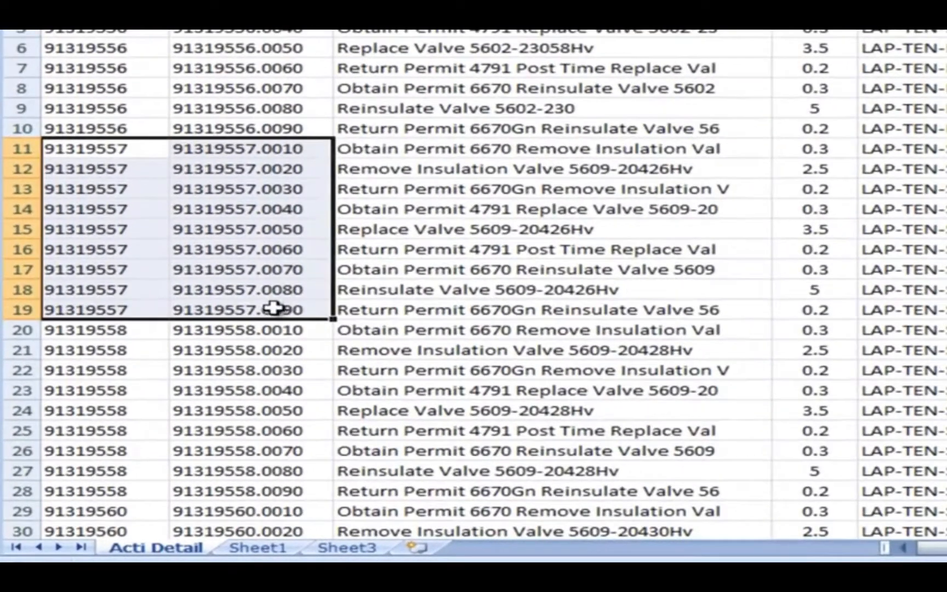
Transfer the HV20426 activity IDs, names and durations from A11:D19 to the TASK sheet from row 26, placing the names in column D.
drag(274, 308, 852, 305)
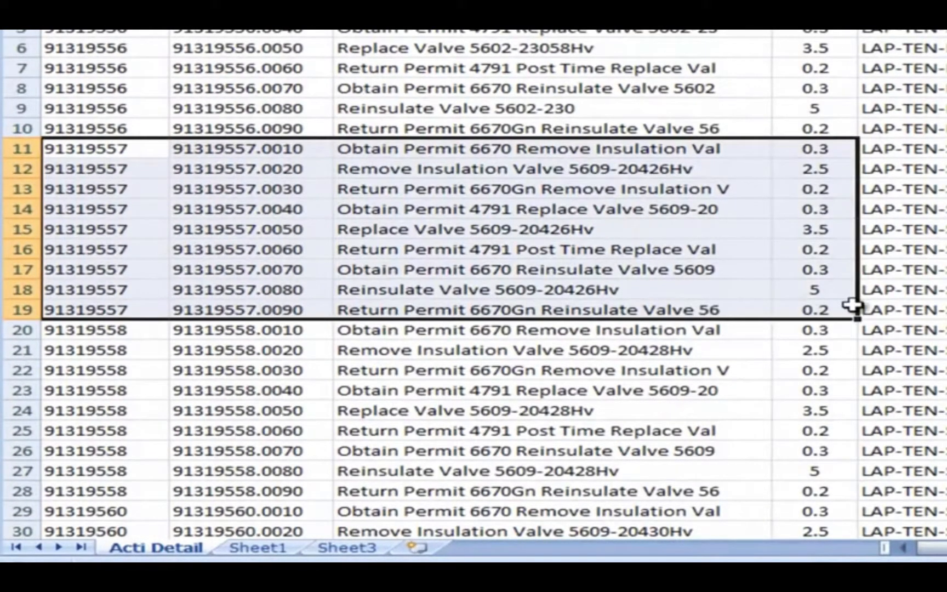
right_click(734, 250)
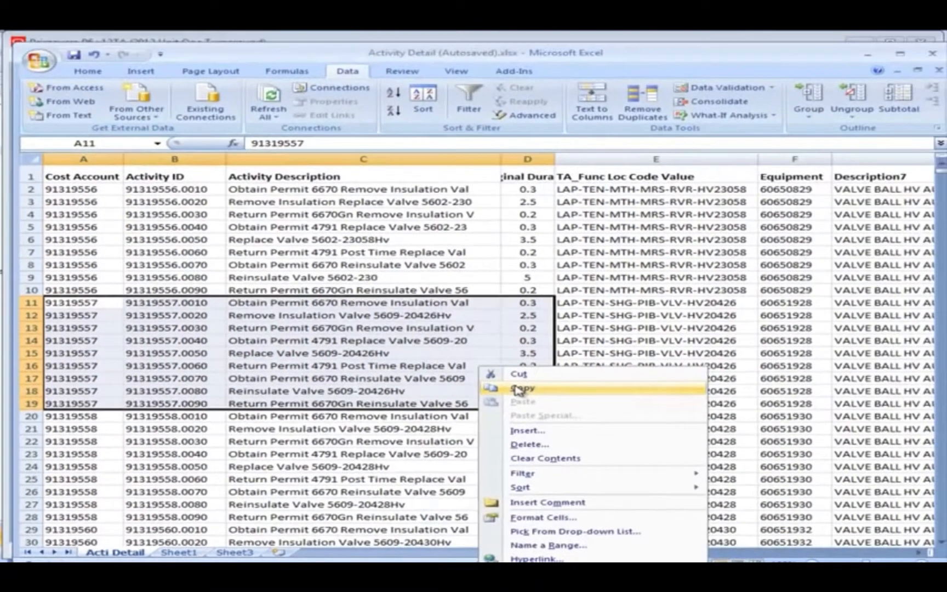
click(770, 263)
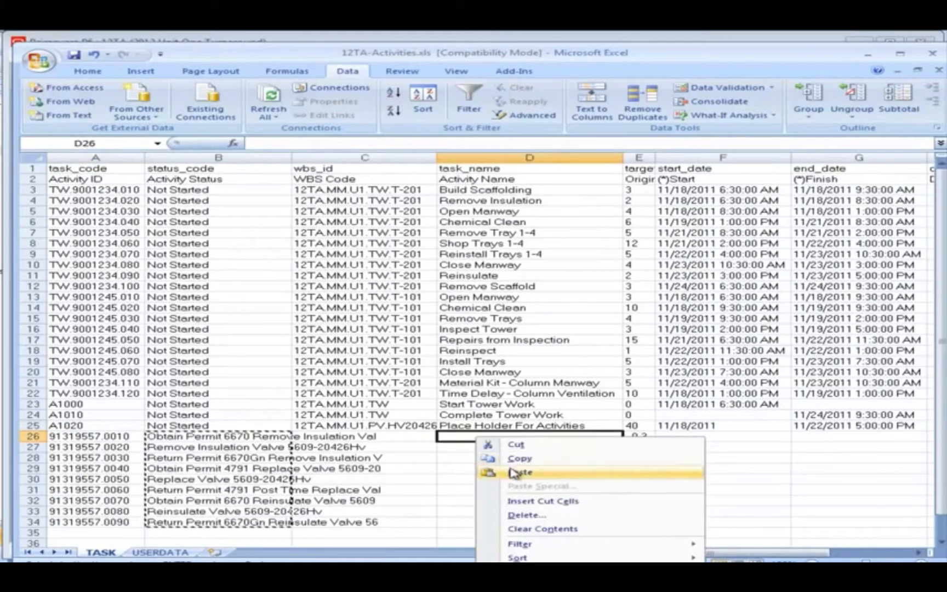
click(489, 470)
Copy WBS code 12TA.MM.U1.PV.HV20426 from C25 into C26:C34 and save the 12TA-Activities workbook.
click(375, 426)
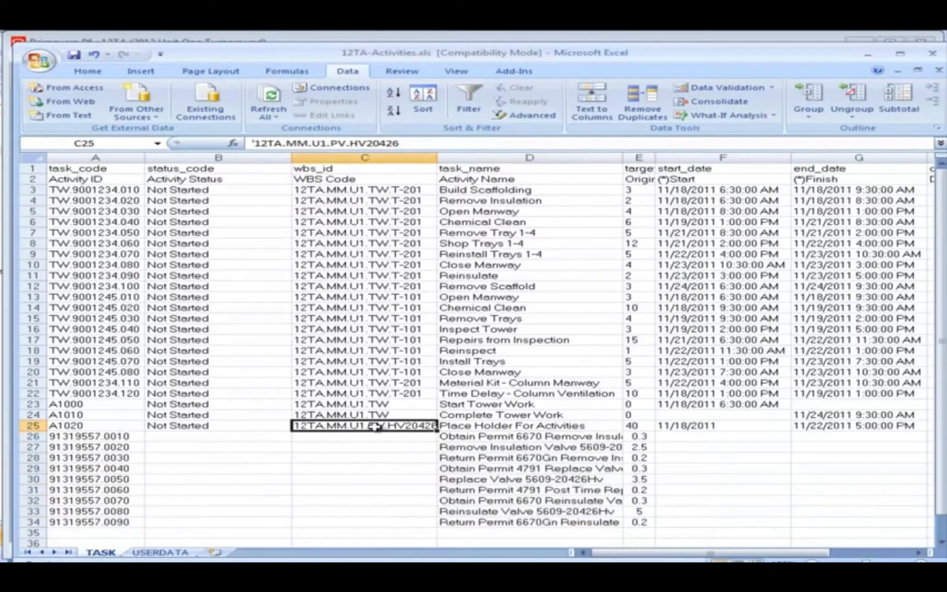
right_click(376, 426)
click(404, 452)
drag(361, 437, 362, 521)
right_click(363, 522)
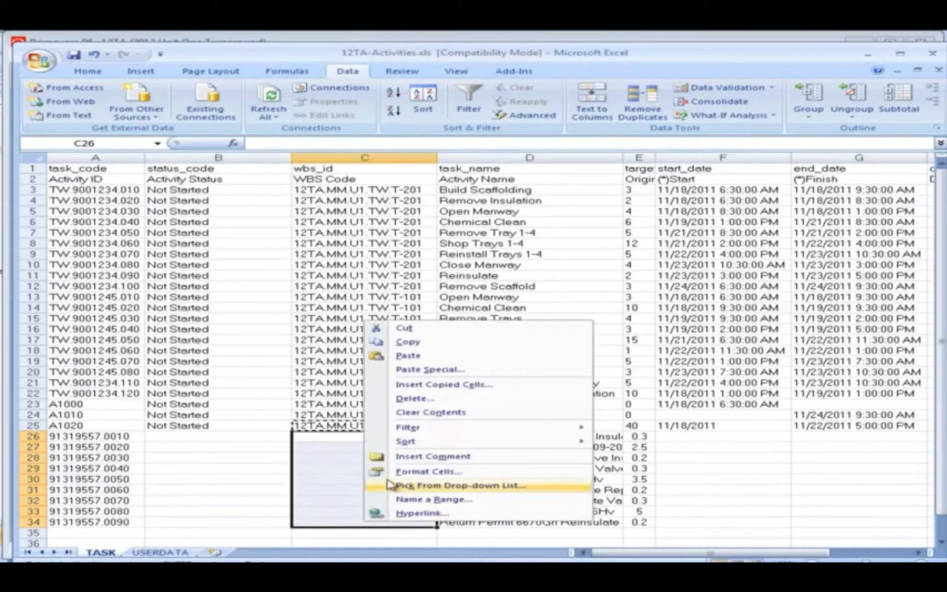
click(407, 356)
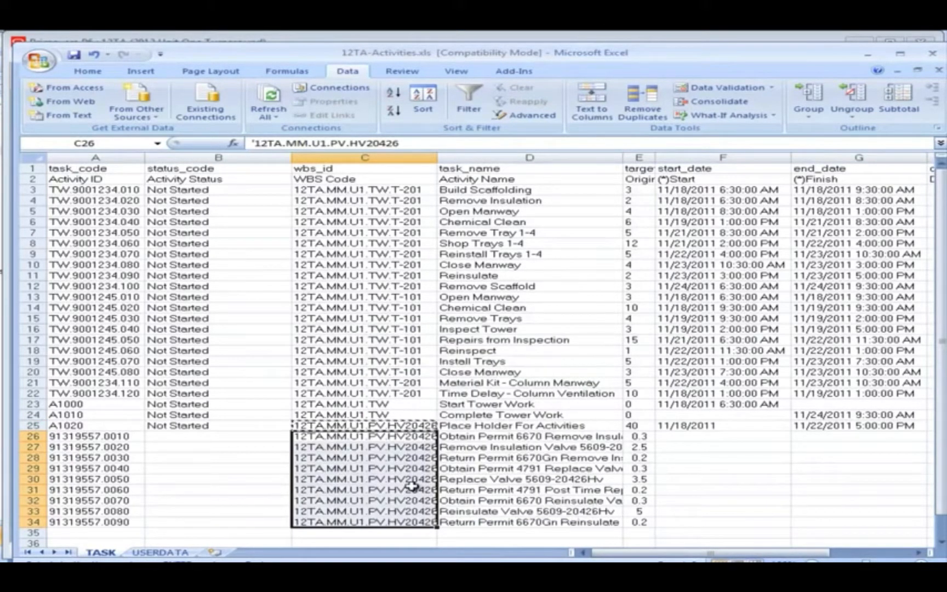
click(73, 54)
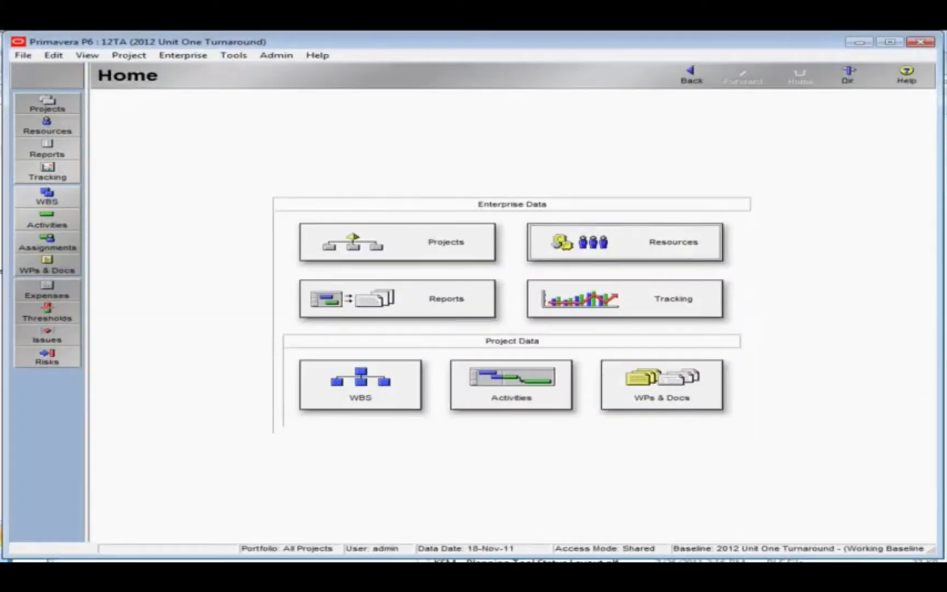
Switch to the Activities view in Primavera P6 and start a Spreadsheet (XLS) import of 12TA-Activities.xls from My Documents.
click(501, 391)
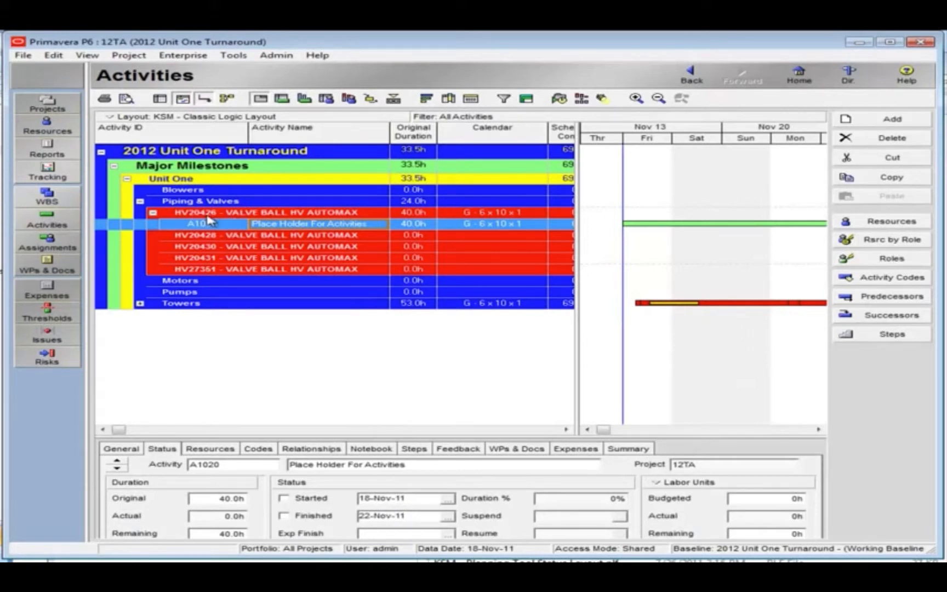
click(27, 55)
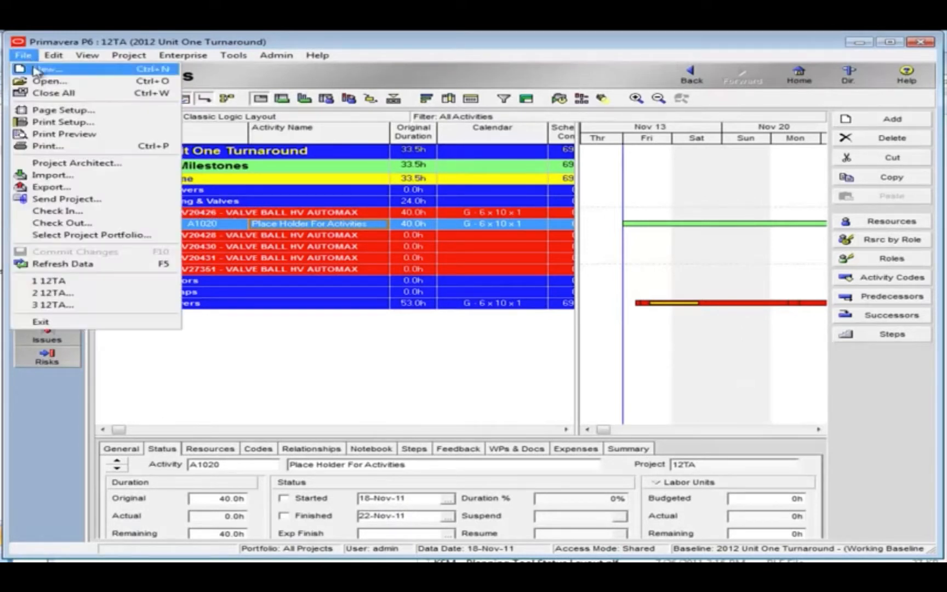
click(69, 176)
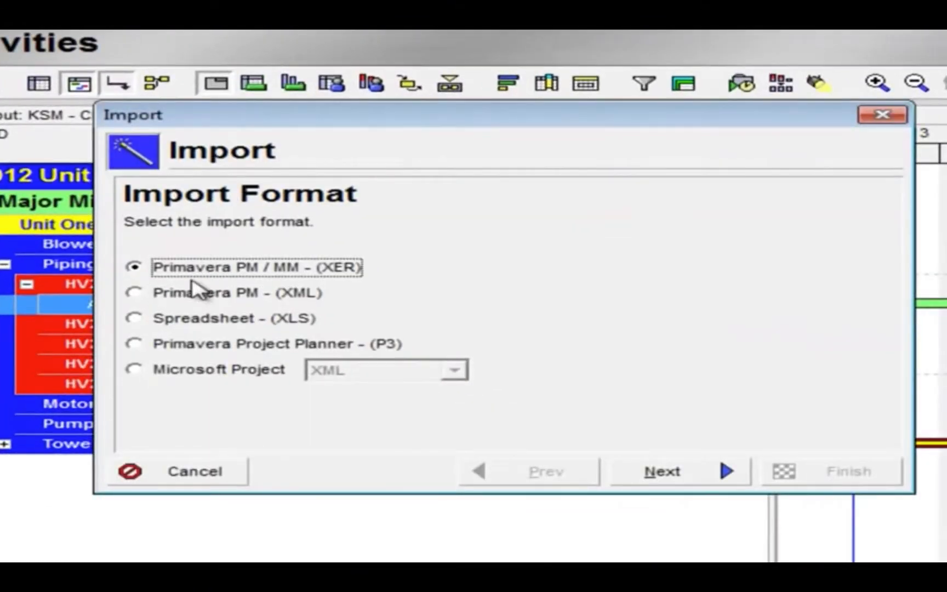
click(134, 319)
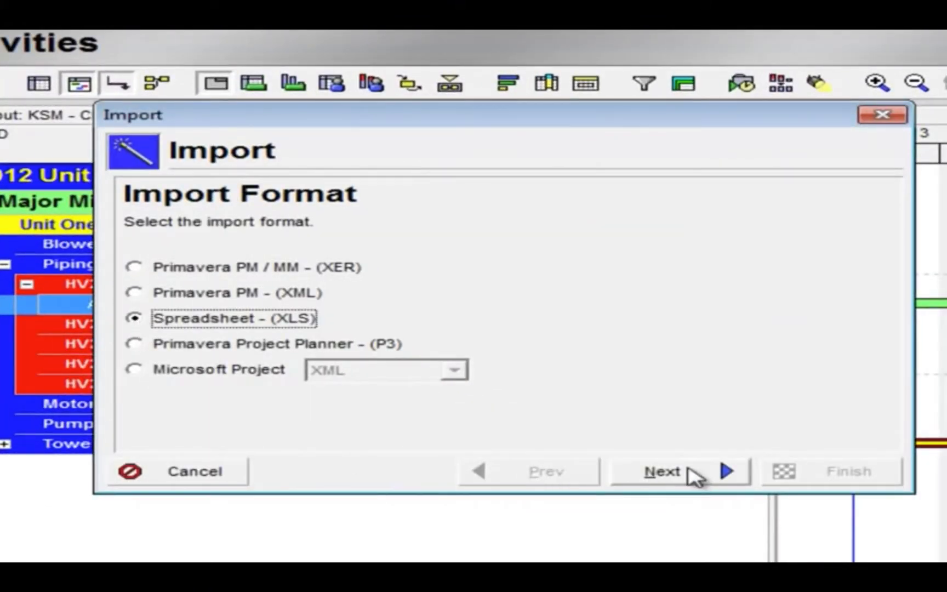
click(693, 475)
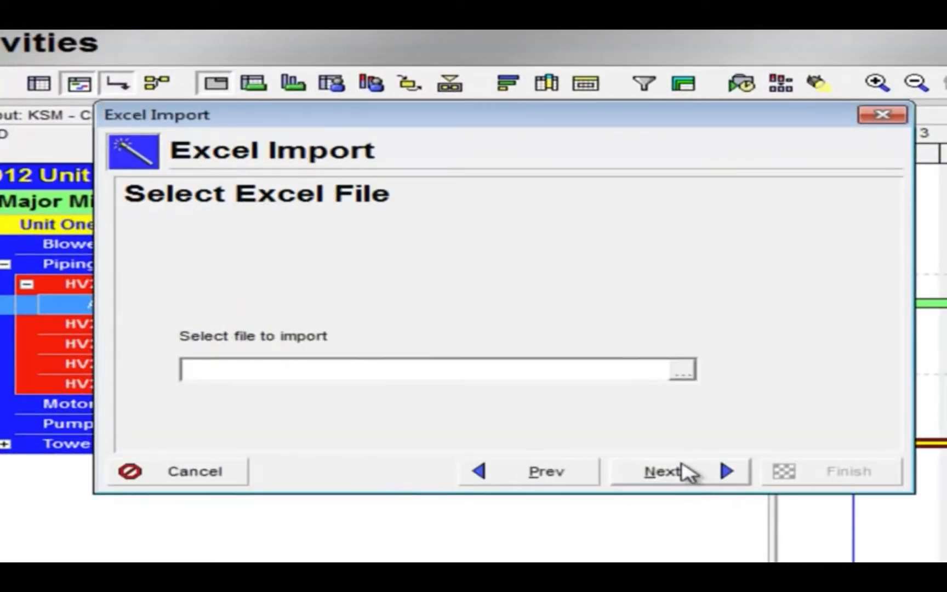
click(680, 373)
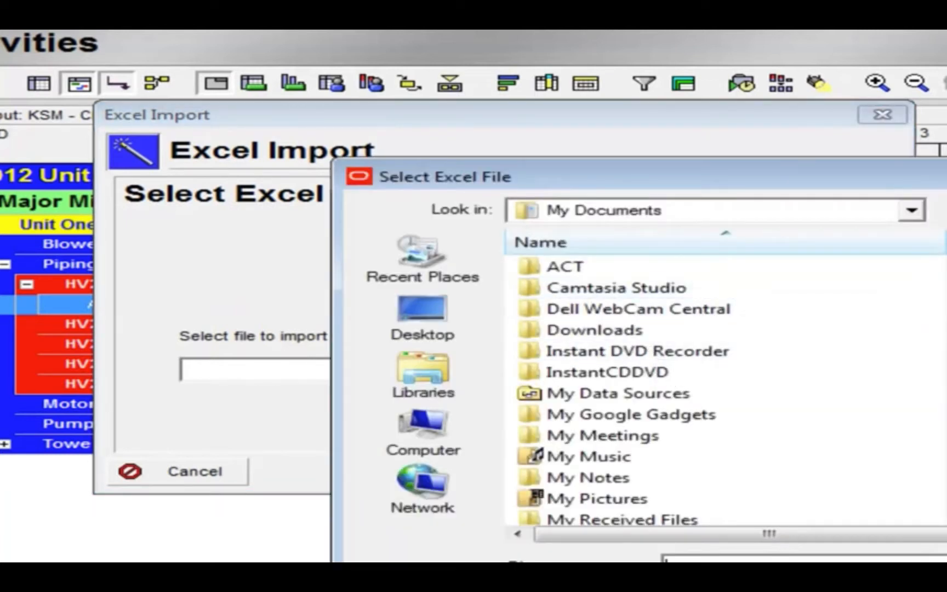
scroll(723, 384, down, 5)
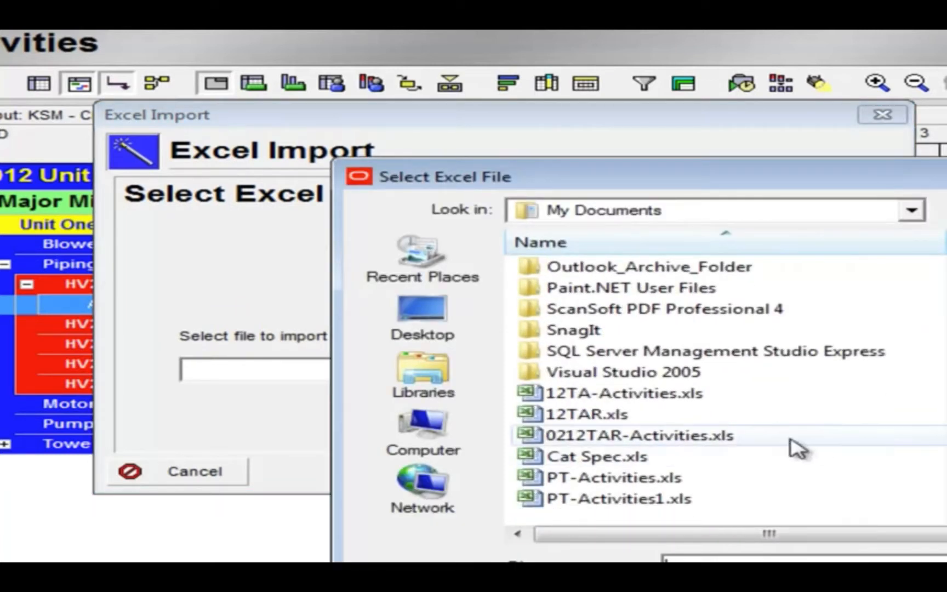
double_click(645, 399)
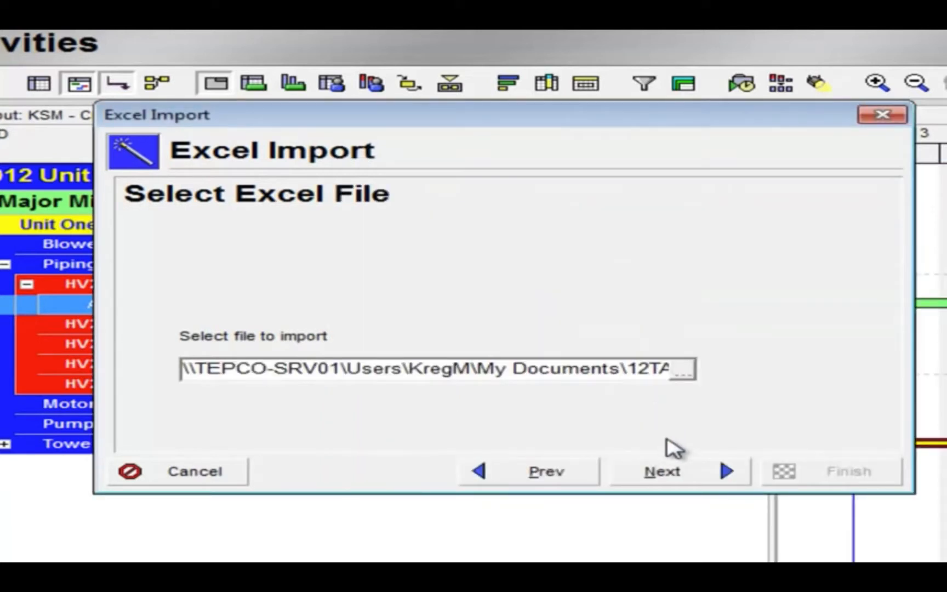
click(672, 469)
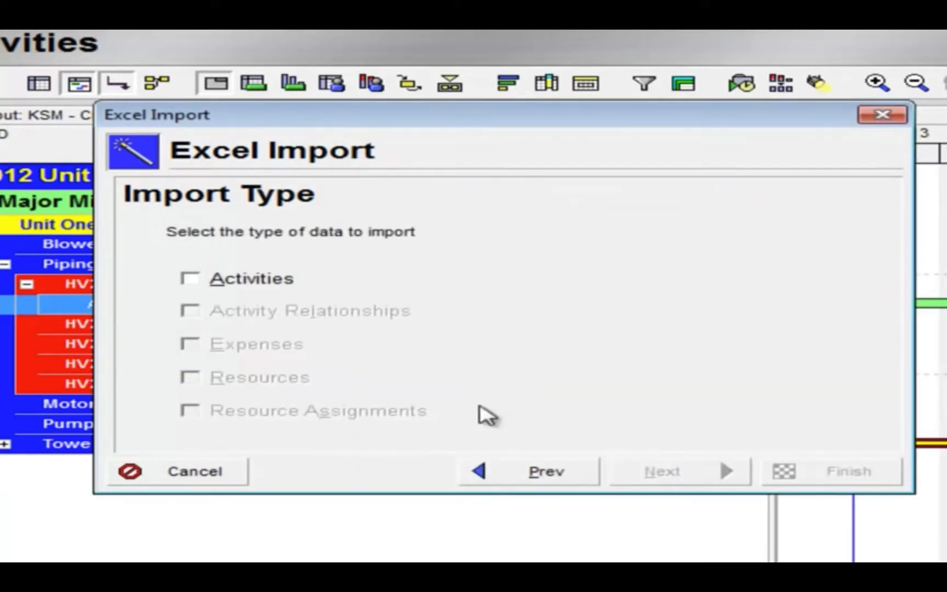
Import the Activities data with the Update Existing Project action into project 12TA and finish the import.
click(195, 280)
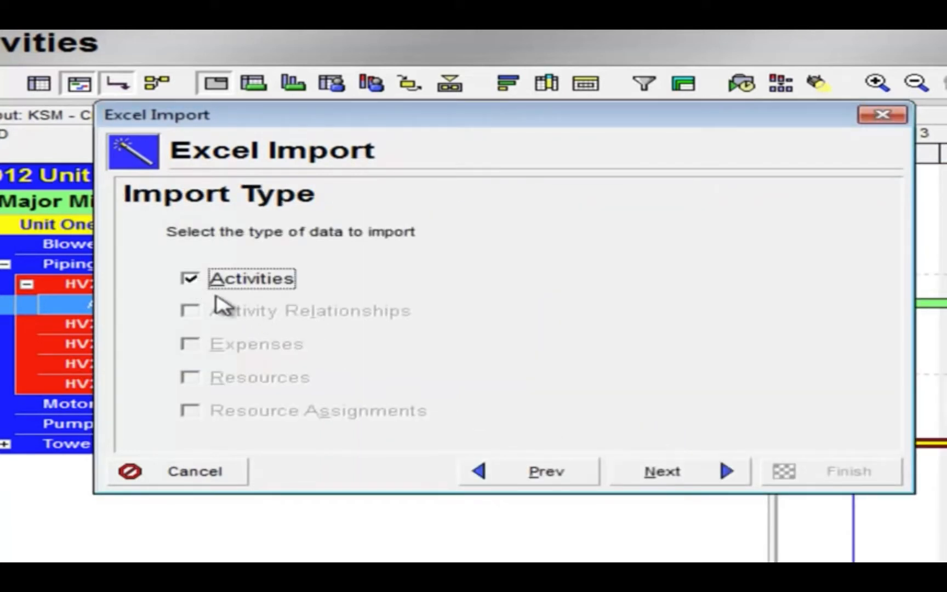
click(670, 470)
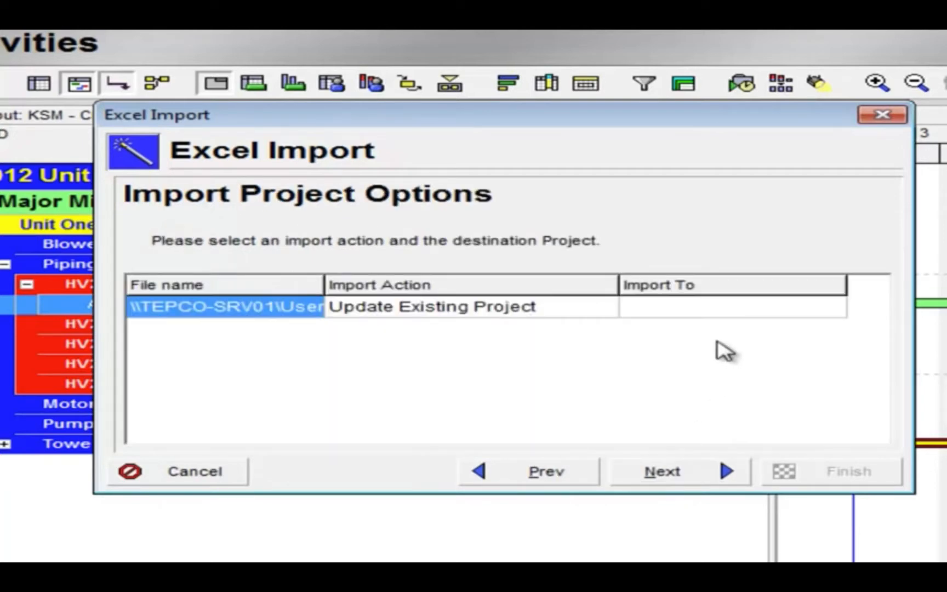
click(700, 311)
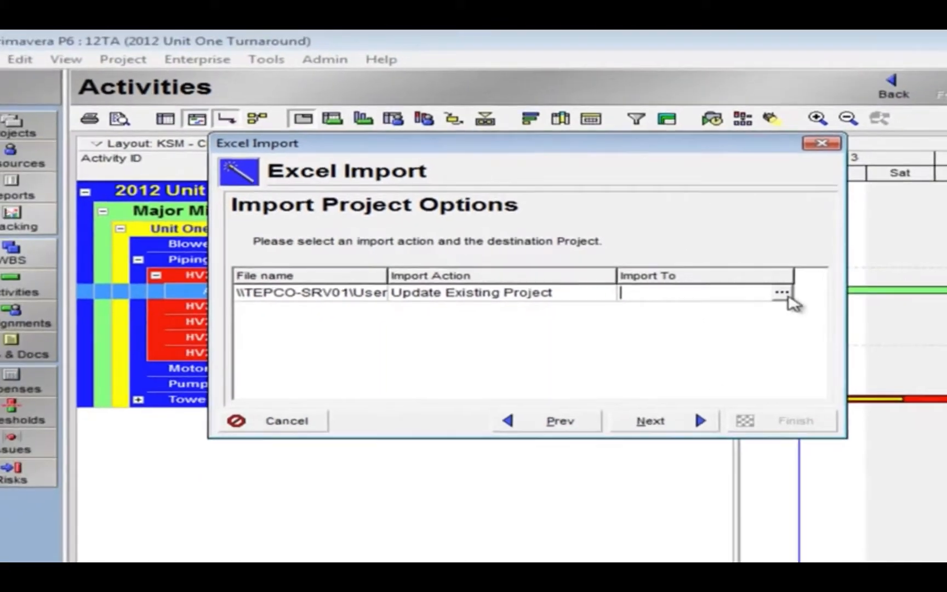
click(833, 307)
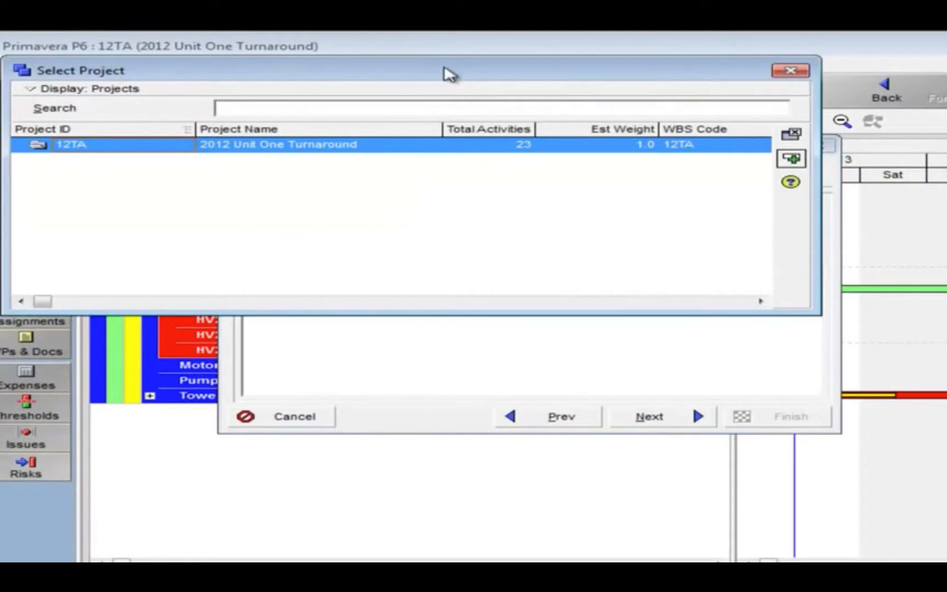
drag(450, 74, 575, 160)
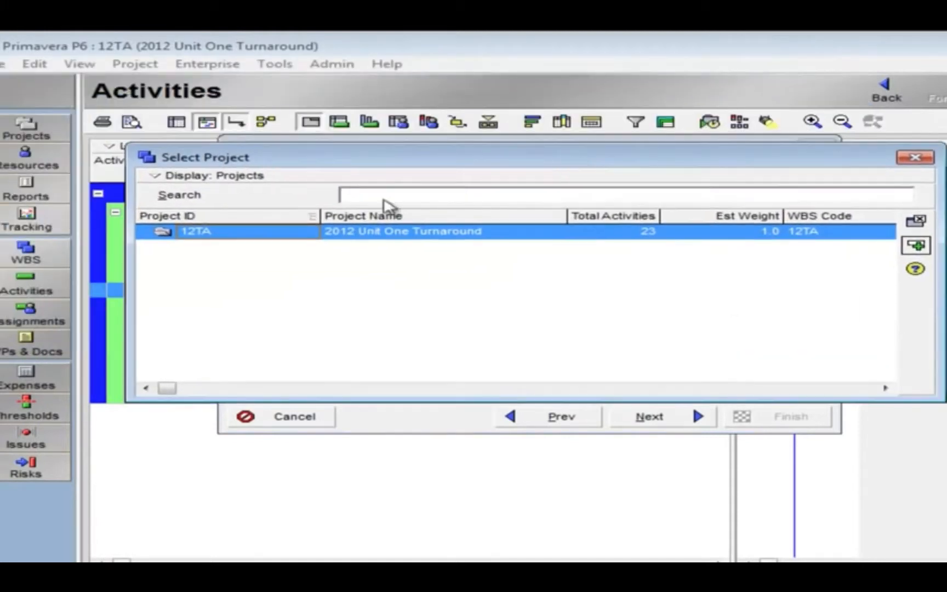
double_click(258, 237)
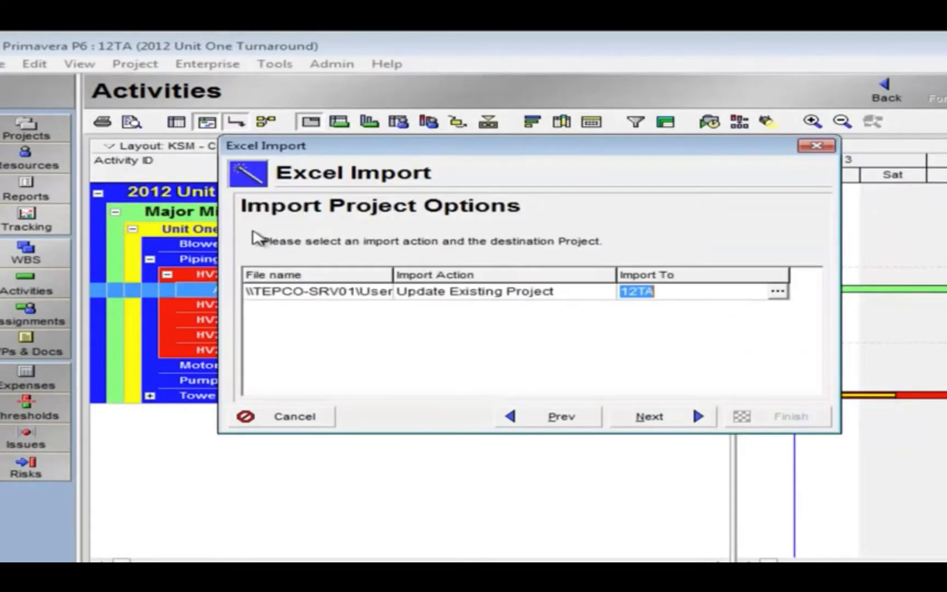
click(671, 428)
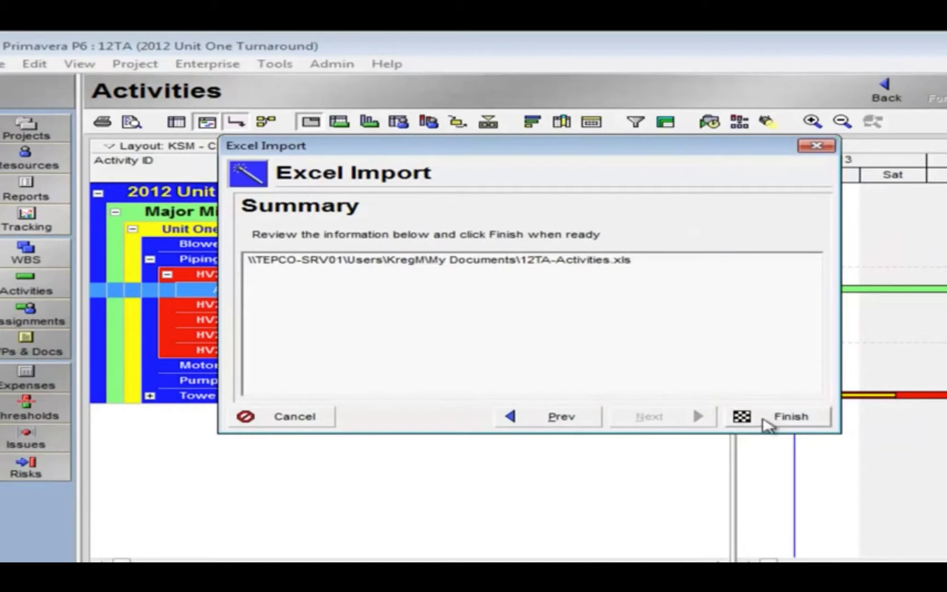
click(767, 425)
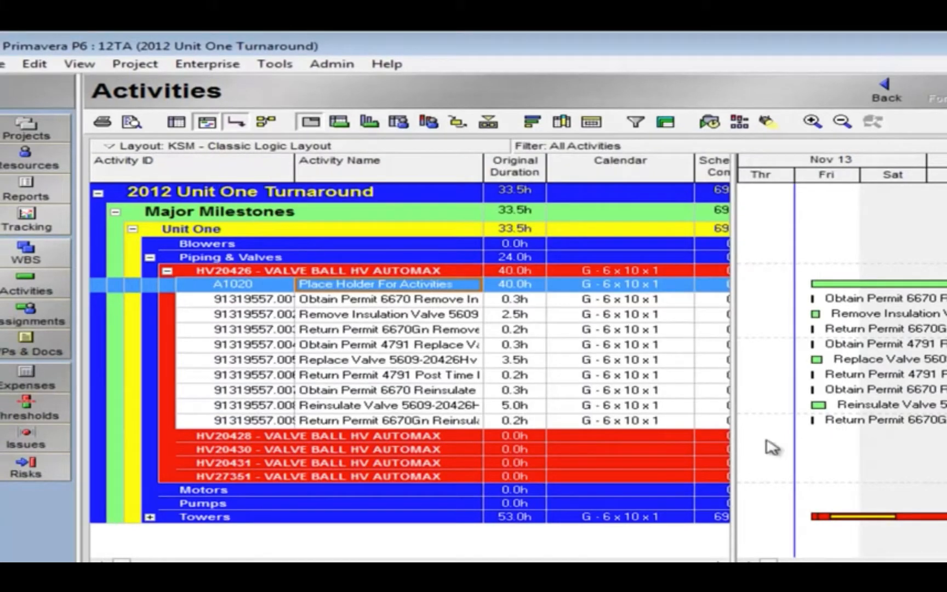
Delete the Place Holder For Activities activity, A1020, under HV20426.
right_click(393, 285)
click(419, 404)
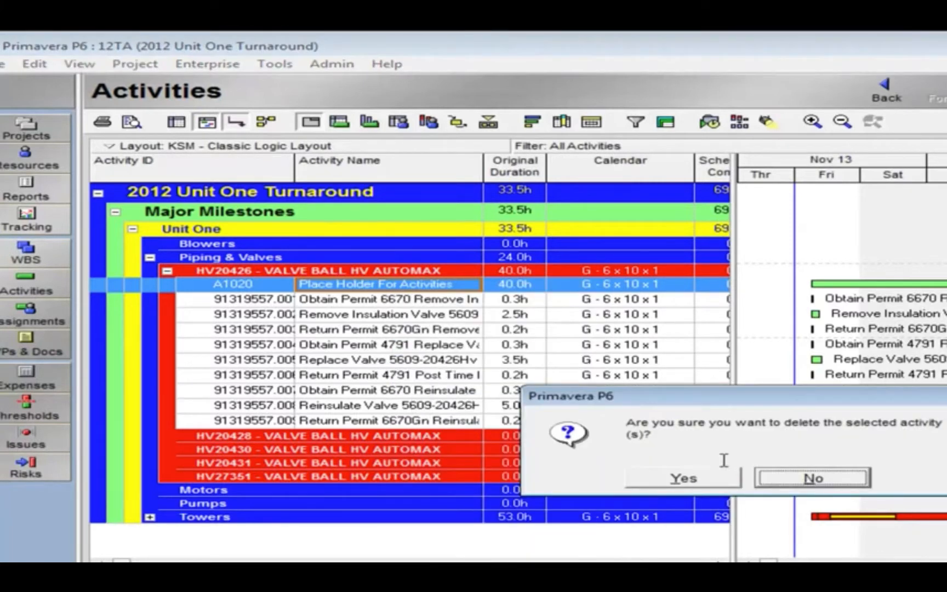
click(703, 484)
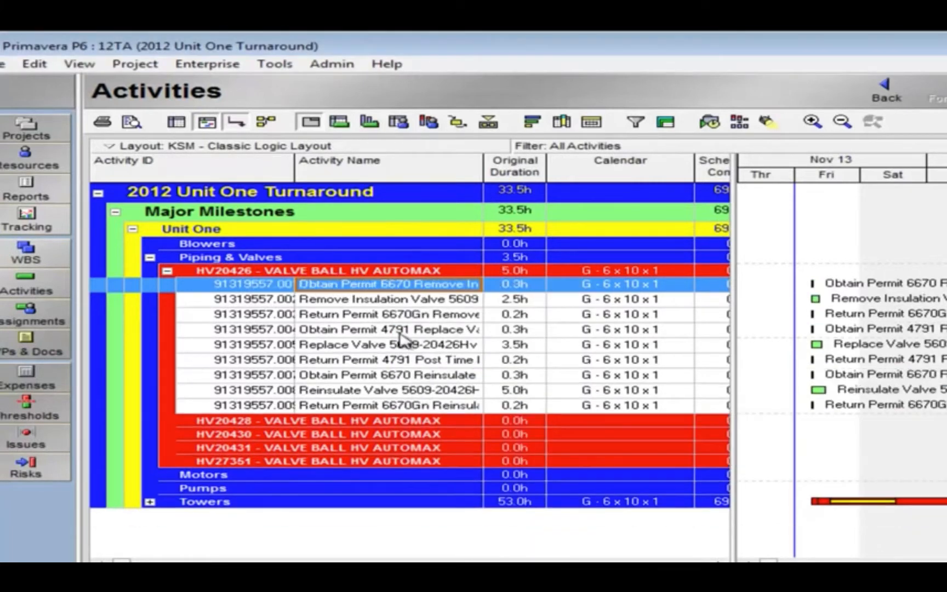
Resize the Activity ID column to show the full IDs, and slightly widen the activity table and its Activity Name column.
drag(295, 166, 300, 166)
double_click(299, 166)
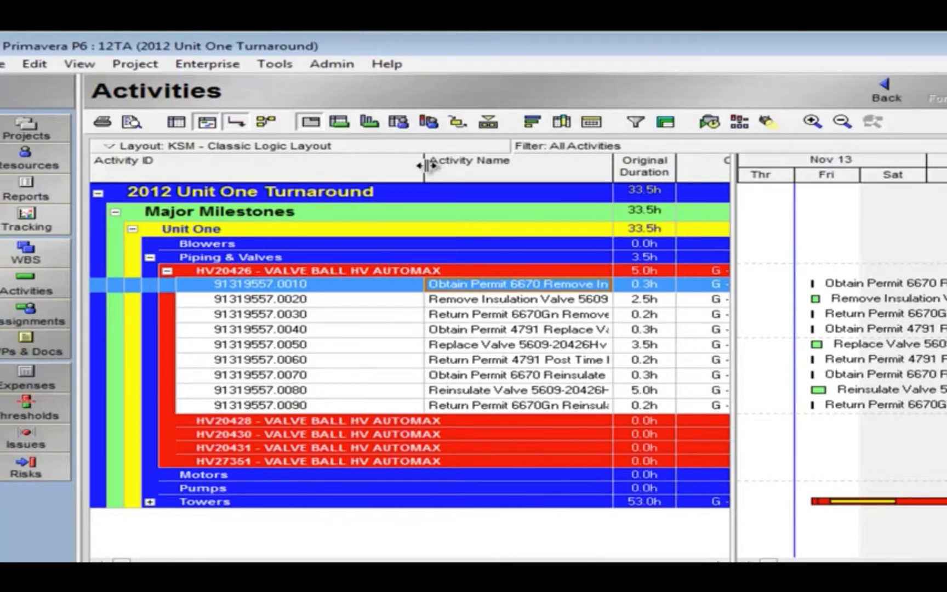
drag(424, 166, 337, 167)
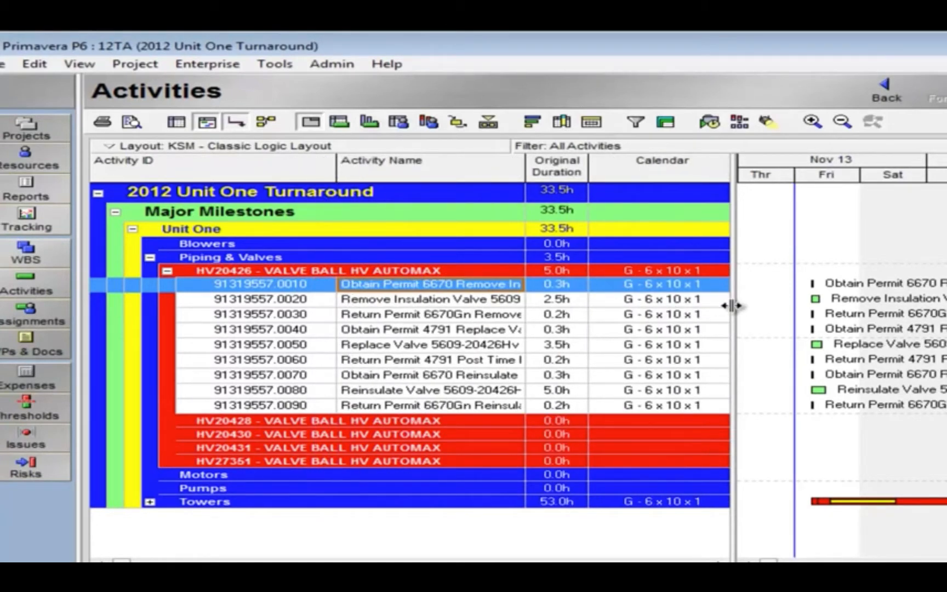
drag(732, 305, 752, 307)
drag(525, 163, 531, 165)
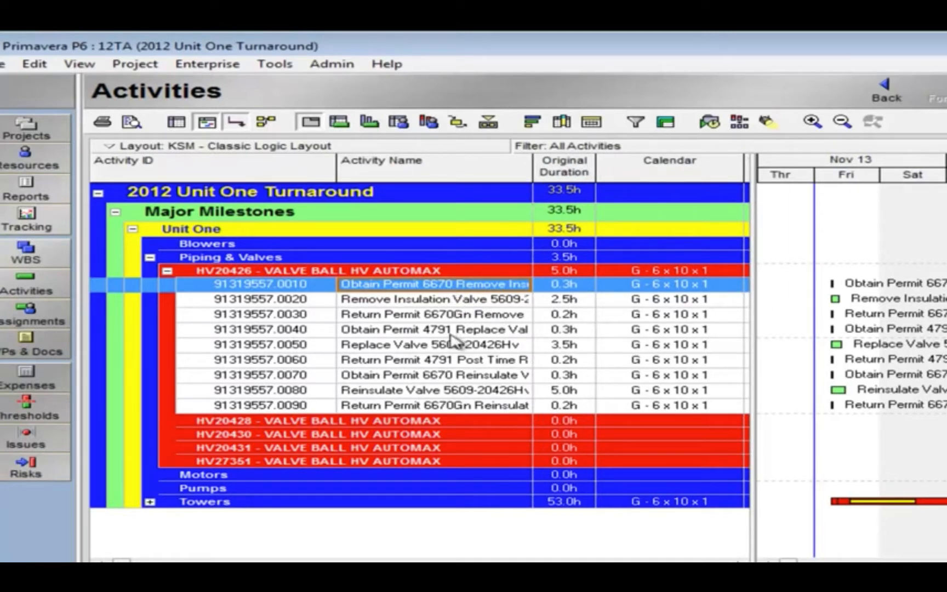
Link all the imported activities under HV20426 in sequence, from operation .0010 through .0090.
shift+click(441, 406)
click(433, 291)
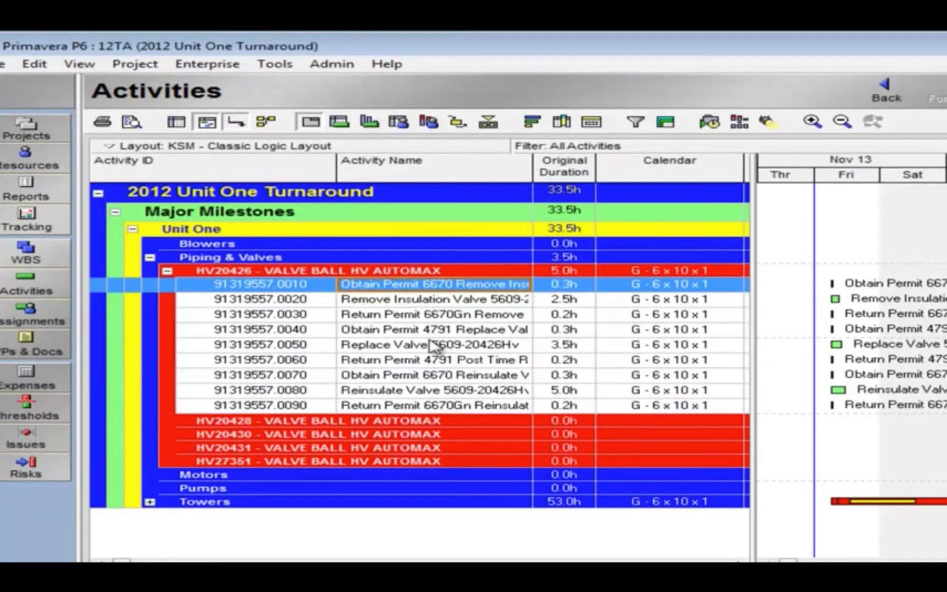
shift+click(438, 408)
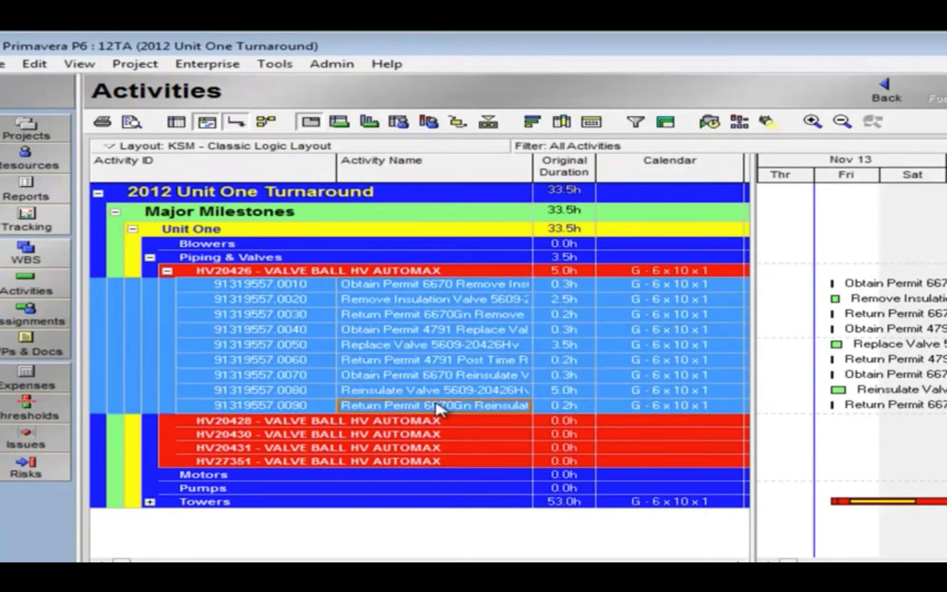
right_click(423, 363)
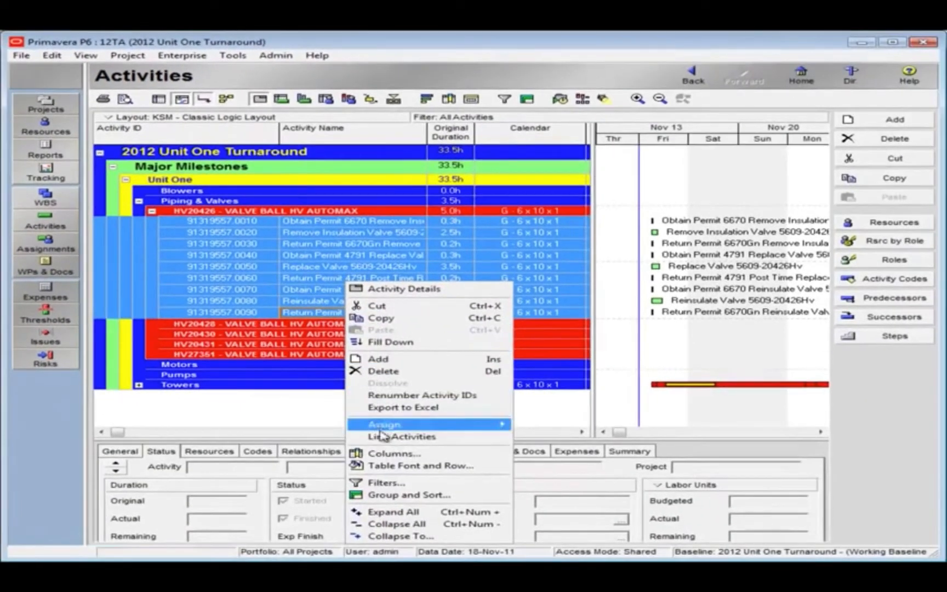
click(390, 437)
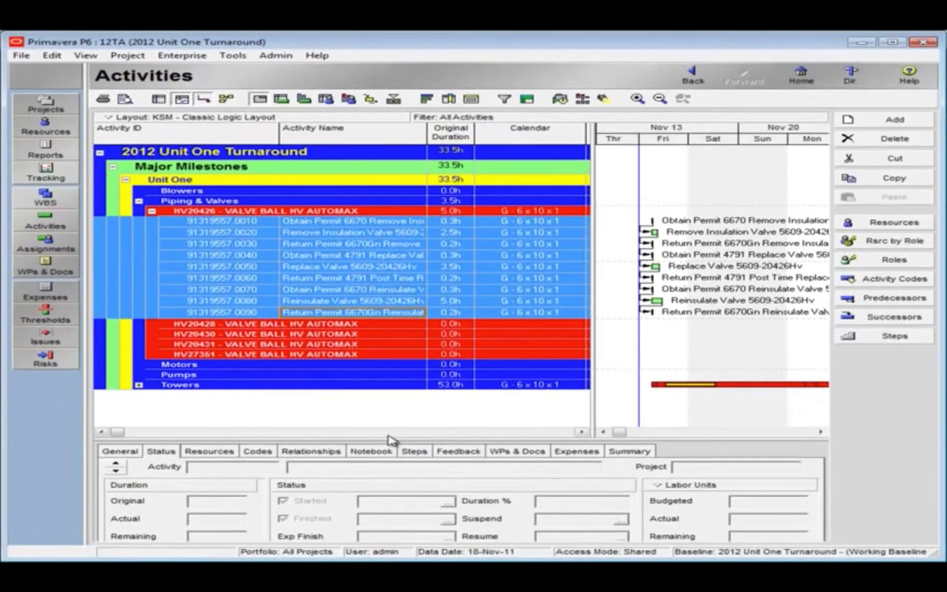
Check individual linked activities under HV20426, from operation .0090 up to operation .0030.
click(387, 312)
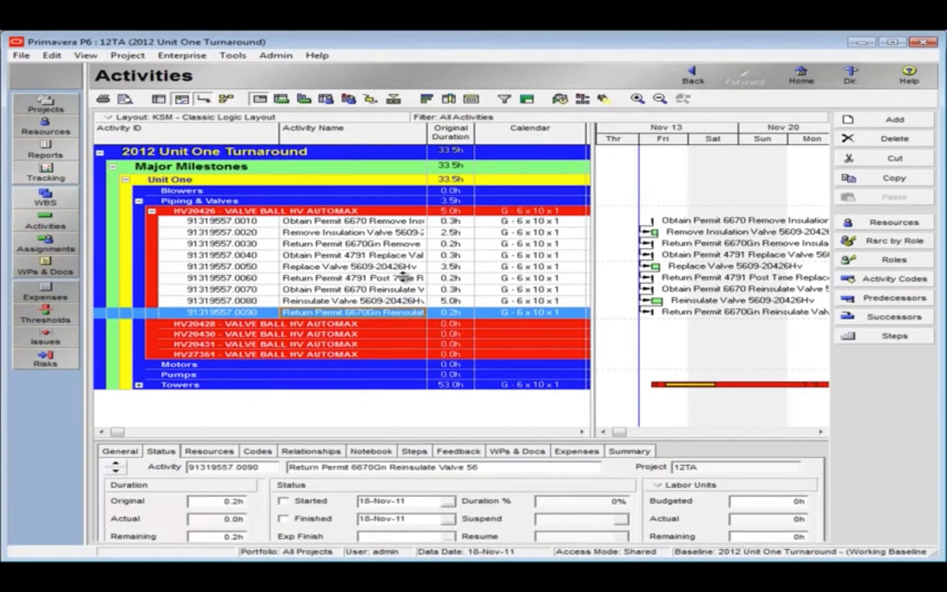
click(403, 277)
click(402, 277)
click(392, 247)
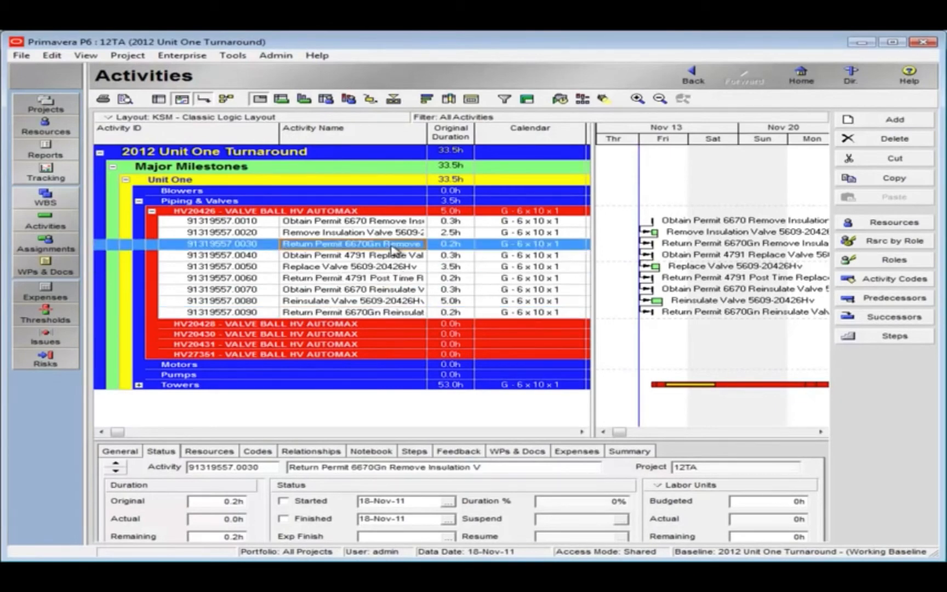